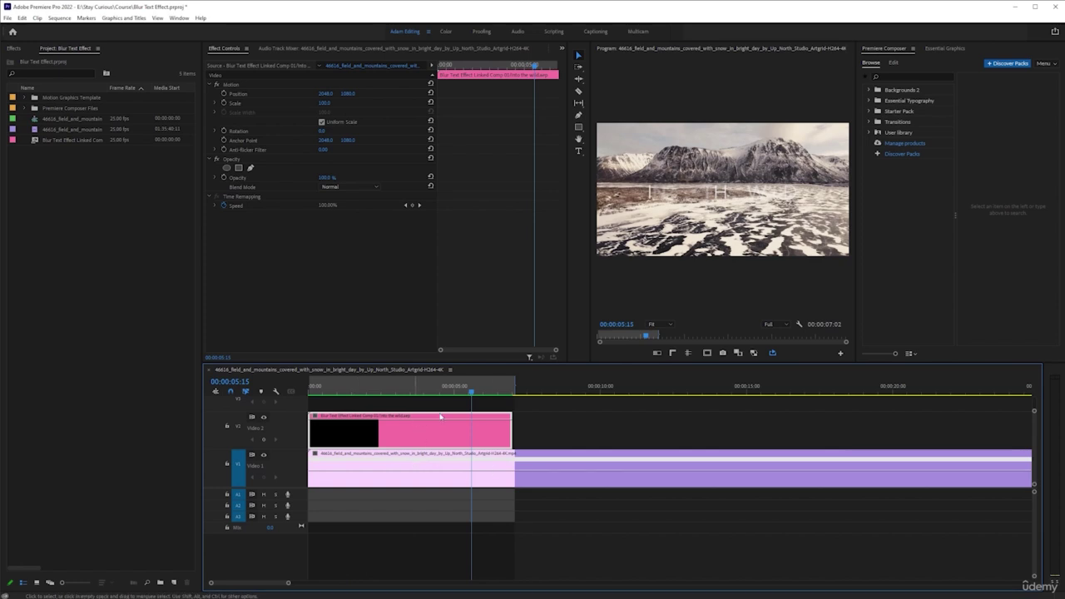
Step: Select the pink V2 title clip in Premiere Pro and bring up the Essential Graphics Edit view
click(466, 498)
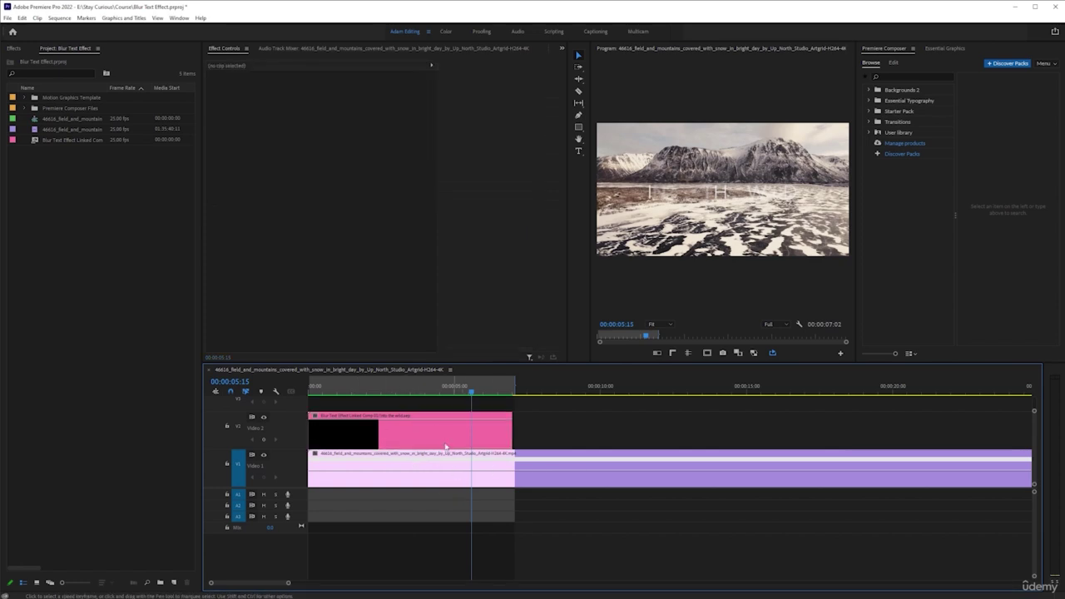
click(446, 447)
click(945, 48)
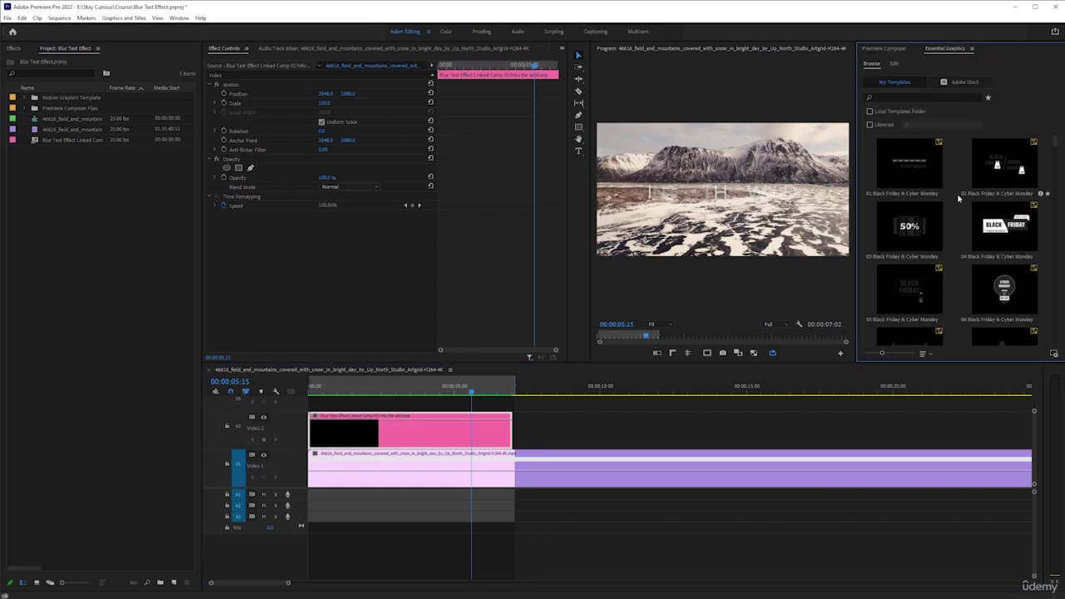
click(894, 63)
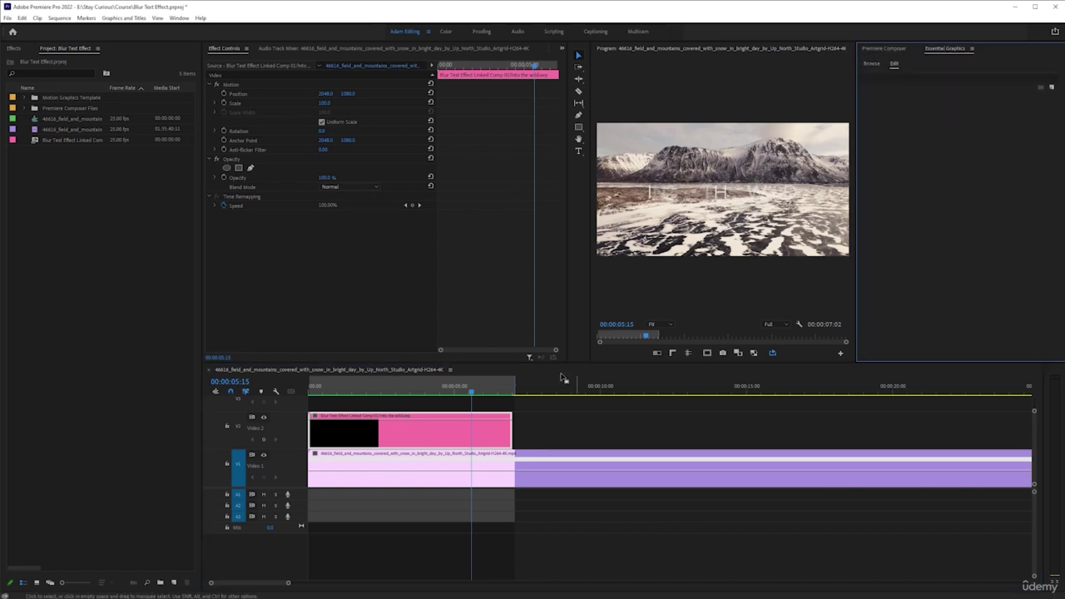
click(452, 435)
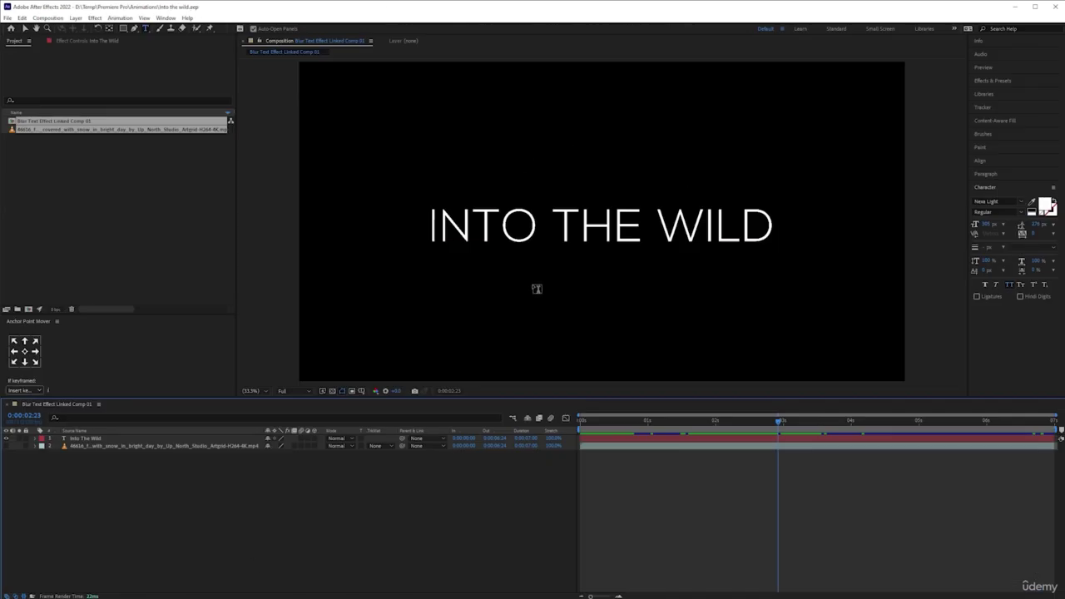
Step: In After Effects, select the Into The Wild text layer with the Selection tool and open the Window menu
click(620, 442)
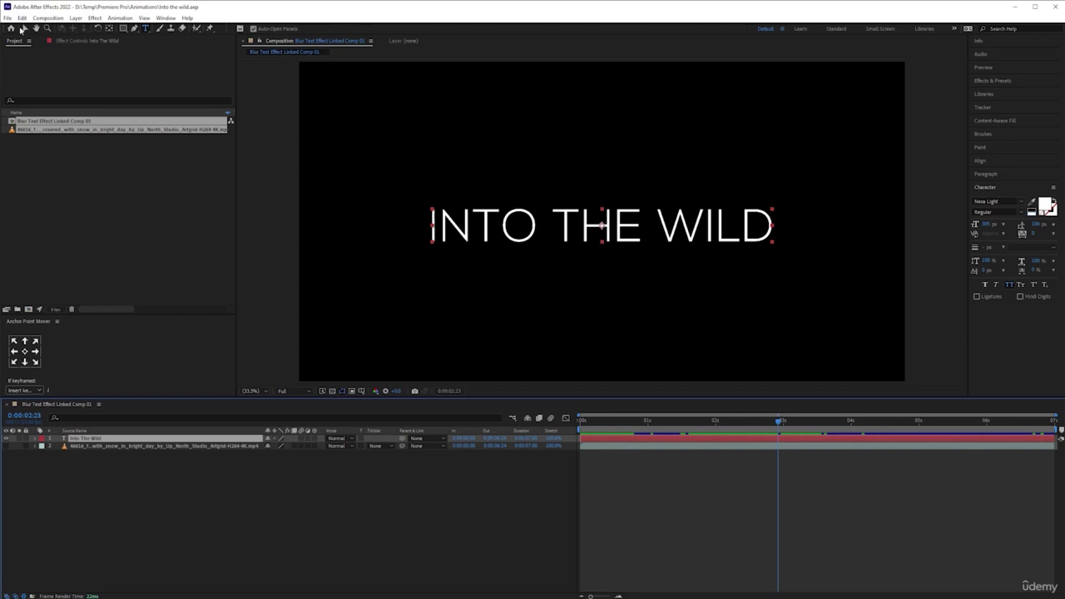
click(24, 30)
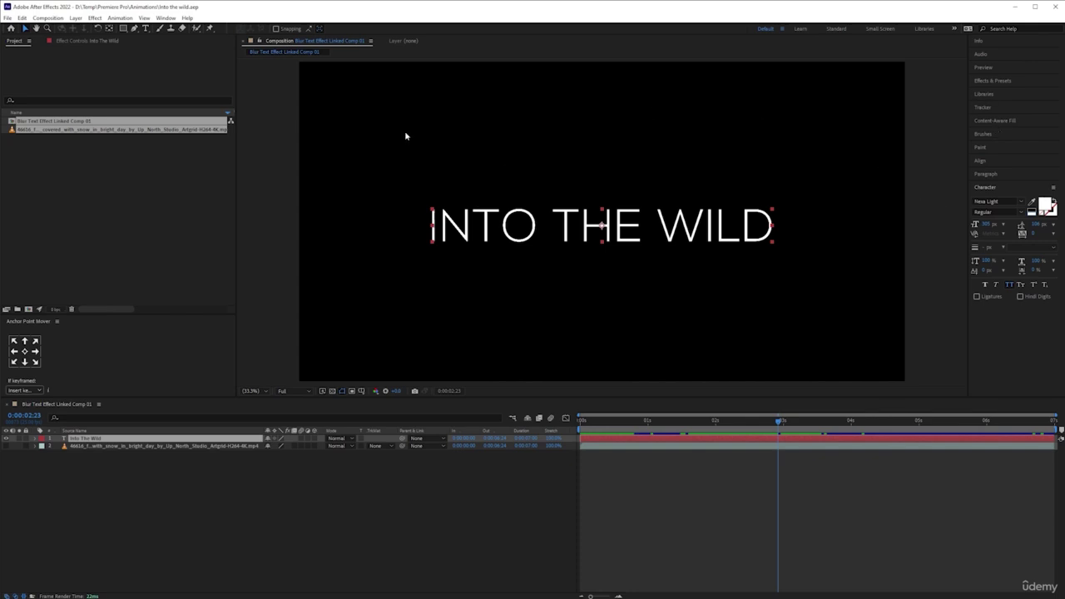
click(164, 18)
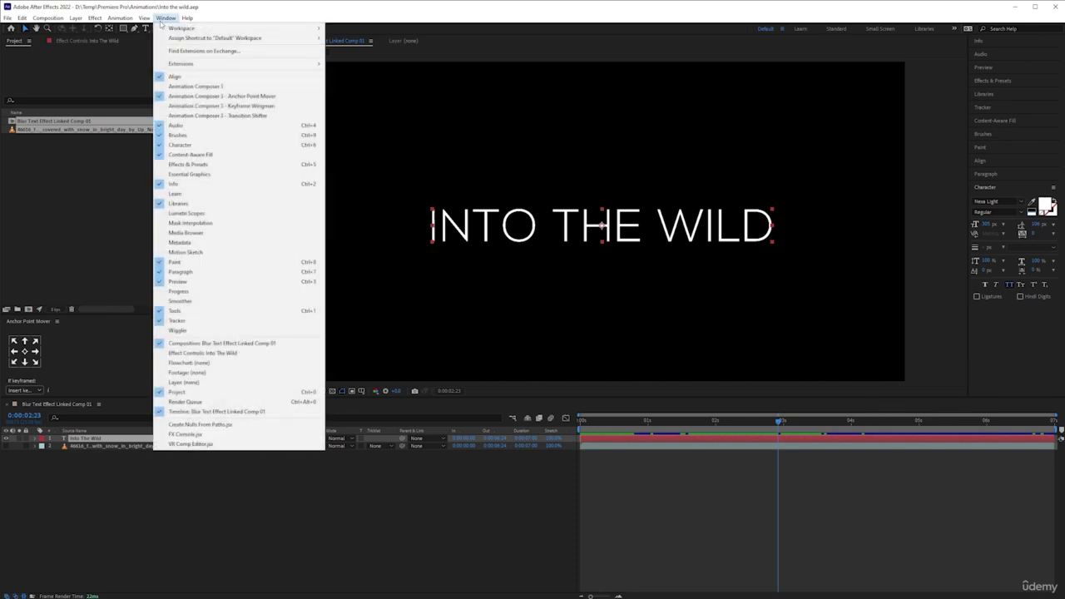
Step: Open and widen the Essential Graphics panel, setting its Primary comp to Blur Text Effect Linked Comp 01
click(211, 176)
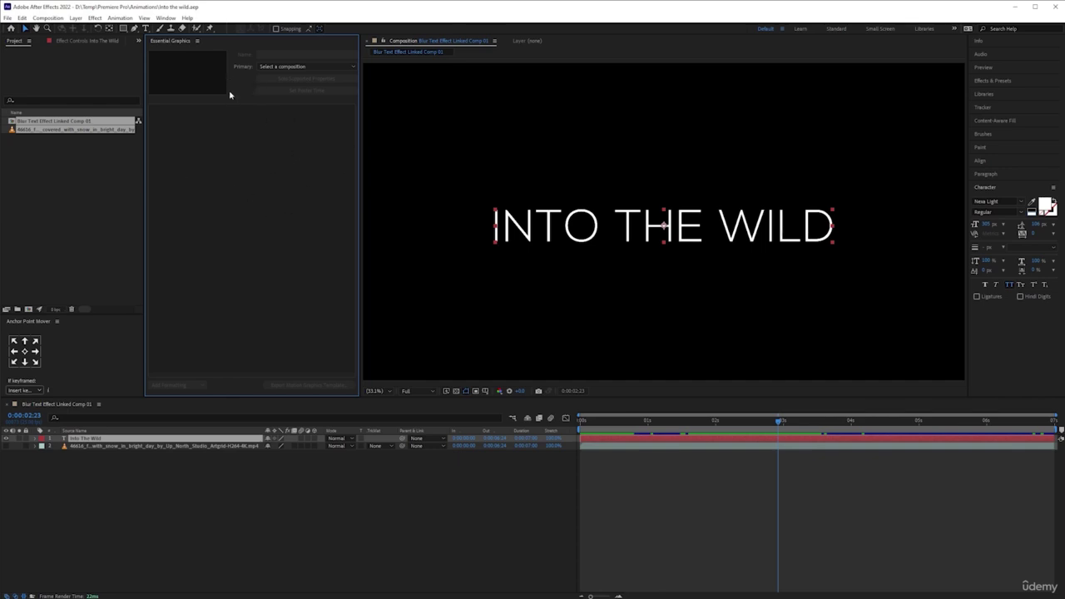
drag(359, 147, 447, 160)
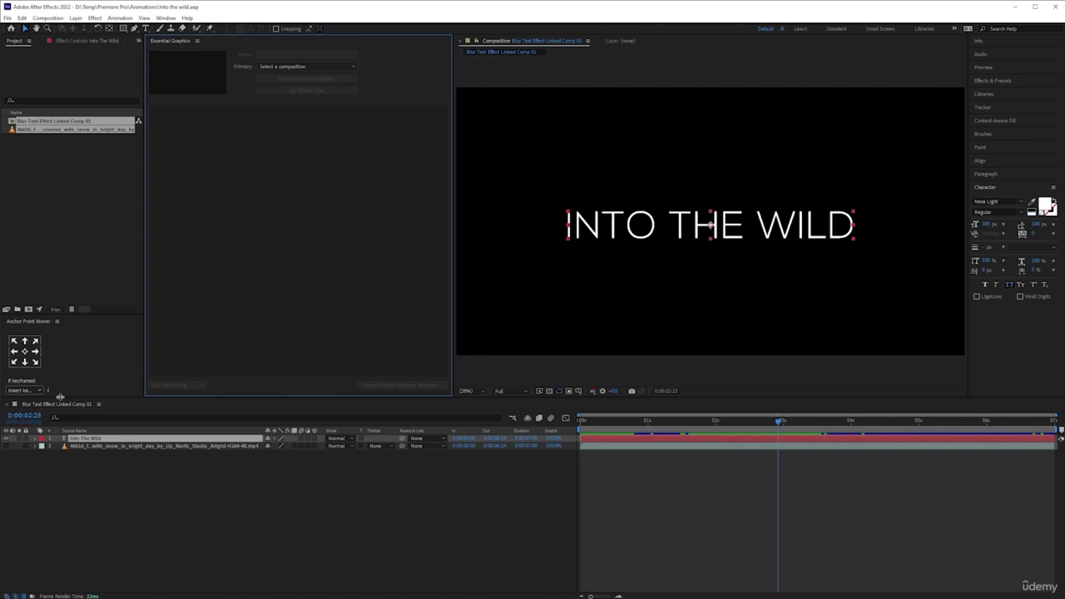
click(306, 66)
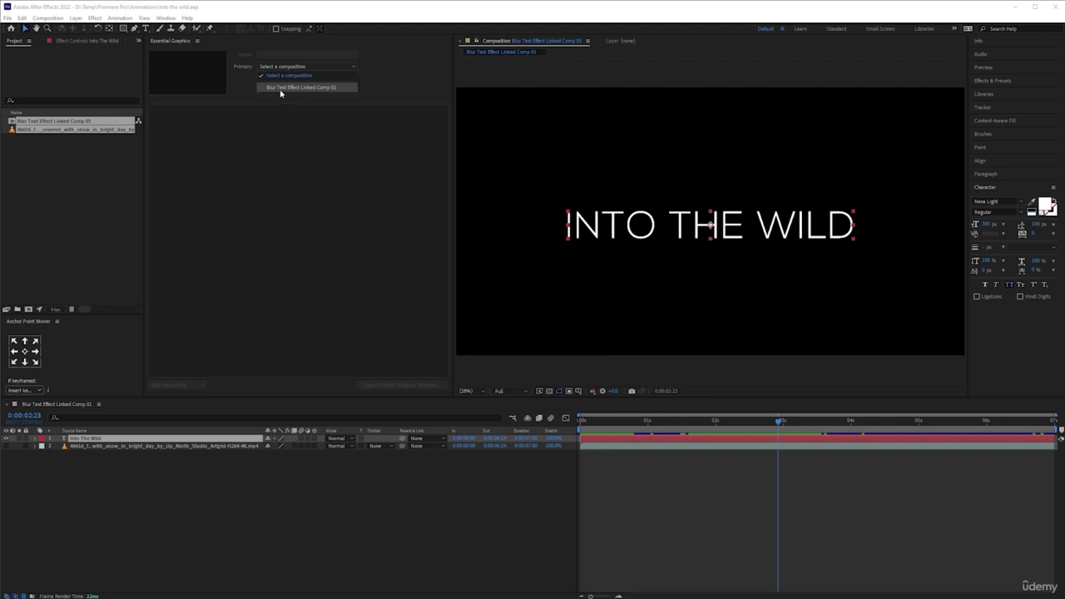
click(281, 89)
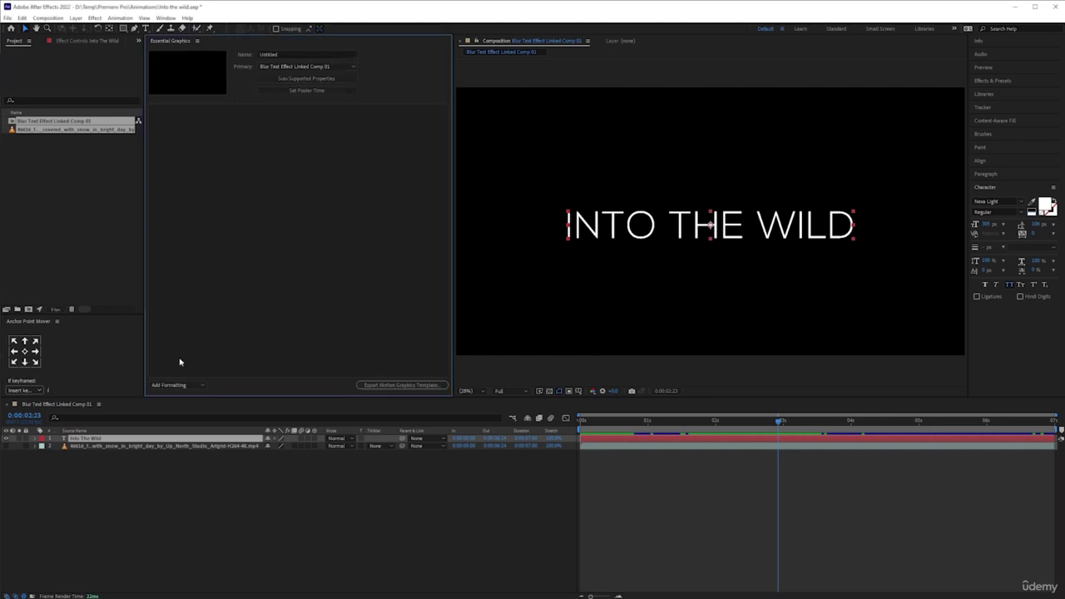
click(284, 54)
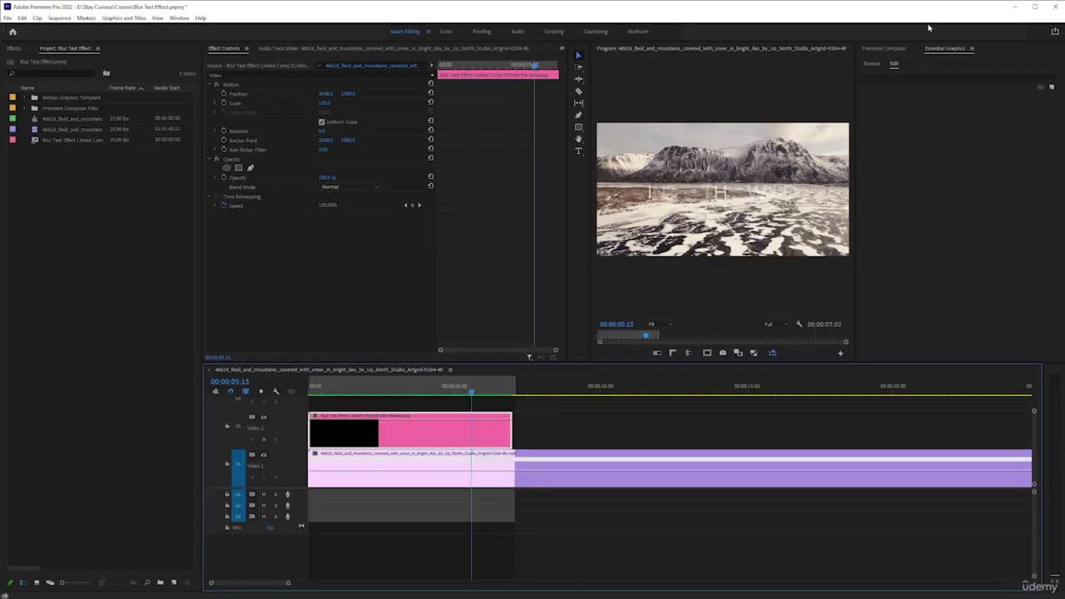
Step: Show My Templates in Premiere Pro's Essential Graphics Browse view
click(870, 63)
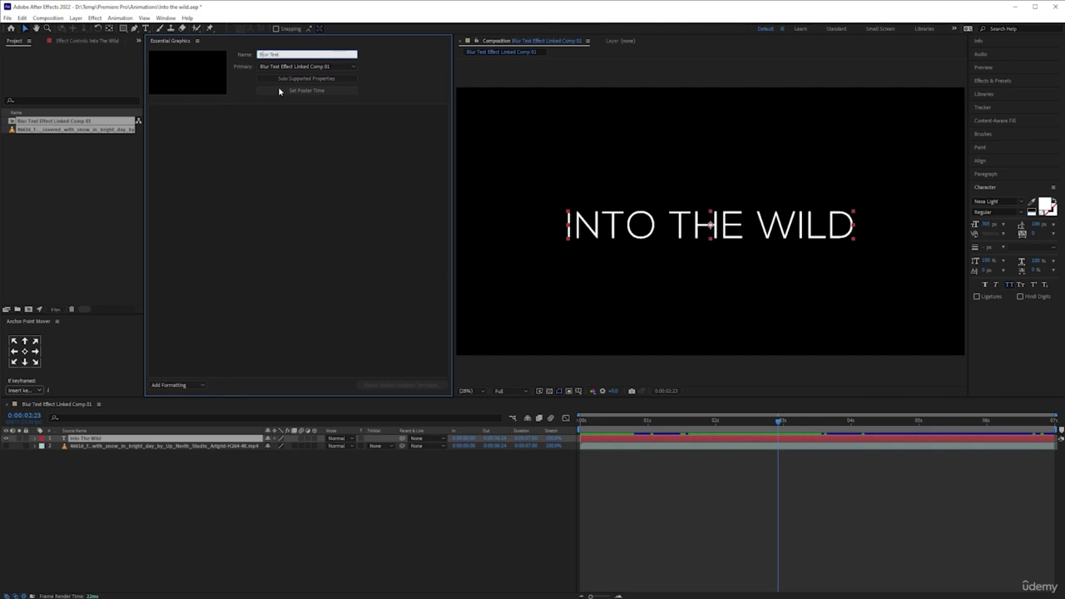
Step: Name the template 'Blur Text (In & Out)' and scrub from the start through the title's blur-in
text(In 6))
key(Return)
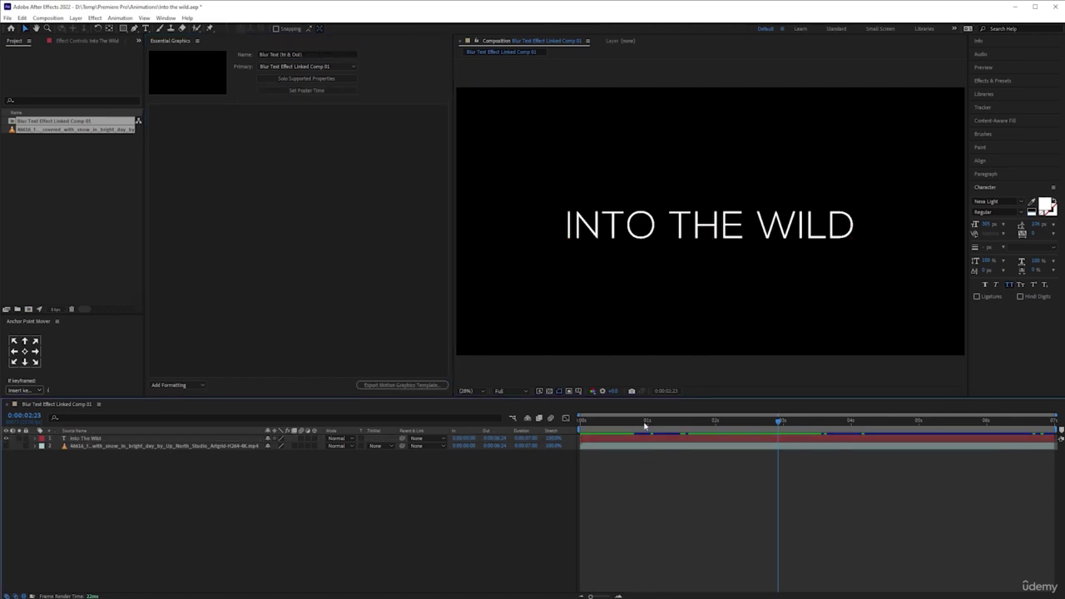
key(Home)
drag(581, 421, 519, 422)
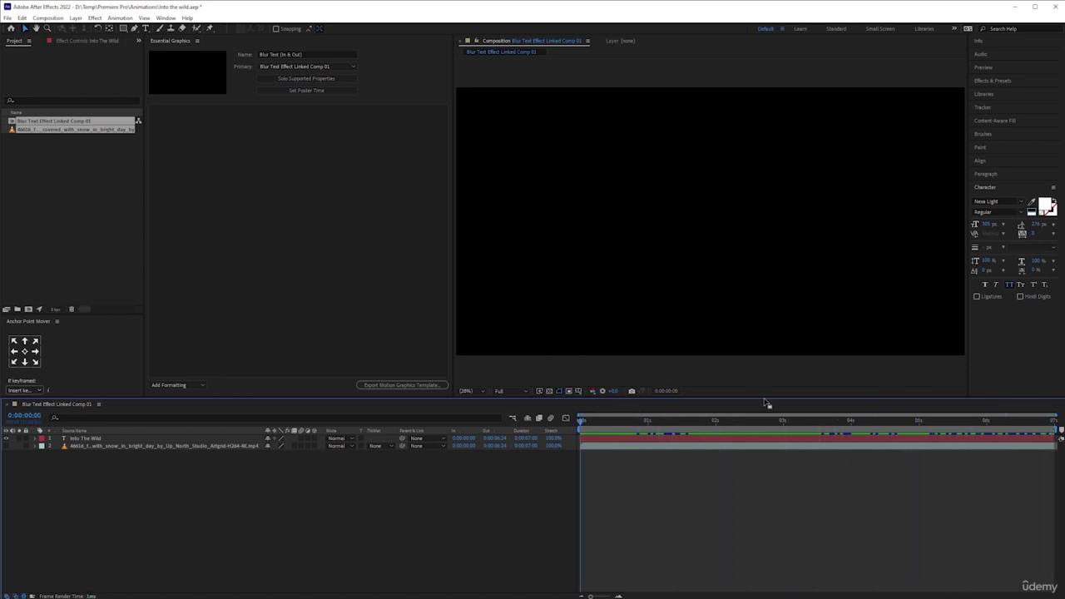
click(613, 422)
drag(614, 422, 800, 422)
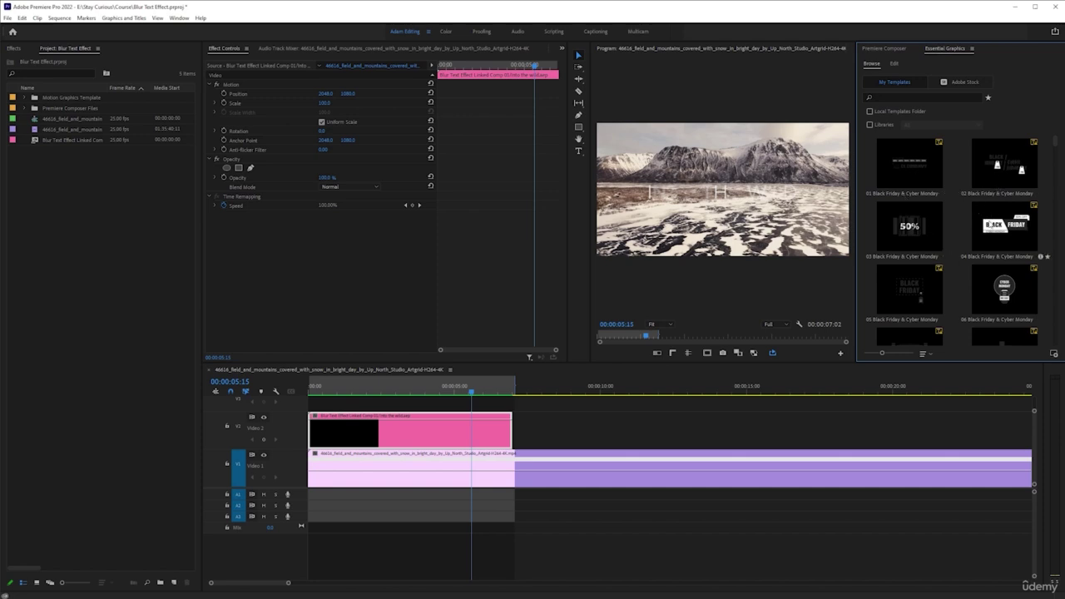
Step: Scrub the Premiere sequence back to 00:00:02:22 to view INTO THE WILD, then return to After Effects
scroll(998, 229, down, 5)
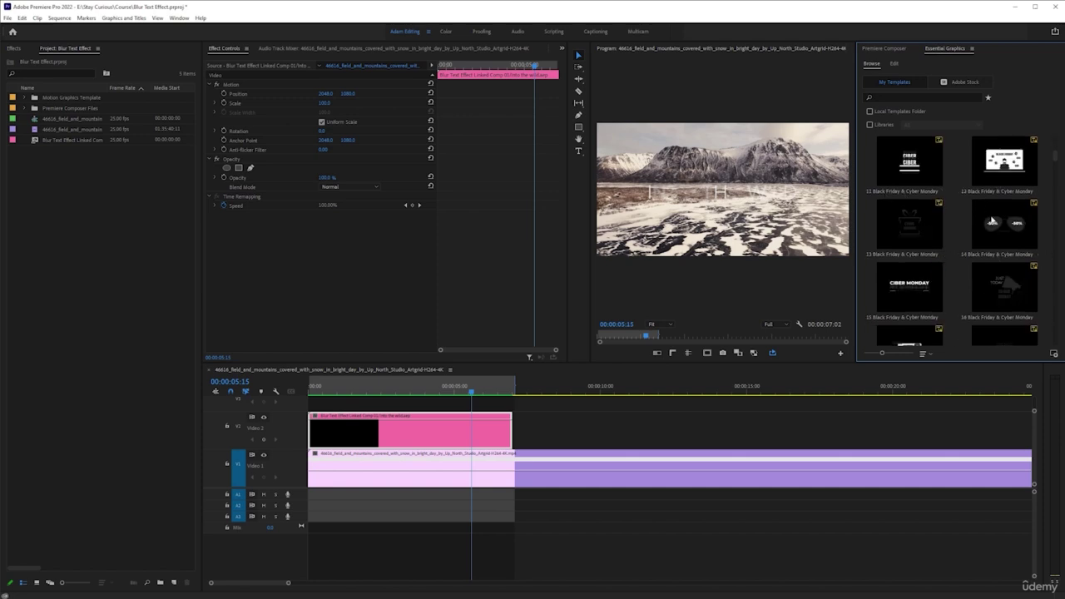
scroll(998, 230, up, 1)
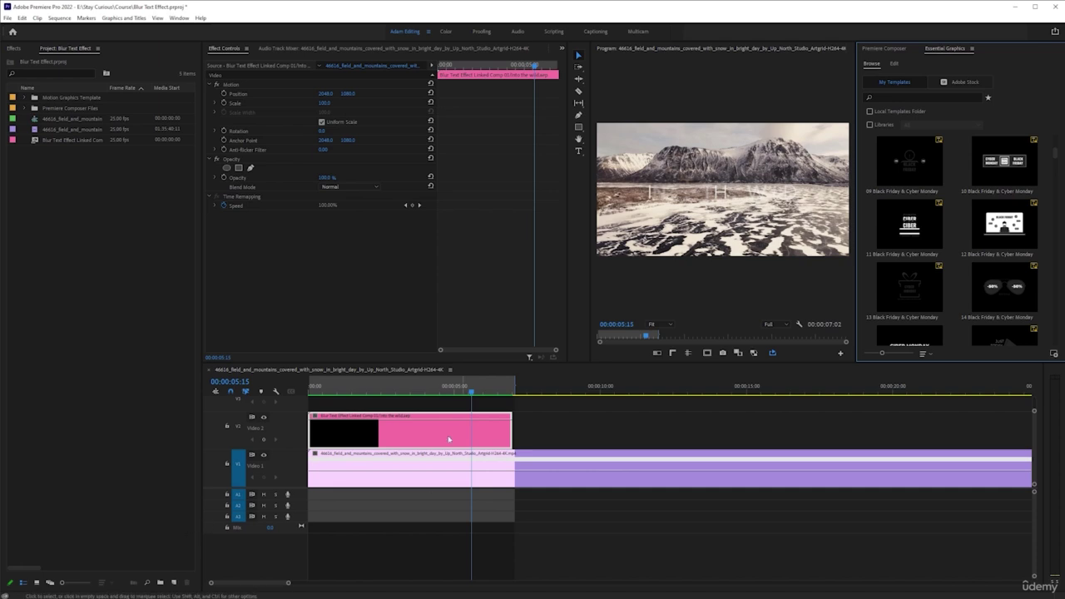
click(415, 390)
mouse_move(416, 390)
mouse_down()
mouse_move(382, 390)
mouse_move(395, 390)
mouse_up()
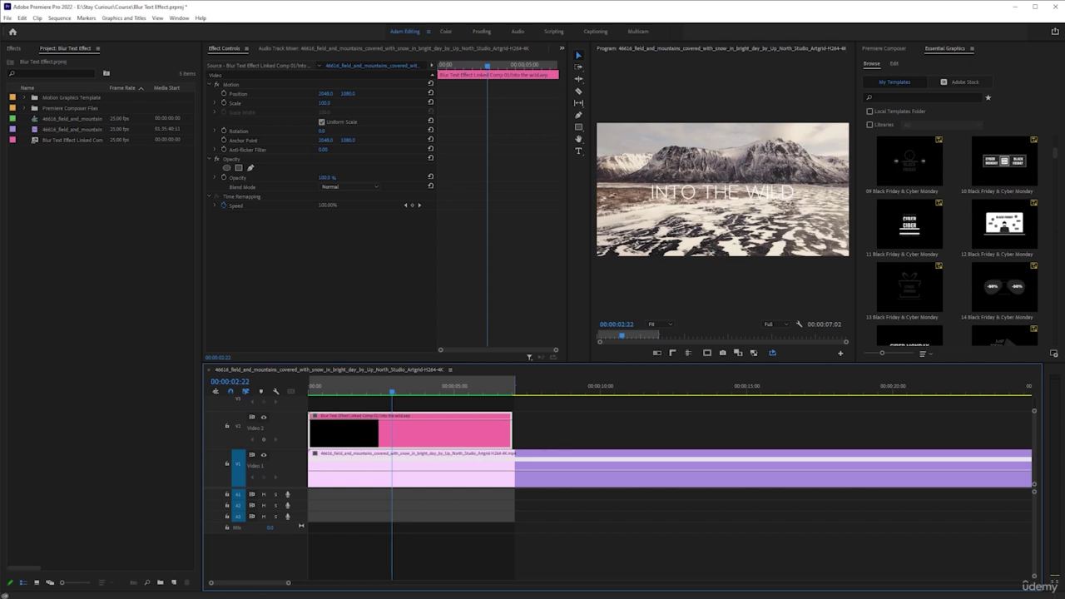
key(alt+Tab)
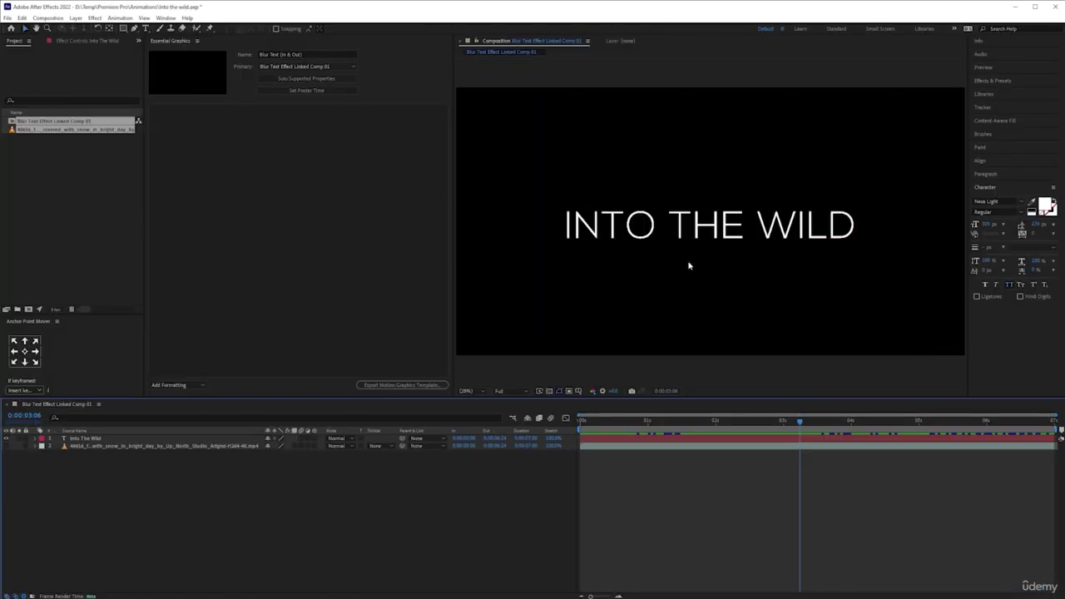
Step: Scrub the After Effects timeline to find a partly blurred INTO THE WILD frame
drag(800, 421, 674, 435)
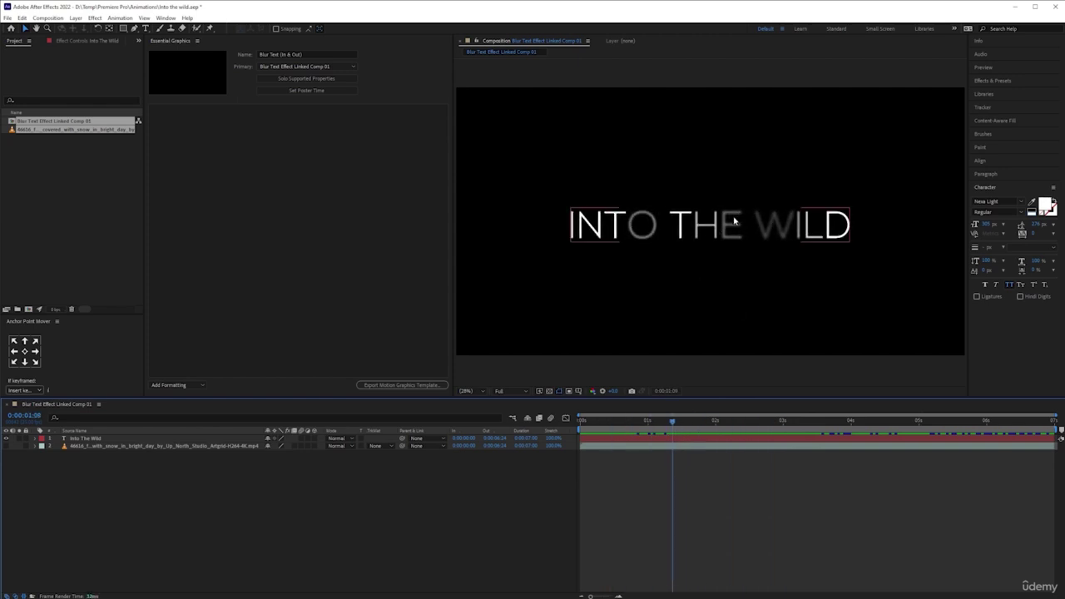
key(Page_Down)
click(789, 421)
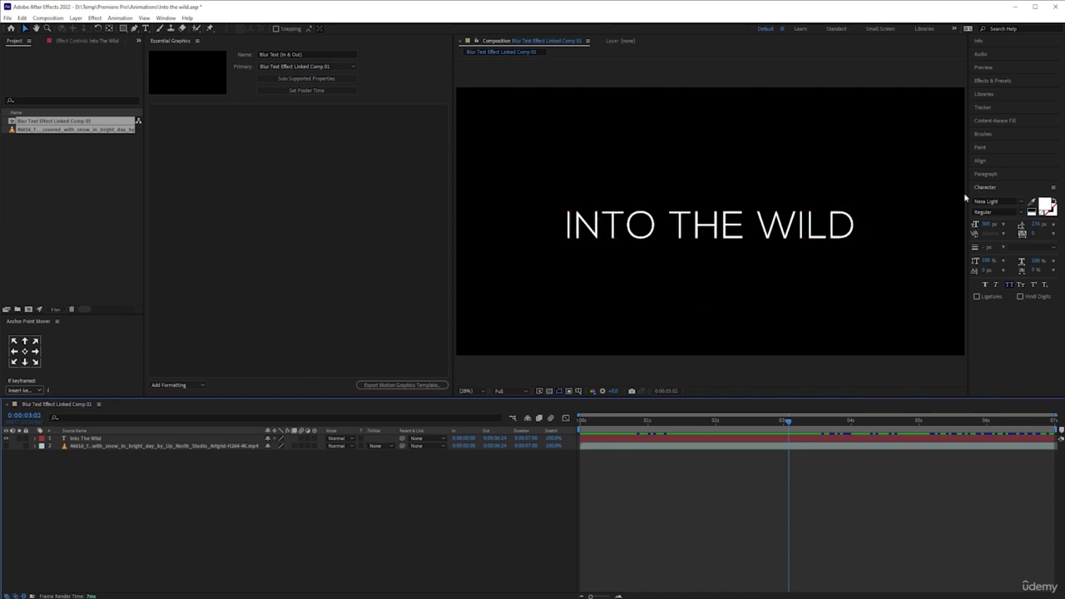
click(690, 421)
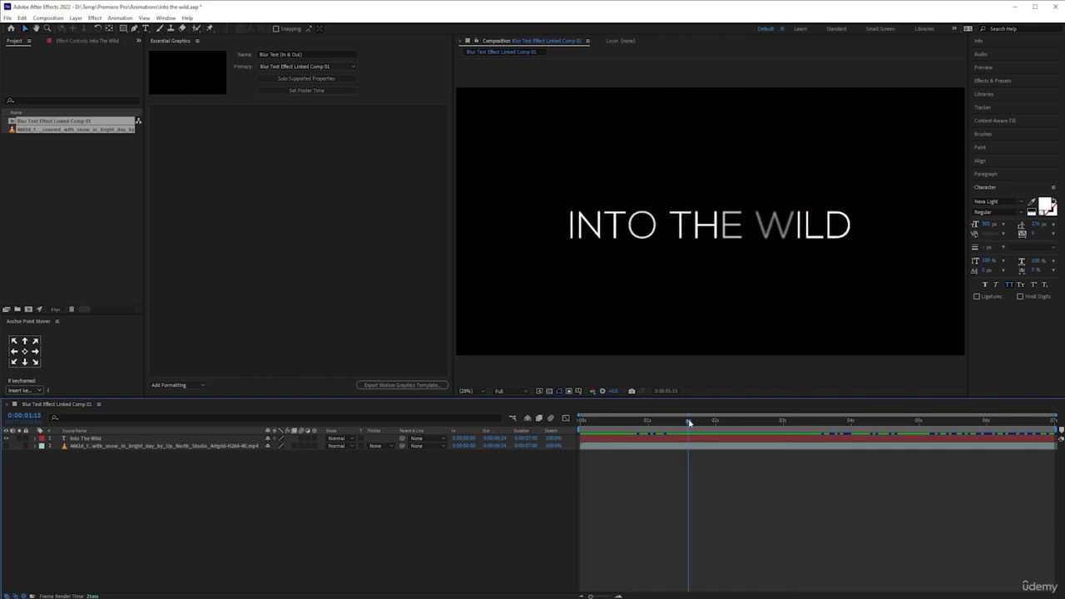
drag(690, 422, 658, 421)
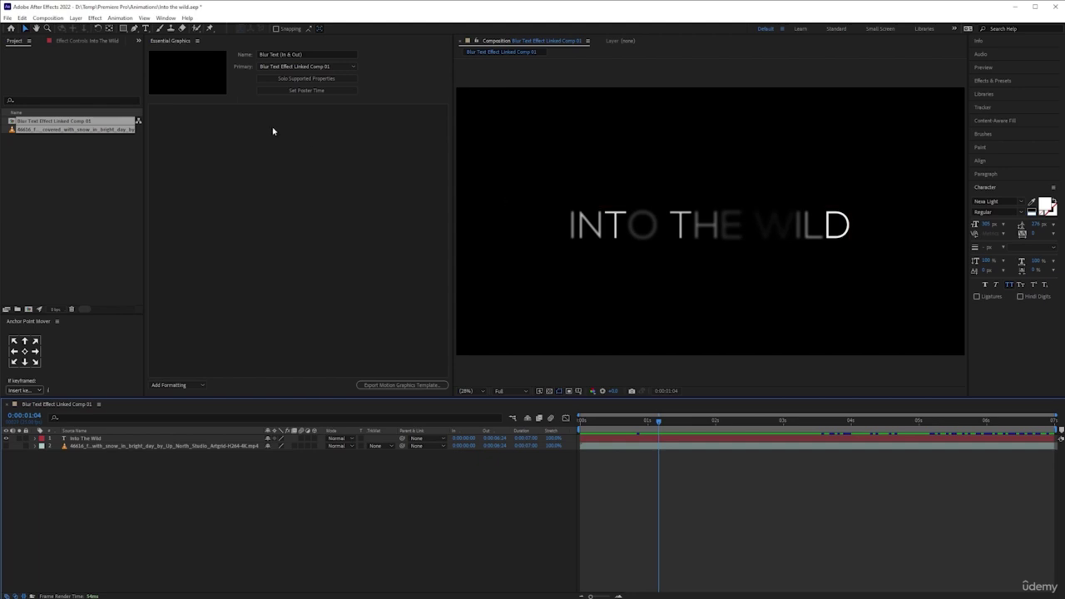
Step: Set the template poster time to the half-blurred frame at 0:00:01:09
click(314, 92)
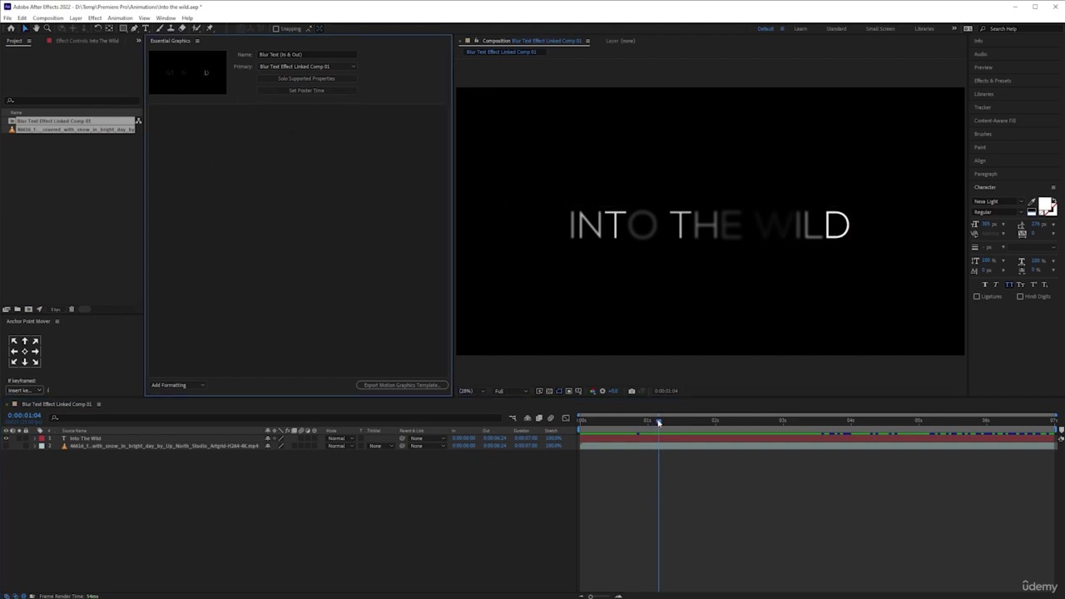
drag(658, 422, 673, 423)
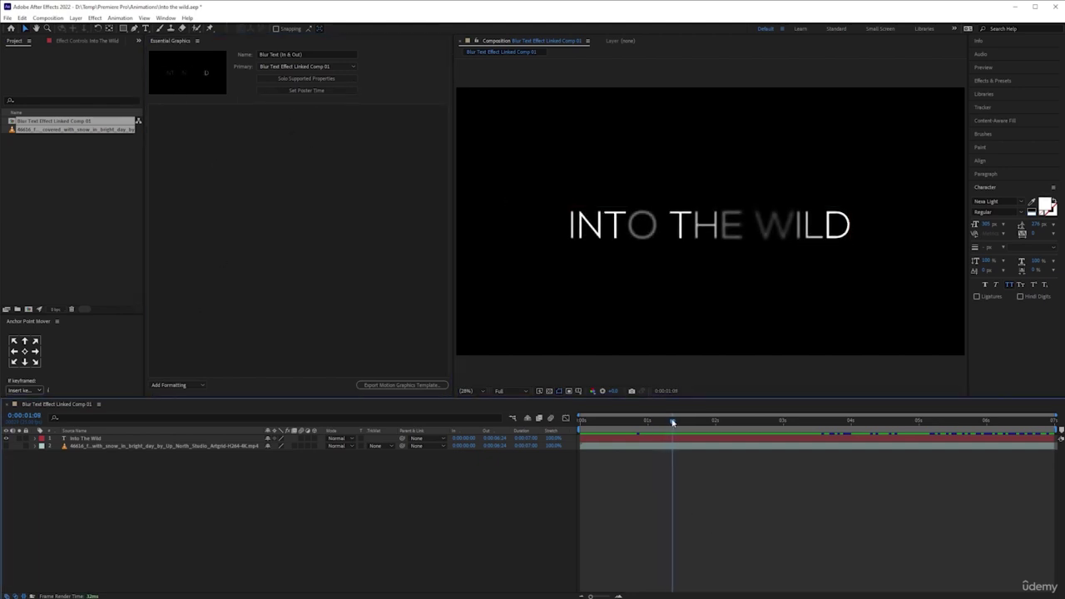
click(298, 89)
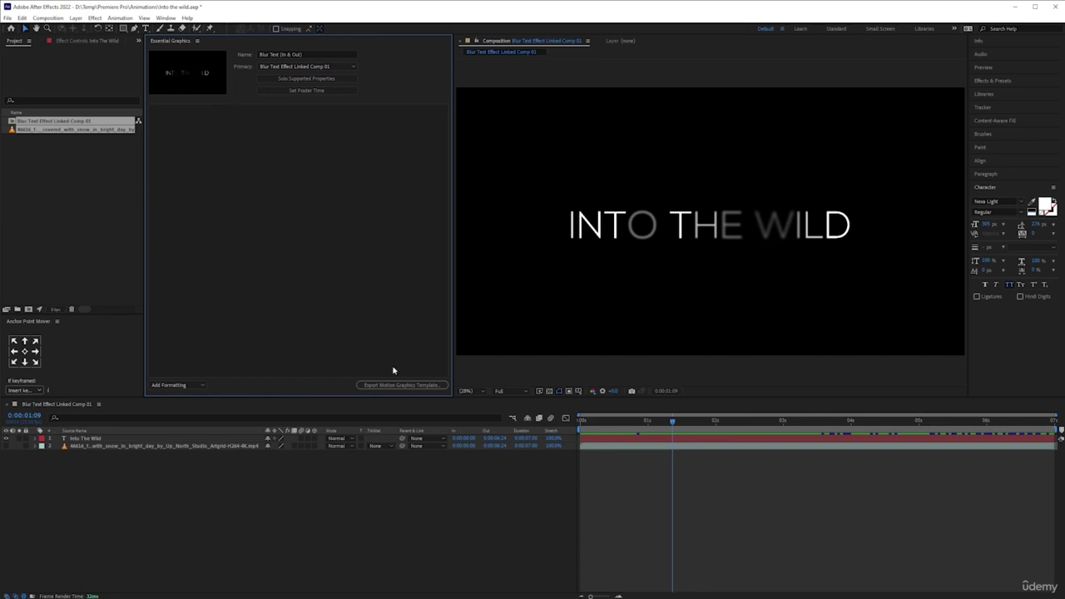
click(714, 498)
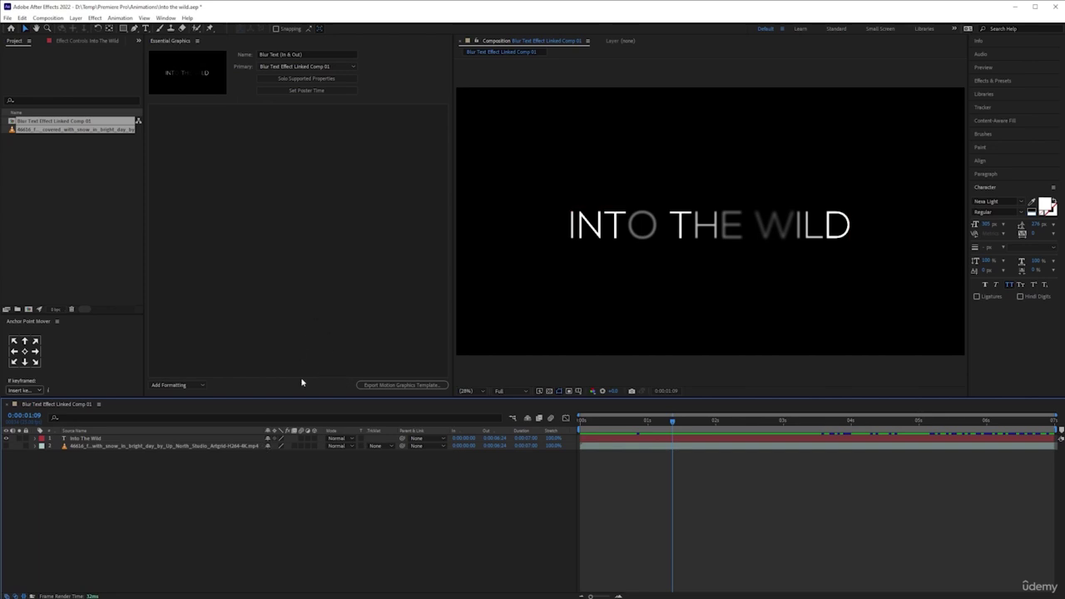
Step: Add the title layer's Source Text property to the Essential Graphics template
click(36, 439)
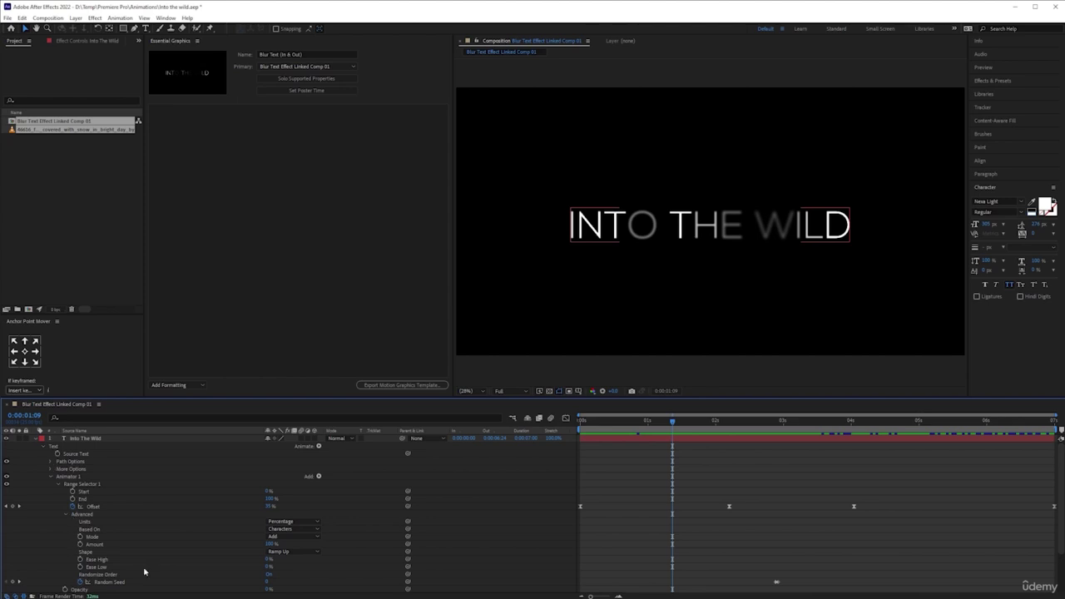
click(73, 455)
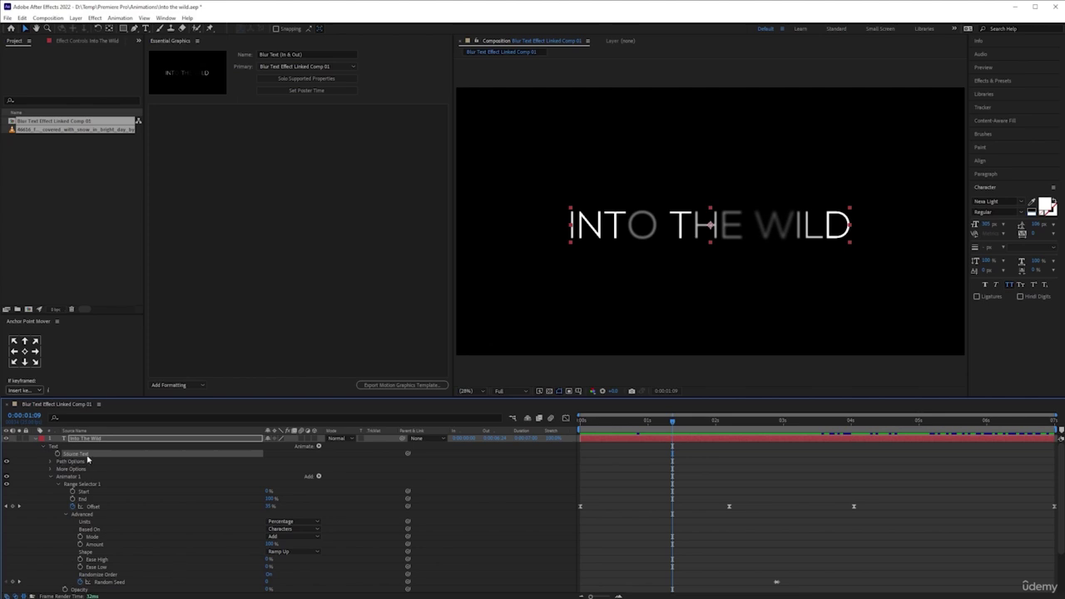
drag(71, 459, 317, 143)
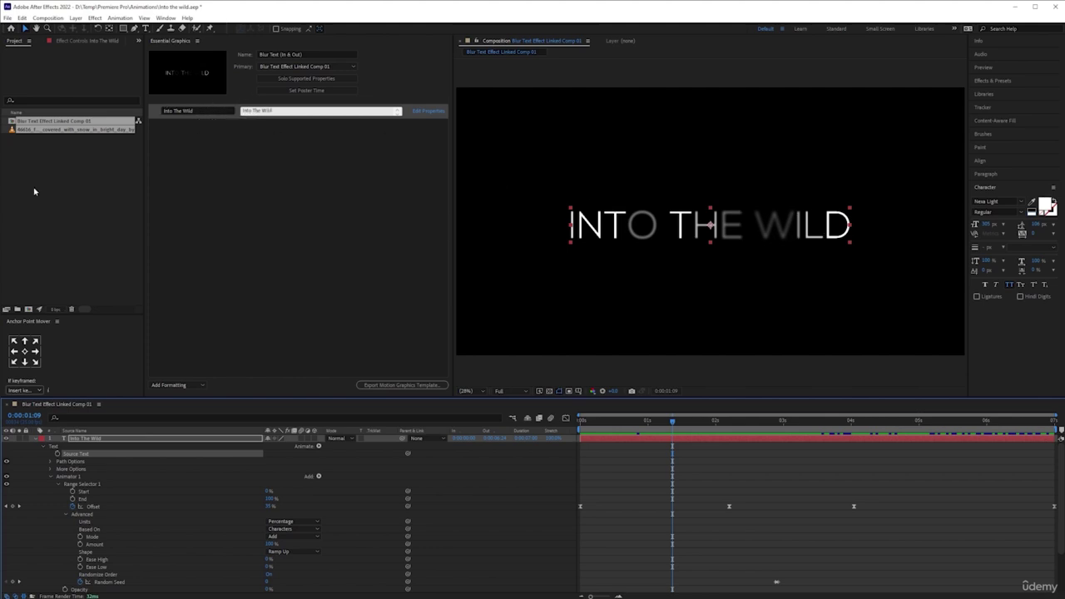
Step: Relabel the new template property as Text
click(207, 118)
key(ctrl+a)
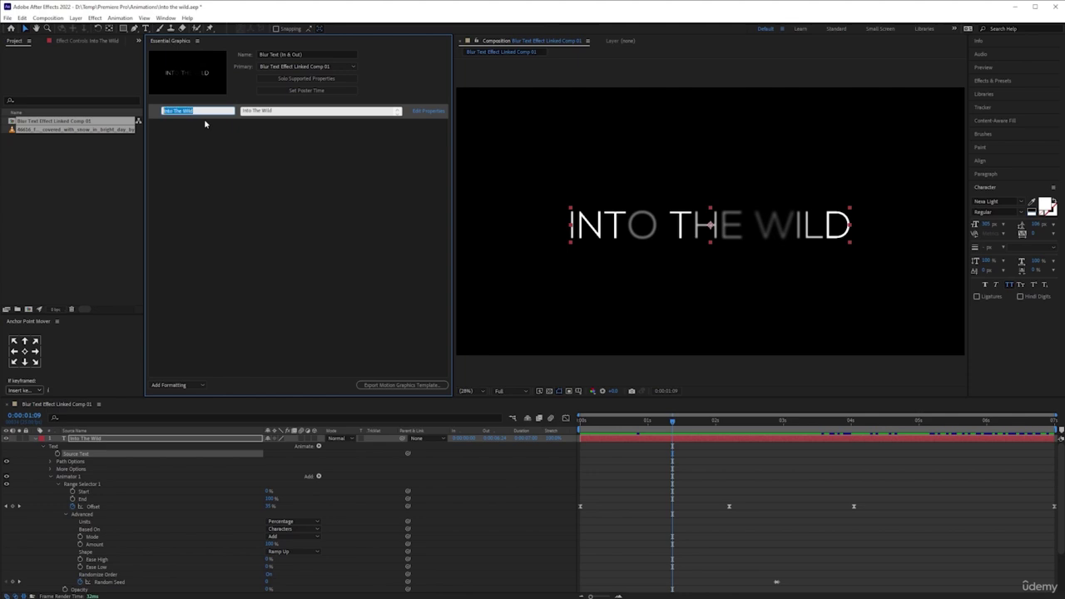
text(Text)
click(228, 176)
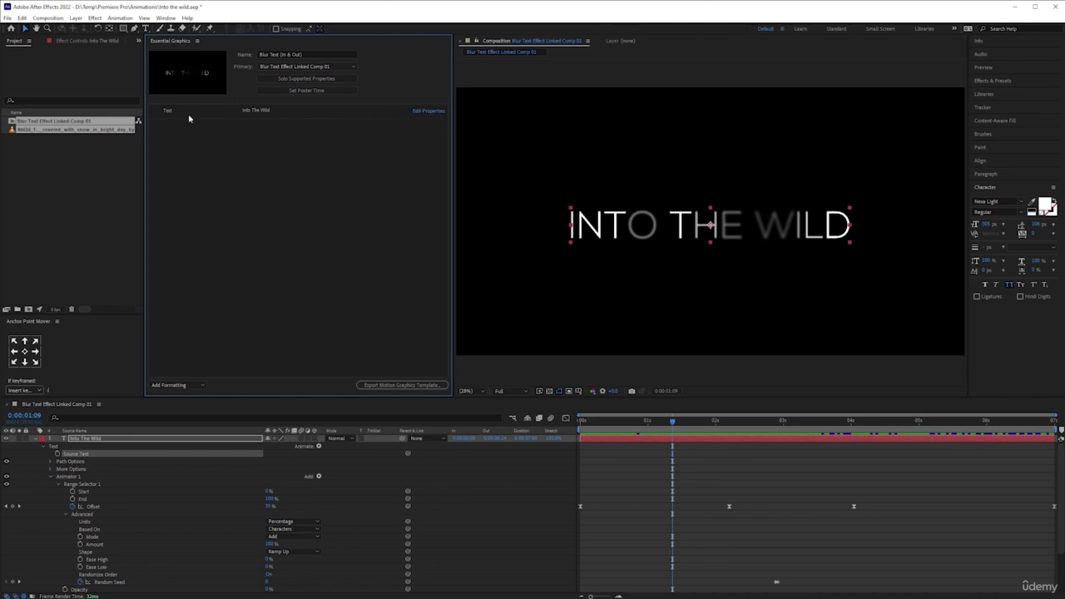
click(429, 110)
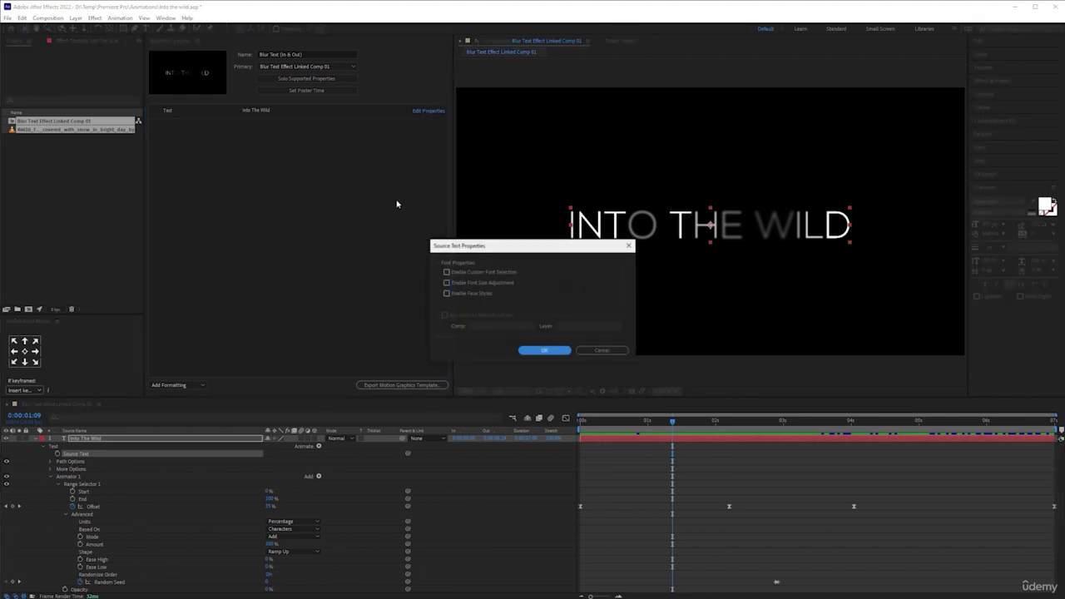
Step: Enable Custom Font Selection, Font Size Adjustment and Faux Styles for the Text property
click(446, 273)
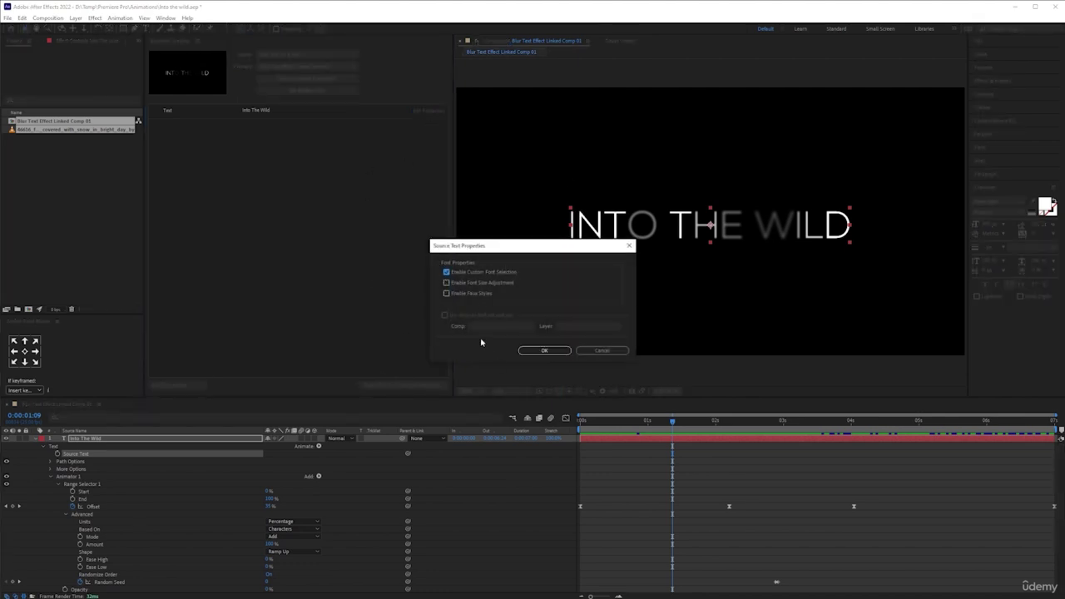
click(446, 283)
click(447, 293)
click(554, 351)
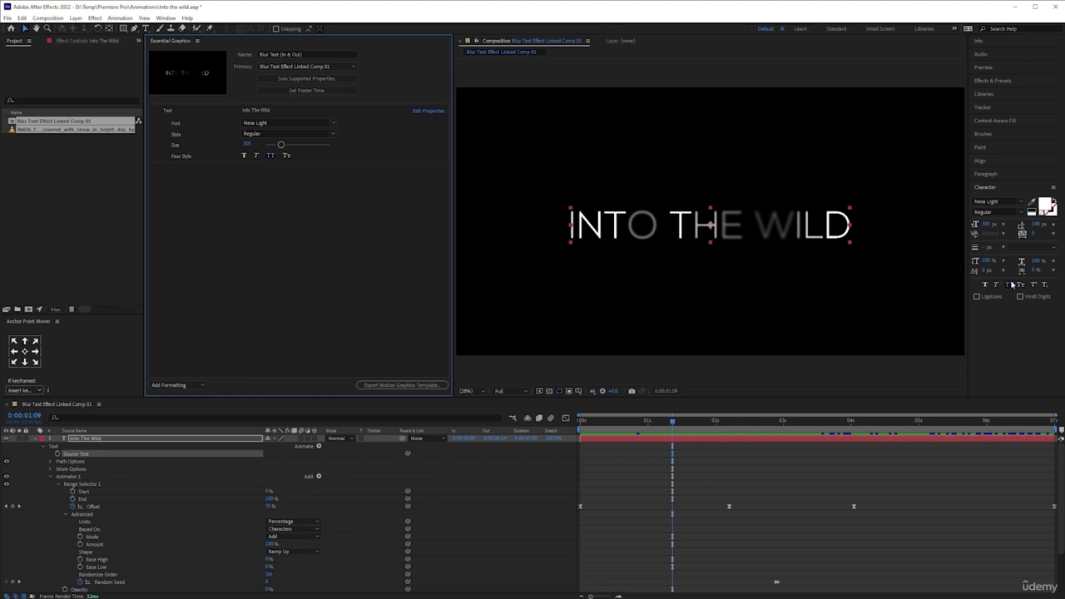
Step: Test the All Caps toggle and the title 'Wild One', undo back to INTO THE WILD, then switch to Premiere Pro
click(271, 156)
click(270, 155)
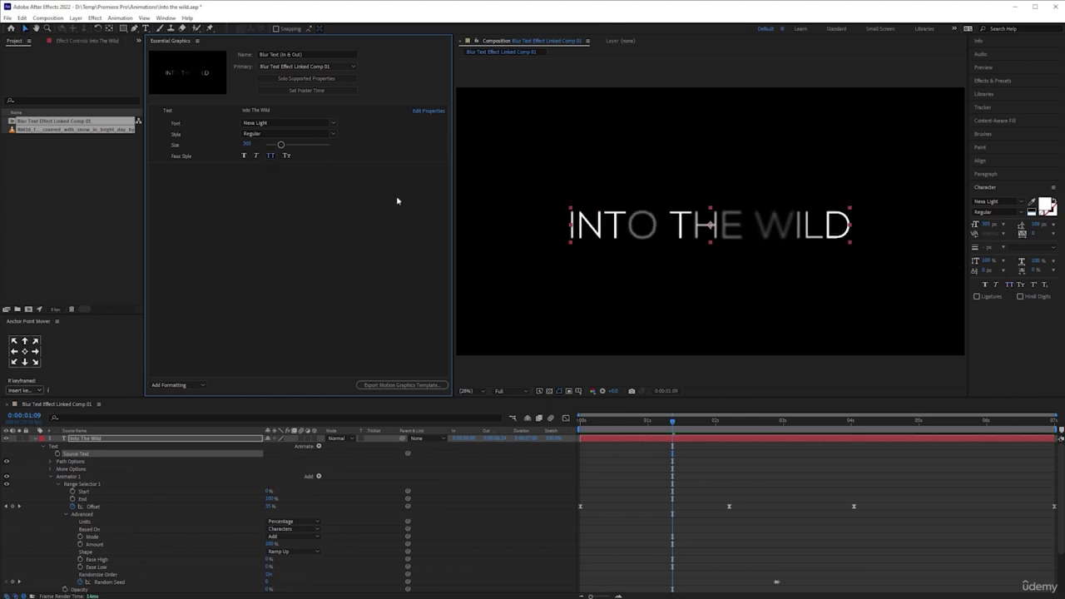
click(281, 110)
drag(282, 110, 202, 109)
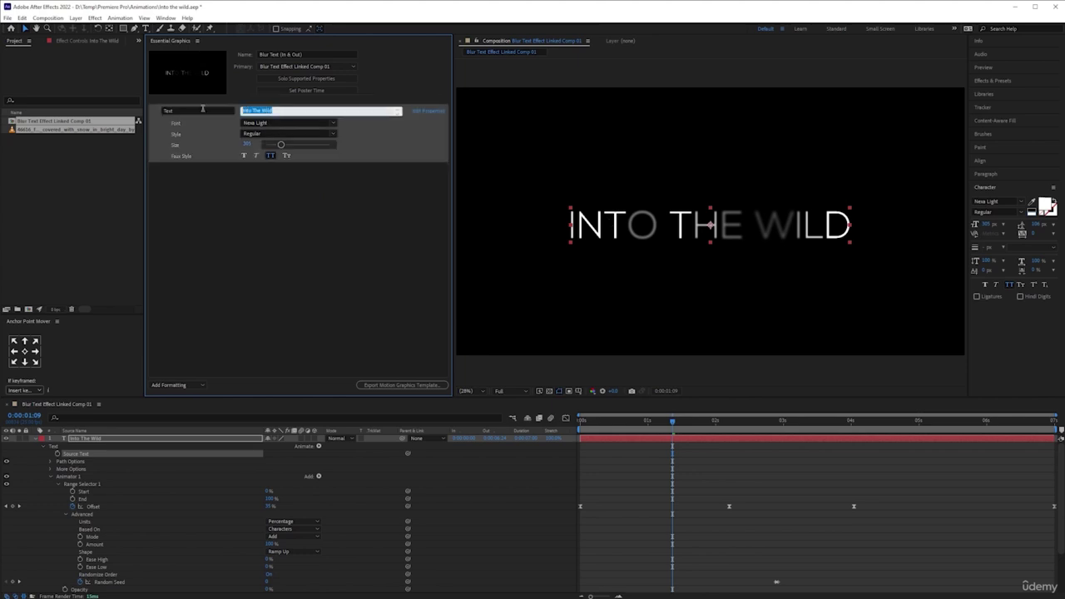
text(Wild One)
click(286, 205)
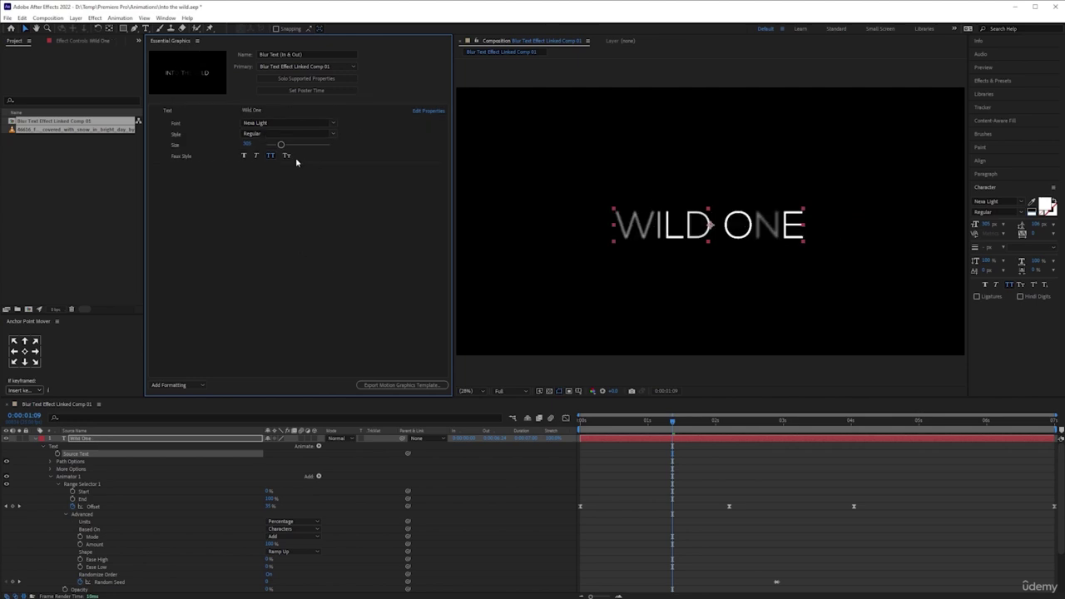
key(ctrl+z)
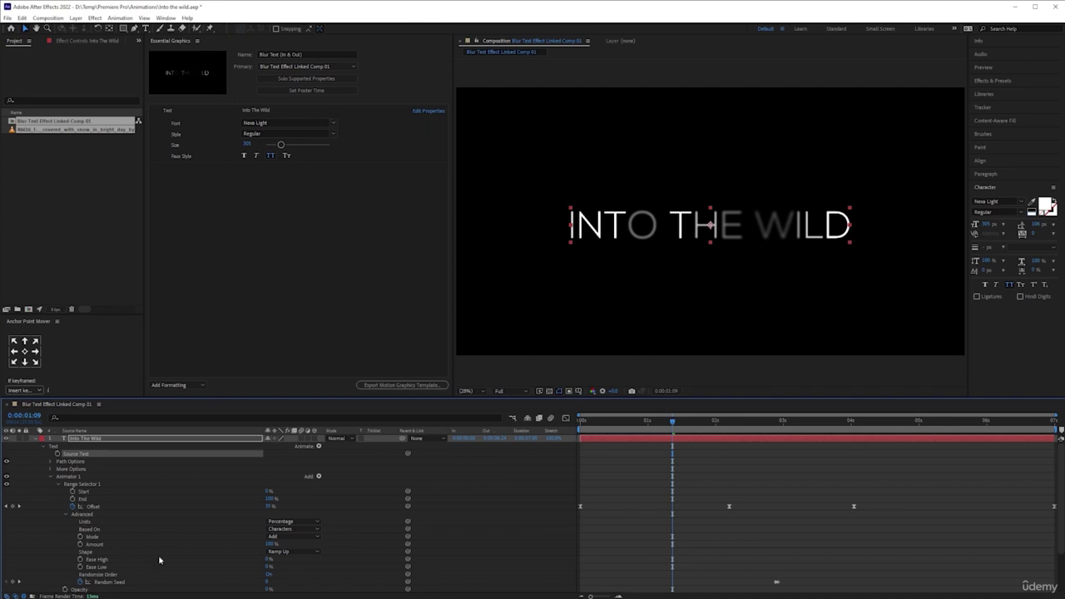
key(alt+Tab)
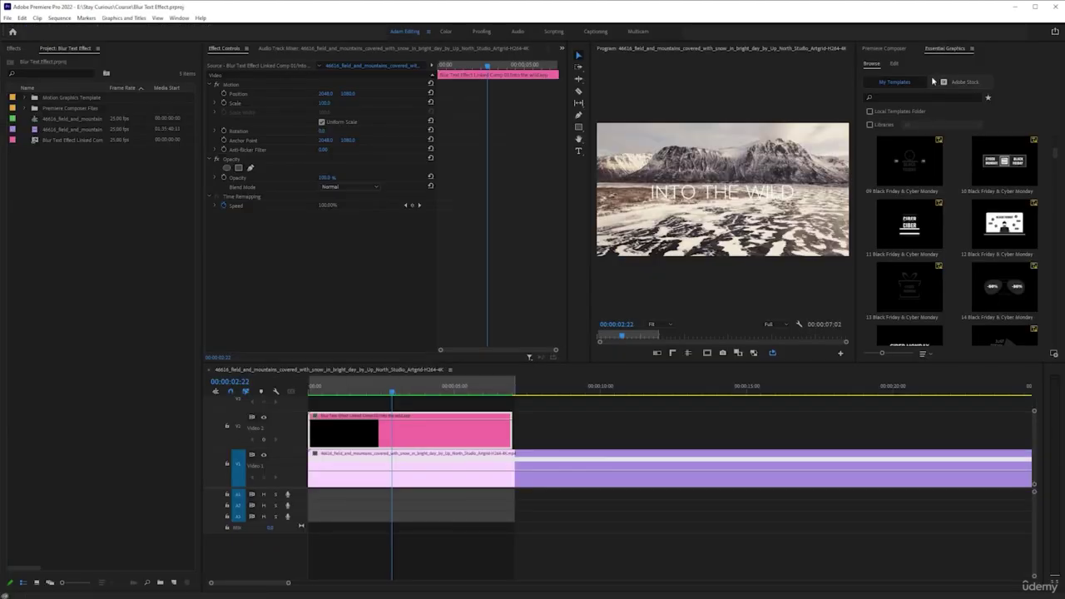
Step: Drag a 1-Line Basic Title from the Premiere Composer library onto the Video 2 track
click(899, 52)
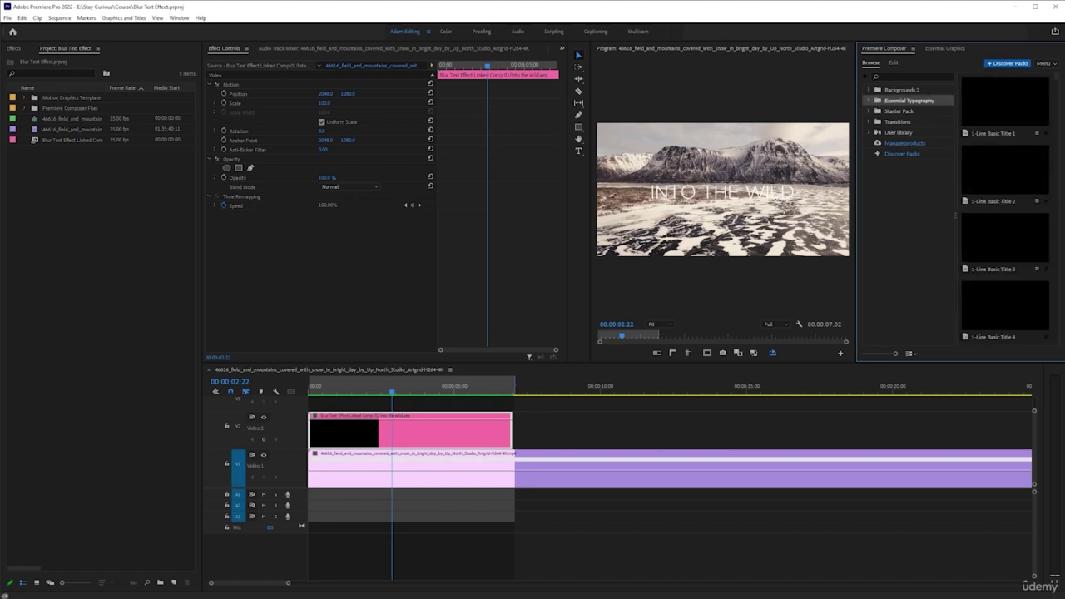
drag(1005, 104, 605, 417)
click(627, 388)
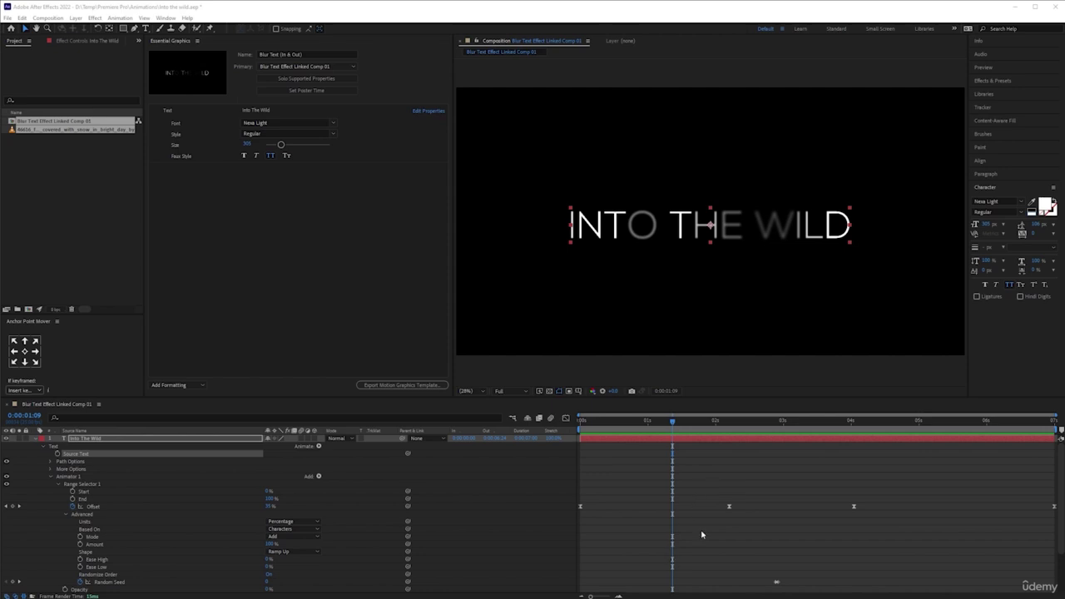
scroll(733, 526, down, 3)
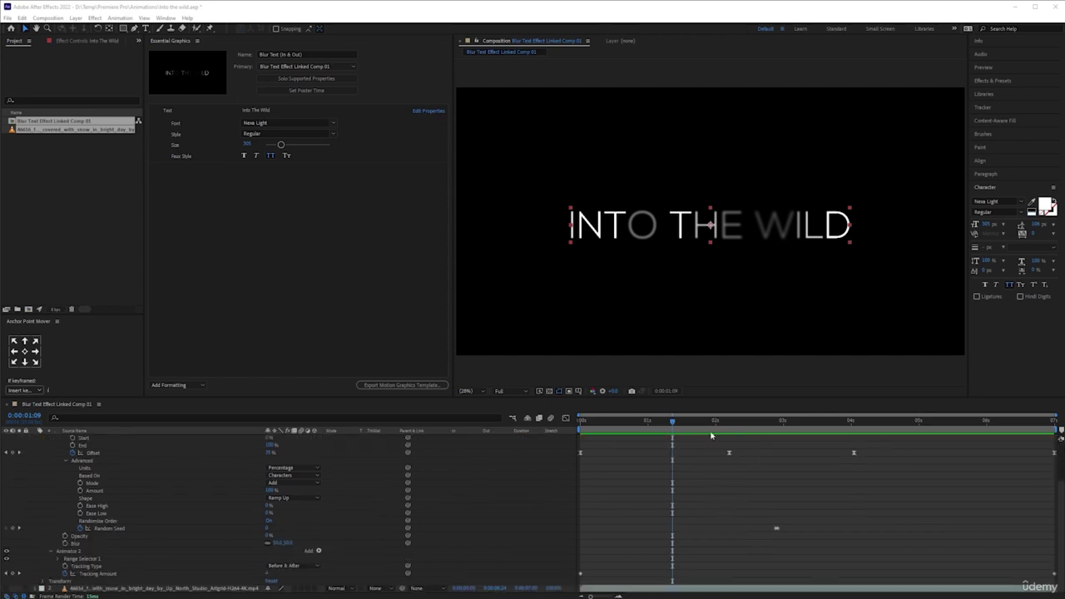
key(space)
key(space)
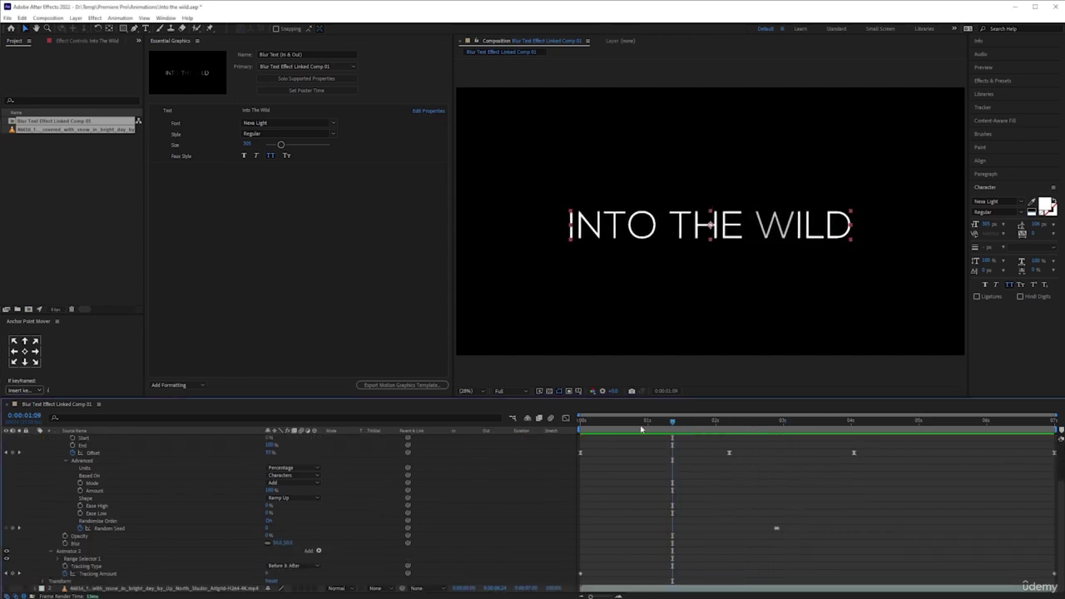
key(space)
key(space)
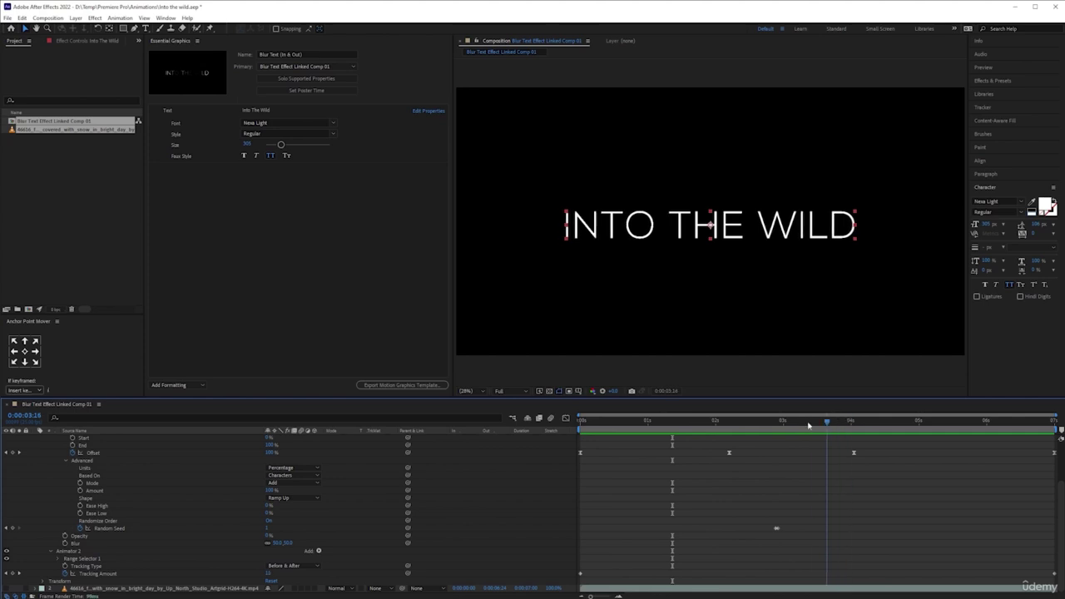
drag(809, 426, 771, 435)
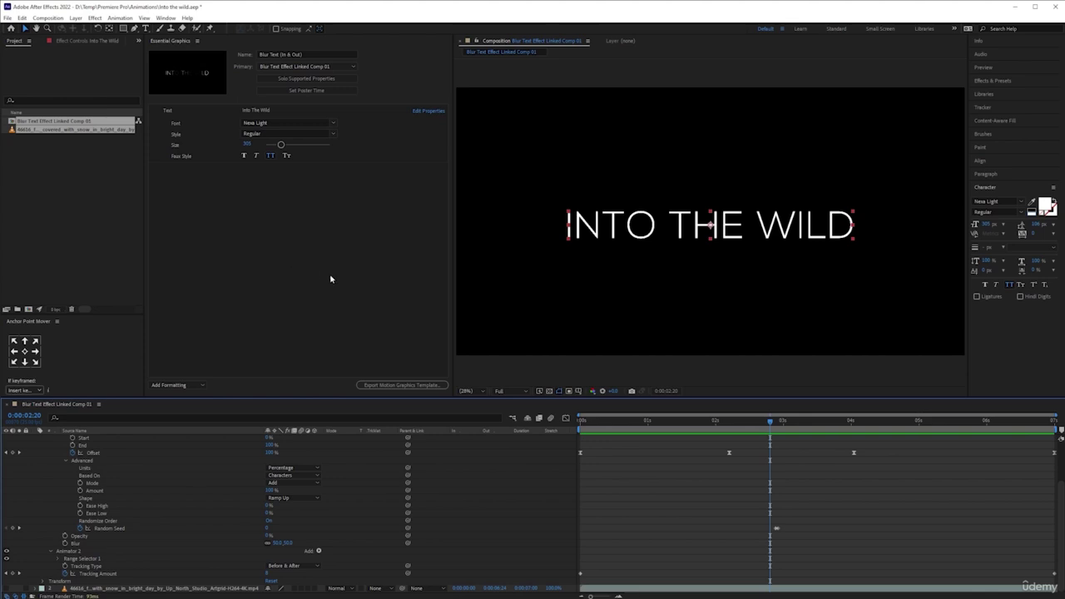
scroll(114, 467, up, 3)
scroll(70, 454, down, 2)
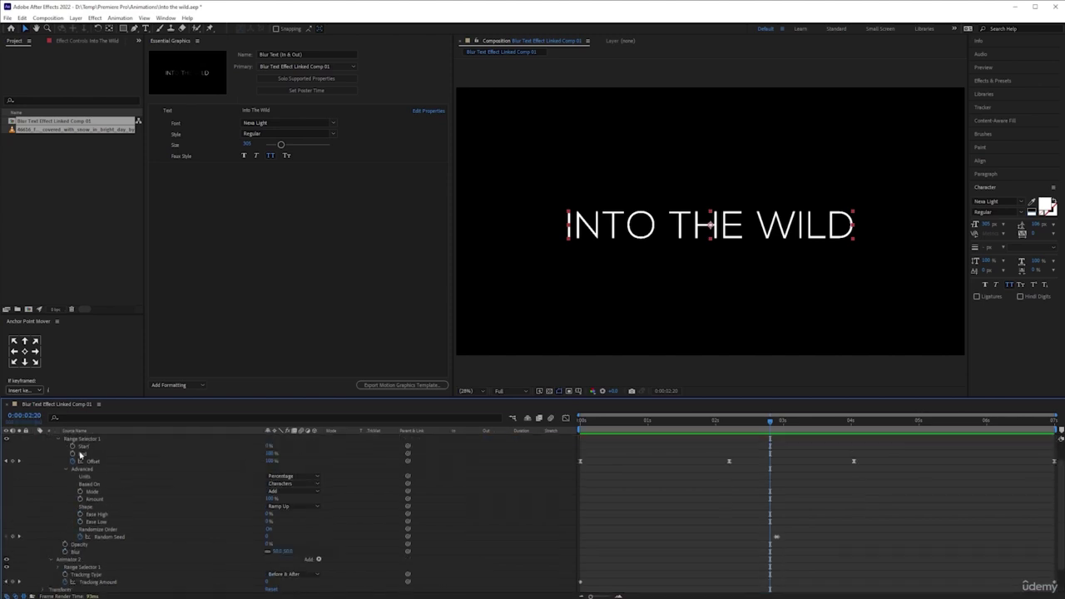
scroll(91, 452, up, 2)
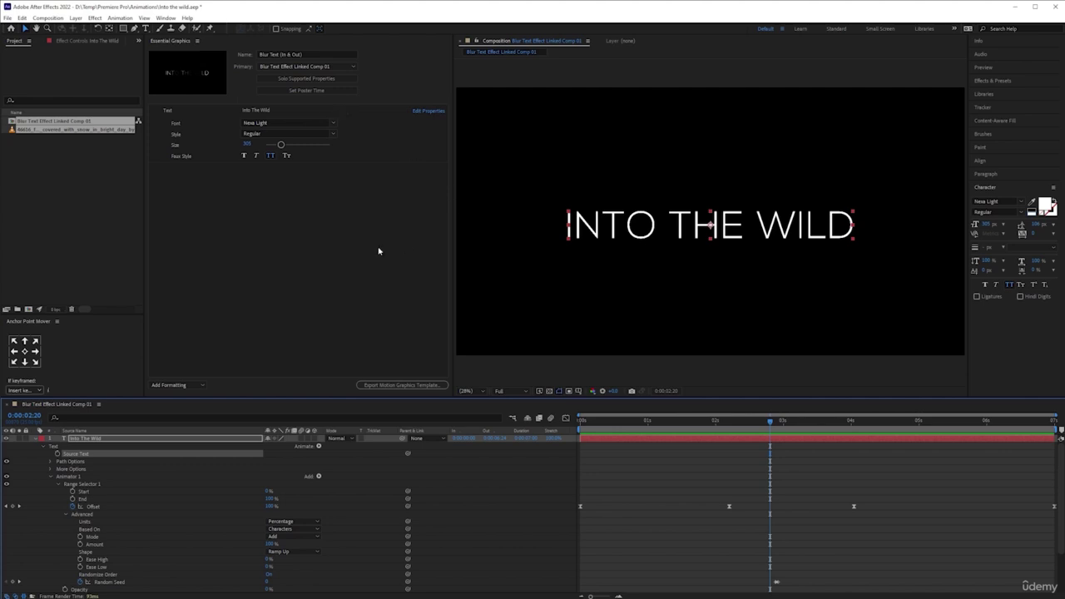
scroll(211, 499, down, 2)
scroll(182, 533, up, 2)
scroll(126, 498, down, 2)
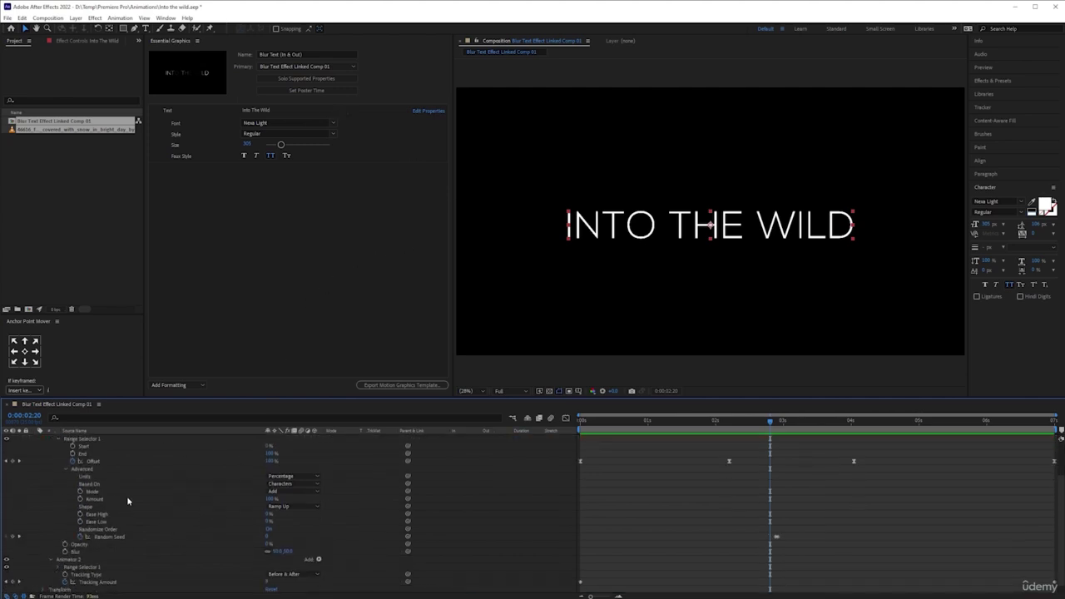
Step: Collapse both layers and delete the snow footage layer, leaving only Into The Wild
click(295, 79)
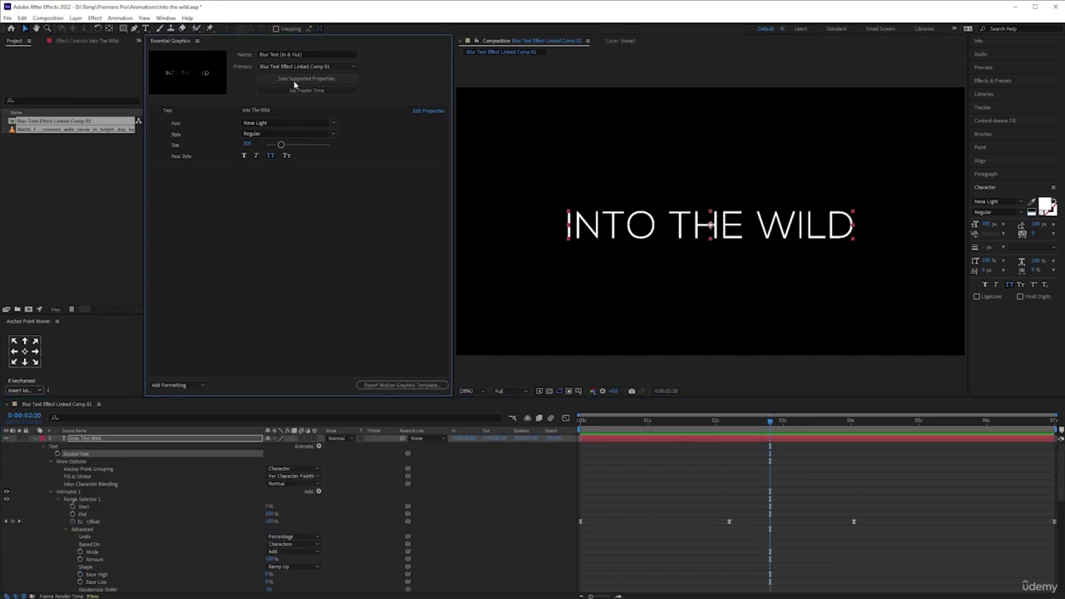
click(38, 439)
click(179, 554)
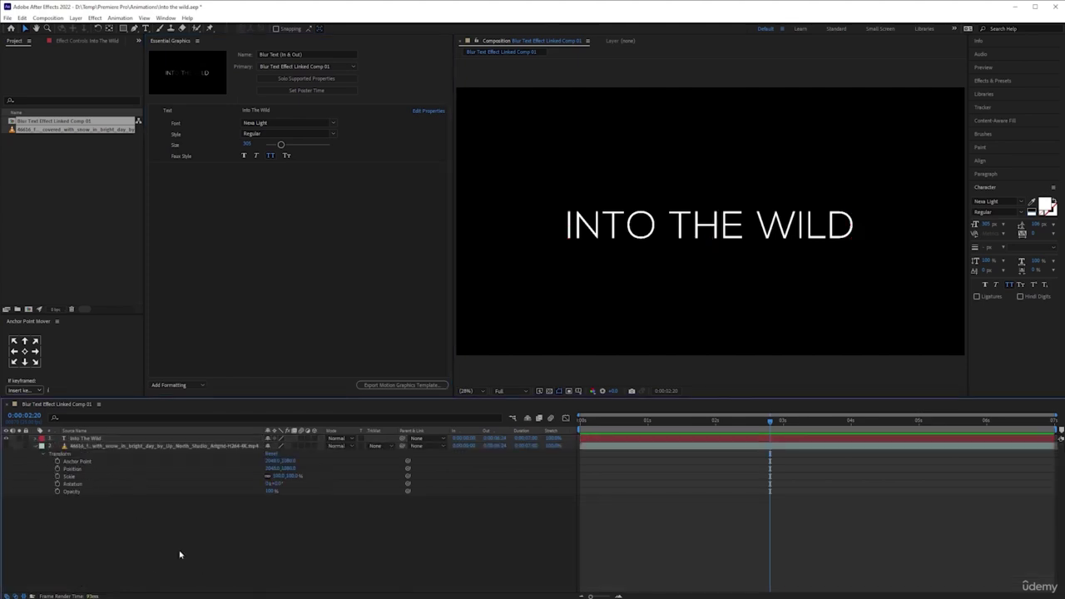
click(37, 447)
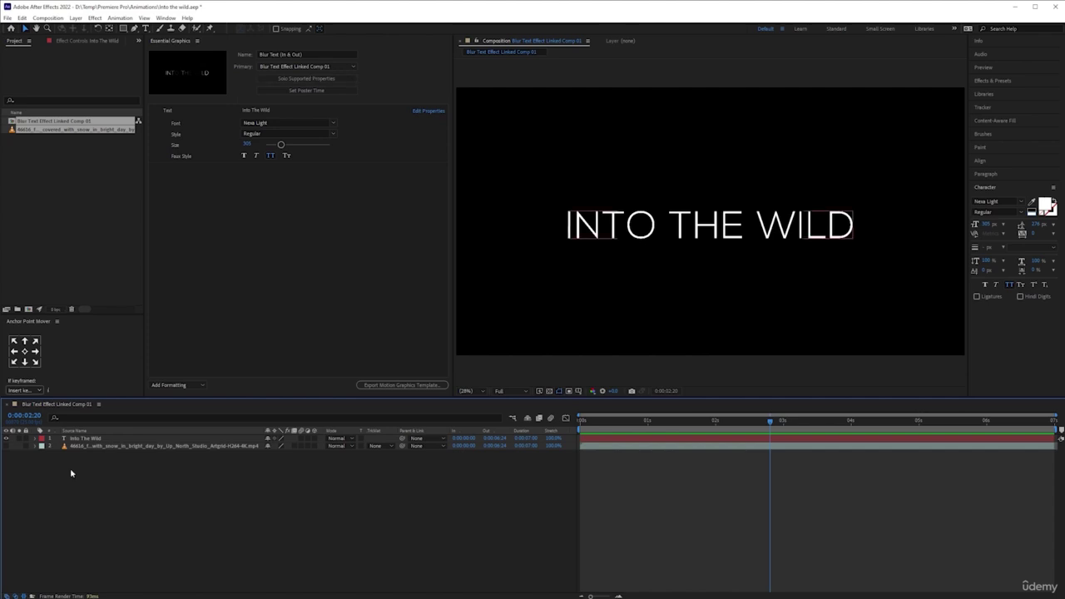
click(110, 447)
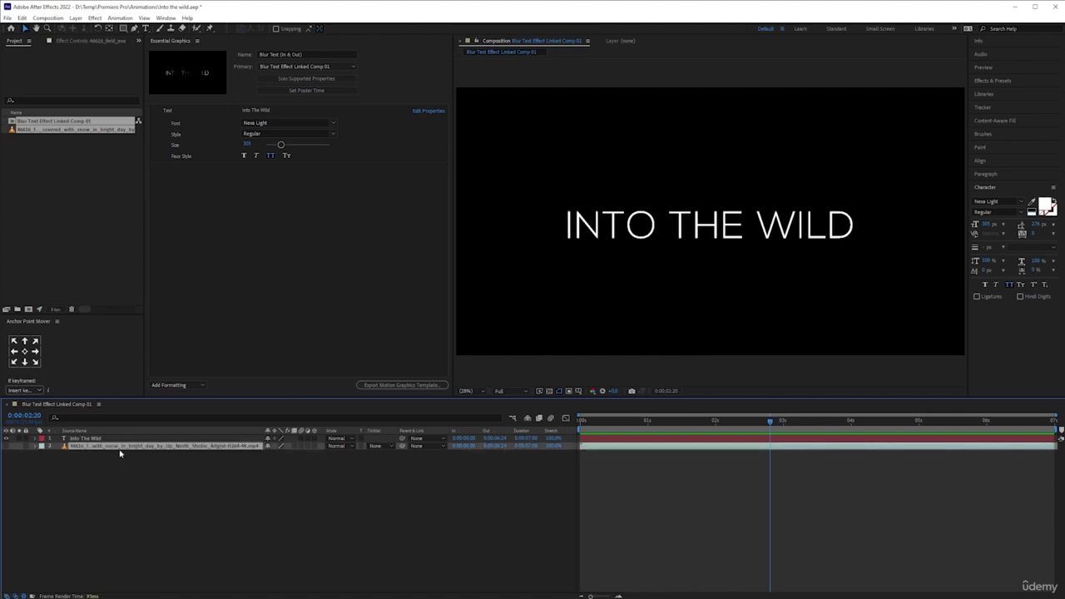
key(Delete)
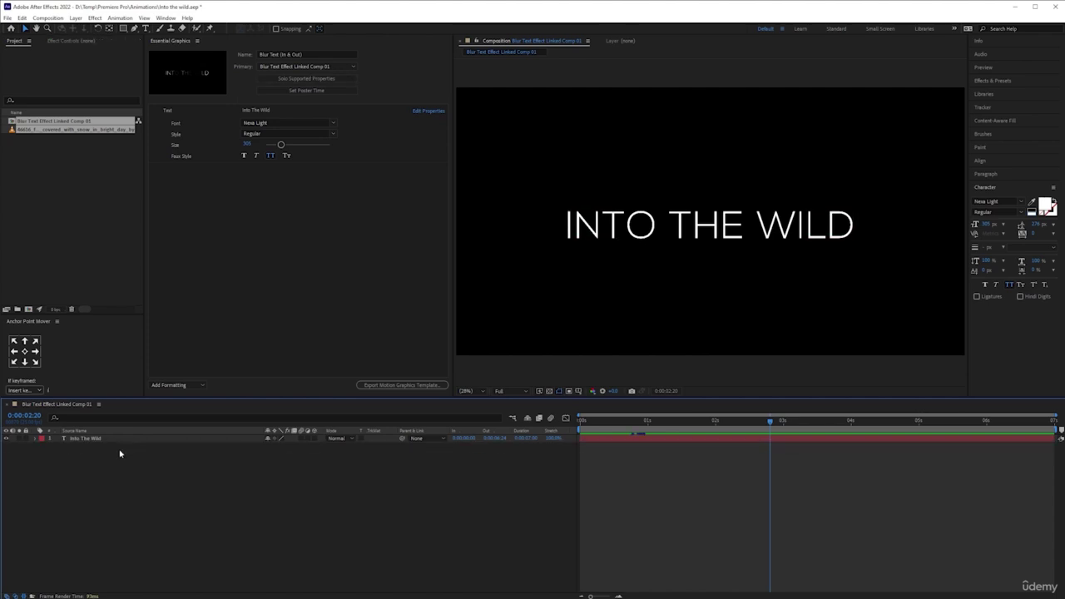
click(313, 79)
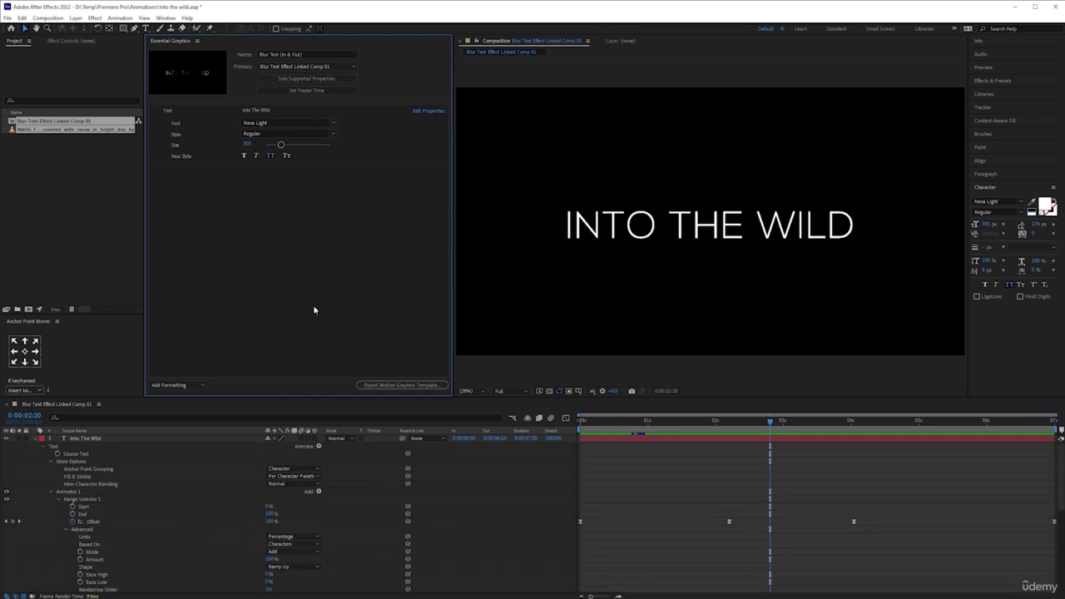
Step: Select the More Options group under the Into The Wild layer's Text properties
scroll(107, 483, down, 4)
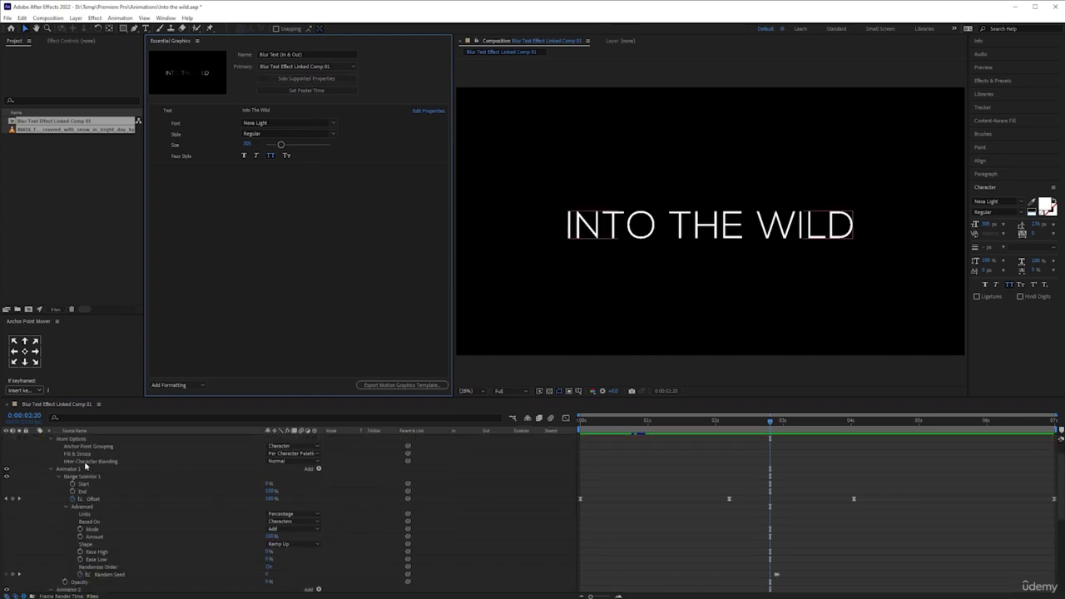
scroll(115, 502, down, 4)
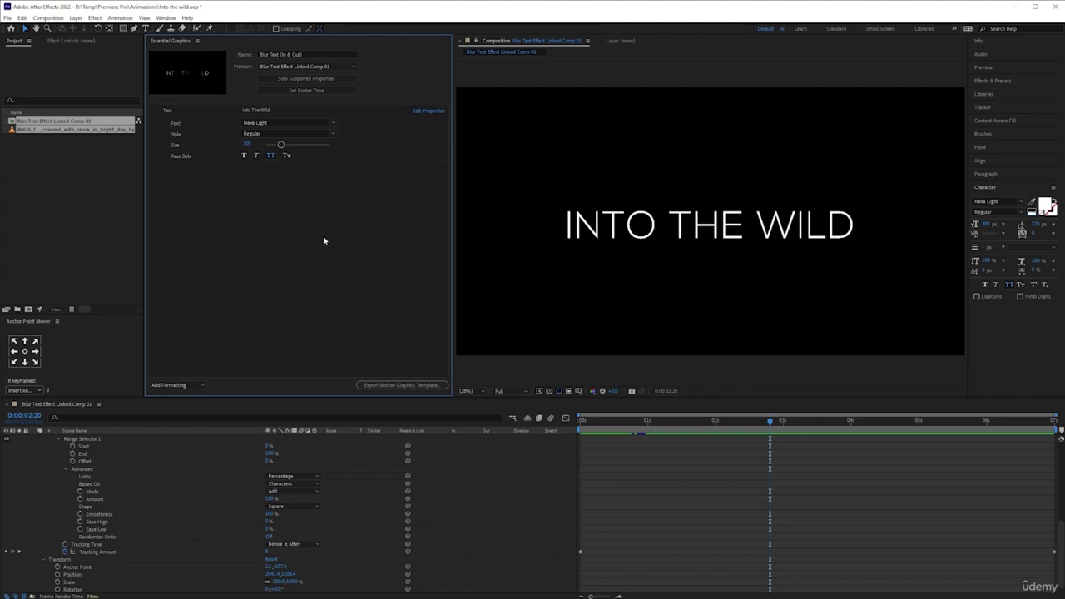
scroll(139, 524, up, 1)
scroll(139, 524, up, 6)
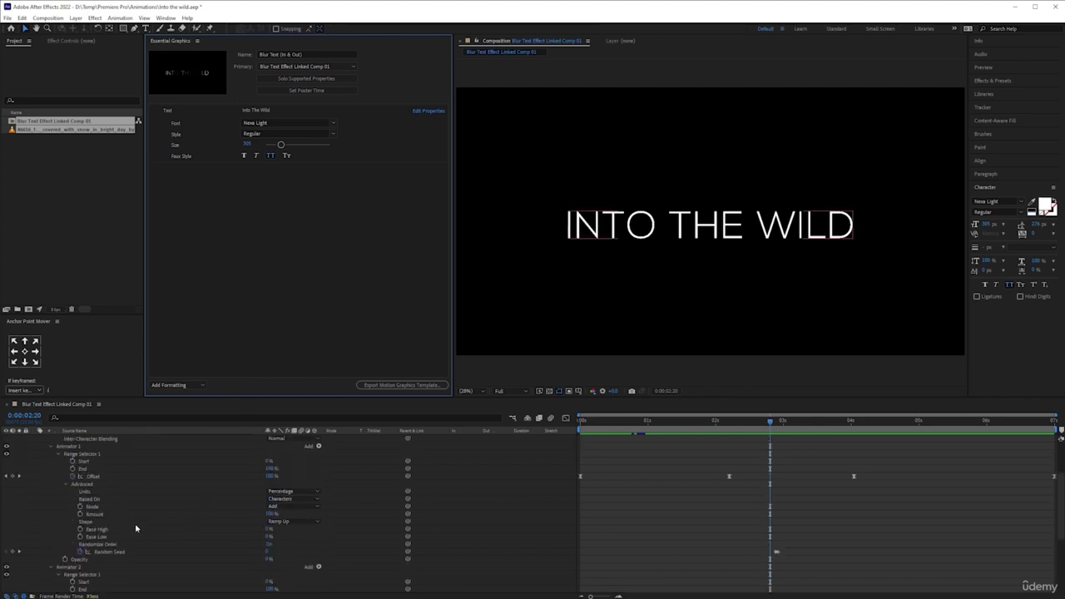
scroll(146, 521, up, 1)
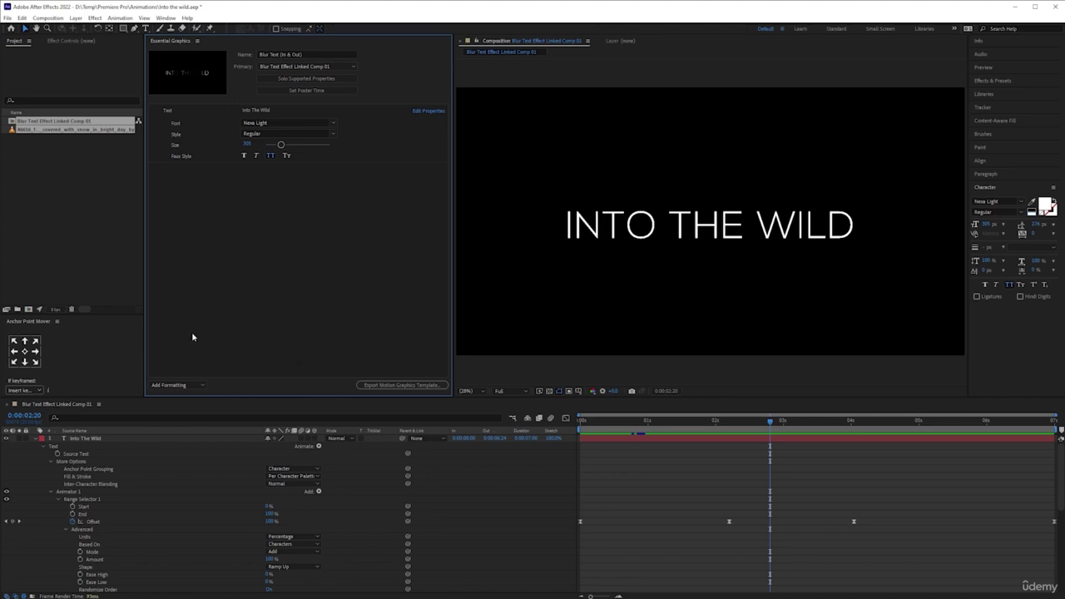
click(72, 462)
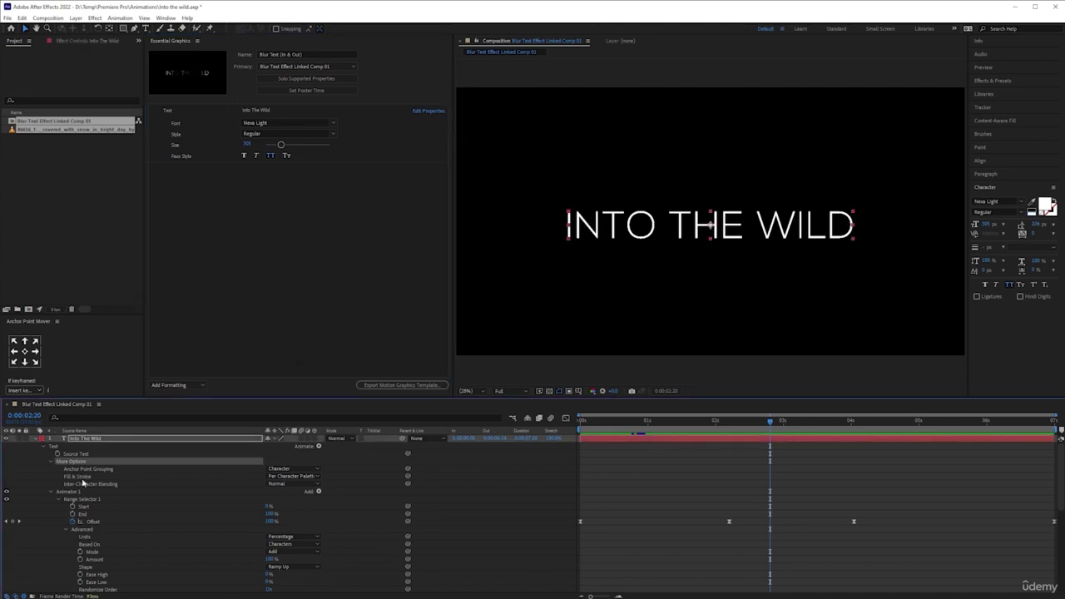
mouse_move(86, 481)
mouse_down()
mouse_move(219, 316)
mouse_move(244, 232)
mouse_up()
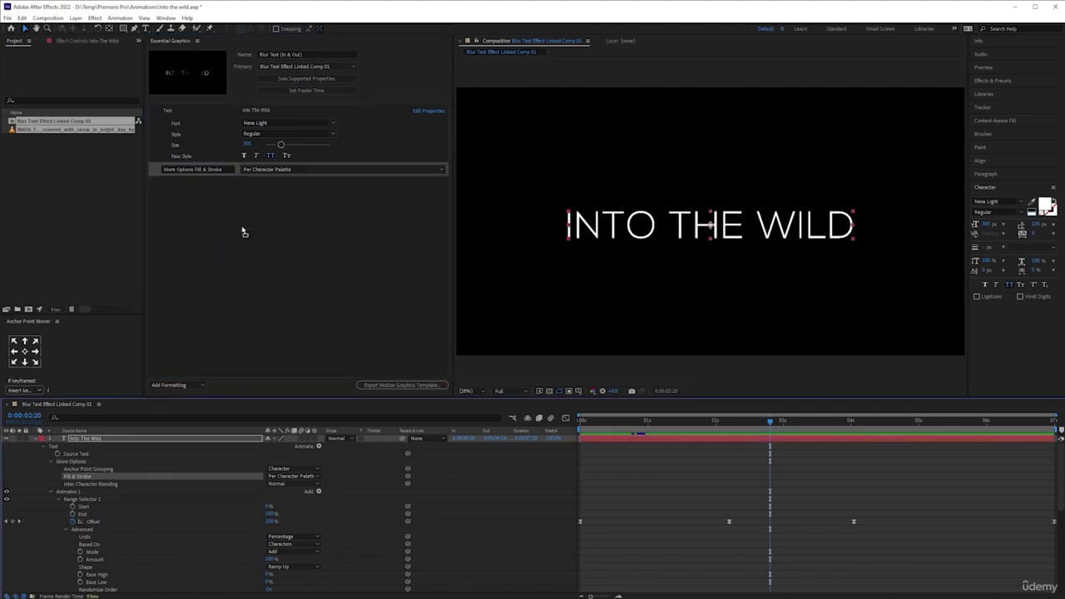
click(308, 169)
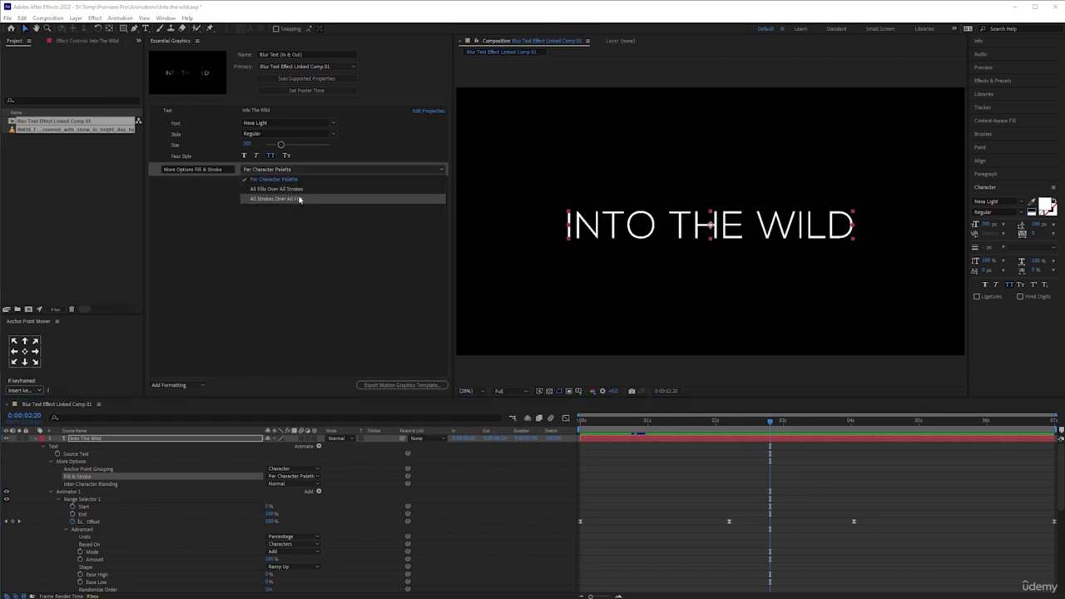
click(295, 181)
click(259, 198)
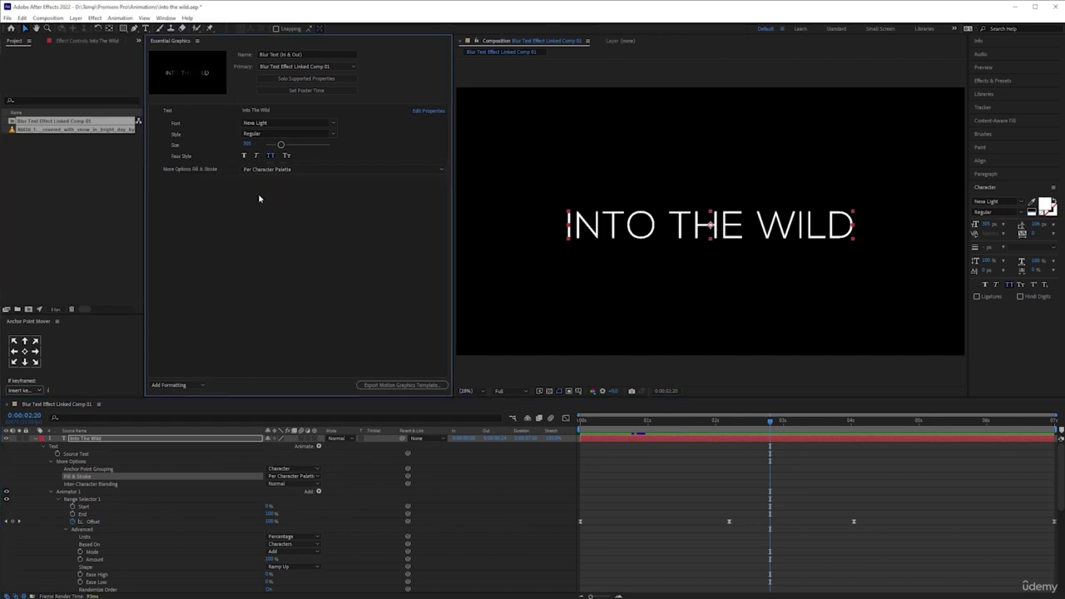
key(ctrl+z)
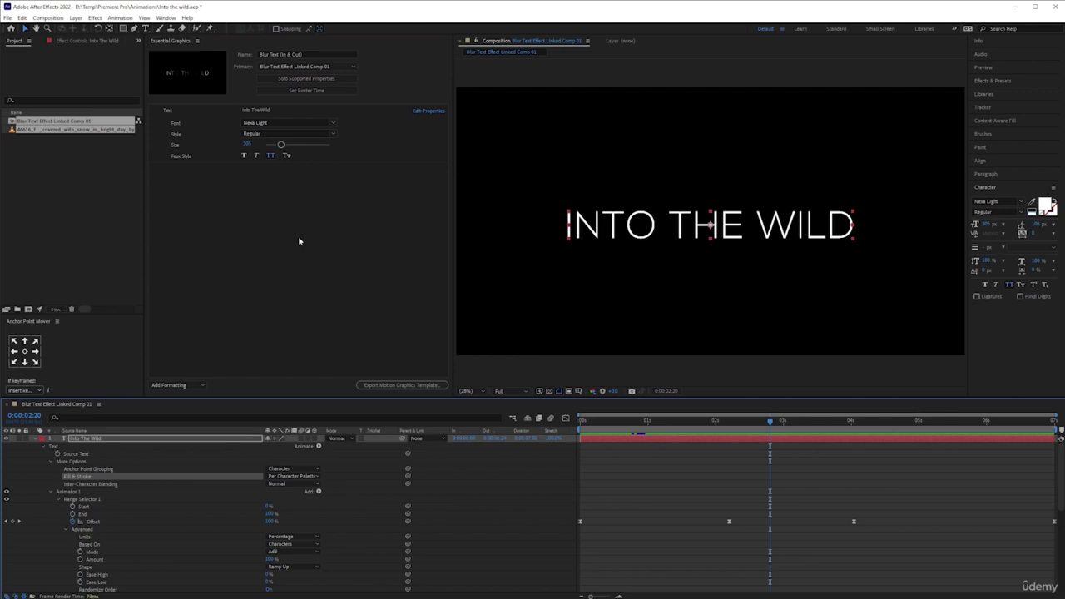
Step: Select the Into The Wild layer and open the FX Console search with Ctrl+Space
click(180, 440)
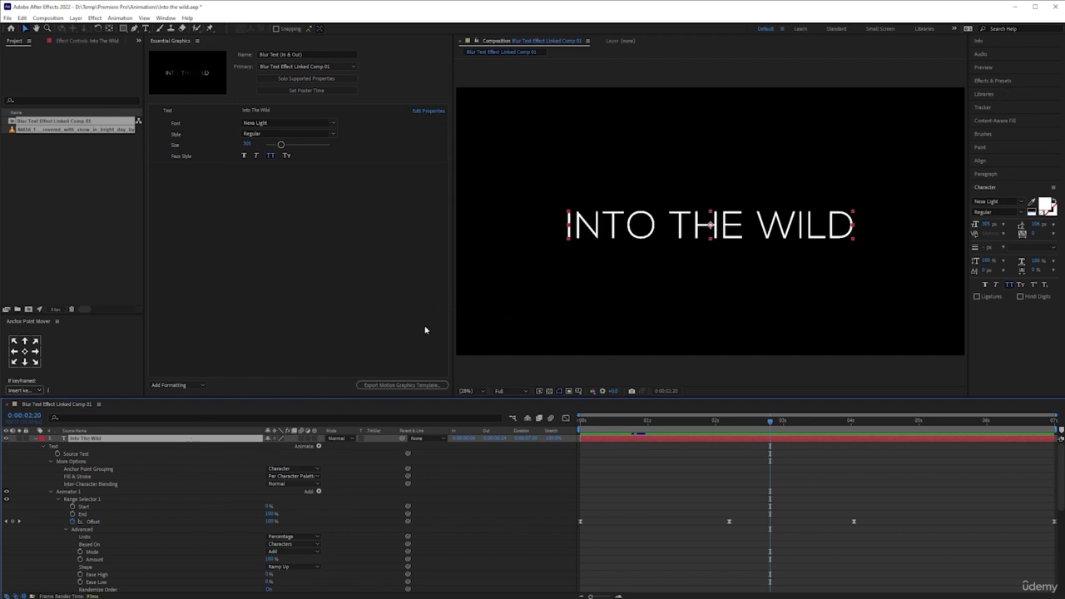
key(ctrl+space)
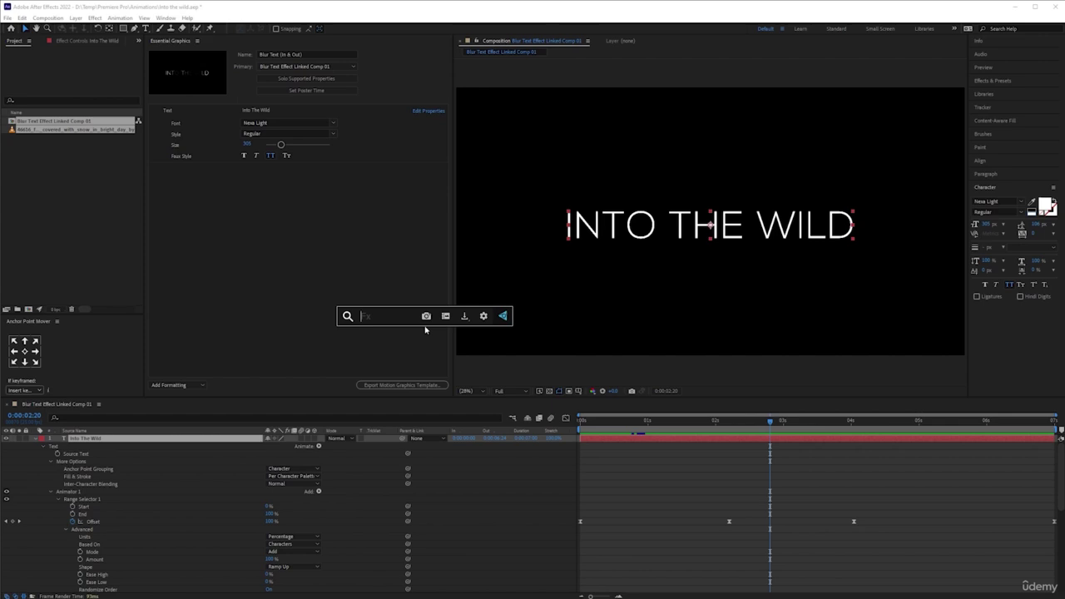
Step: Apply the Fill effect through FX Console and view its red fill in Effect Controls
text(fill)
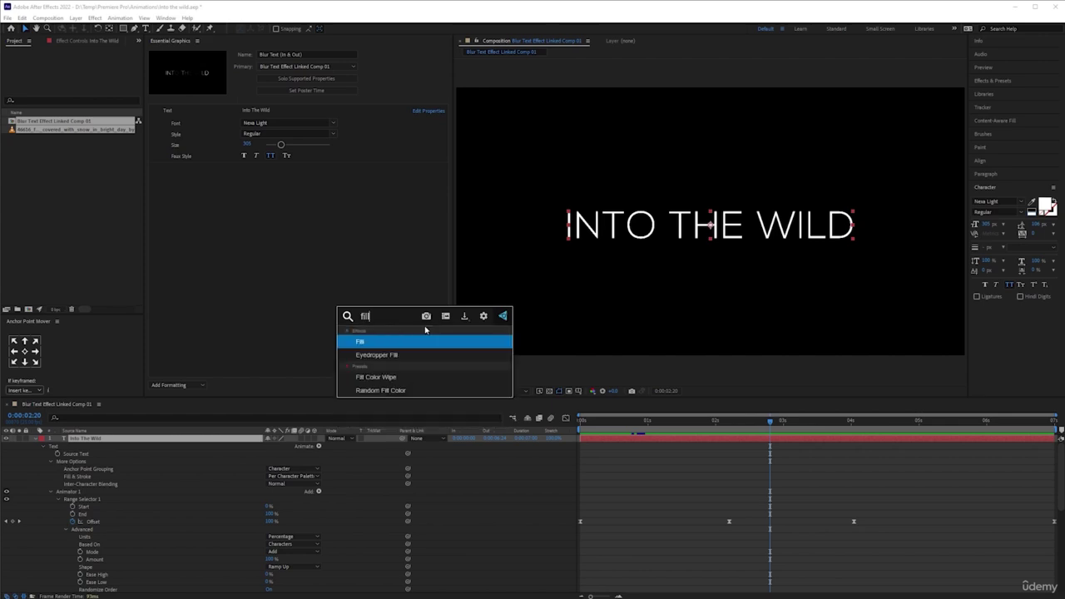
click(370, 343)
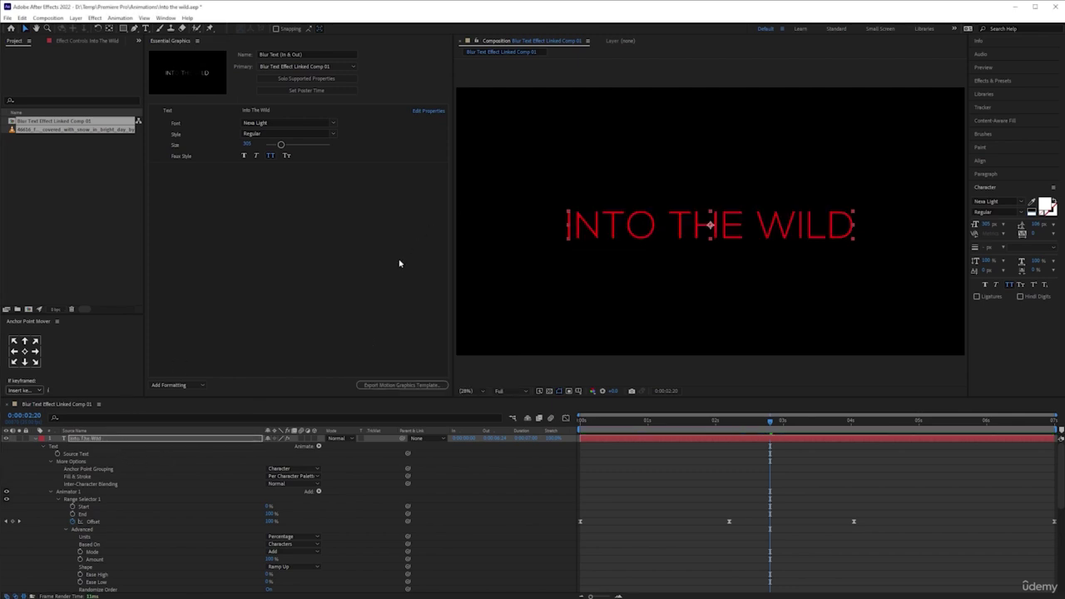
click(73, 40)
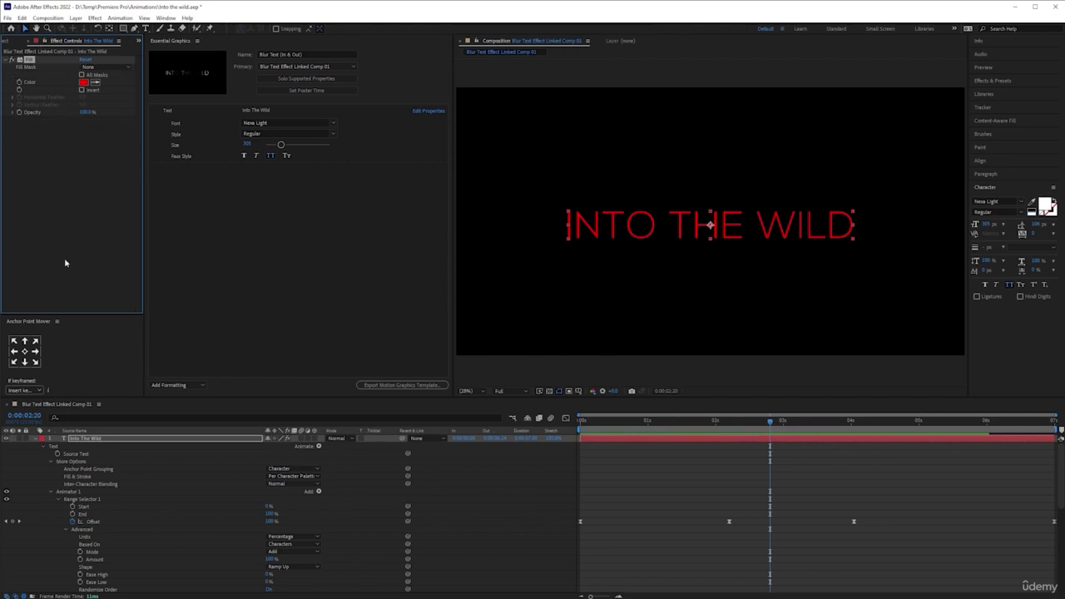
scroll(138, 495, down, 3)
scroll(139, 497, up, 5)
Step: Add the Fill effect's Color property to the Essential Graphics template controls
click(310, 113)
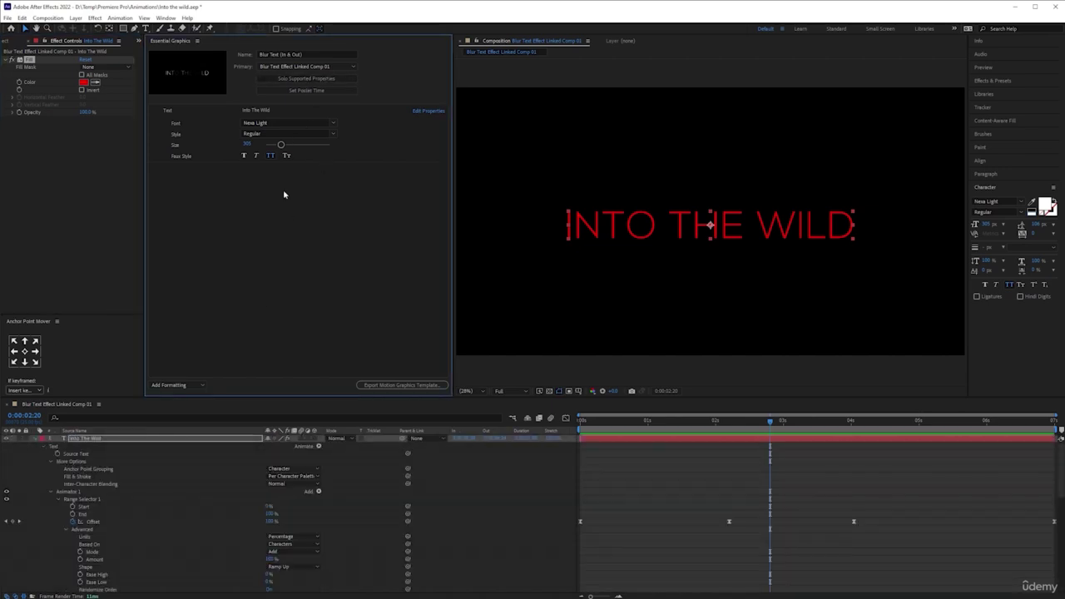
scroll(143, 489, down, 5)
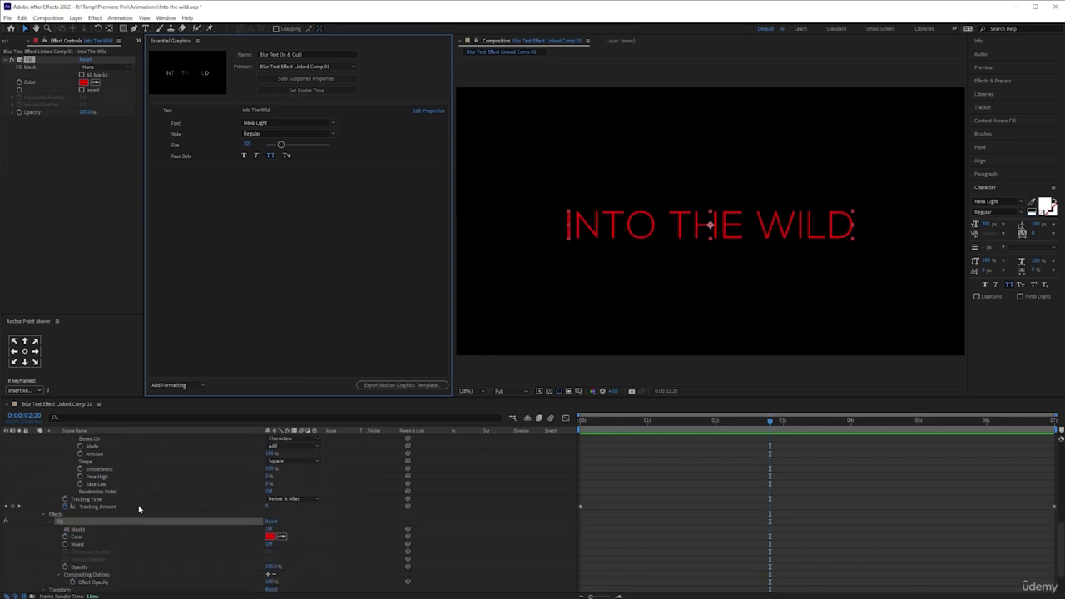
scroll(132, 511, down, 2)
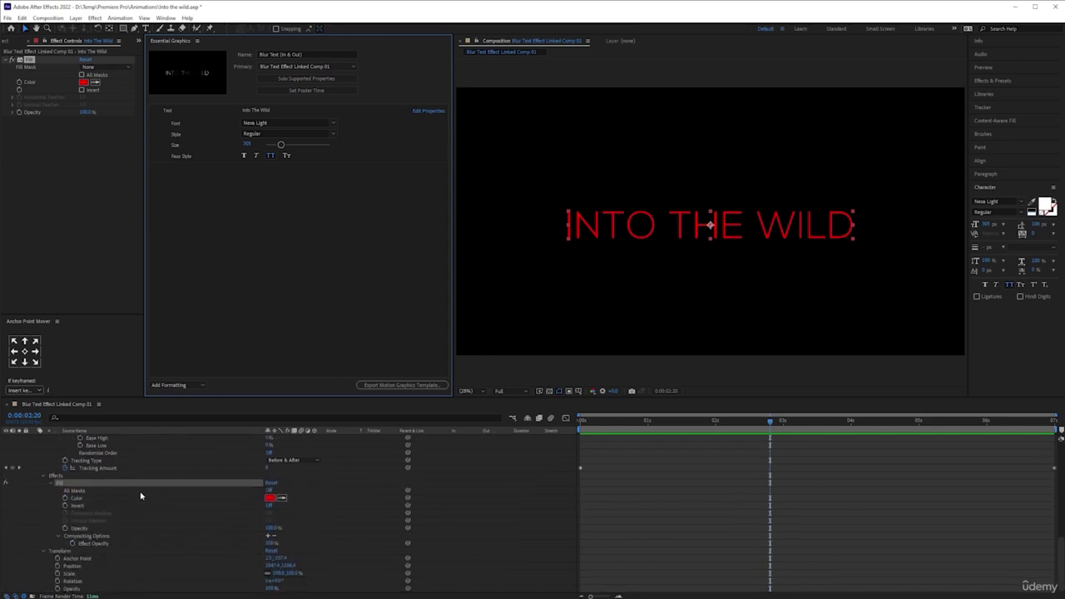
click(76, 500)
drag(75, 502, 226, 243)
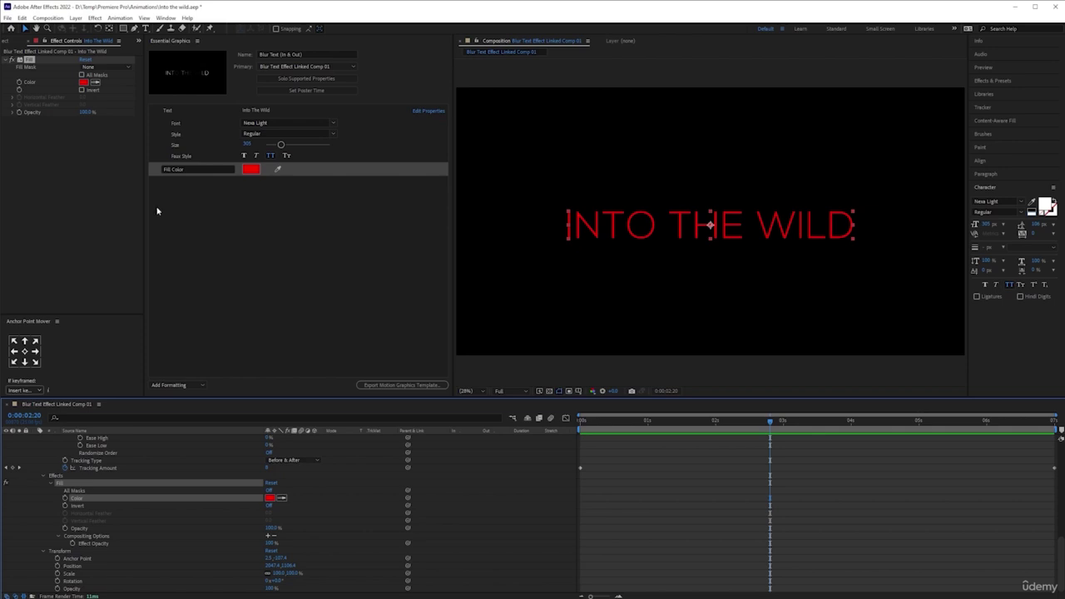
Step: Rename the colour control 'Text Colour' and set it to white, FFFFFF
click(207, 172)
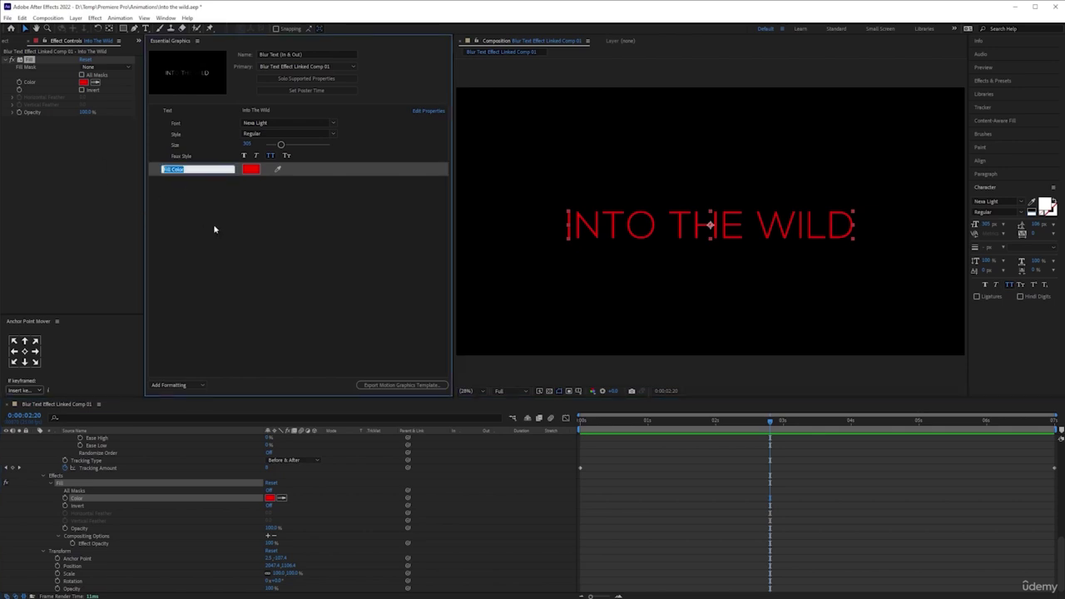
text(Text Colou)
key(Return)
click(250, 169)
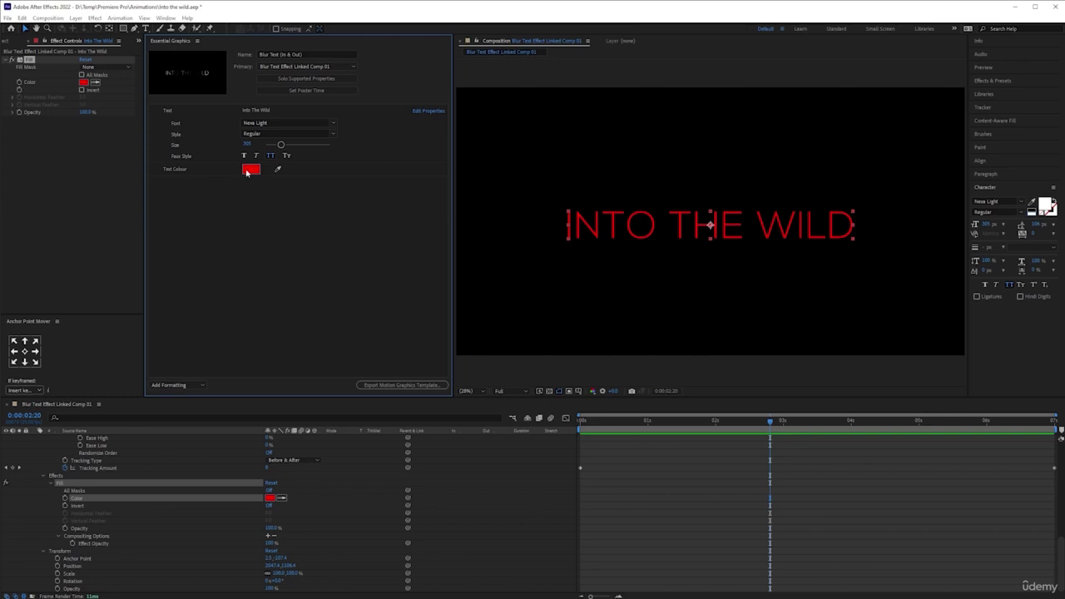
text(FFFFFF)
key(Return)
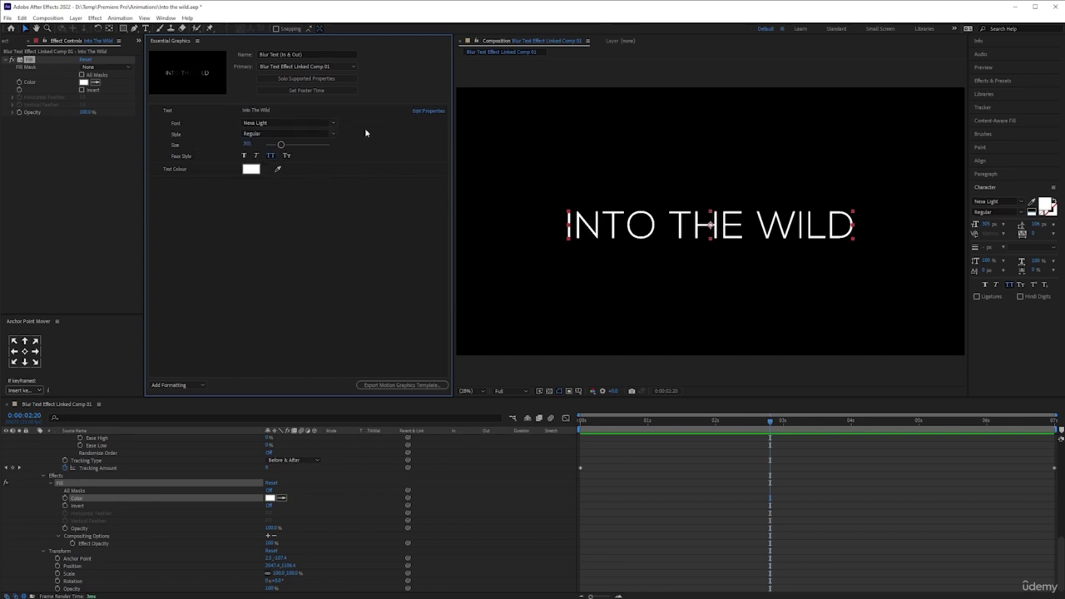
drag(281, 144, 297, 166)
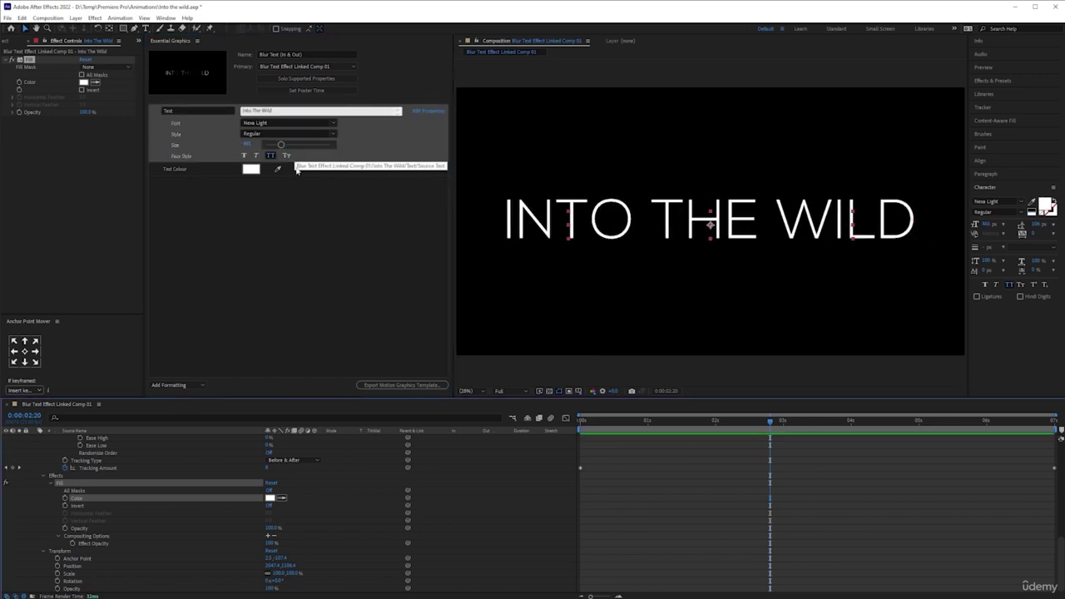
Step: Add the layer's Transform Position property to the Essential Graphics controls
click(317, 216)
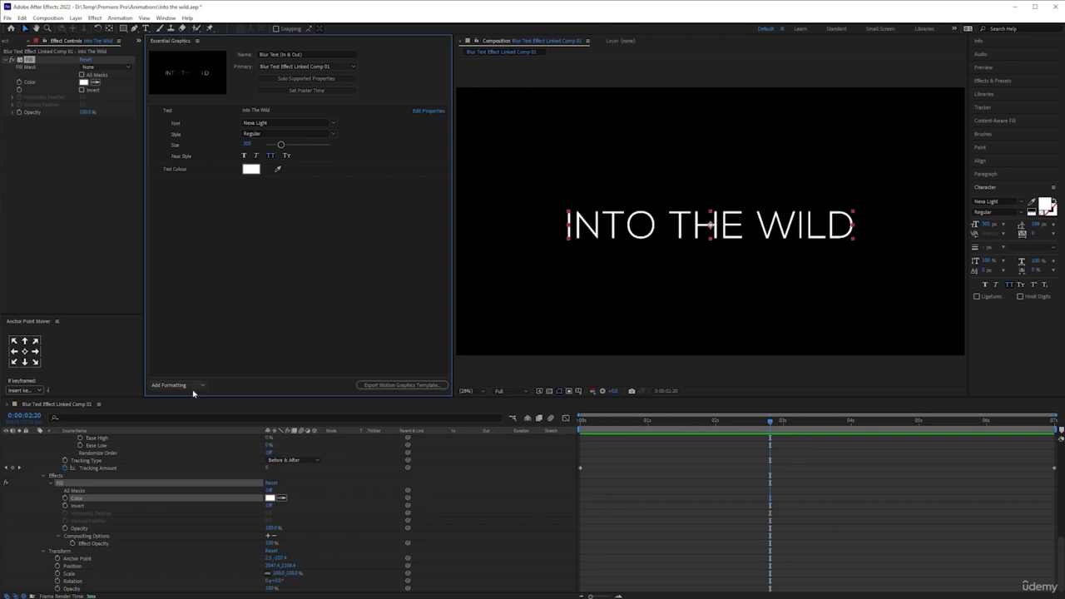
scroll(103, 521, up, 6)
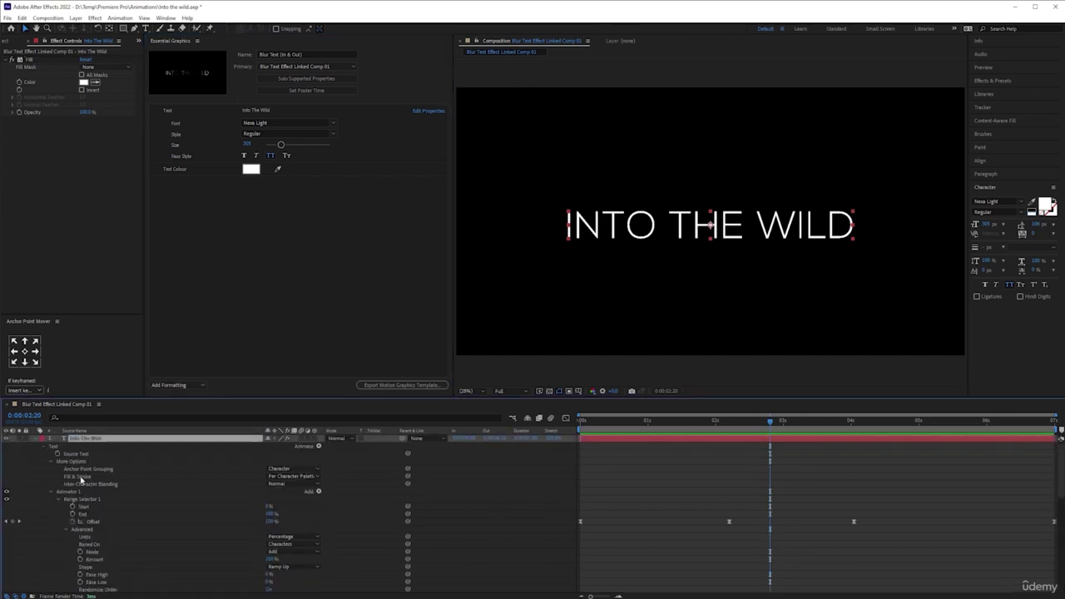
scroll(81, 482, down, 5)
scroll(82, 481, down, 6)
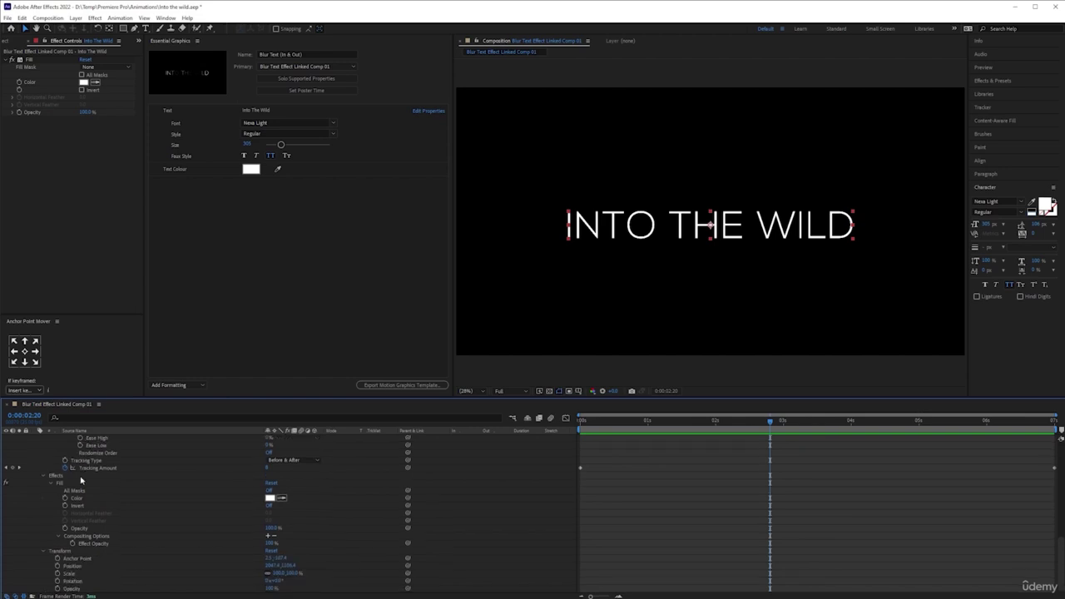
click(71, 567)
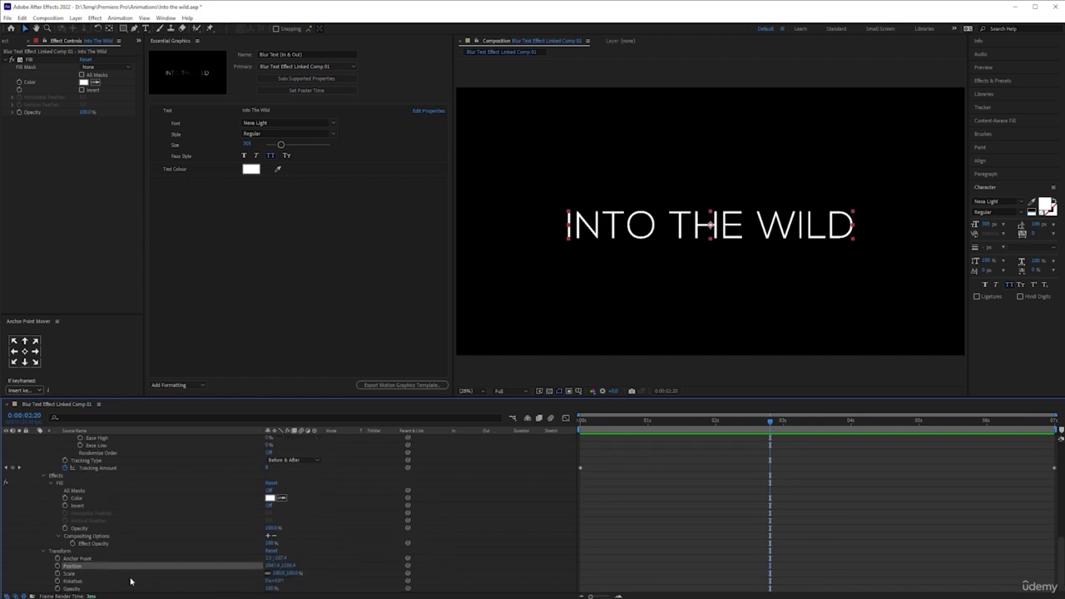
drag(71, 569, 262, 277)
Step: Rename the position control 'Text Position' and test it by scrubbing its values
click(223, 187)
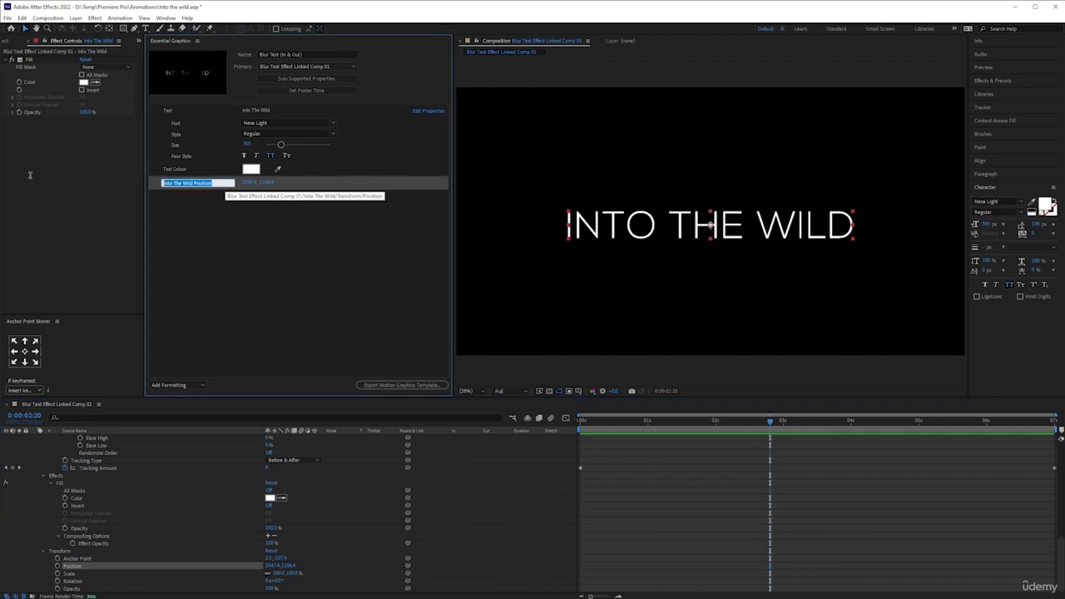
text(Text)
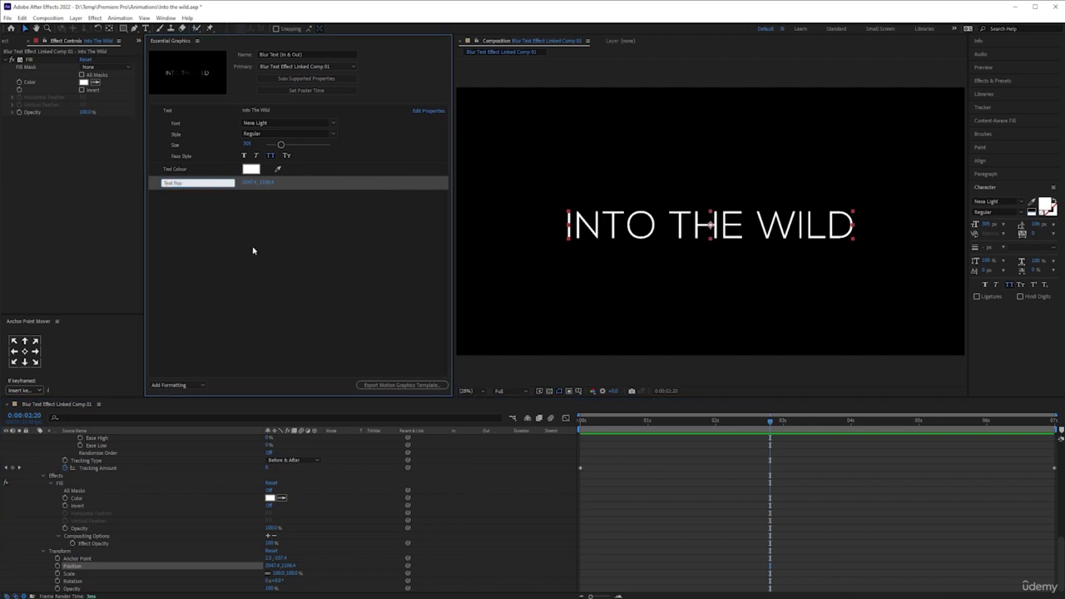
key(Return)
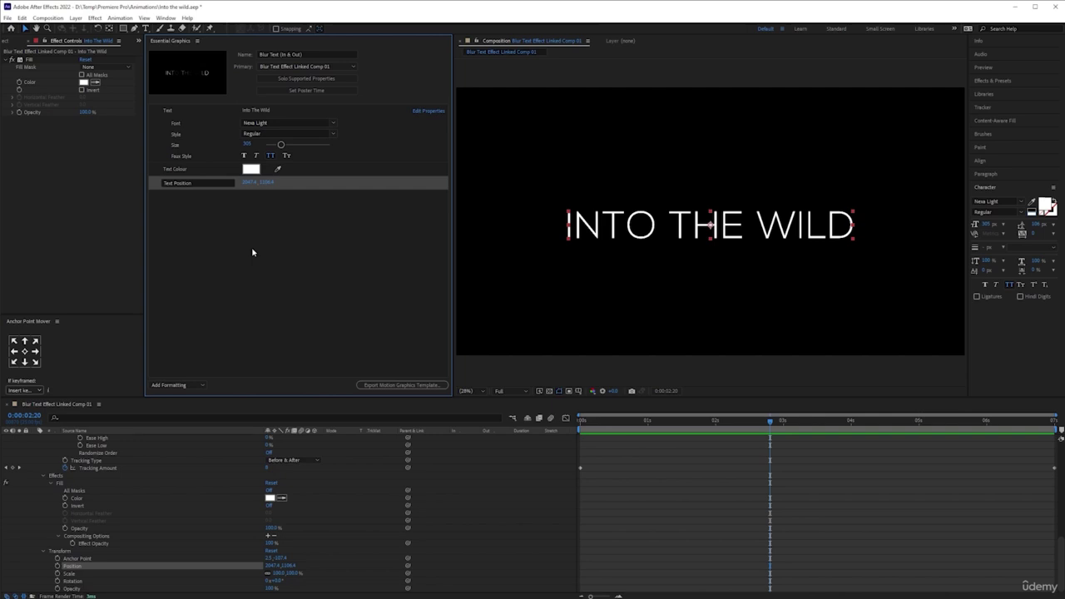
click(253, 252)
drag(269, 182, 329, 241)
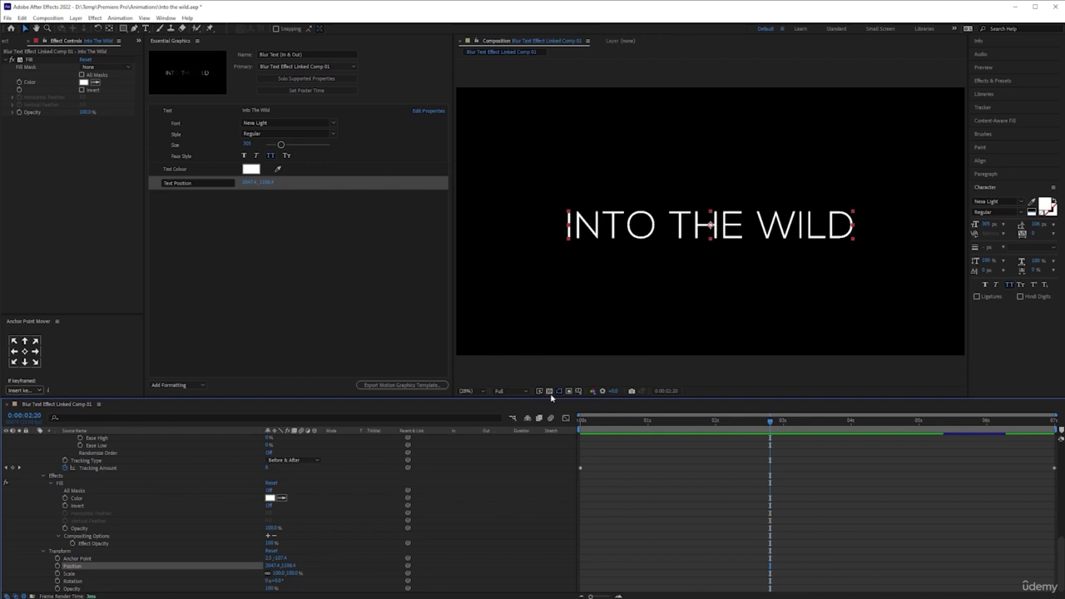
Step: Show Title/Action Safe guides, move the title toward the lower left, and shrink it to size 214
click(569, 391)
click(616, 399)
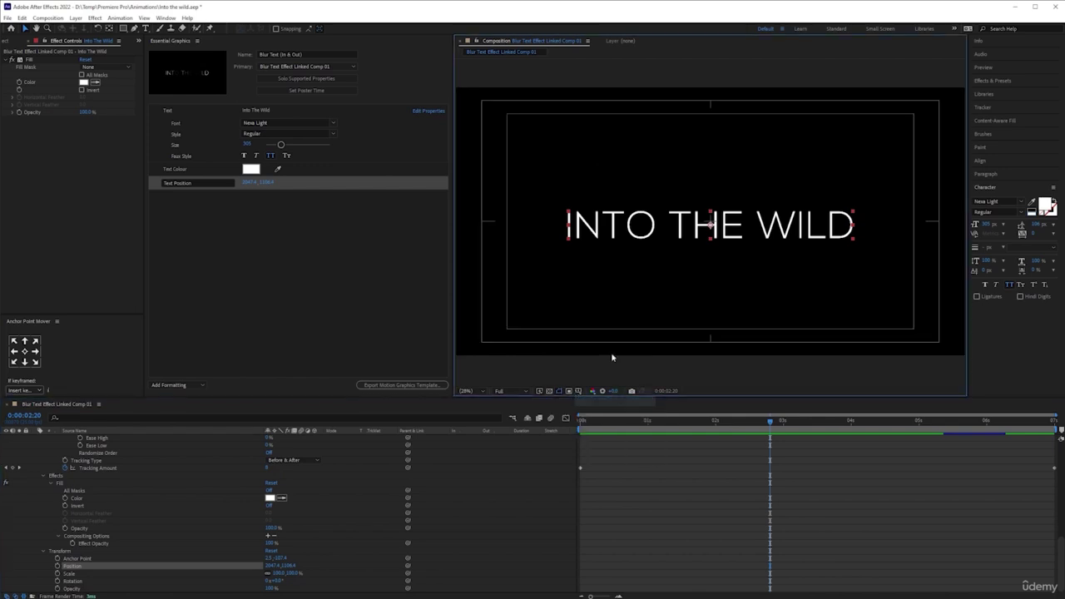
drag(266, 182, 46, 196)
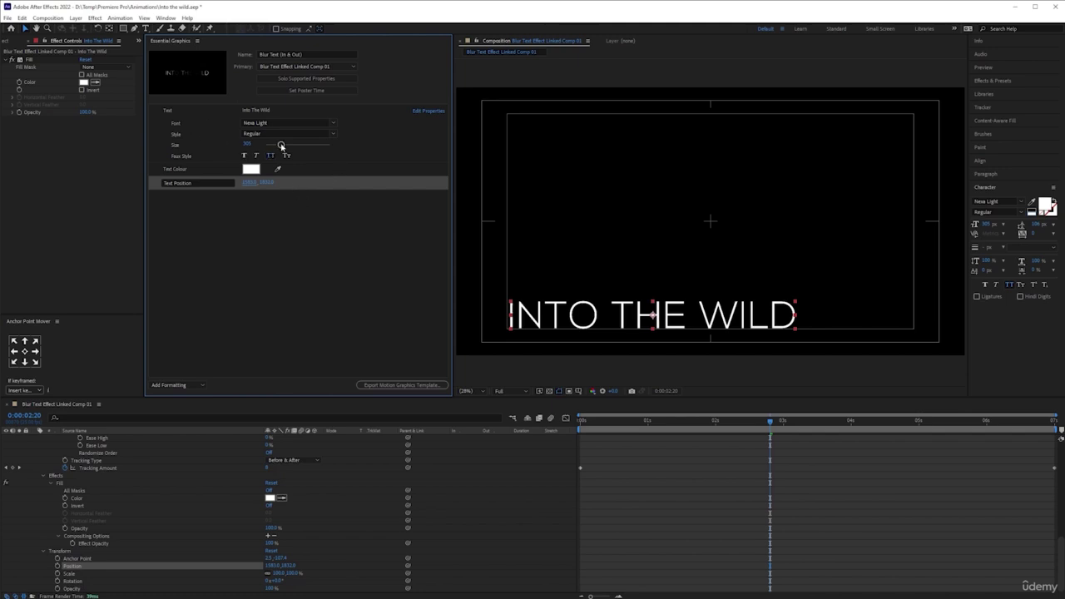
drag(281, 145, 276, 146)
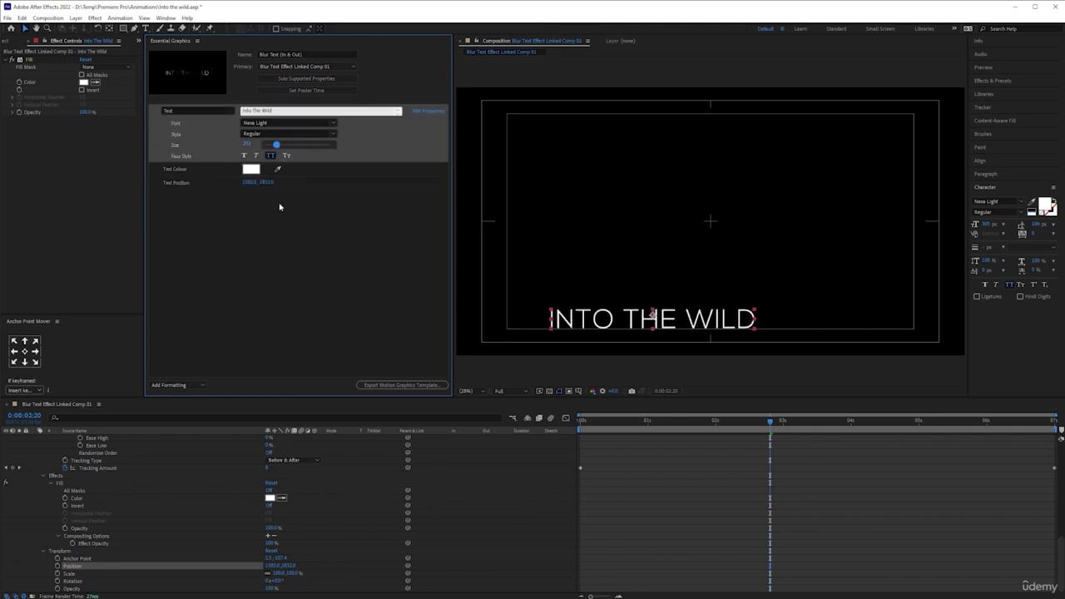
drag(250, 182, 152, 191)
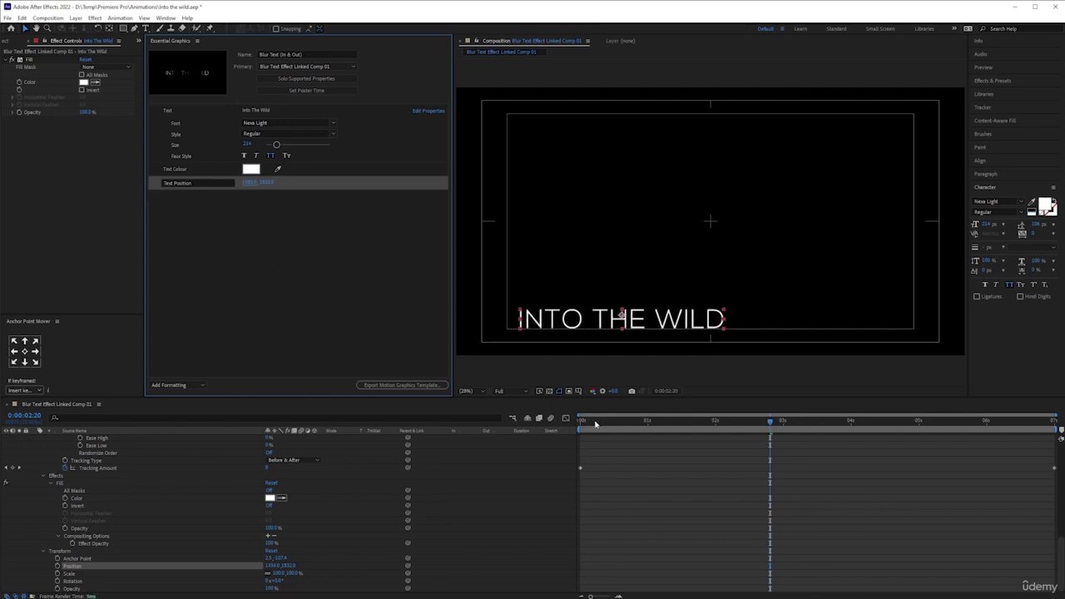
drag(596, 424, 580, 425)
Step: Hide the Title/Action Safe guides and preview the title animation around 0:00:03:08
click(578, 392)
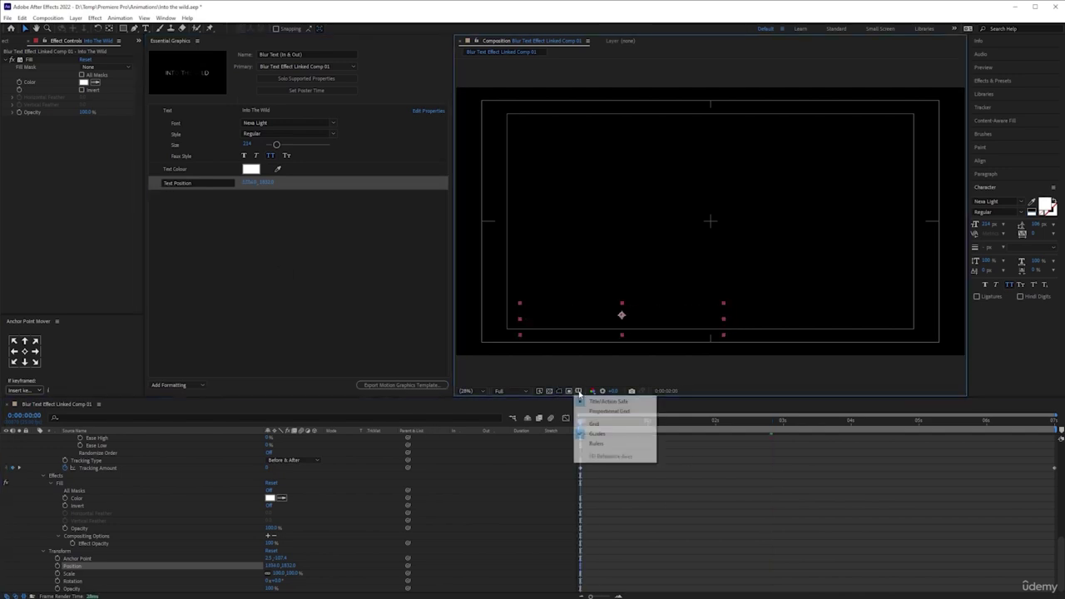
click(608, 401)
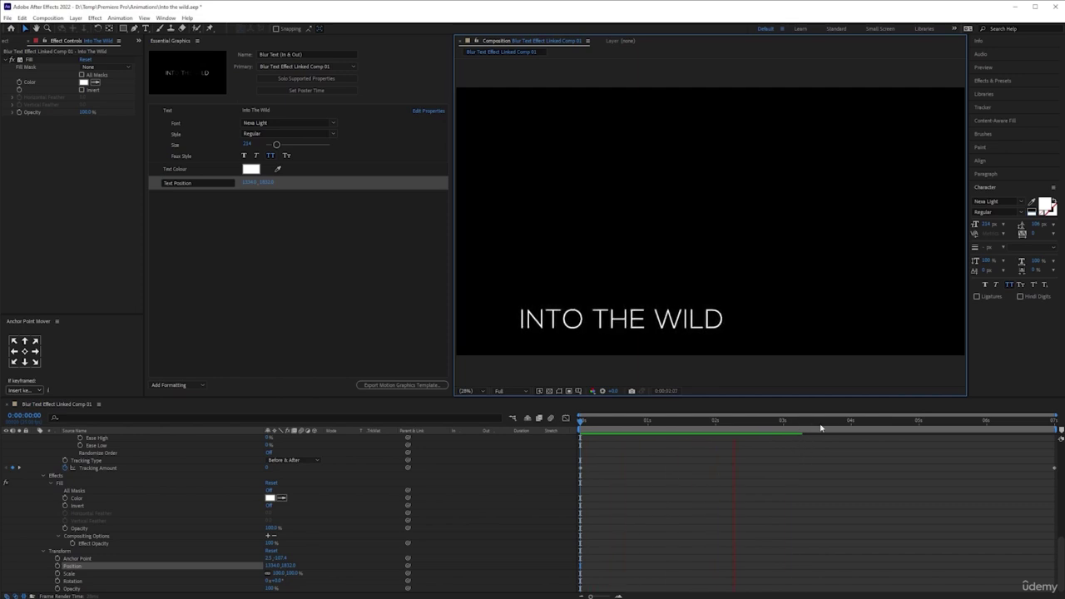
drag(822, 423, 943, 424)
key(space)
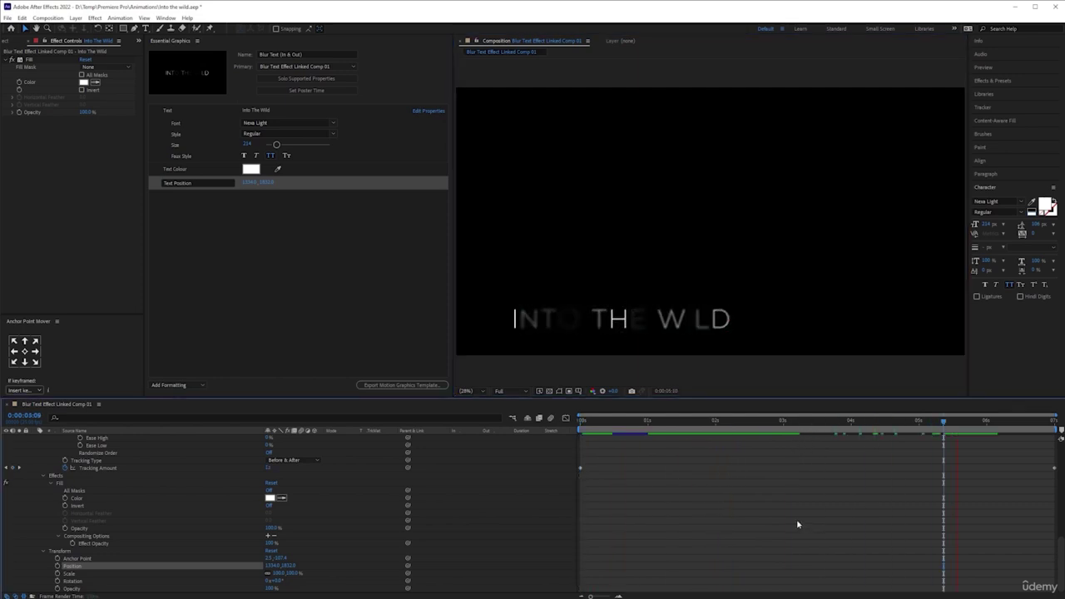
key(space)
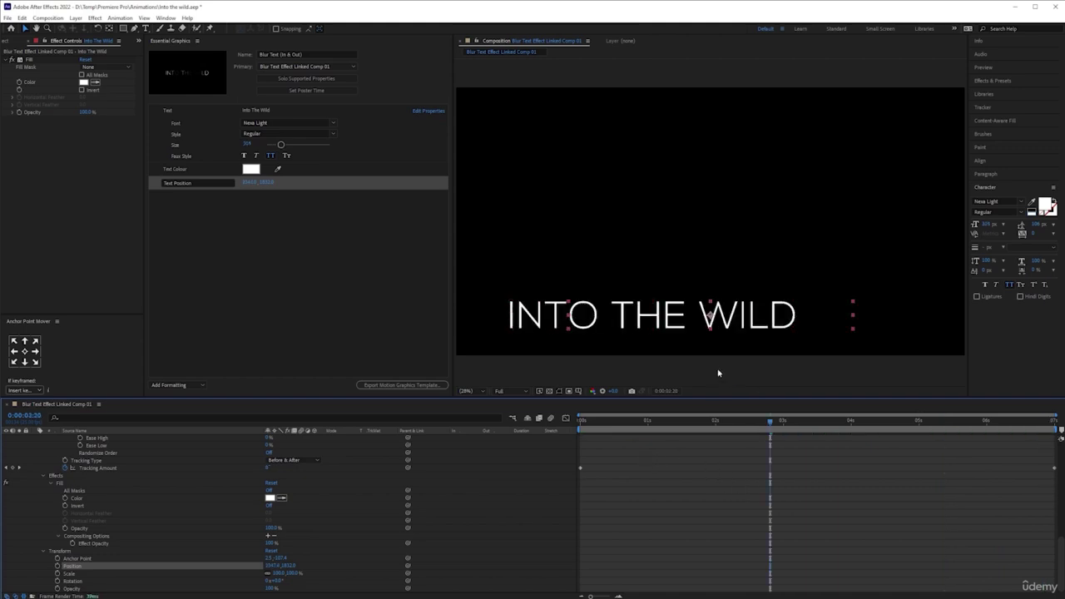
Step: Return the title to size 305 at position 2047.4, 1106.4, and collapse its properties
drag(651, 331, 708, 327)
key(ctrl+z)
click(261, 276)
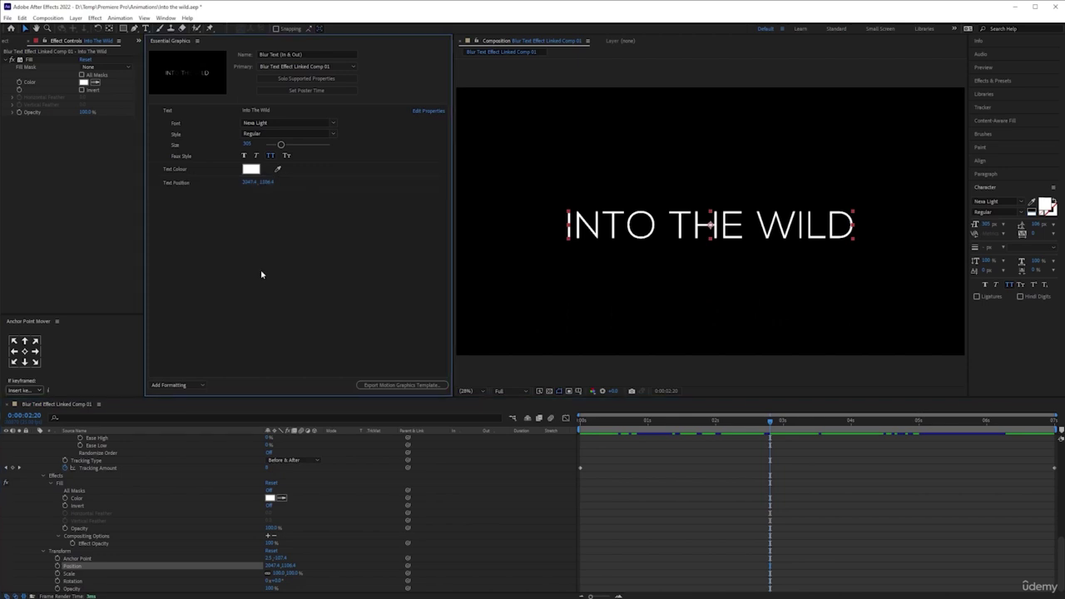
click(402, 388)
scroll(58, 474, up, 5)
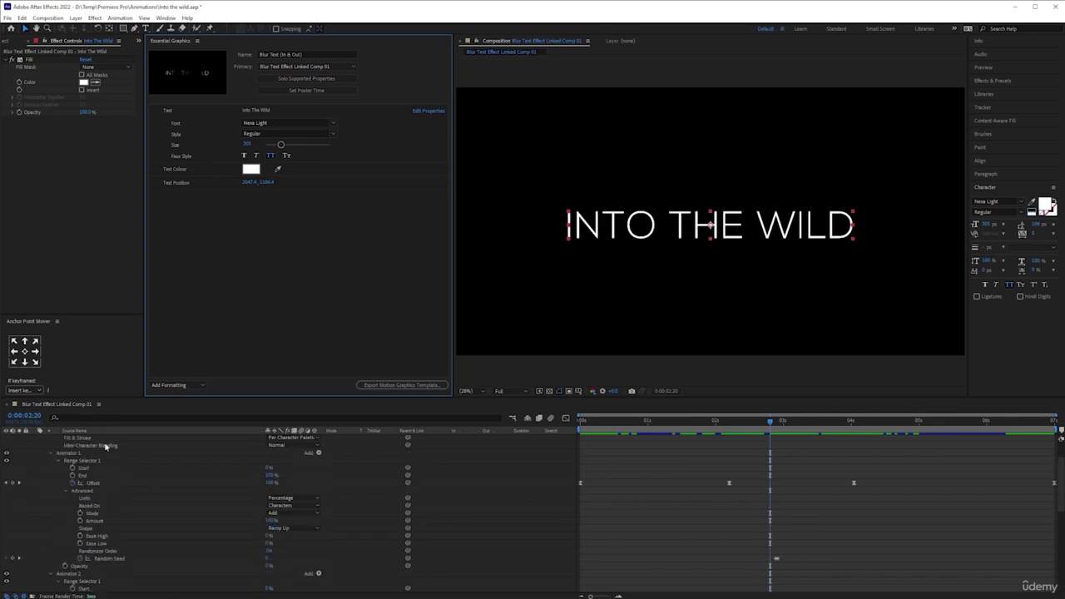
click(35, 439)
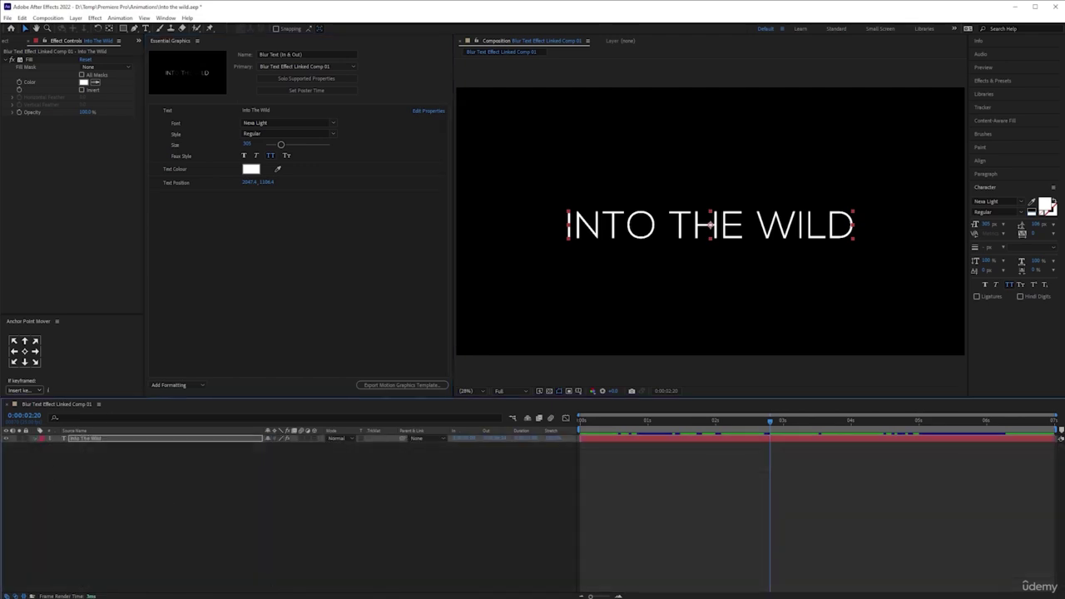
Step: Switch to Premiere Pro, delete the 1-Line Basic Title 1 clip from V2, and switch back
key(alt+Tab)
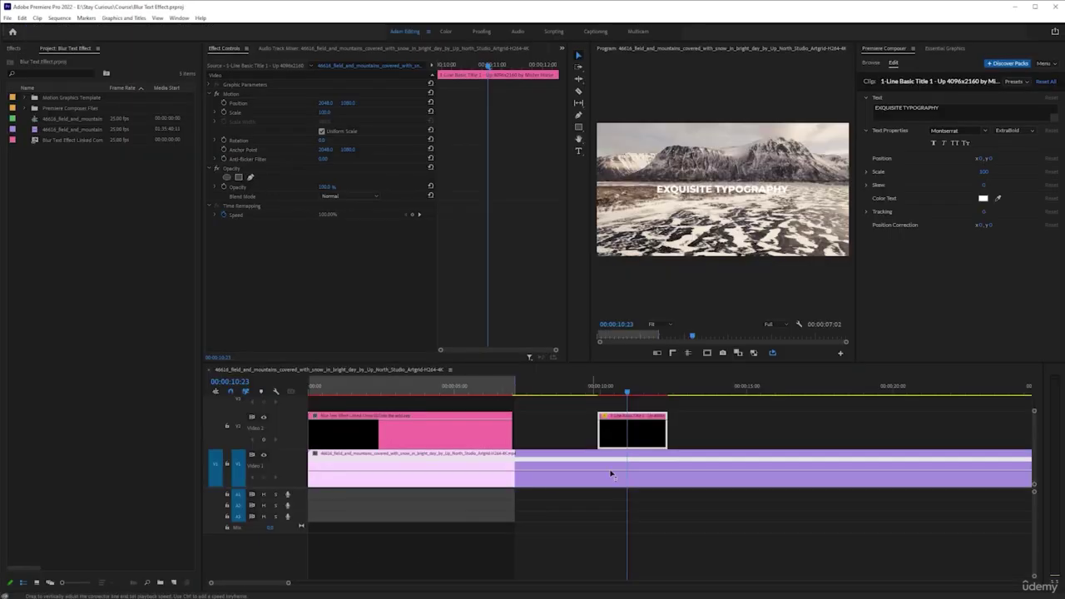
click(431, 390)
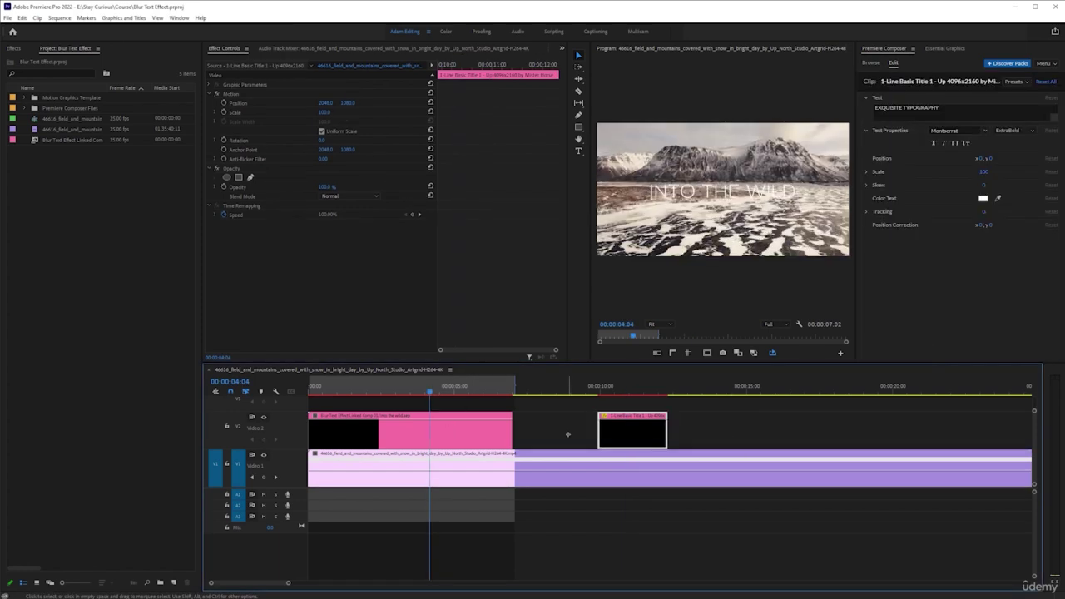
key(Delete)
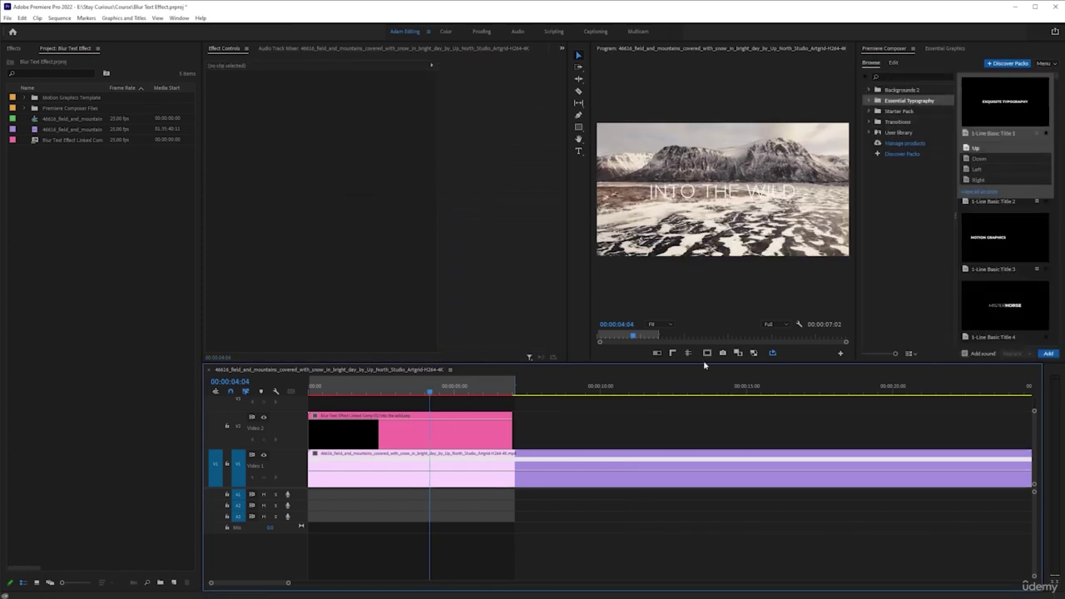
key(alt+Tab)
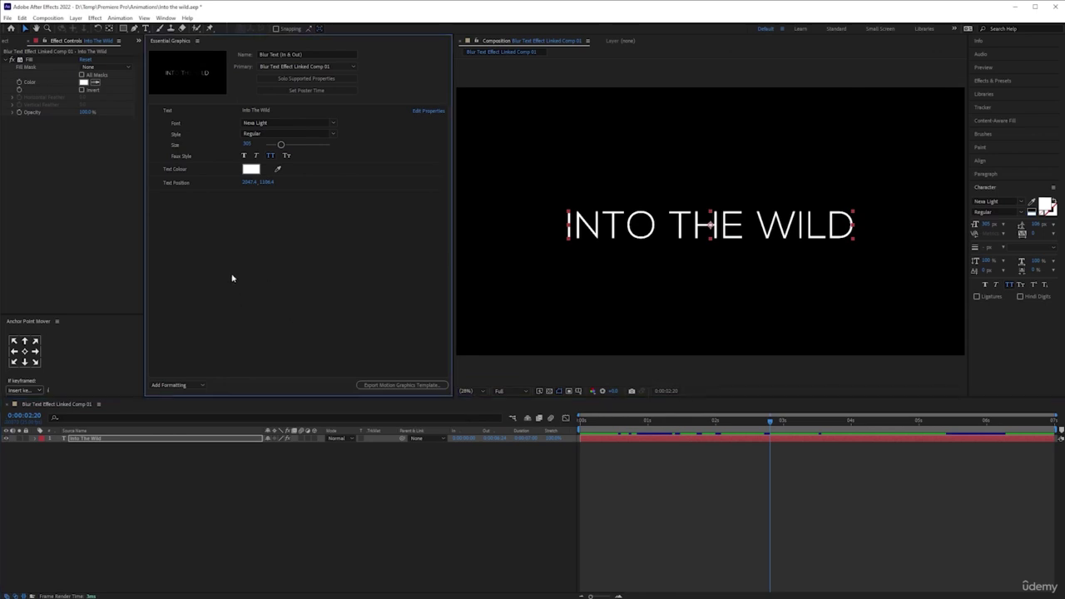
Step: With the transparency grid shown, create a new white solid layer
click(206, 442)
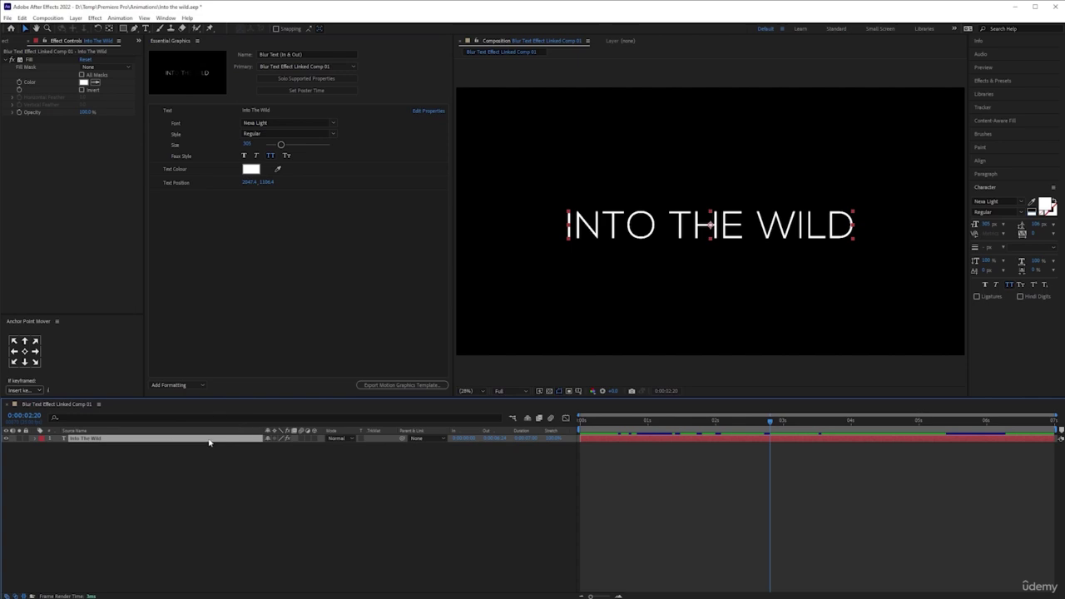
click(549, 391)
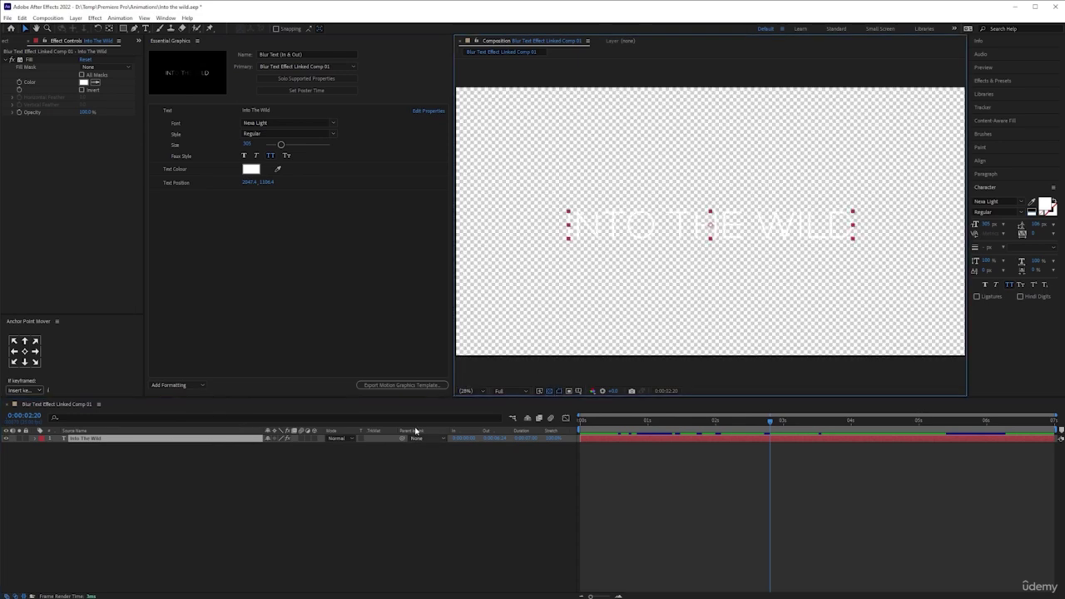
right_click(142, 523)
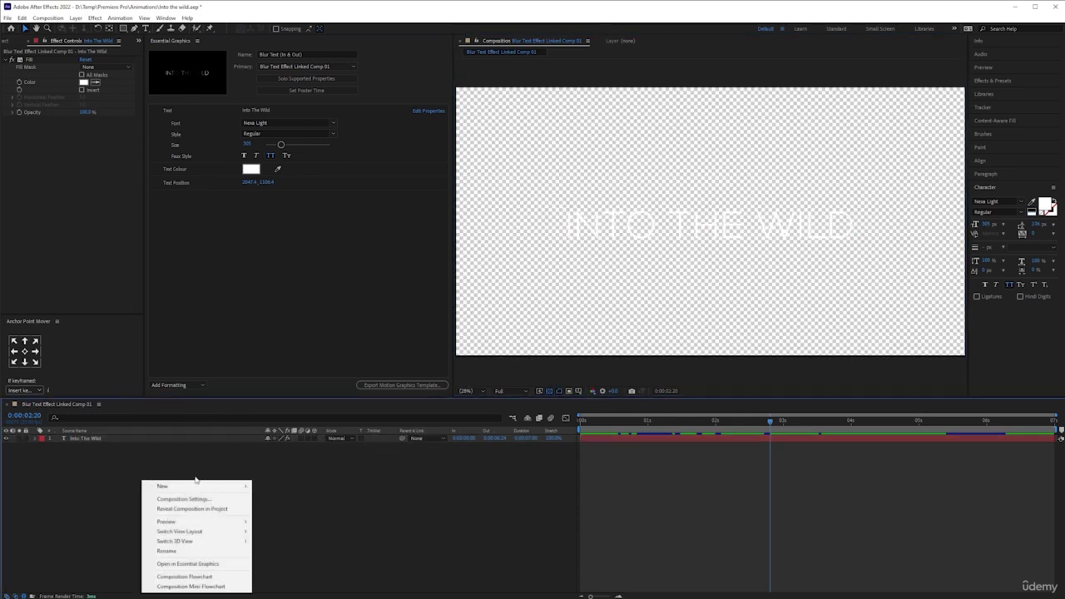
mouse_move(226, 488)
click(272, 509)
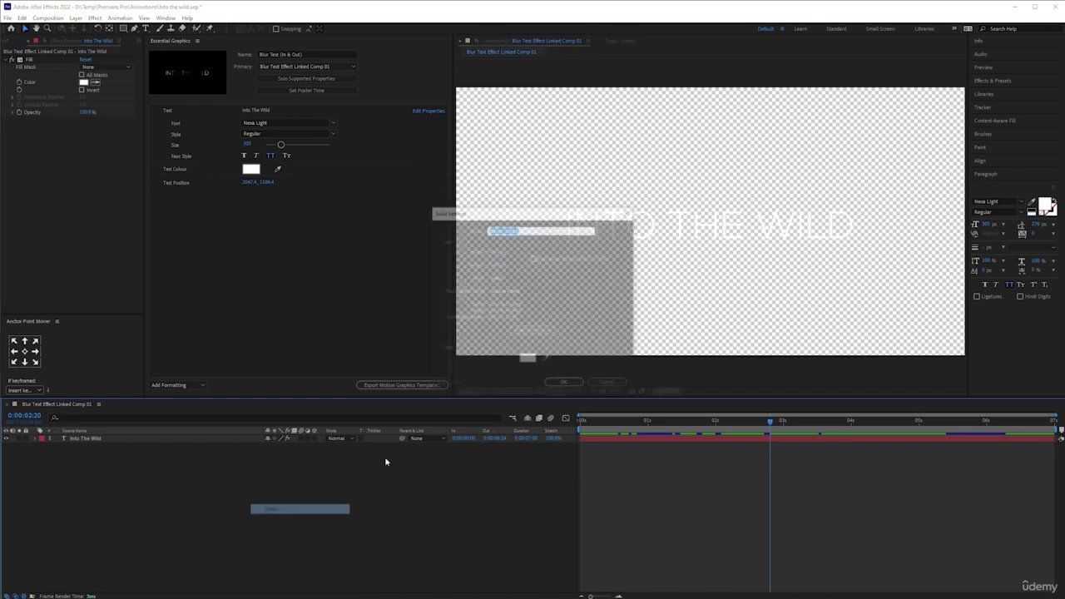
click(564, 386)
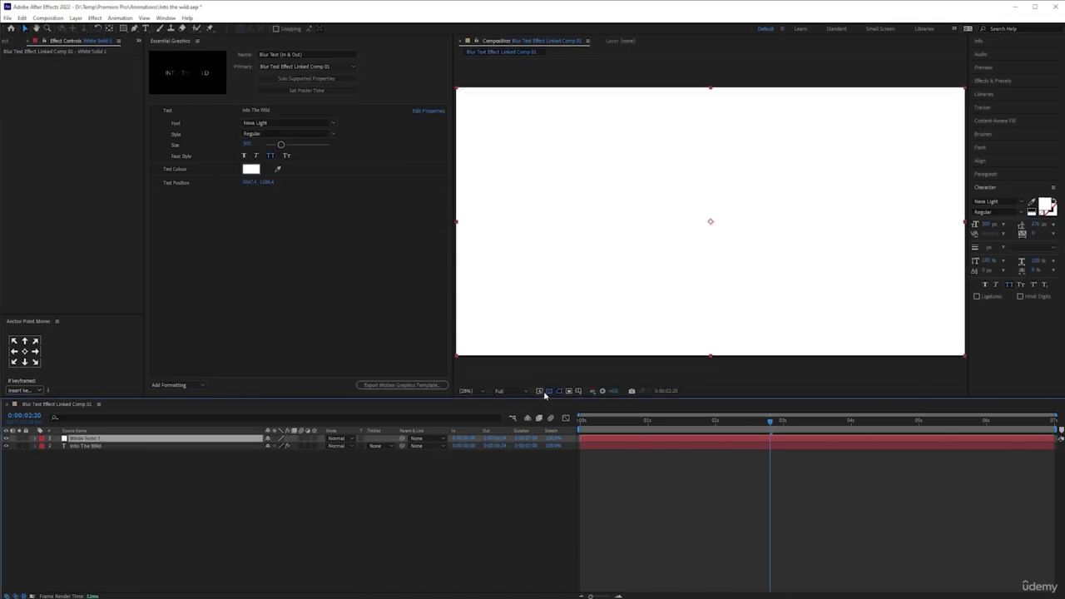
Step: Place White Solid 1 below Into The Wild, go to 0:00:03:04 and reselect the text layer
drag(207, 442, 210, 472)
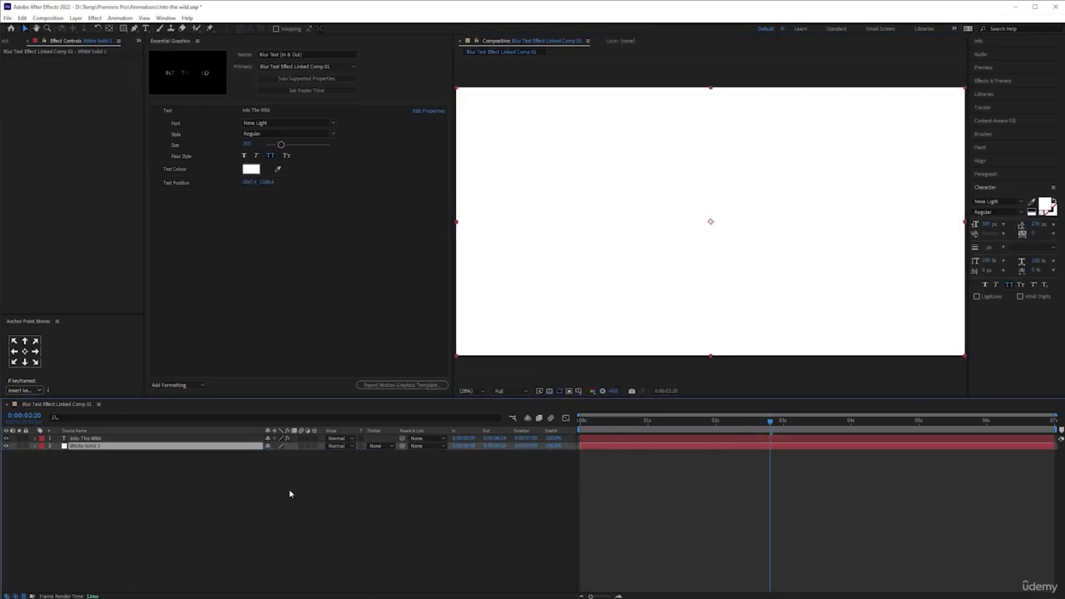
click(290, 491)
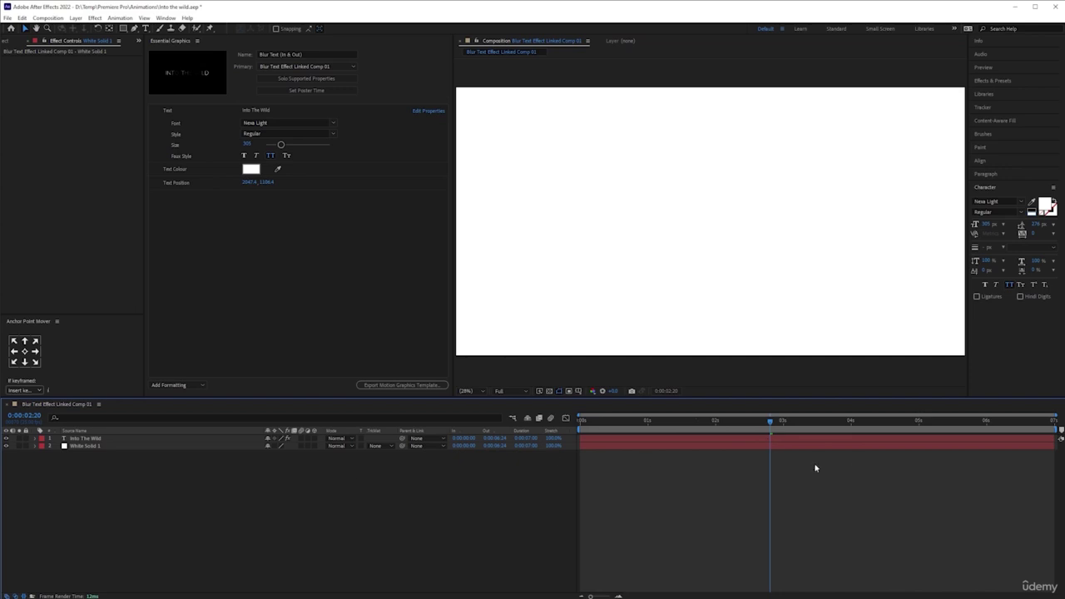
drag(773, 422, 794, 422)
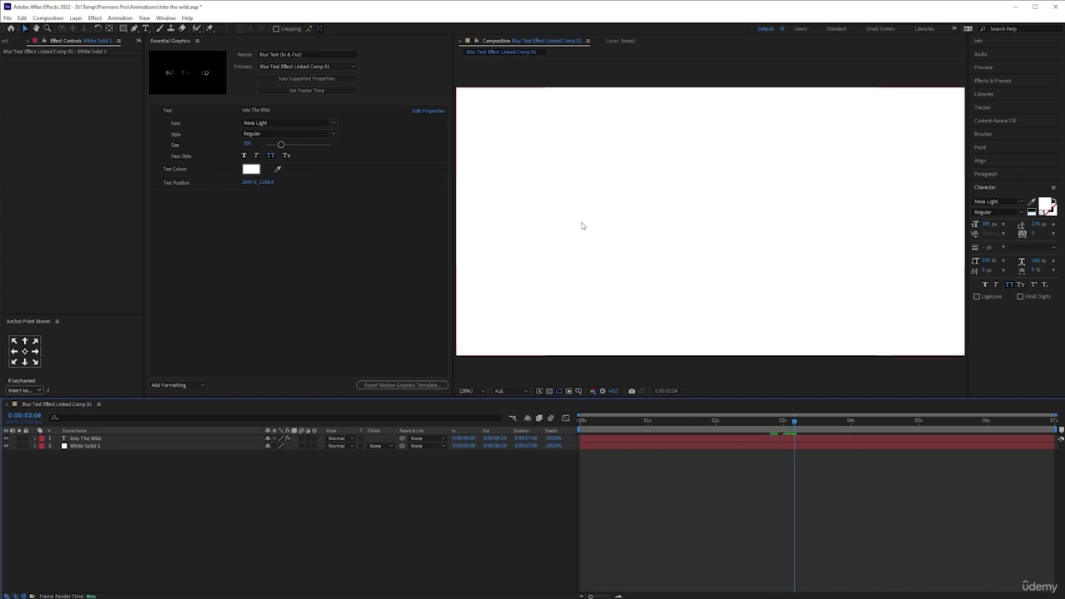
click(225, 438)
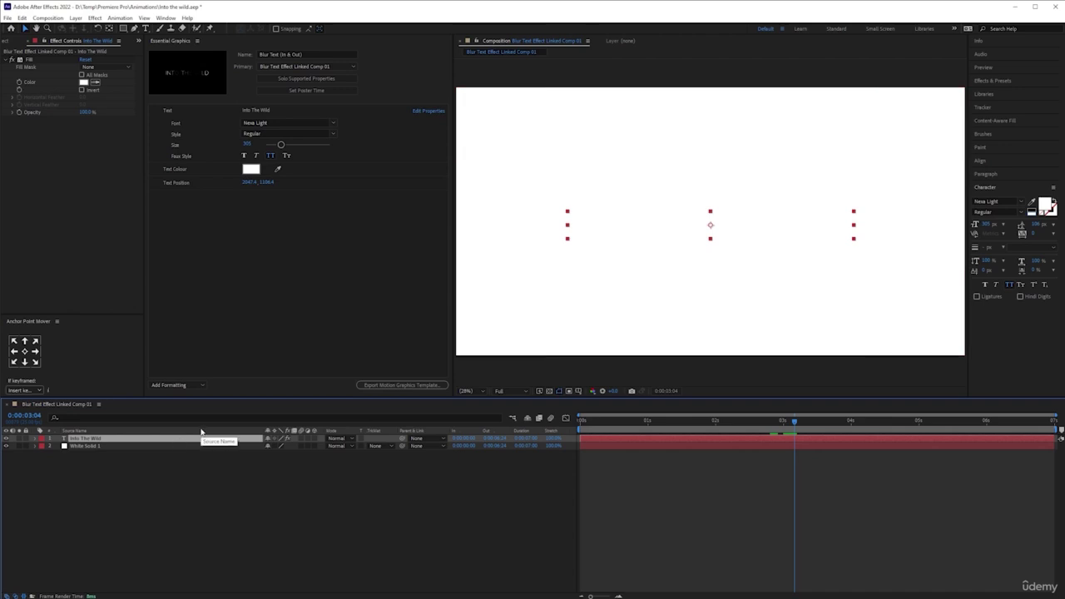
Step: Apply the Drop Shadow effect to the Into The Wild text layer
key(ctrl+space)
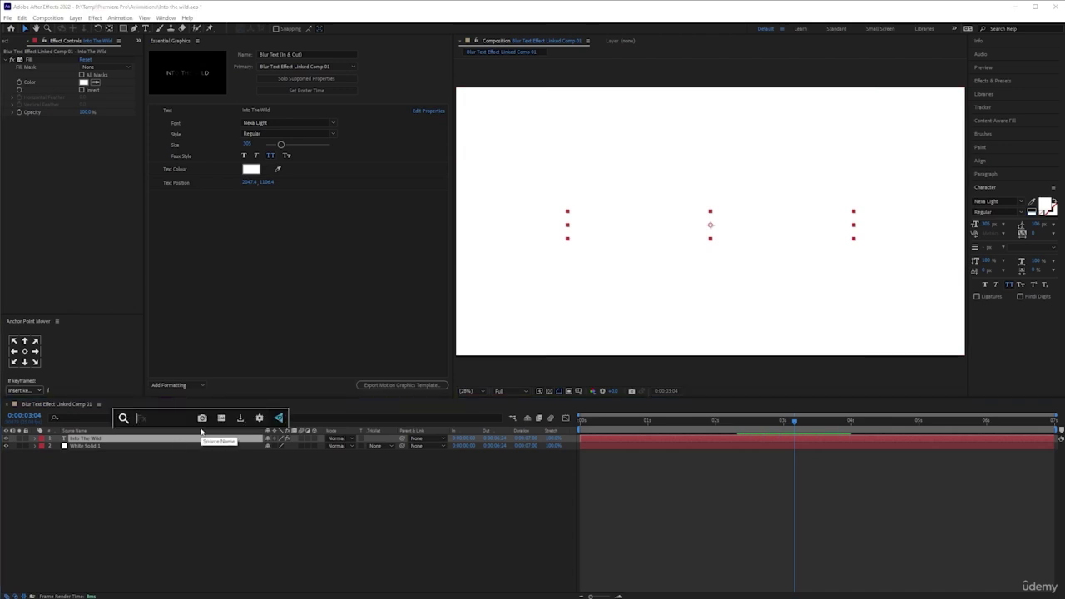
text(drop)
click(198, 447)
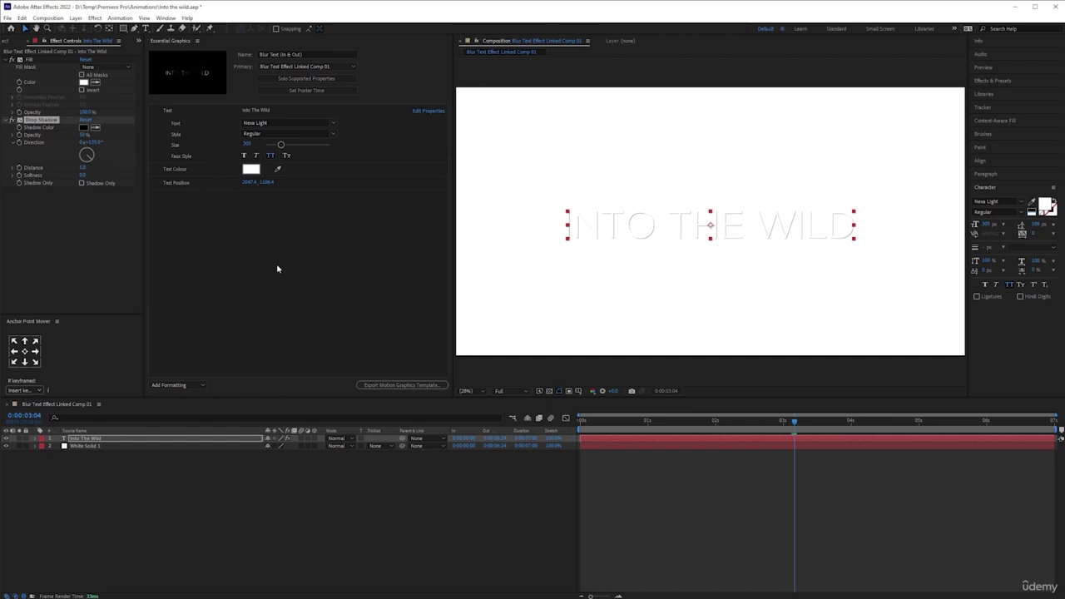
click(223, 438)
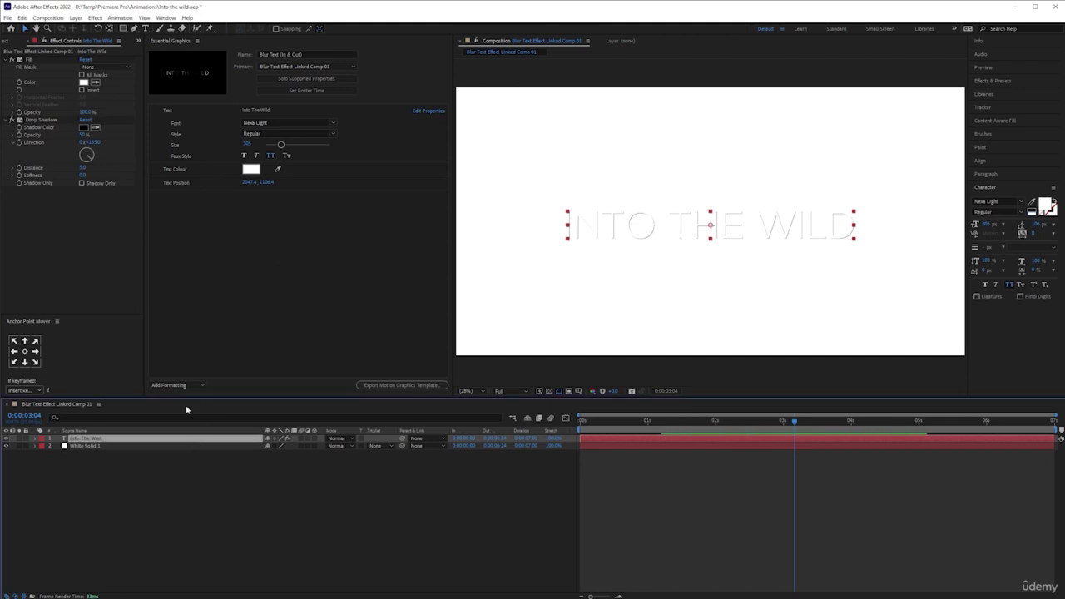
key(Return)
Step: Show only supported properties and add Drop Shadow's Shadow Color to Essential Graphics
click(320, 81)
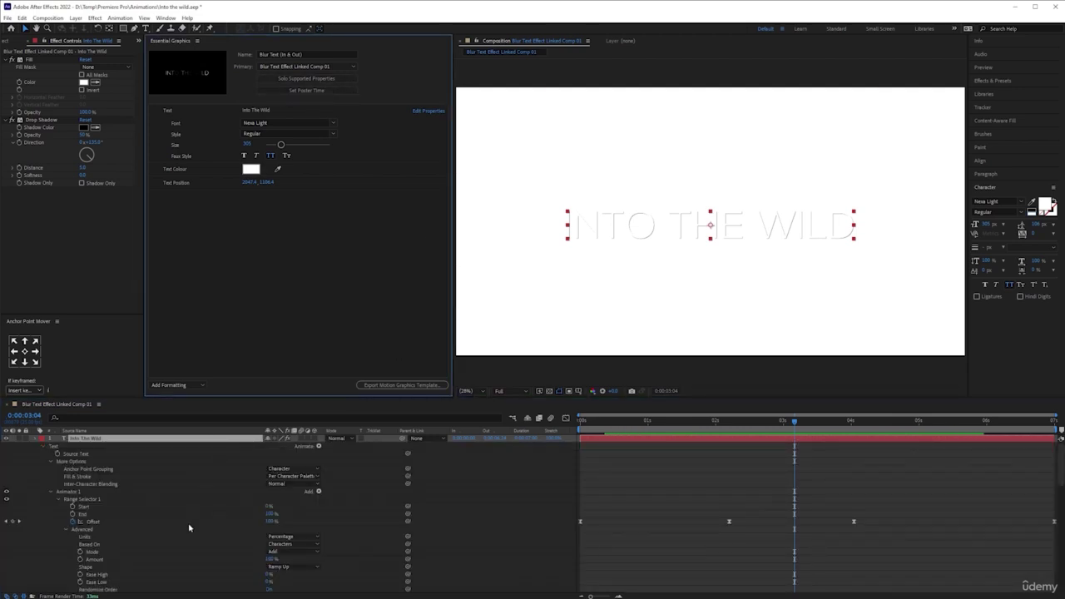
scroll(167, 520, down, 5)
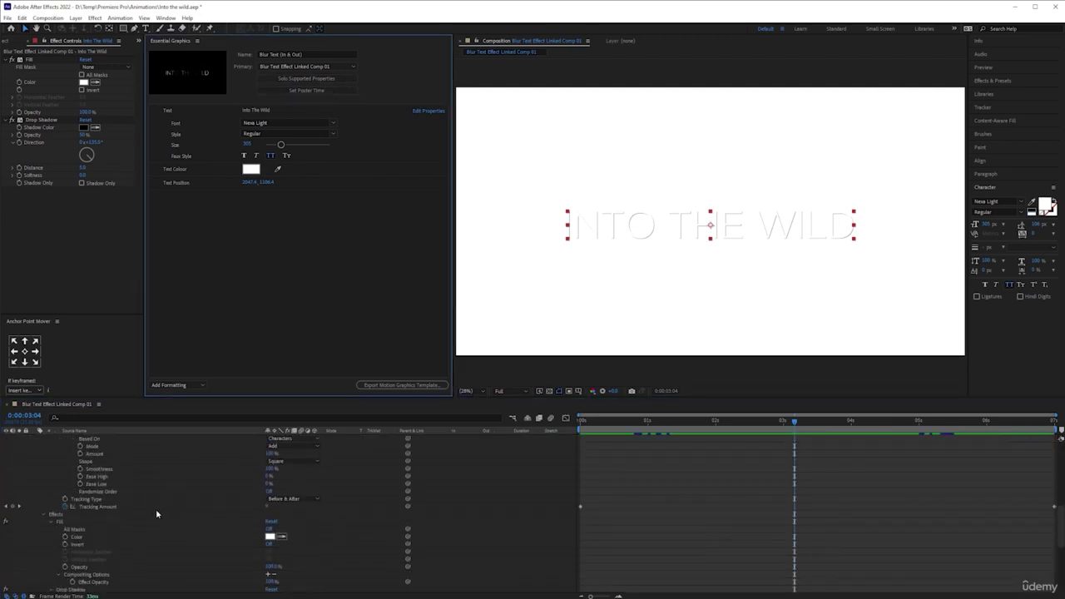
scroll(156, 513, down, 4)
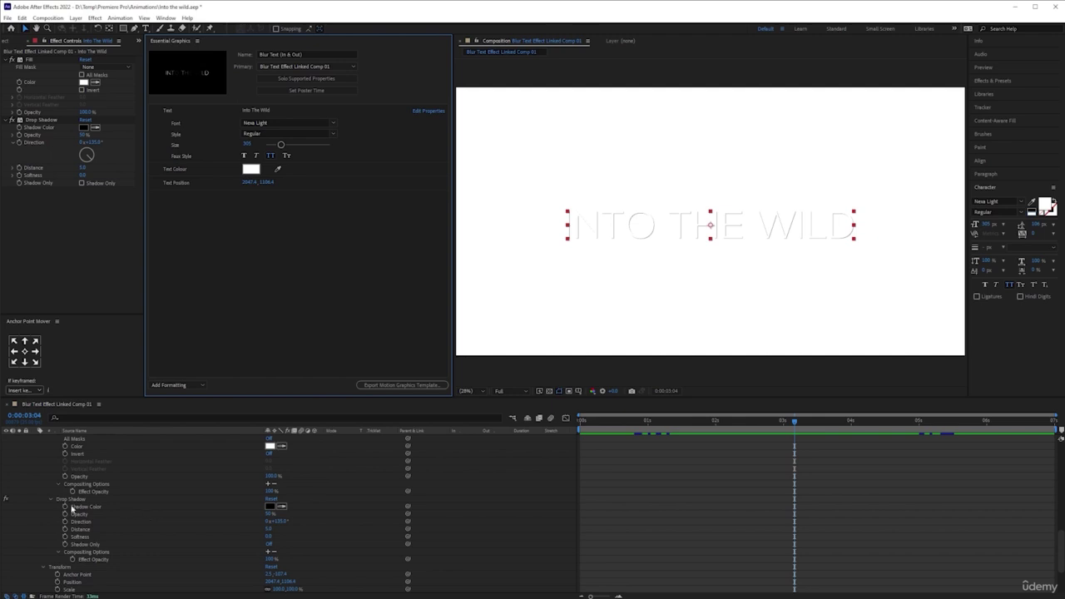
drag(72, 502, 271, 288)
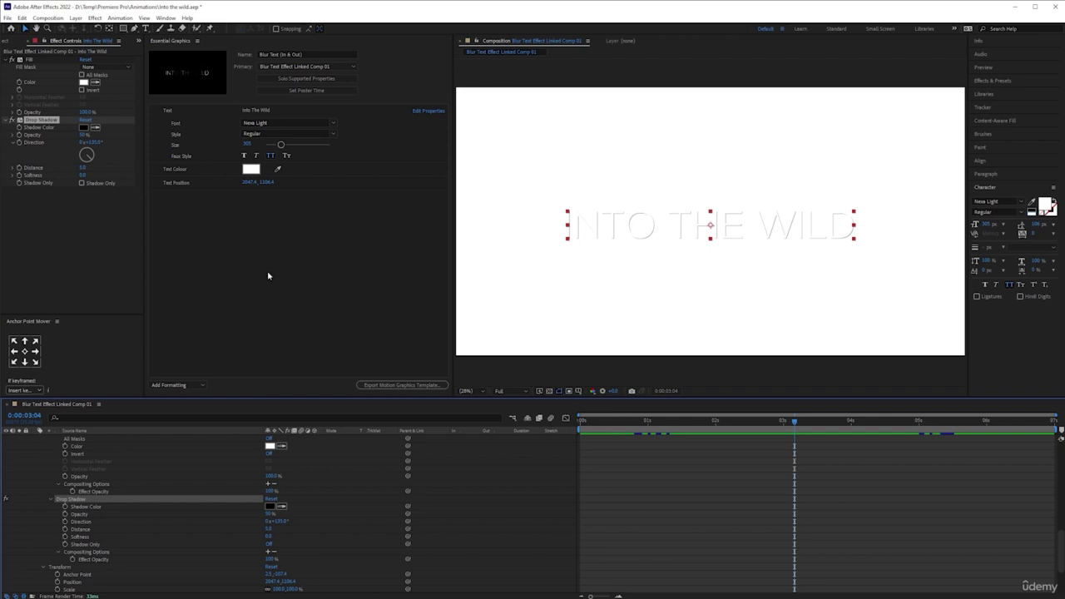
click(84, 510)
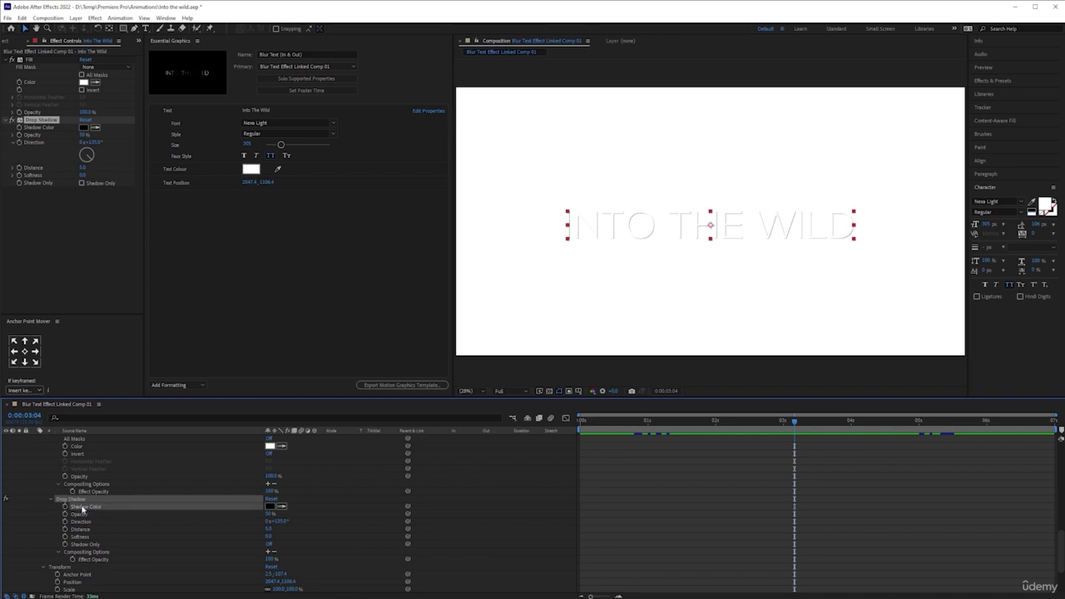
drag(92, 512, 228, 300)
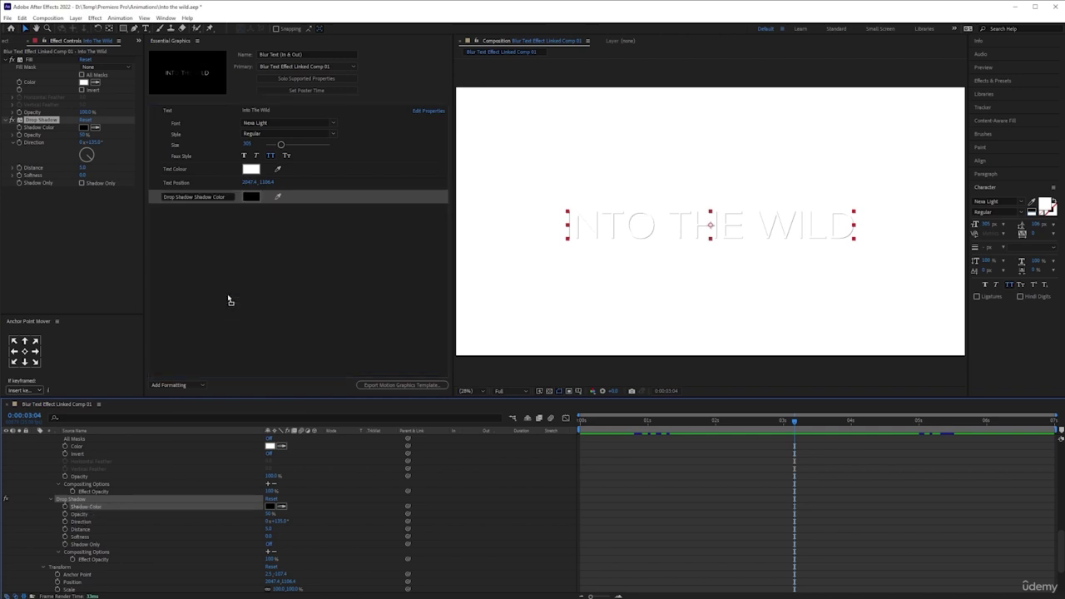
Step: Edit the Shadow Color label and add the shadow's Opacity, Direction, Distance and Softness controls
click(226, 196)
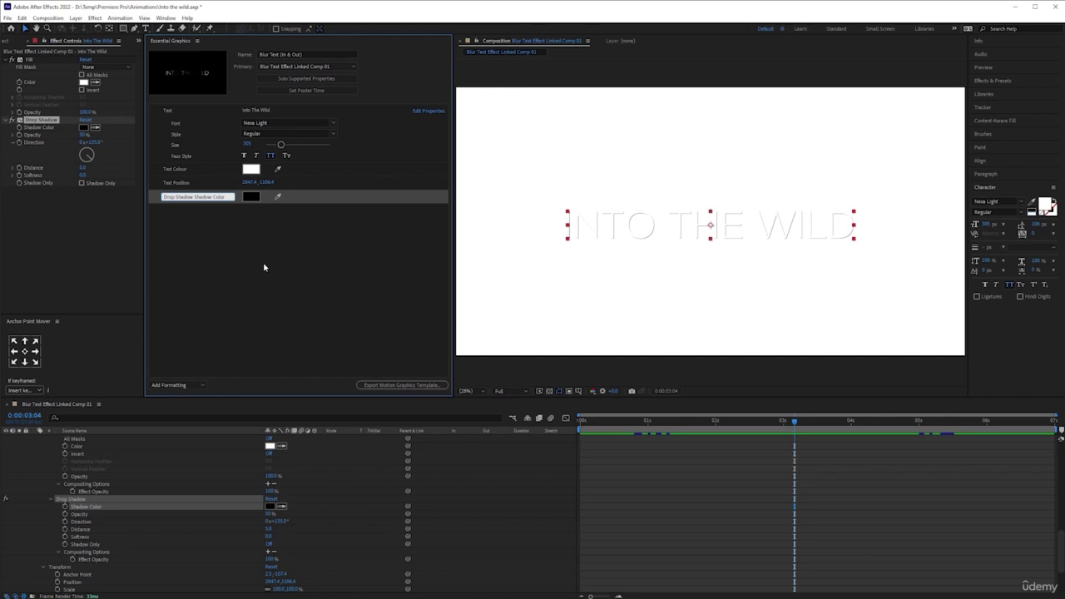
text(u)
click(269, 297)
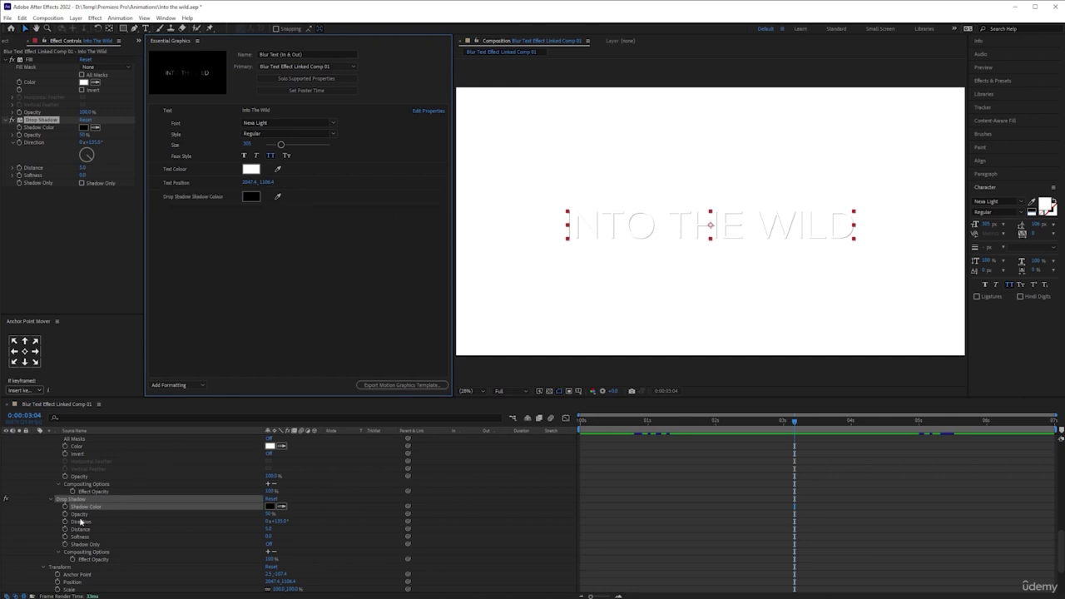
drag(80, 516, 179, 333)
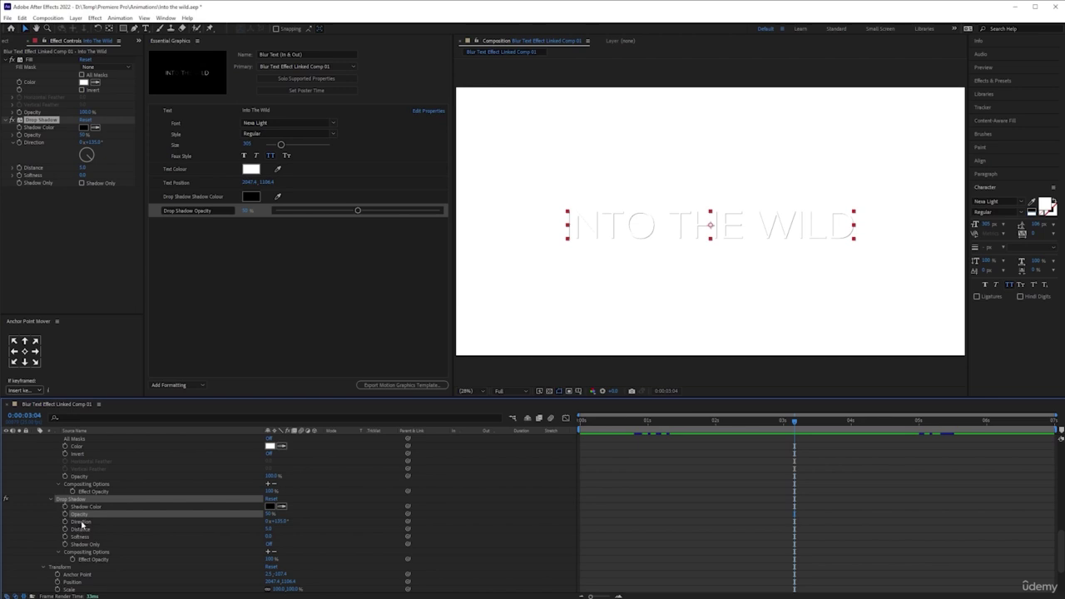
drag(81, 522, 191, 262)
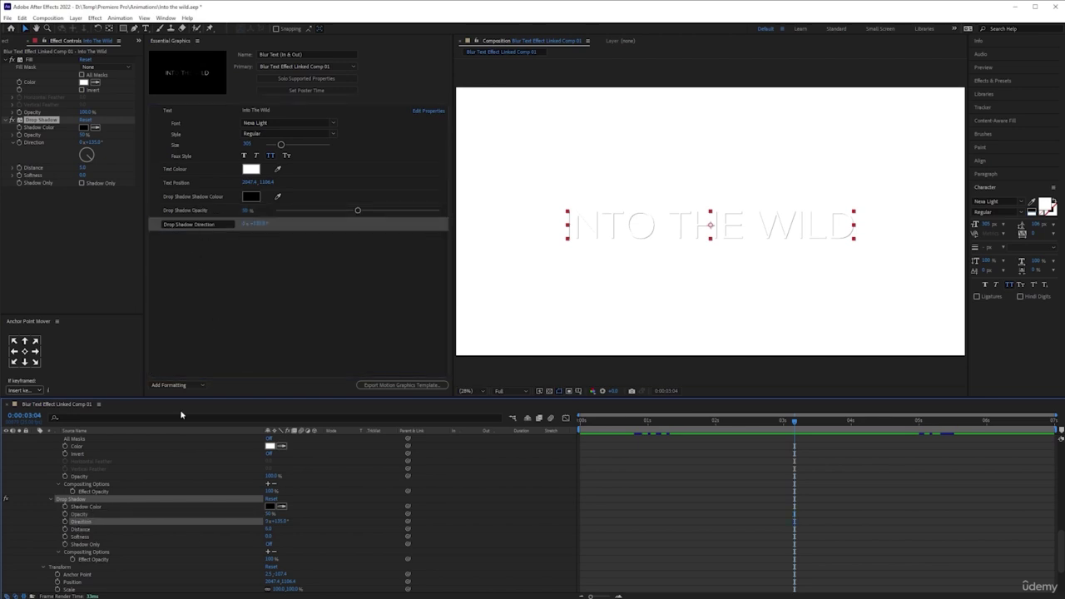
drag(81, 529, 225, 268)
drag(80, 537, 208, 299)
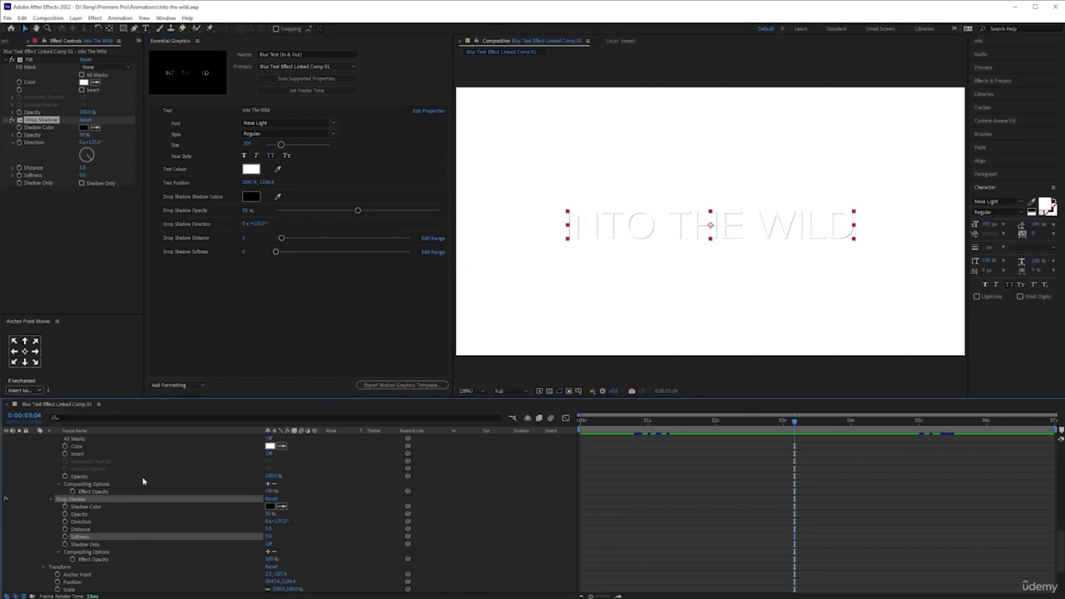
Step: Hide the White Solid 1 background and switch to Premiere Pro
scroll(142, 481, down, 3)
click(39, 542)
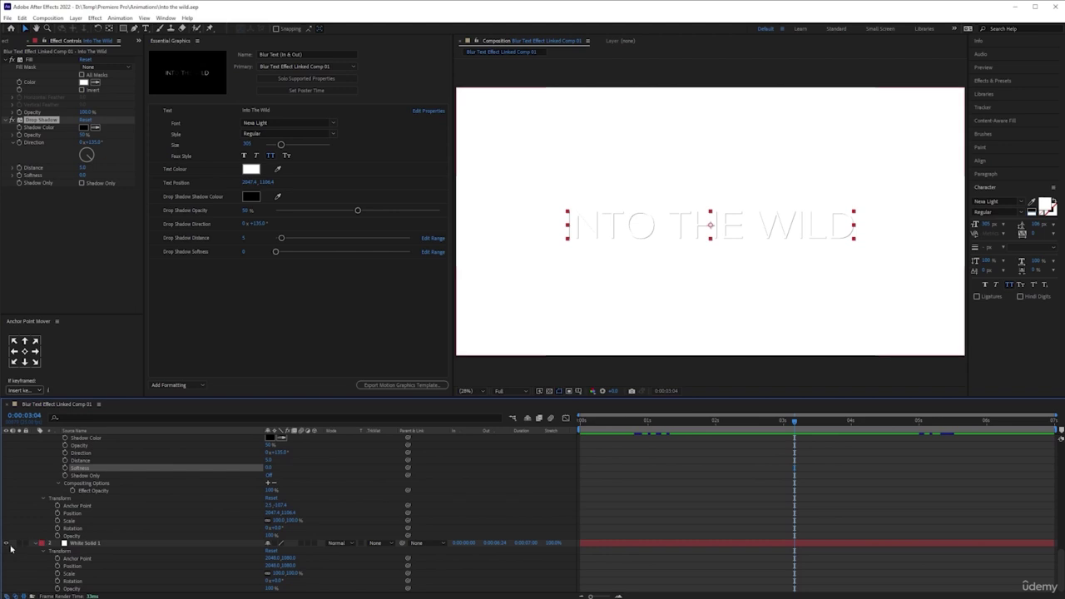
click(7, 544)
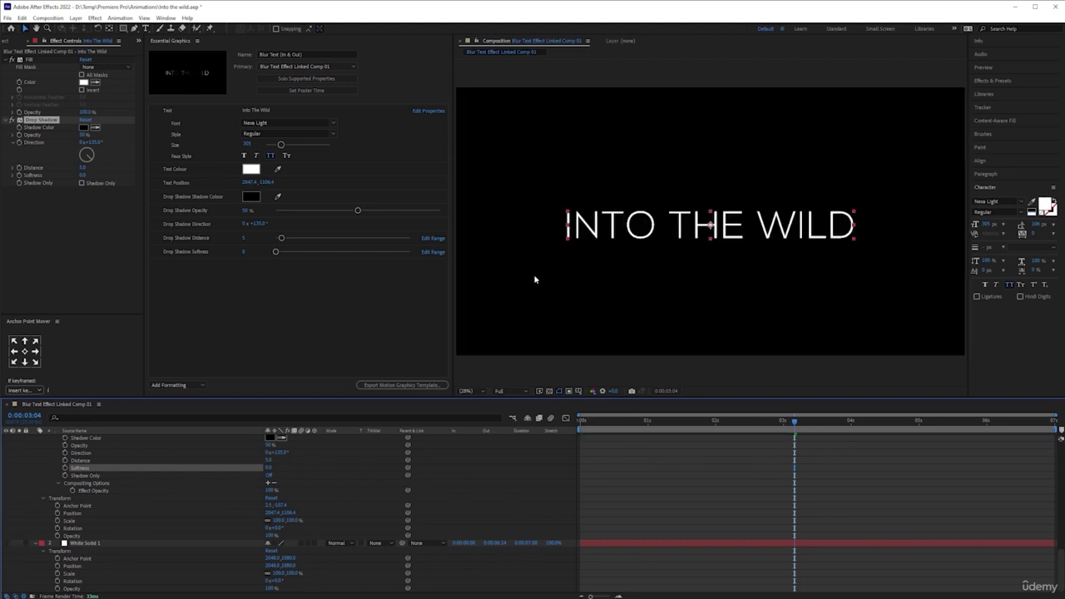
key(alt+Tab)
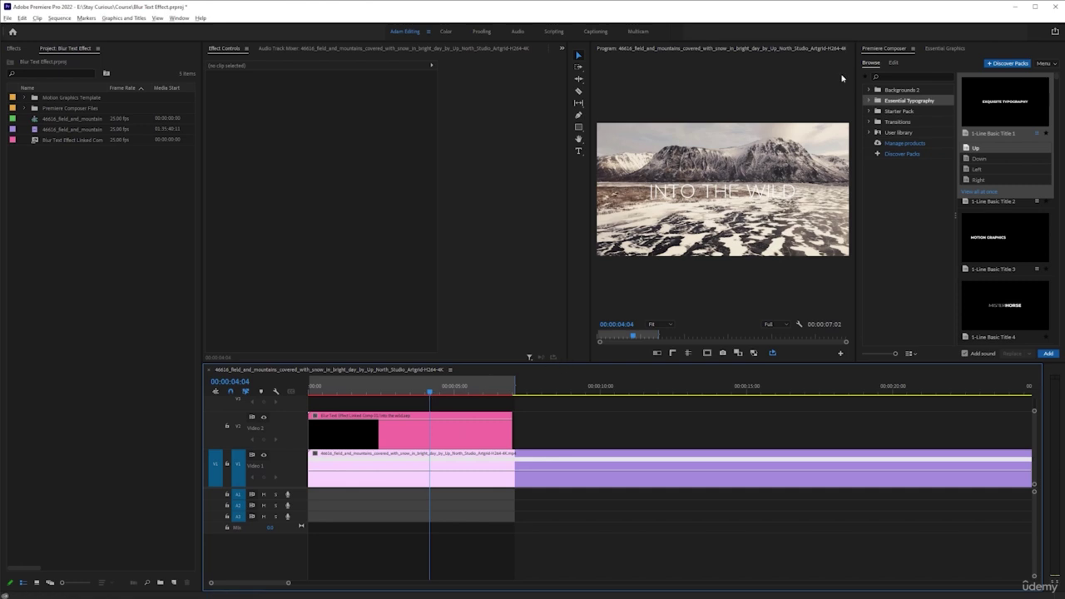
Step: Close the Premiere Composer and Essential Graphics panels, widen the program monitor, and select the title clip
click(912, 48)
click(929, 56)
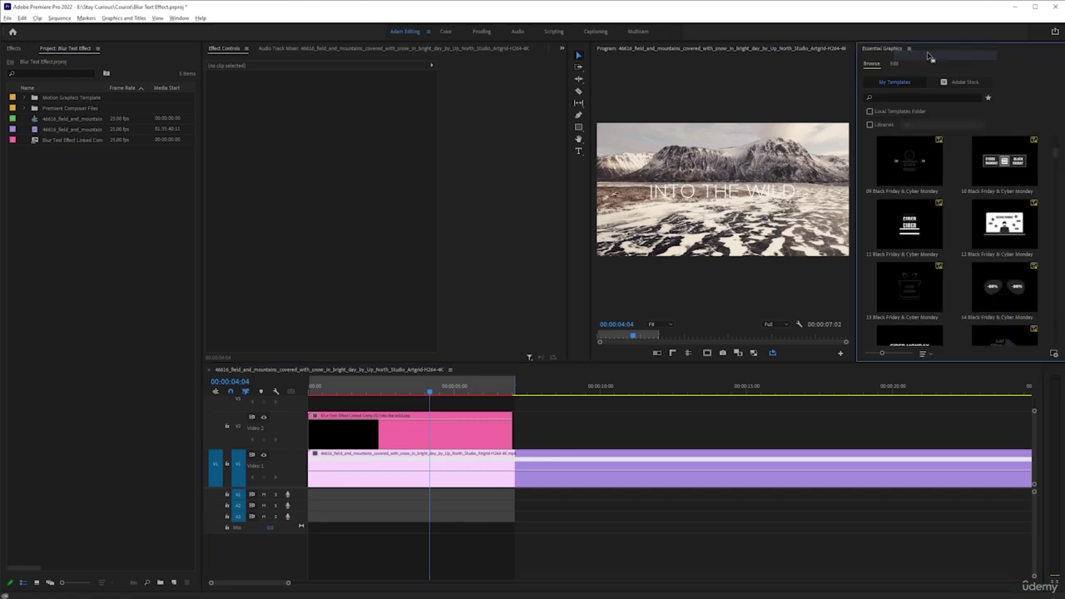
click(909, 48)
click(926, 55)
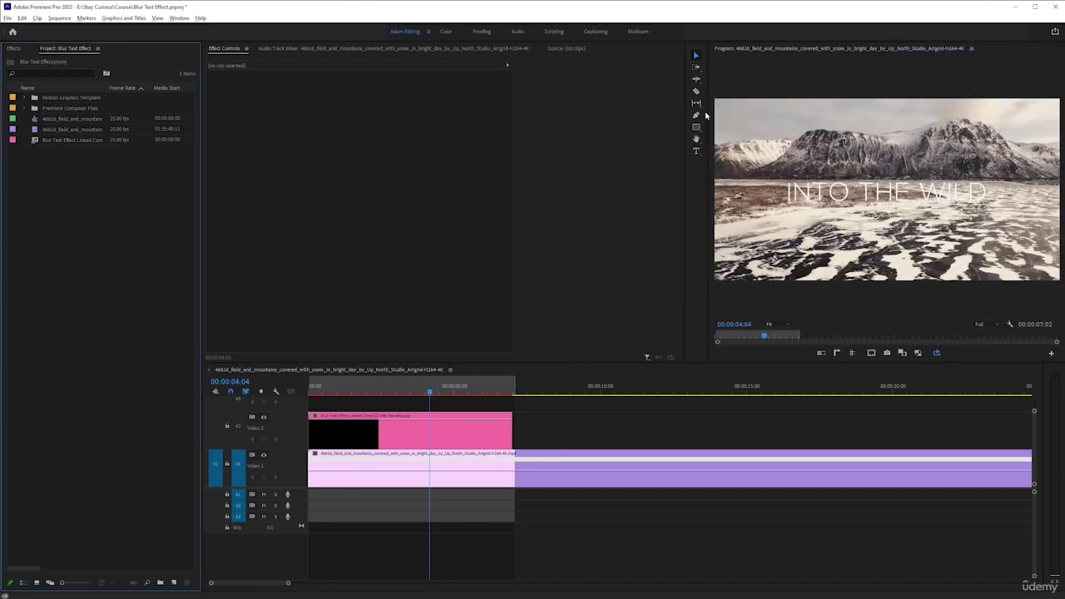
drag(707, 113, 449, 129)
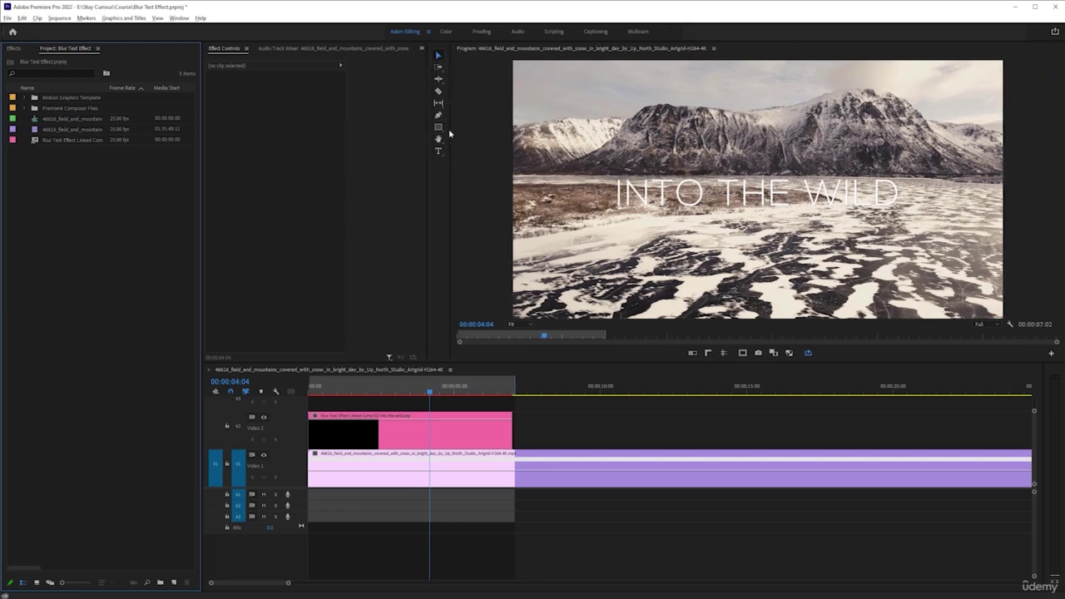
click(386, 432)
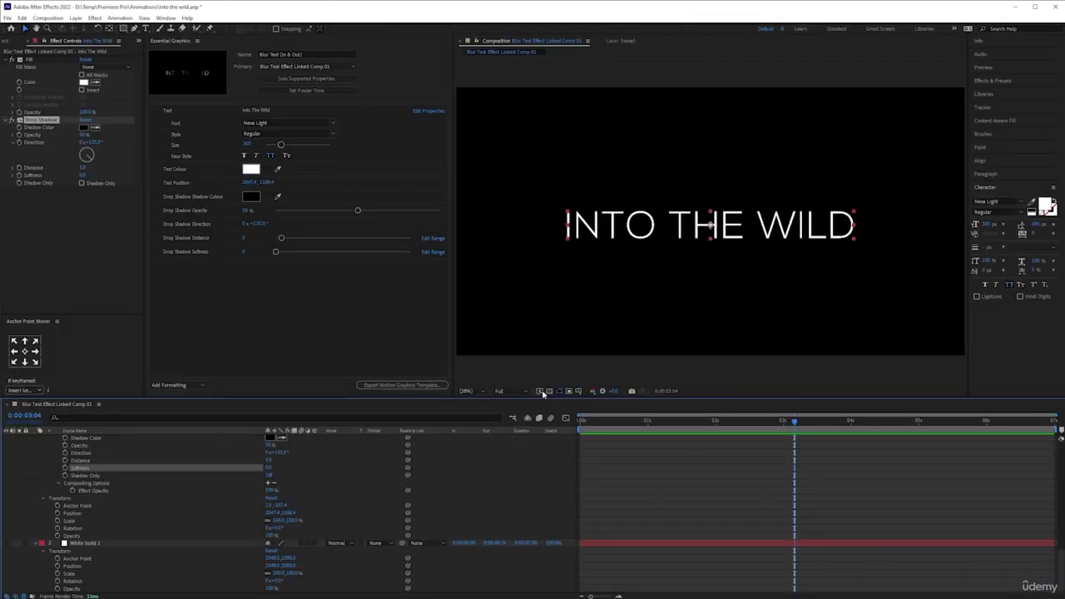
Step: Show White Solid 1 again and set the drop shadow to distance 14, softness 50, opacity 100%
click(7, 542)
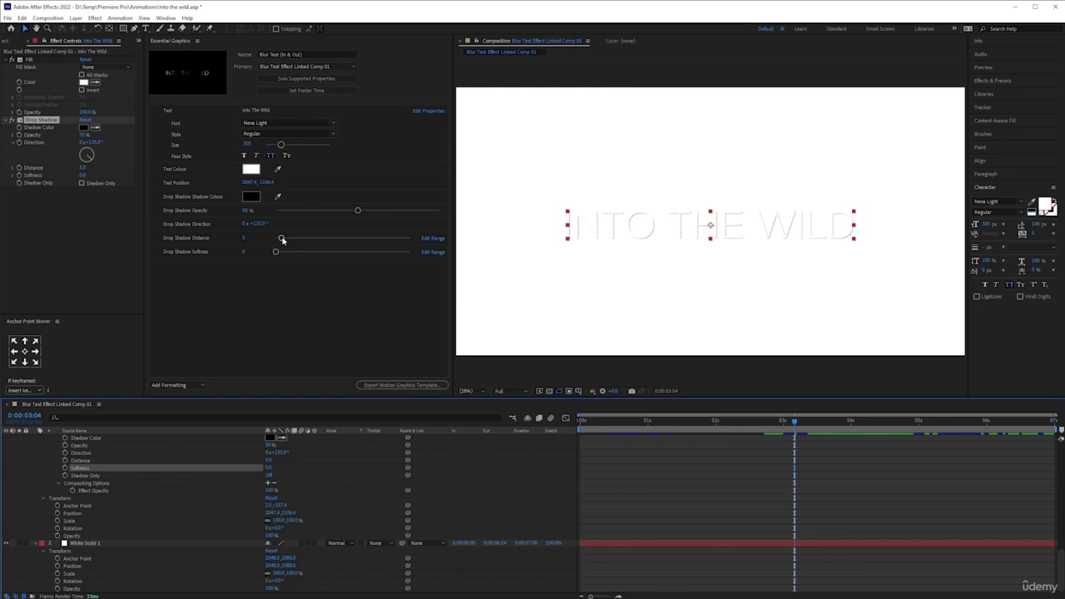
drag(282, 239, 302, 256)
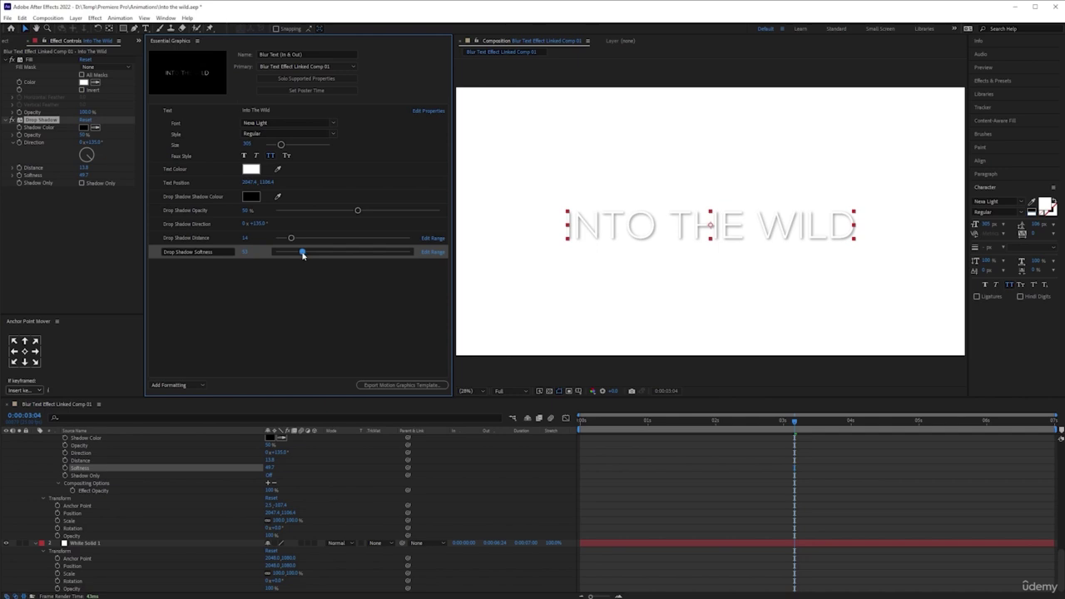
drag(357, 211, 587, 218)
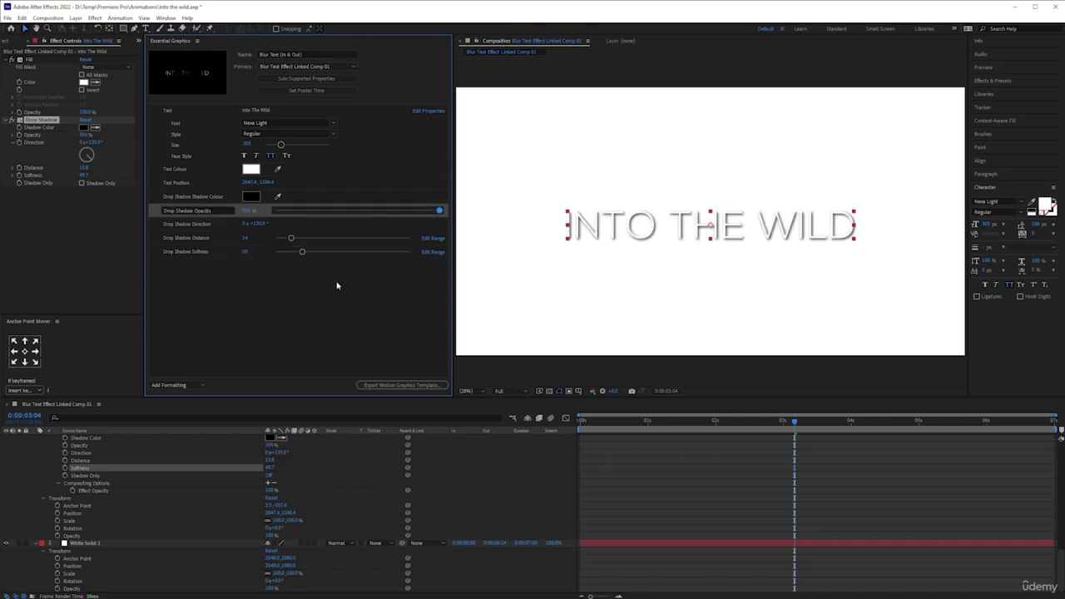
key(alt+Tab)
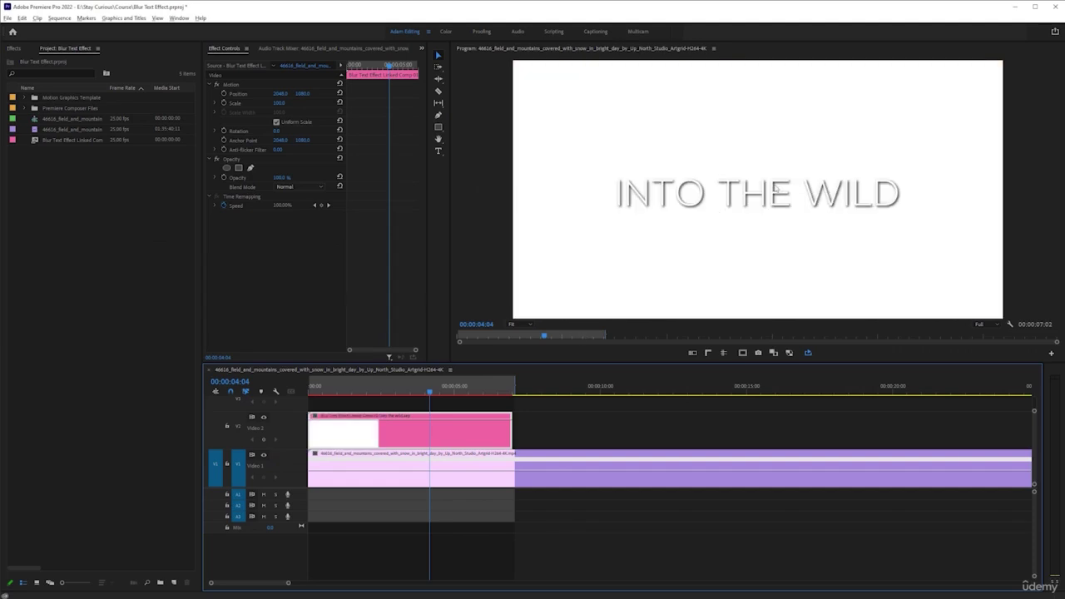
key(alt+Tab)
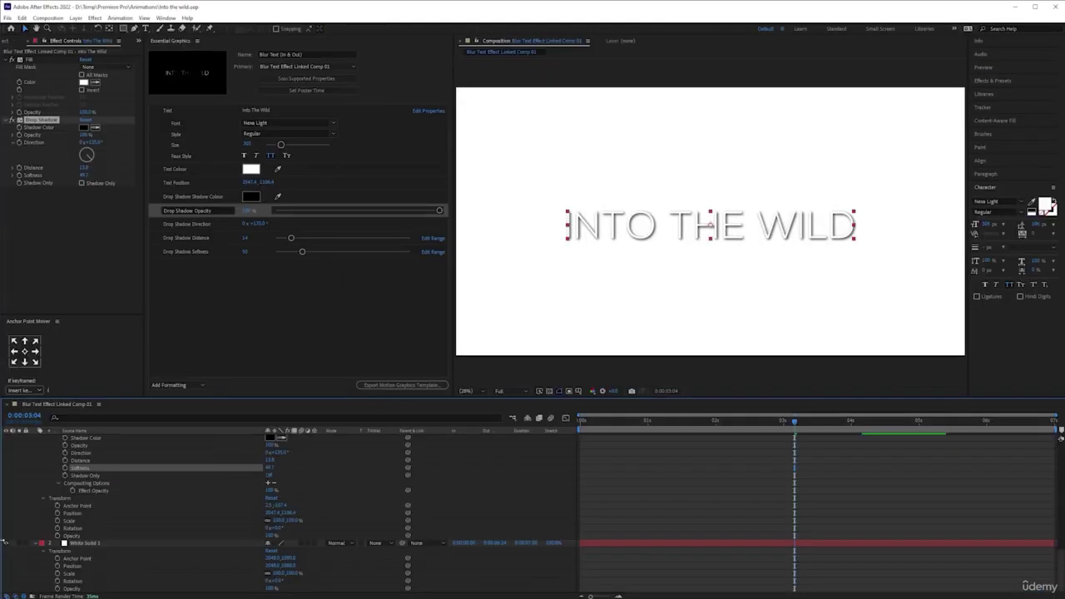
Step: Save the project, then preview the Premiere Pro sequence from the start with the shadowed title
key(ctrl+s)
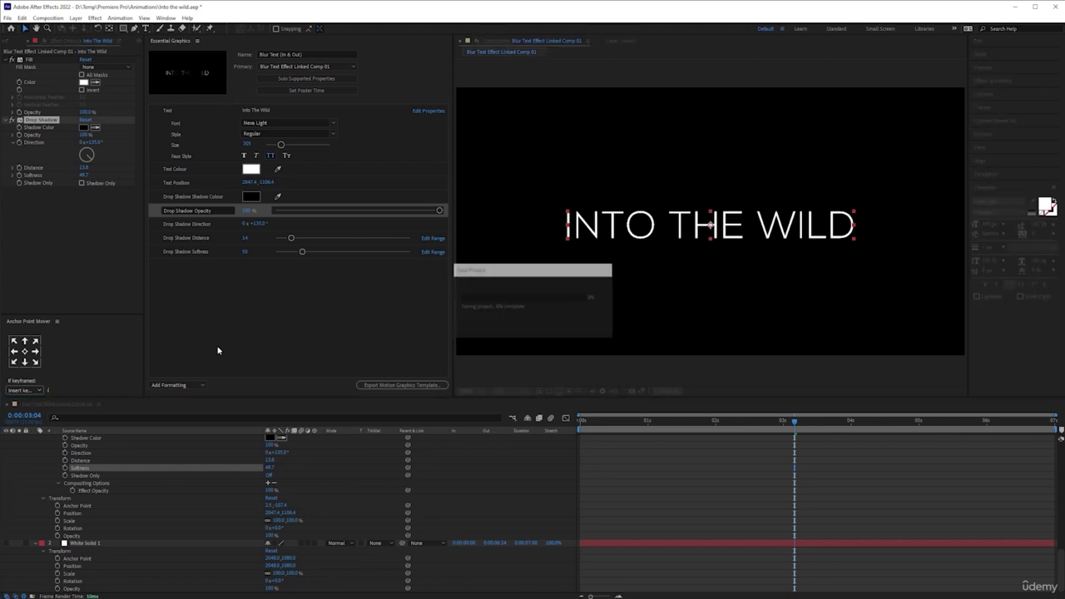
key(alt+Tab)
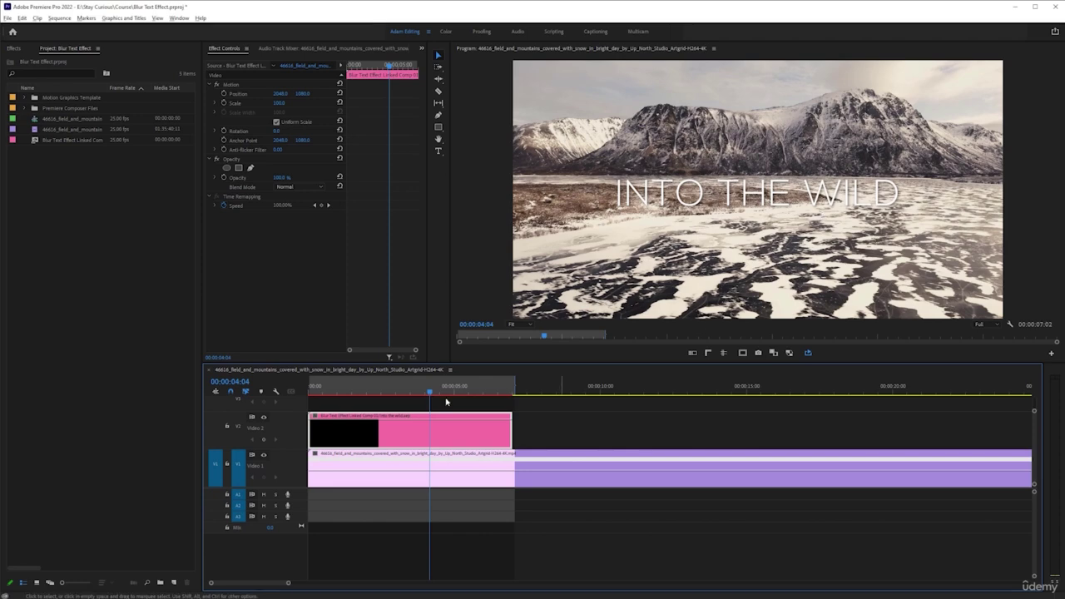
key(Home)
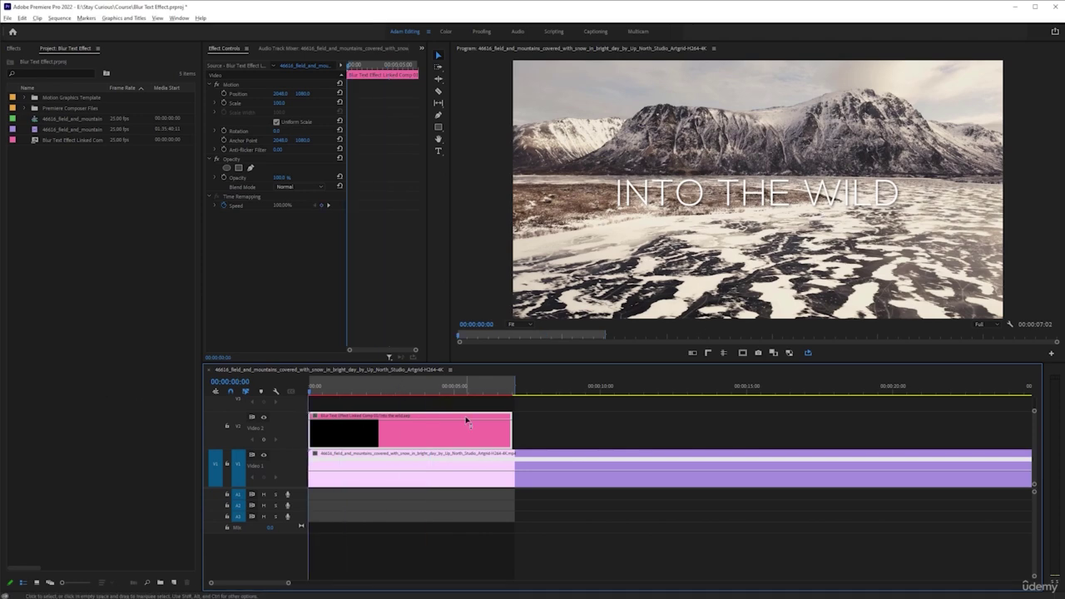
key(space)
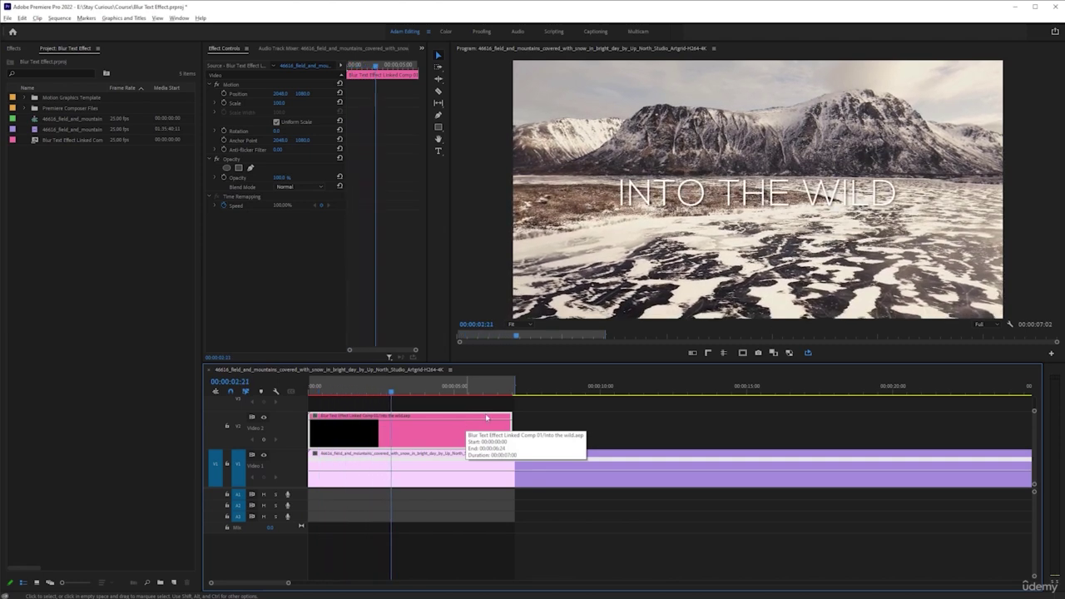
key(space)
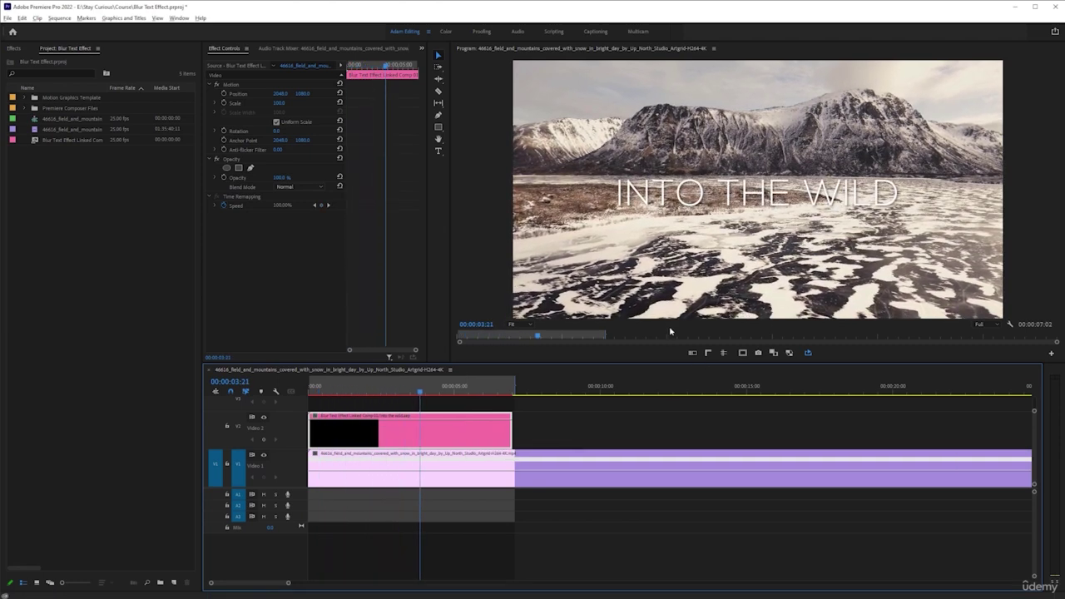
key(alt+Tab)
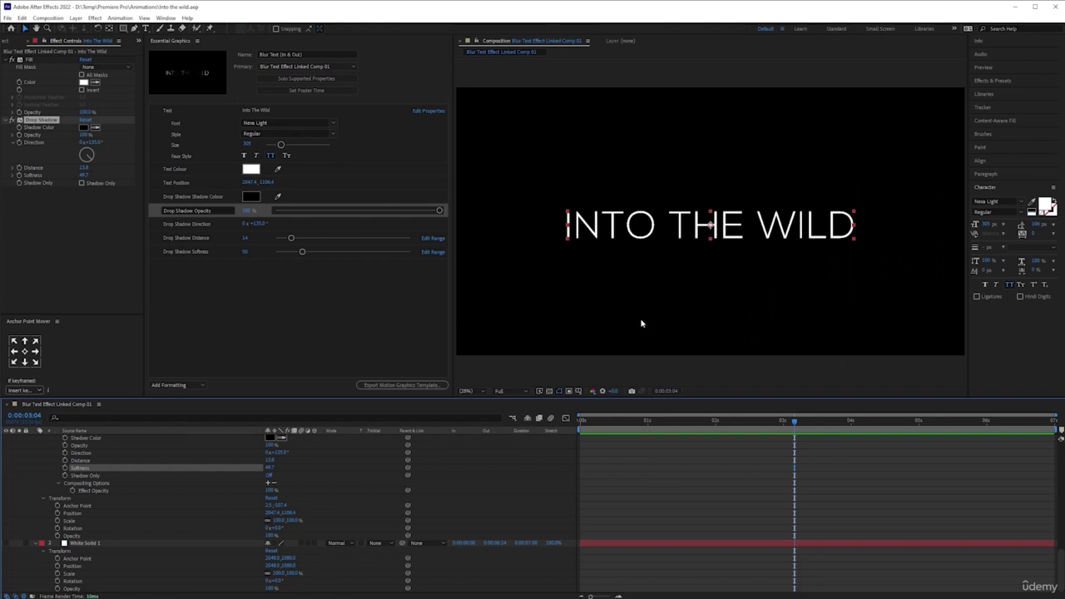
Step: Undo the shadow and visibility changes, back to 50% opacity, distance 5, softness 0, keeping Softness
key(ctrl+z)
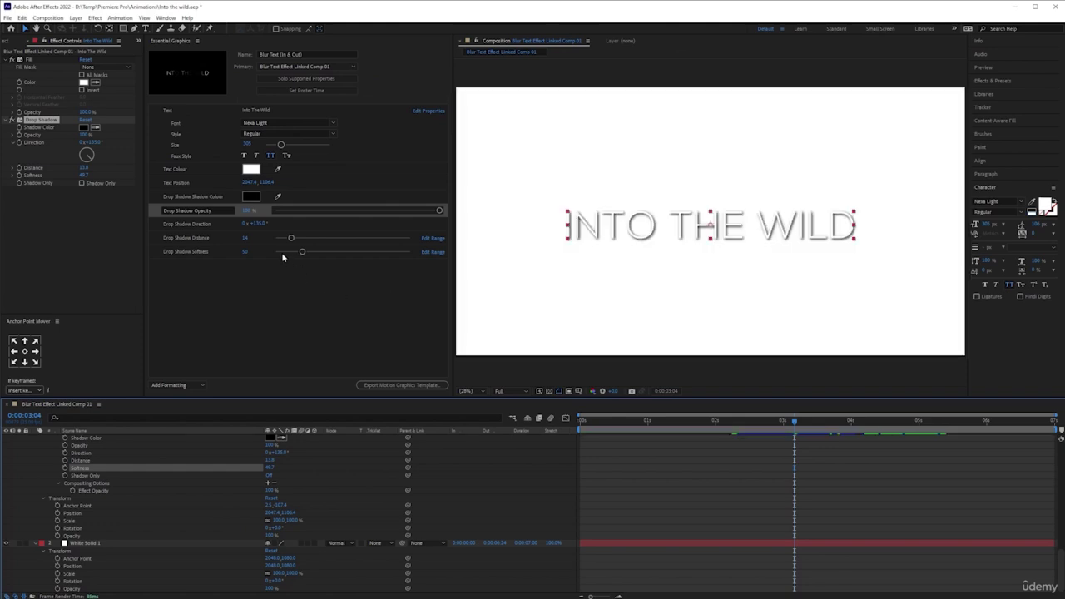
key(ctrl+z)
key(ctrl+z)
key(ctrl+z)
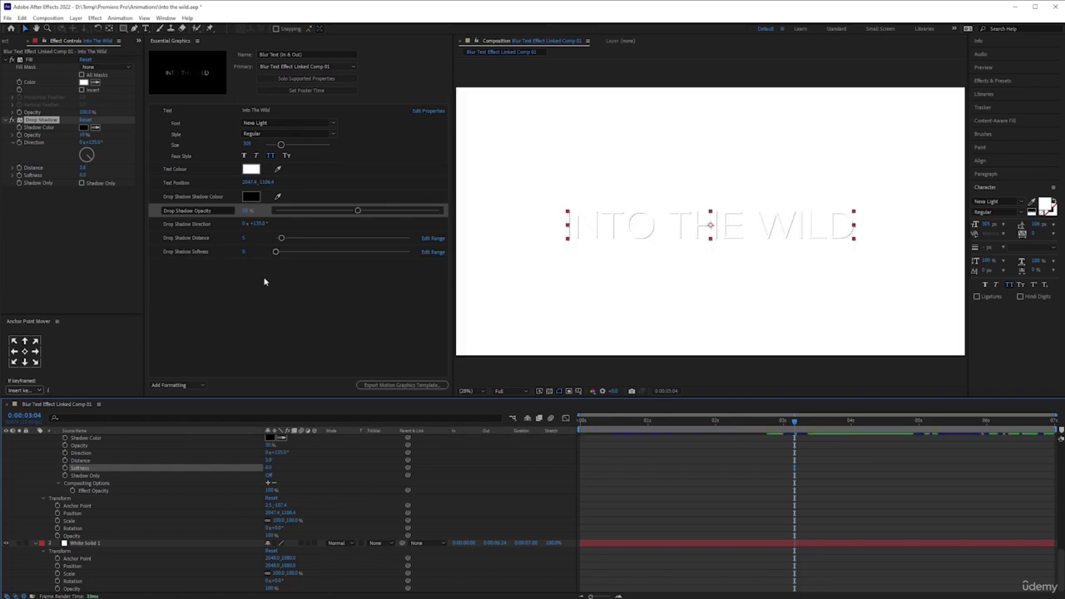
key(ctrl+z)
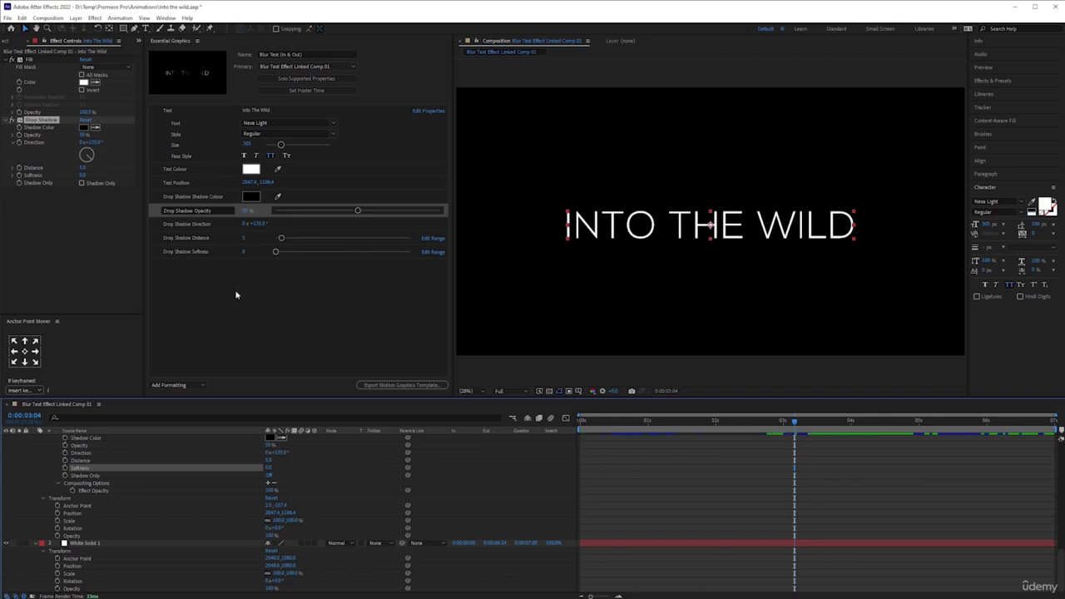
key(ctrl+z)
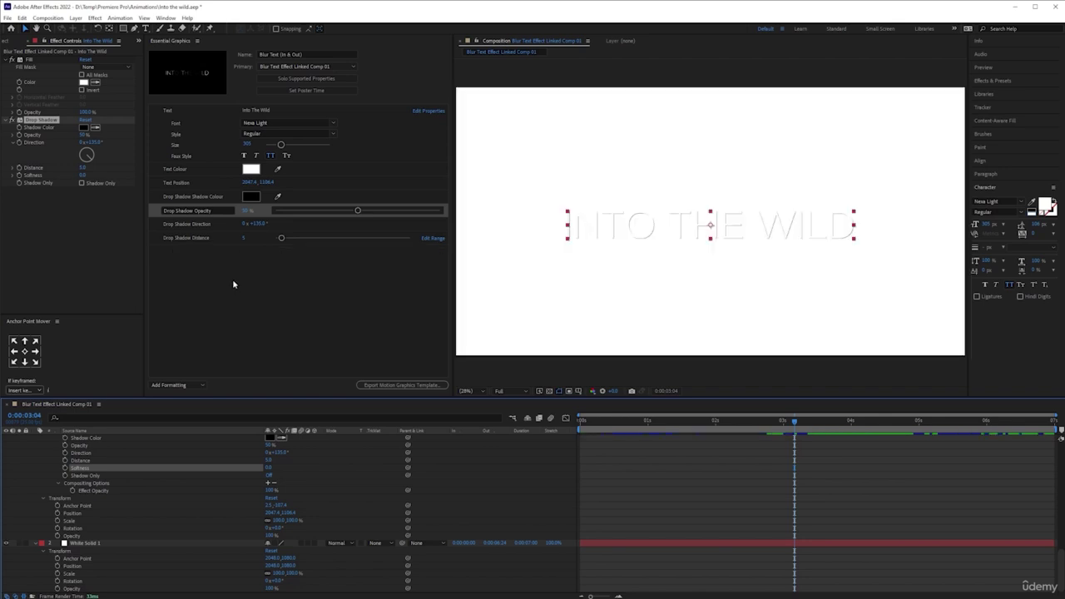
key(ctrl+shift+z)
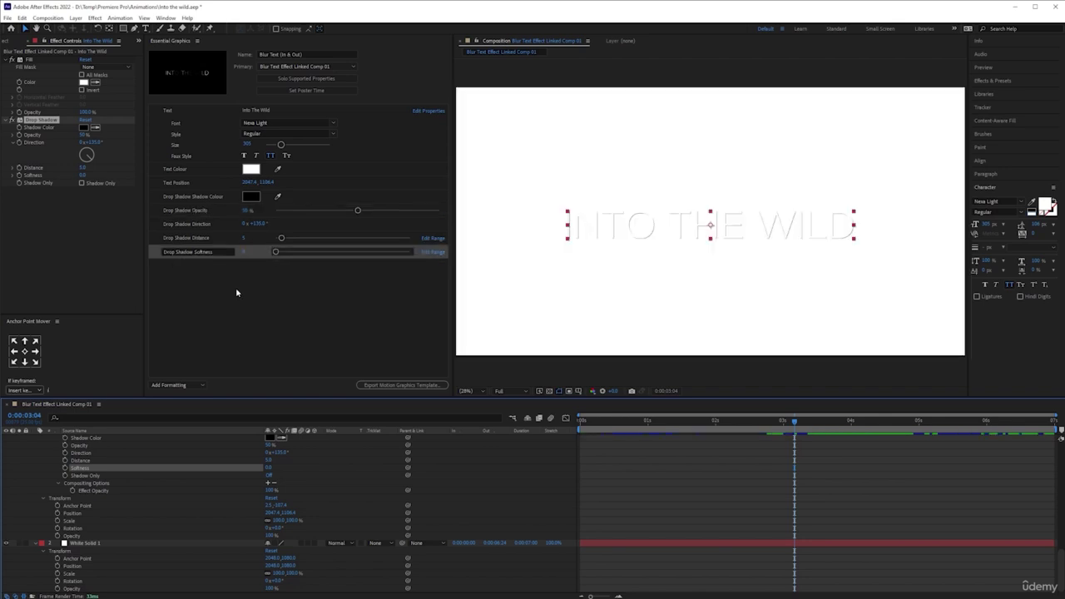
click(237, 291)
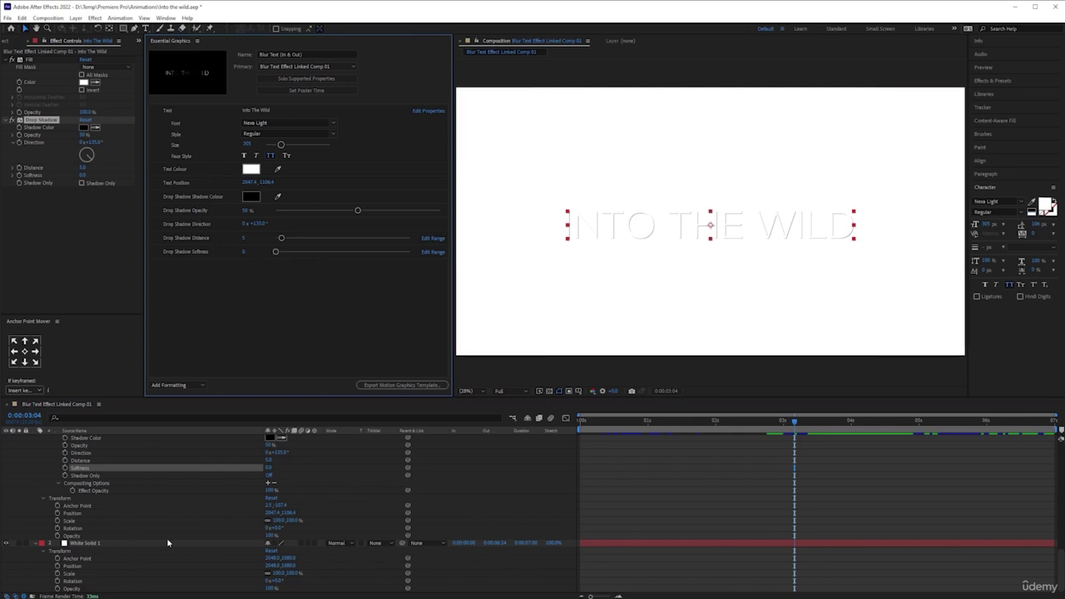
scroll(166, 537, up, 4)
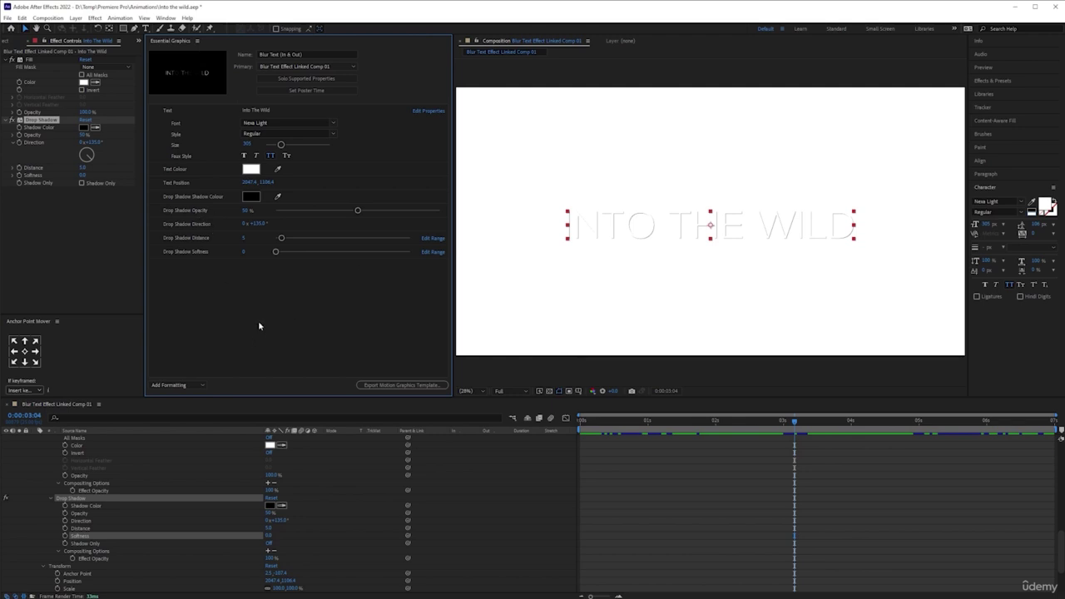
Step: Rename the Drop Shadow Opacity control to read '(0% for Off)' and save the project
click(198, 212)
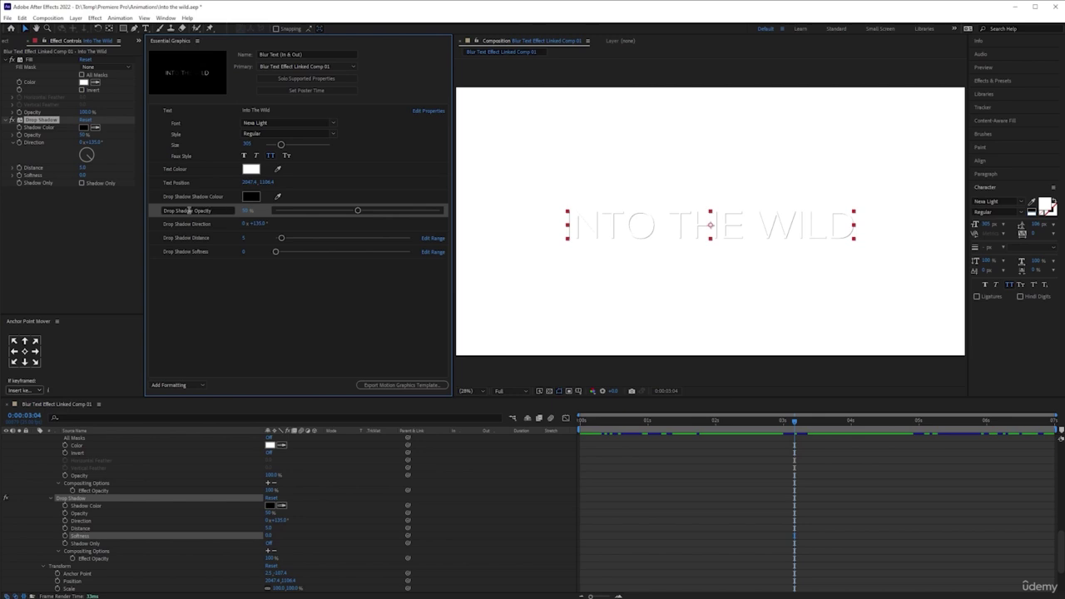
click(224, 211)
right_click(224, 211)
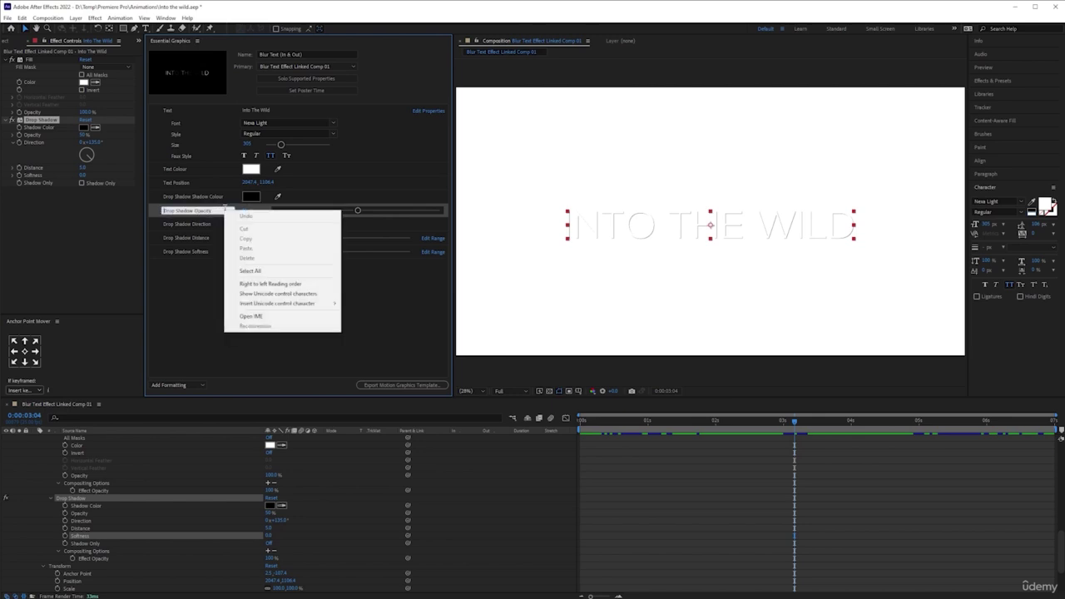
click(219, 215)
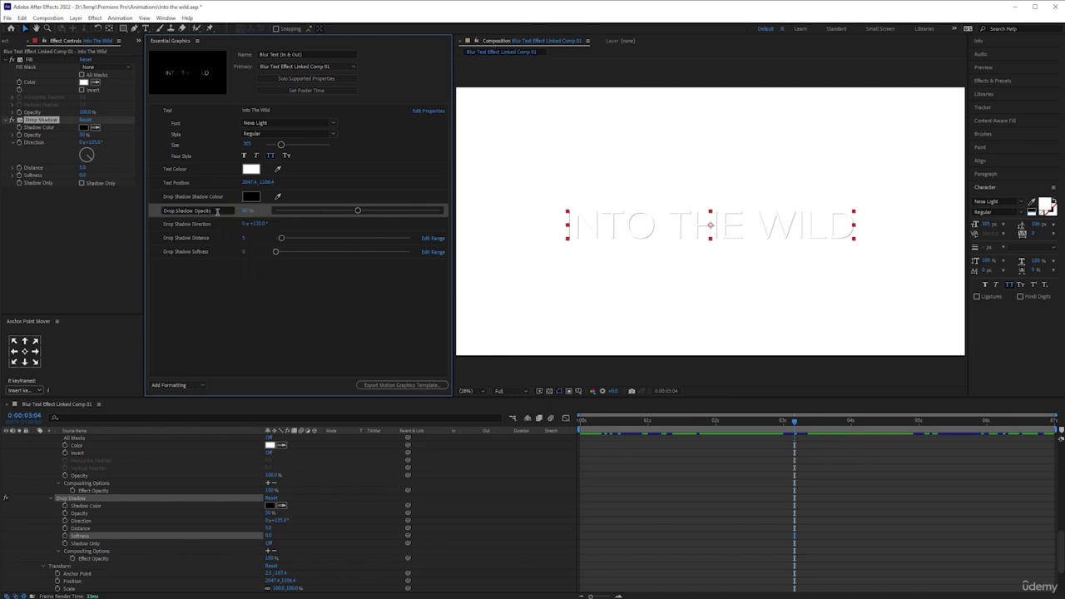
key(ctrl+a)
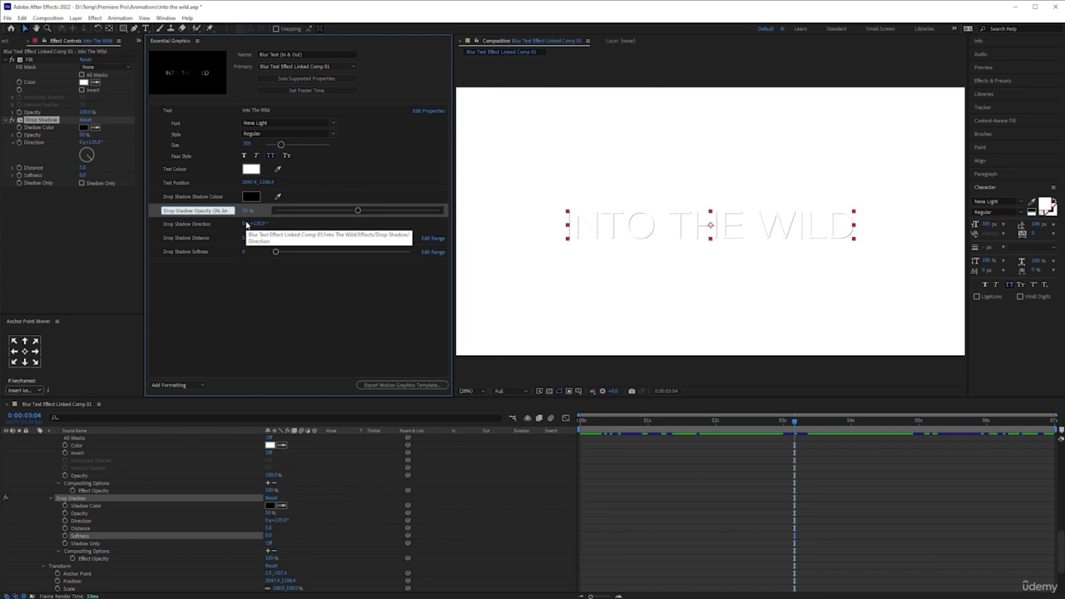
key(End)
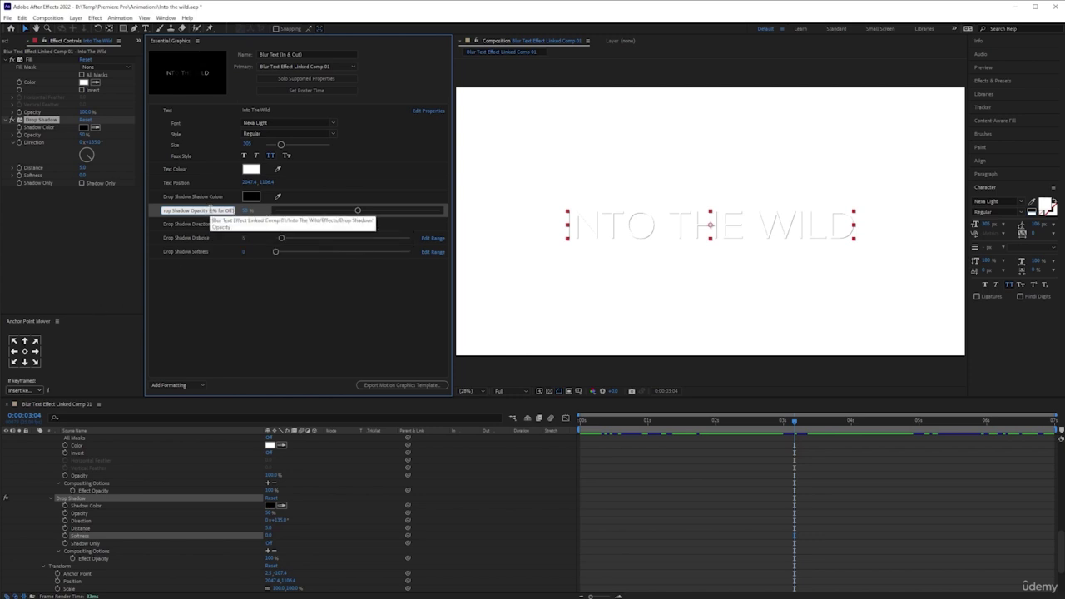
text(0)
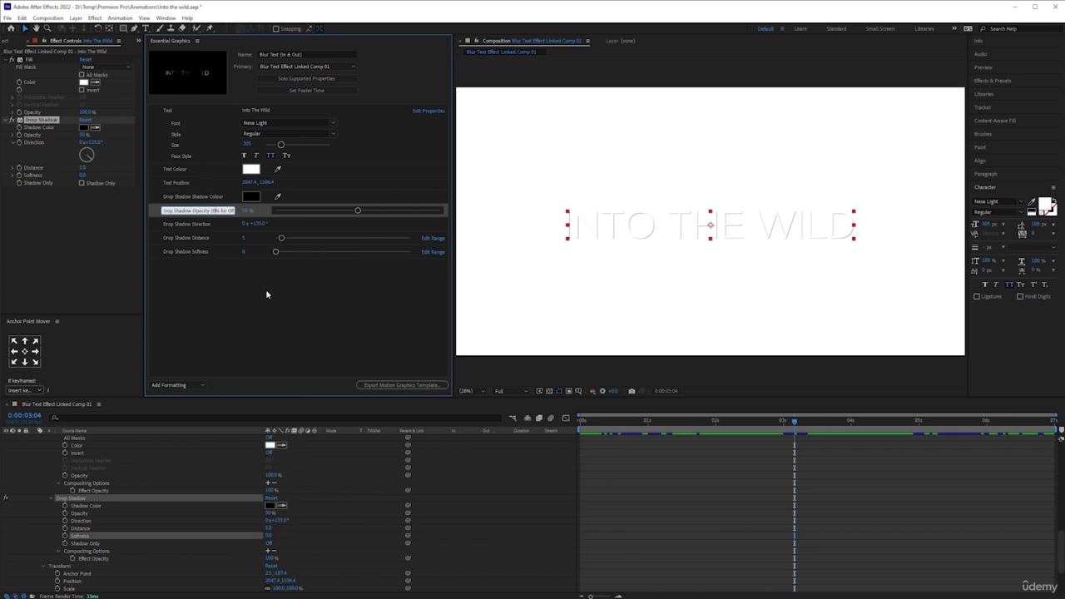
key(Return)
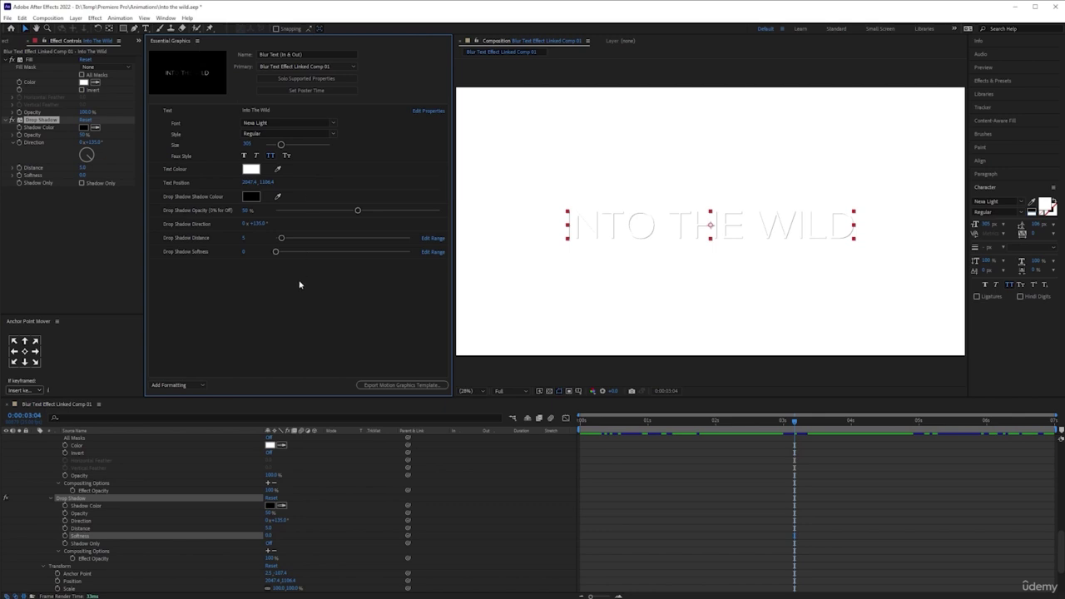
key(ctrl+s)
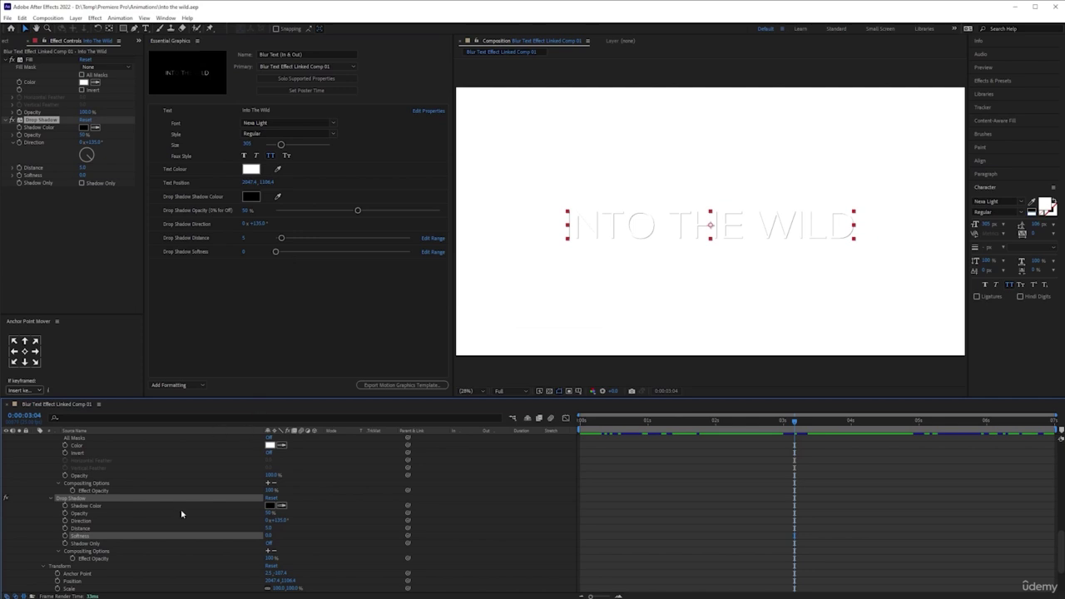
Step: Add Animator 1's Random Seed to the template, triggering the ignored-keyframes warning
scroll(182, 514, down, 3)
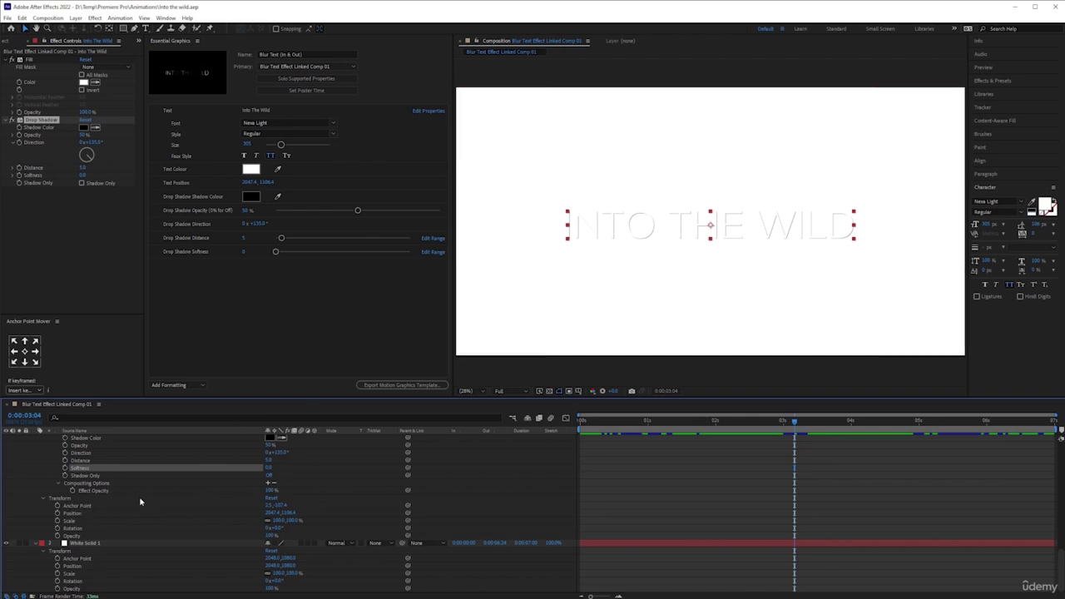
scroll(139, 496, up, 8)
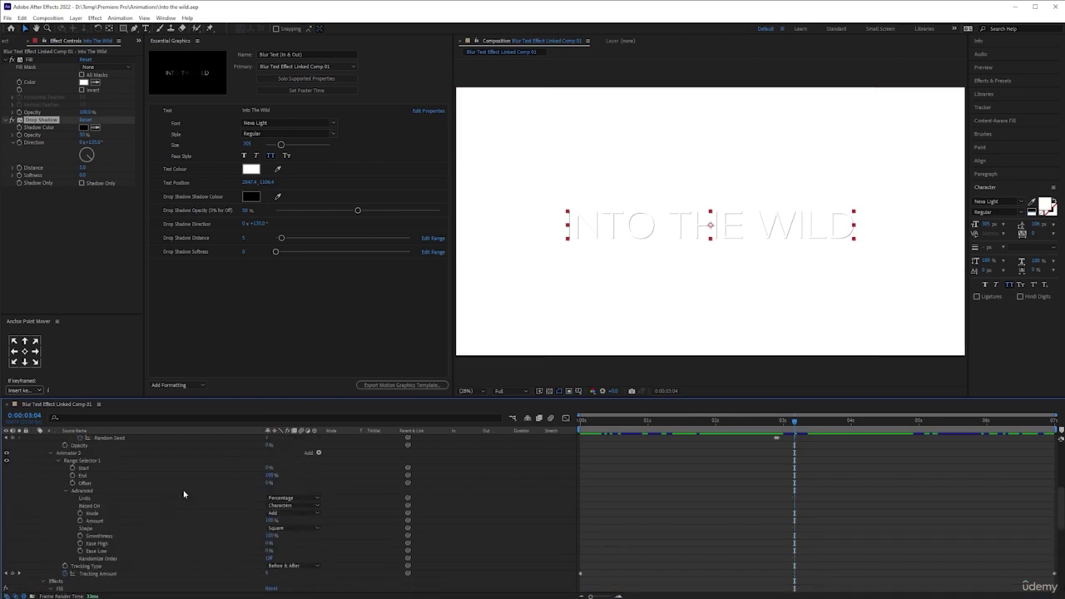
scroll(184, 494, up, 3)
scroll(127, 526, up, 3)
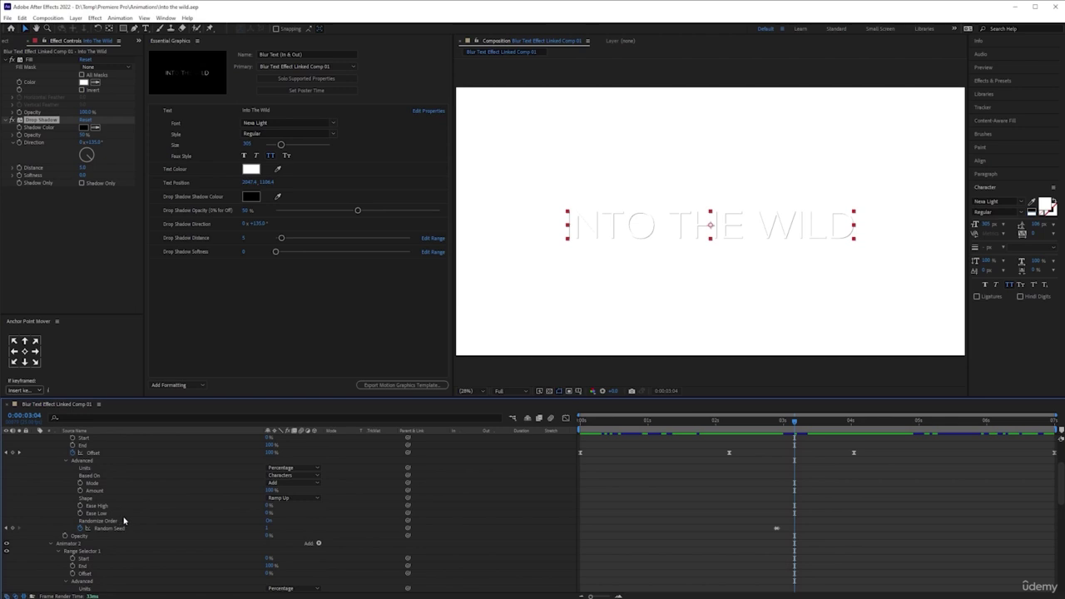
scroll(125, 516, down, 5)
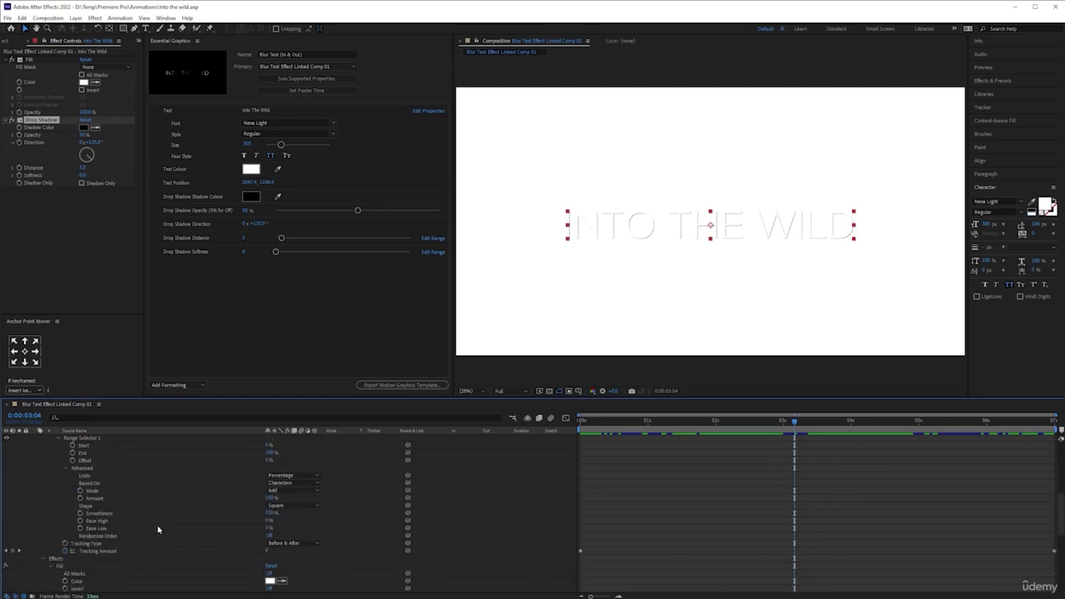
scroll(158, 529, up, 2)
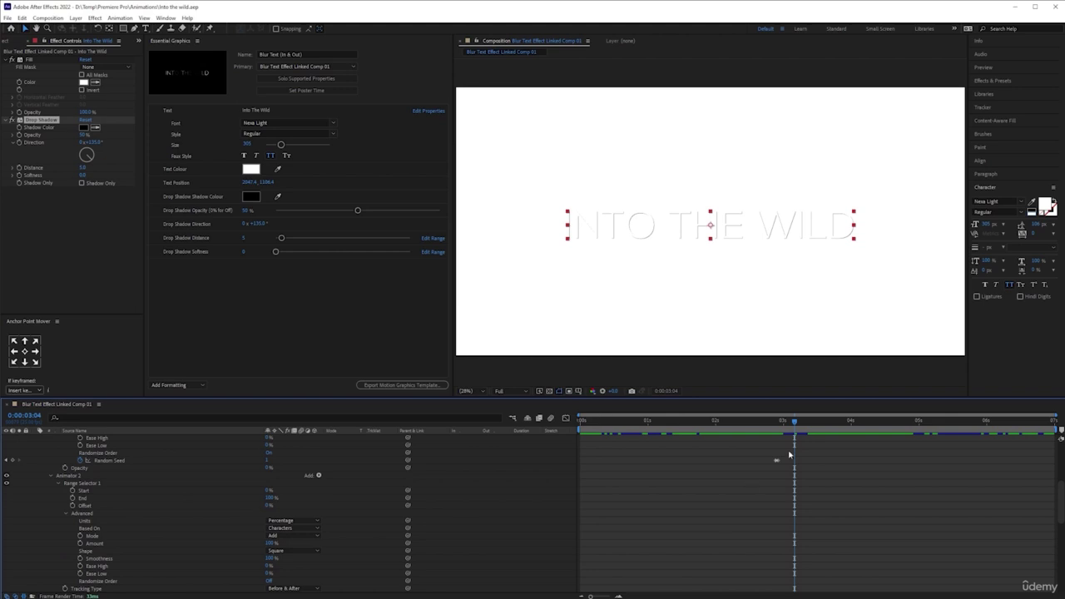
mouse_move(797, 422)
mouse_down()
mouse_move(946, 422)
mouse_move(800, 422)
mouse_up()
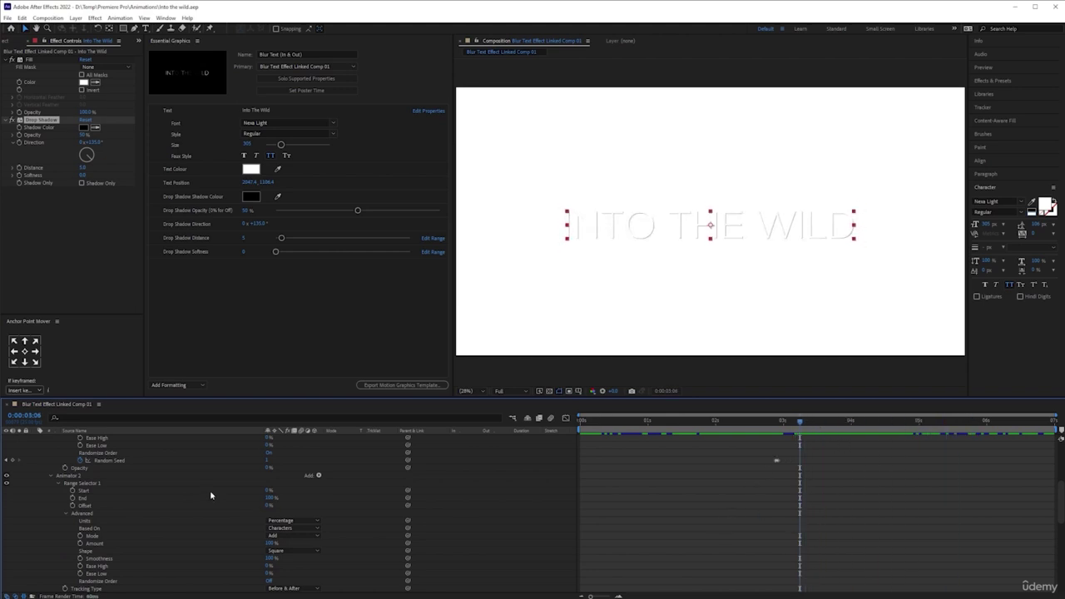
scroll(166, 522, up, 1)
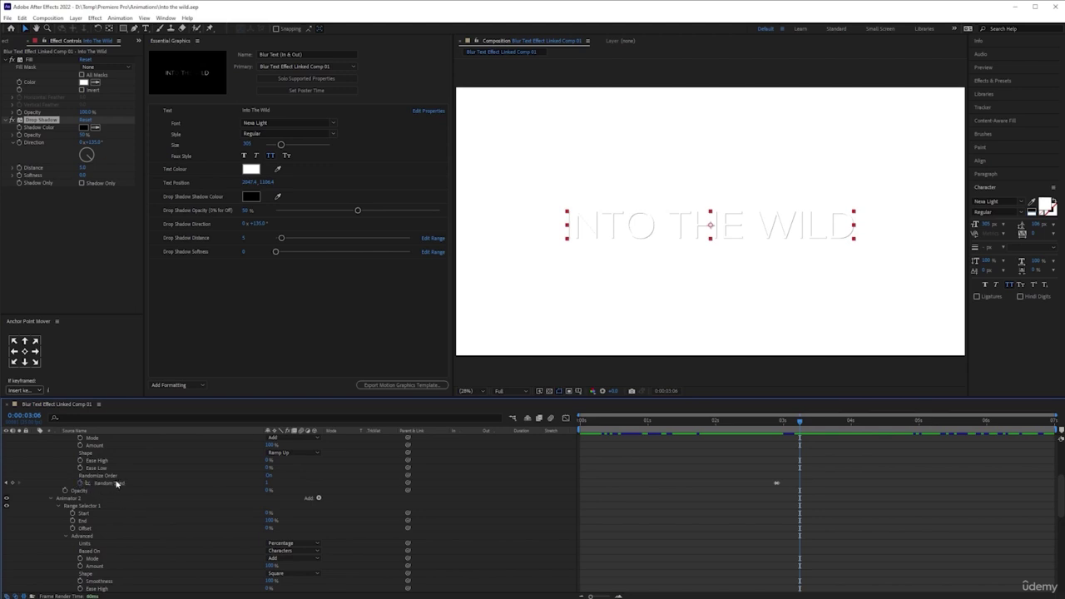
drag(118, 483, 275, 320)
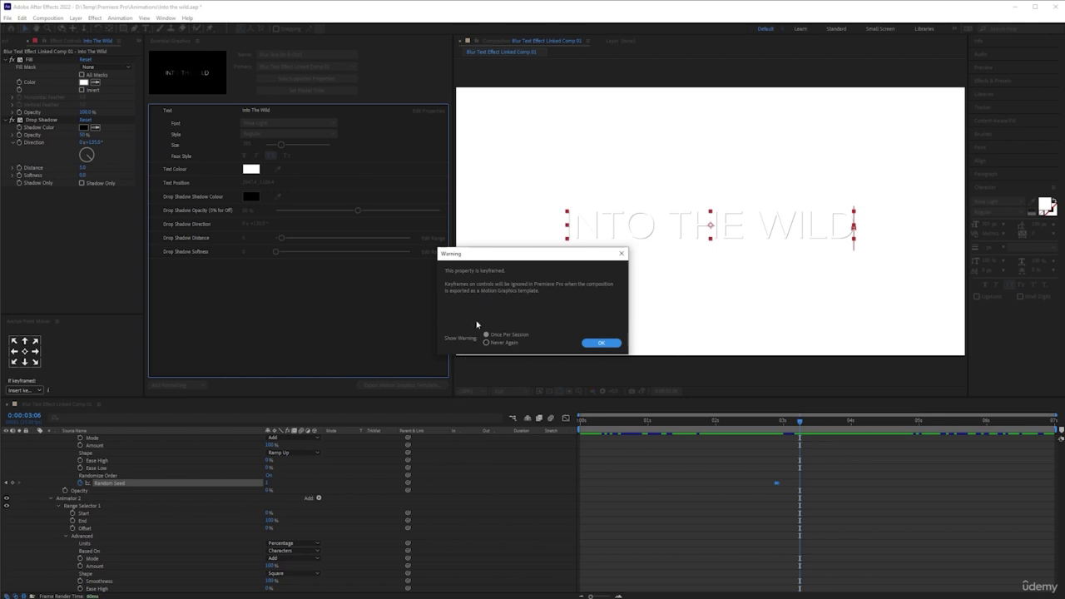
Step: Dismiss the warning, remove Random Seed from the template controls, and hide White Solid 1
click(603, 343)
key(Delete)
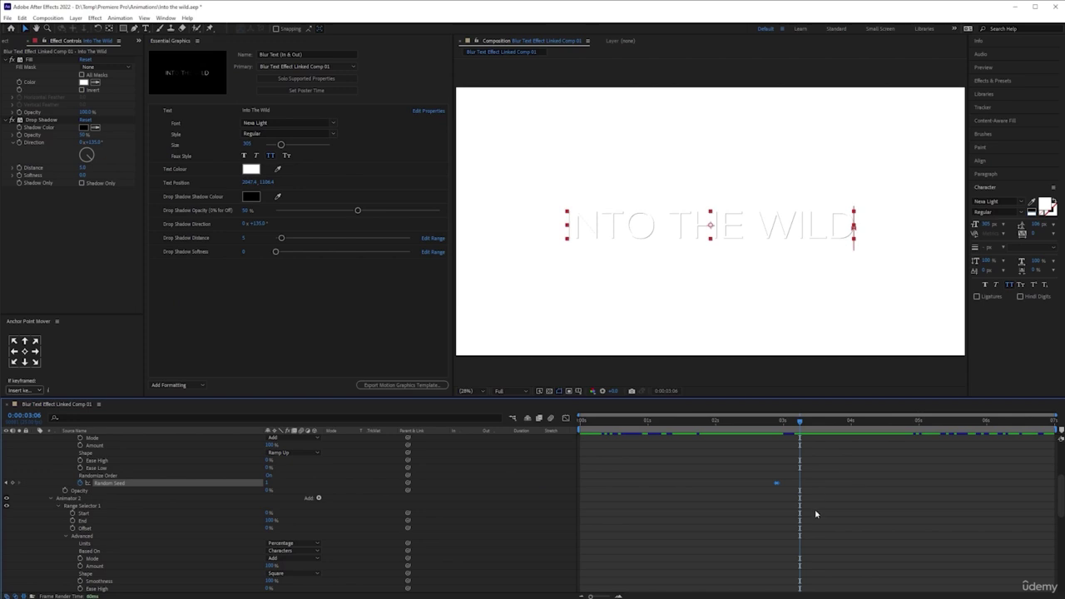
scroll(366, 512, up, 5)
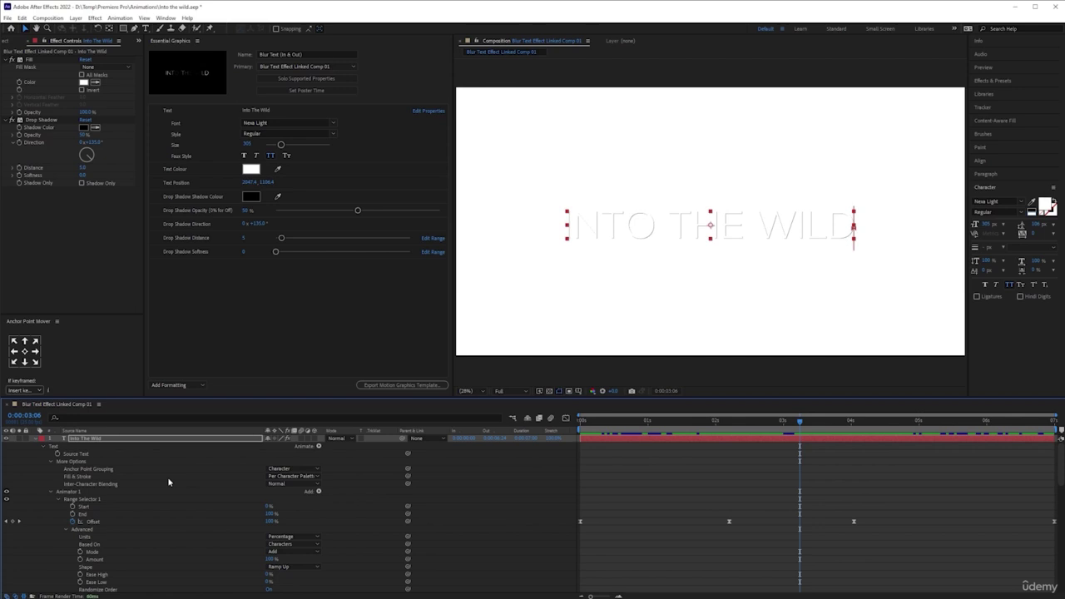
scroll(177, 545, down, 4)
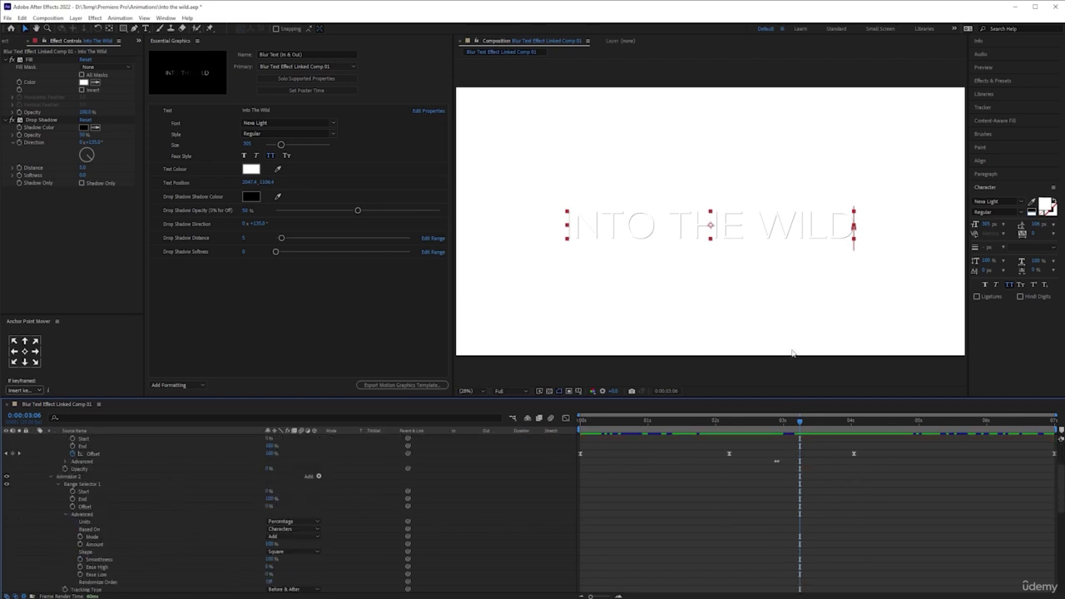
scroll(162, 516, down, 10)
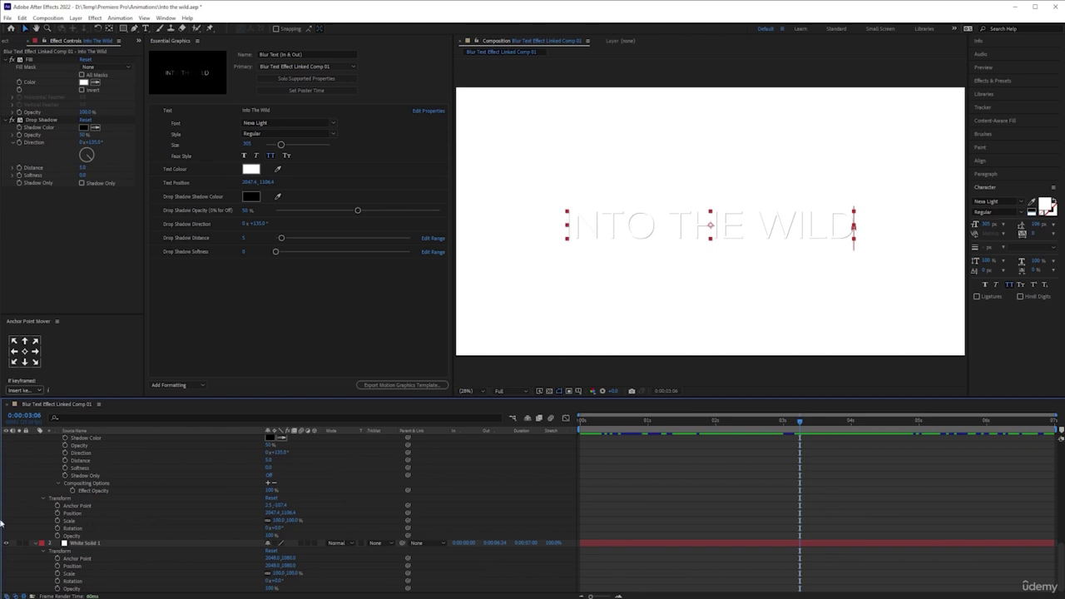
click(5, 543)
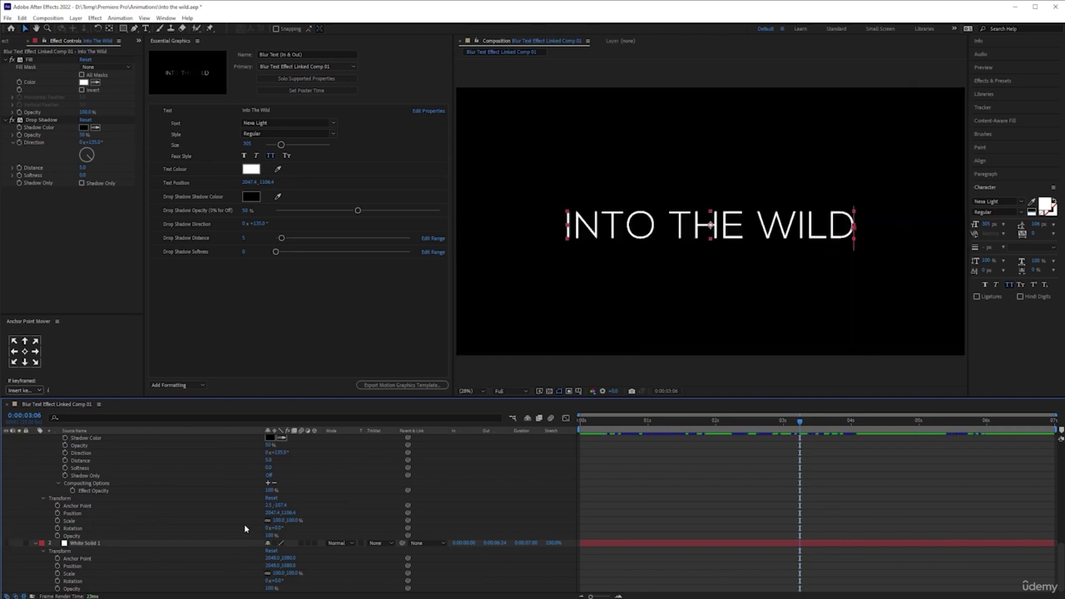
scroll(236, 485, up, 12)
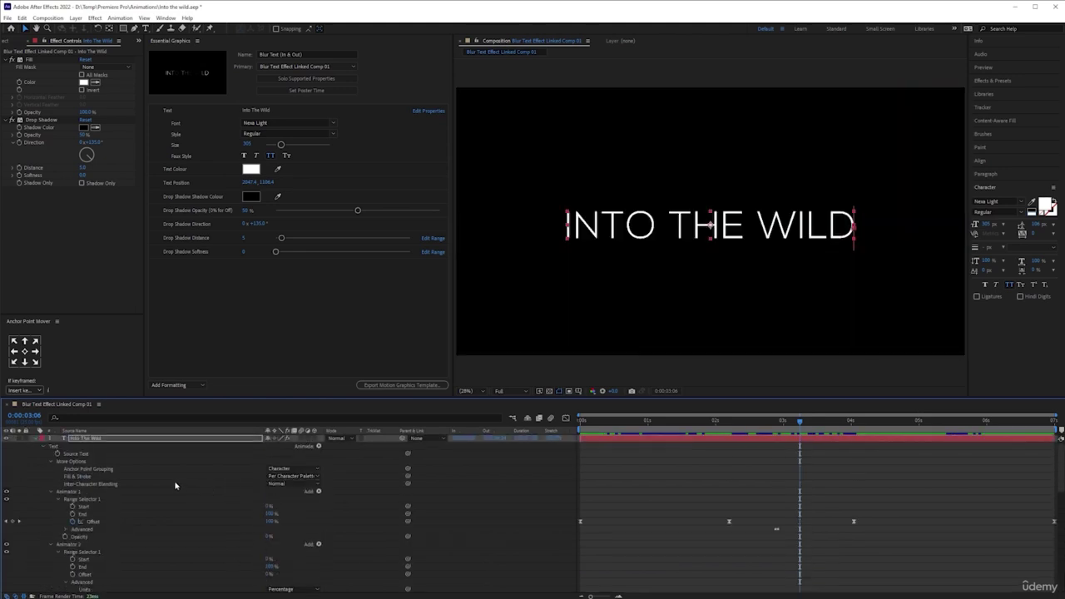
key(alt+Tab)
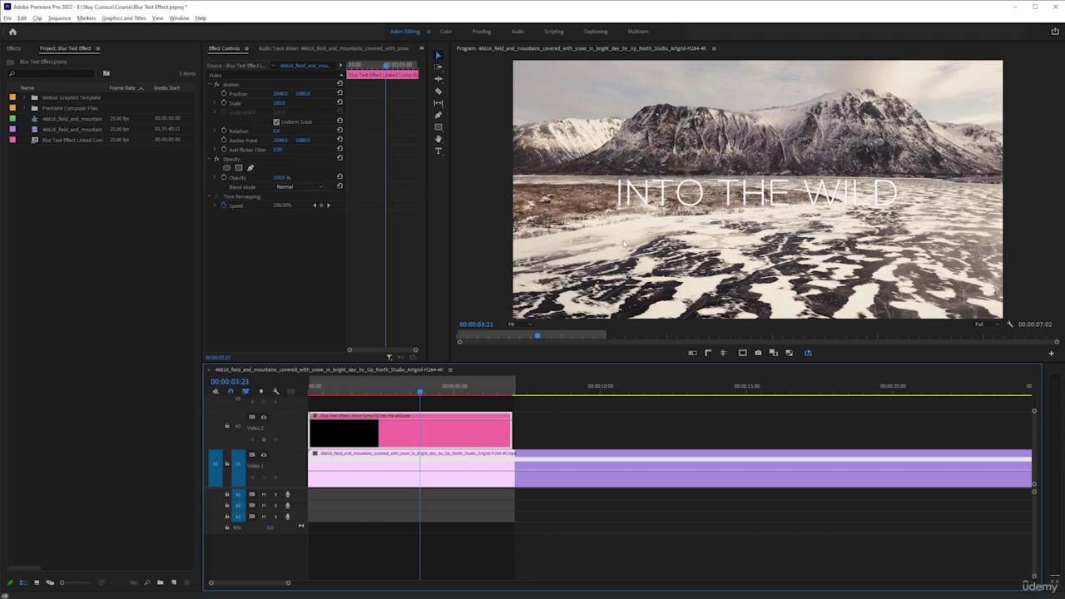
key(alt+Tab)
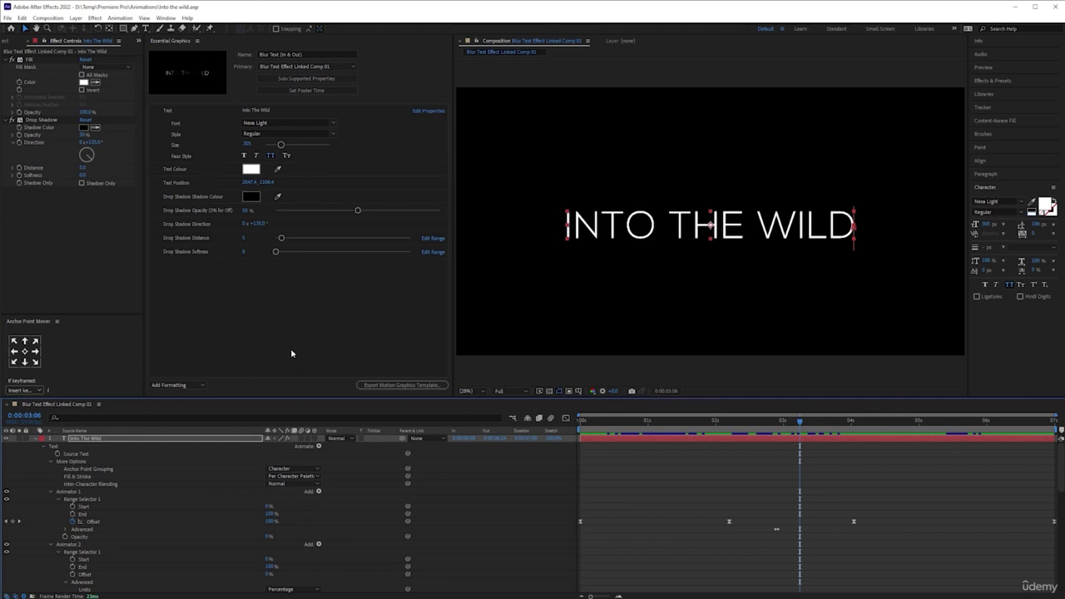
Step: Delete the White Solid 1 layer, leaving the Into The Wild text layer selected, and save the project
click(36, 440)
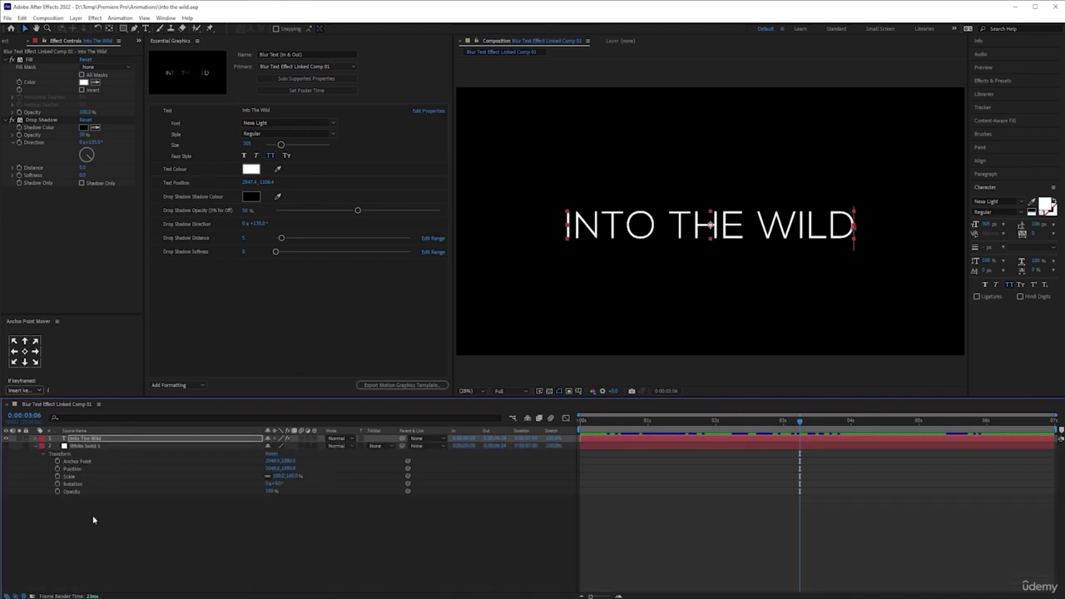
click(405, 553)
click(140, 450)
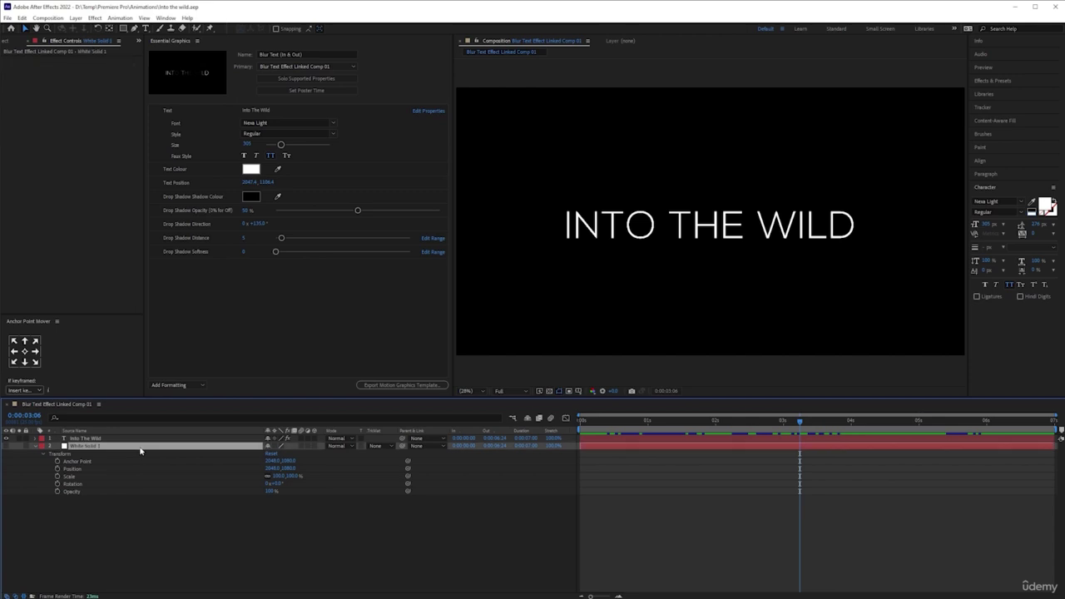
key(Delete)
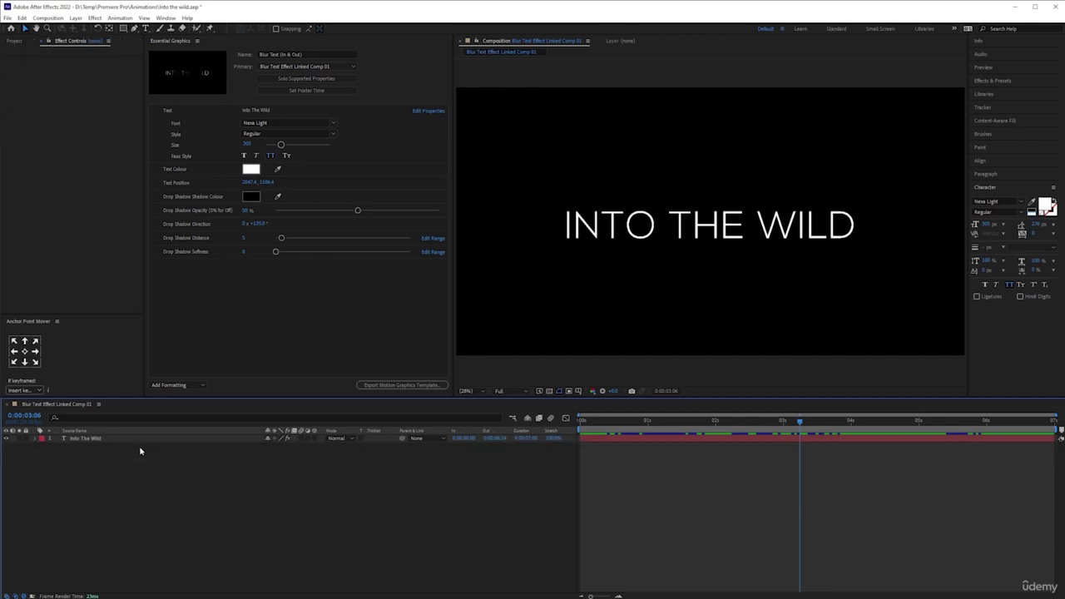
click(170, 111)
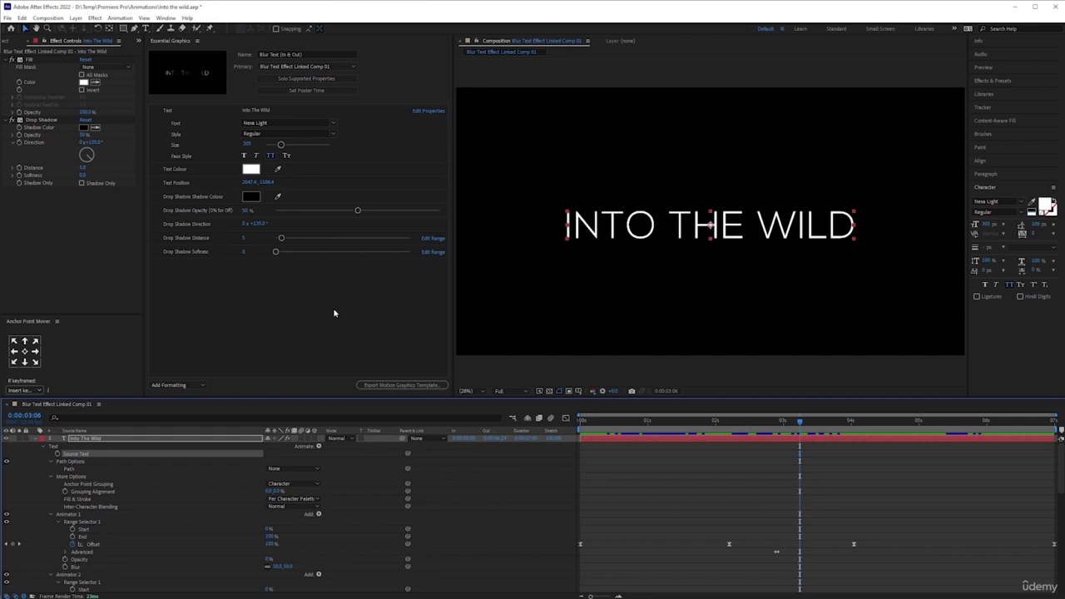
key(ctrl+s)
Step: Bring up a widened Essential Graphics panel and select the first Black Friday template
click(388, 385)
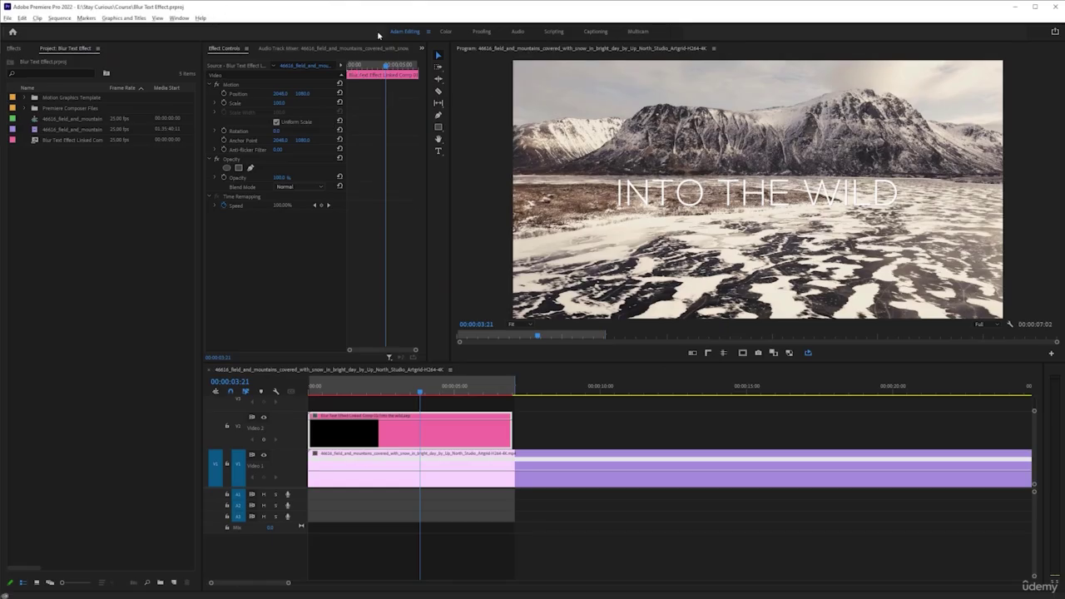
click(179, 18)
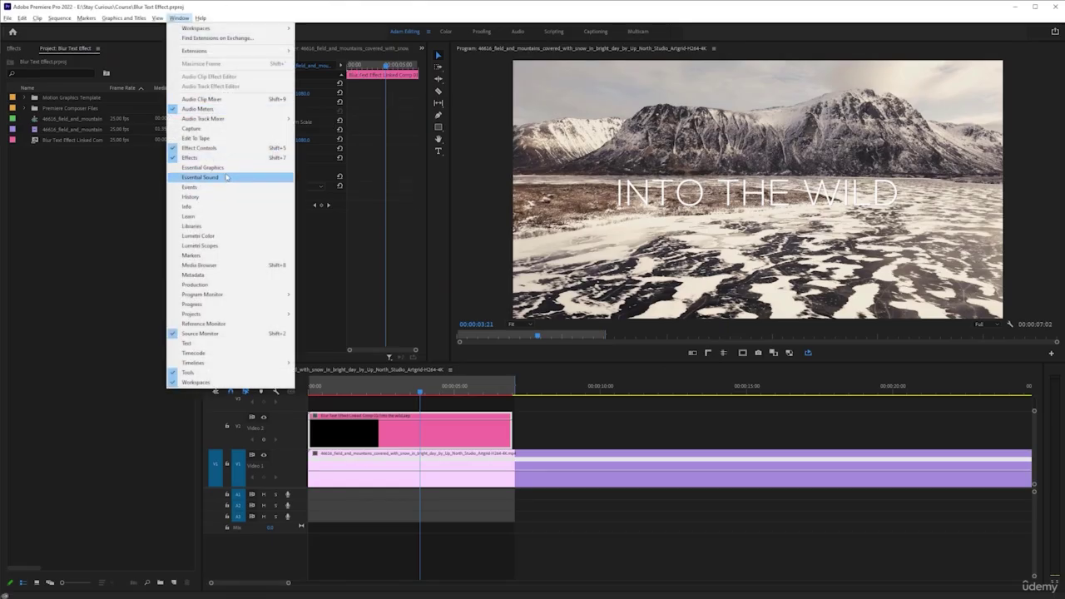
click(218, 168)
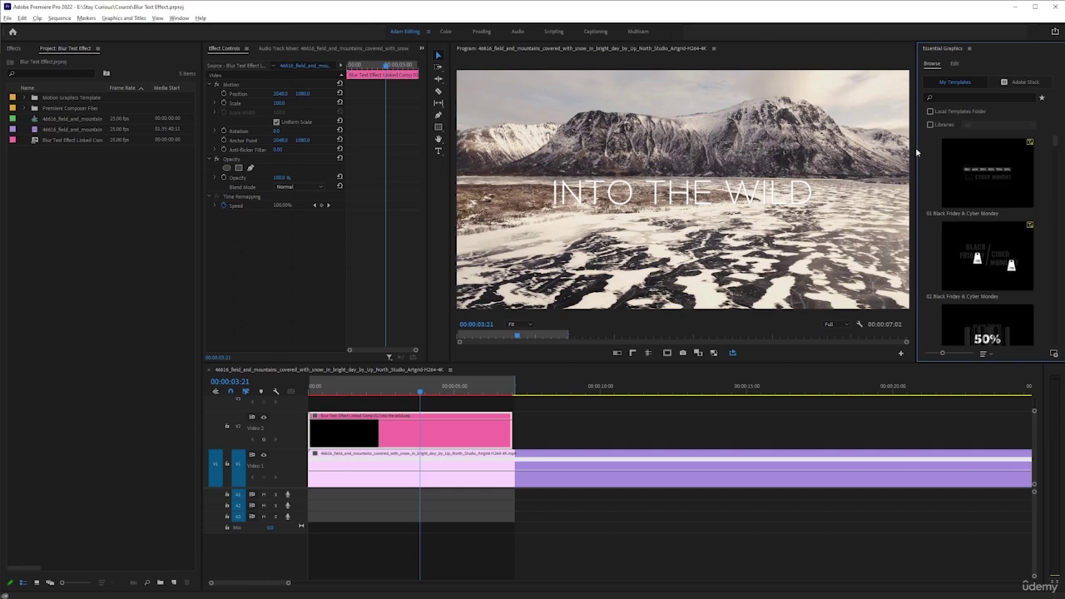
drag(916, 148, 772, 151)
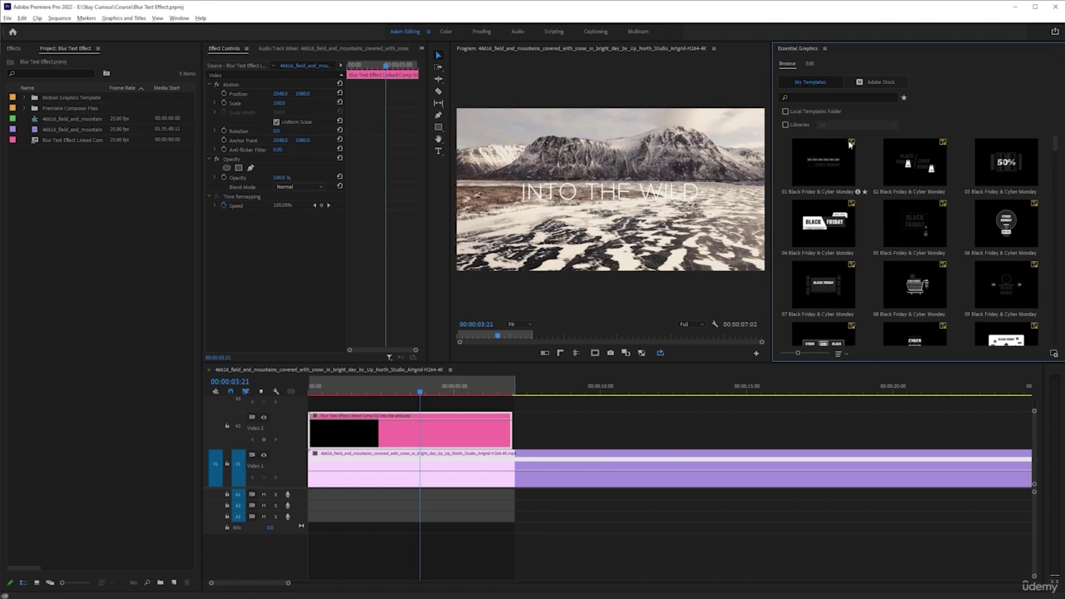
click(851, 144)
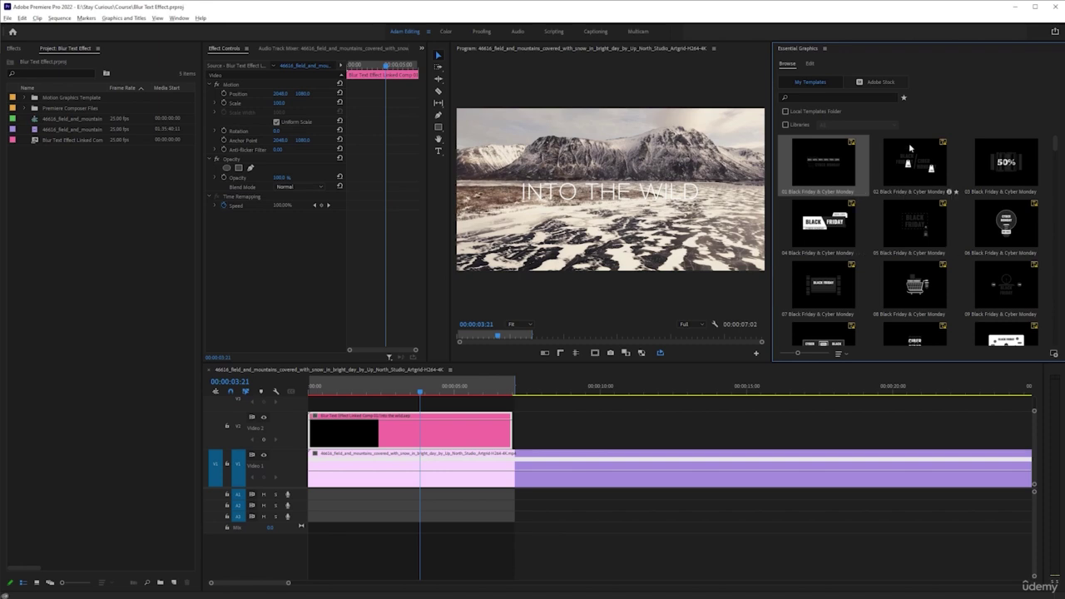
Step: Scroll through My Templates and enlarge the Program monitor by narrowing the templates panel
scroll(905, 144, down, 3)
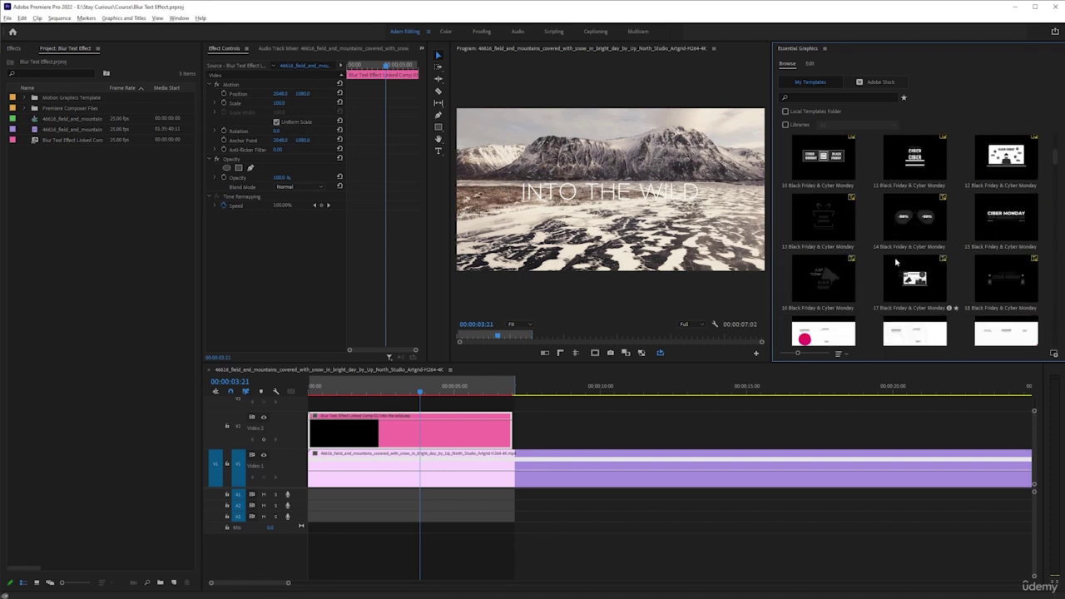
scroll(880, 226, up, 3)
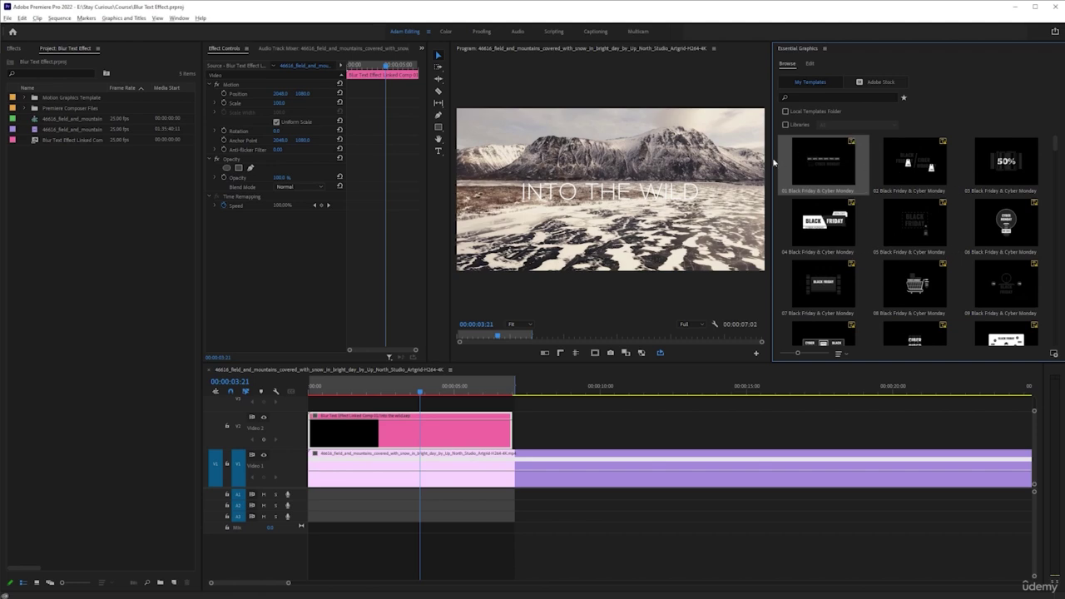
drag(773, 161, 818, 159)
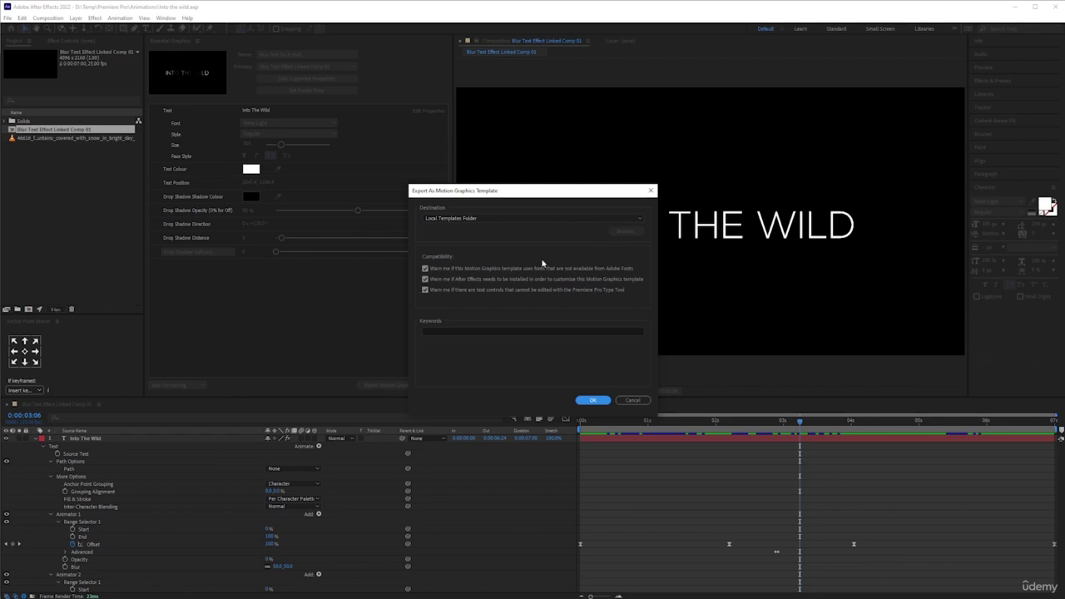
Step: Add the keywords Blurring, wilderness, landscape and In and out to the template
click(478, 331)
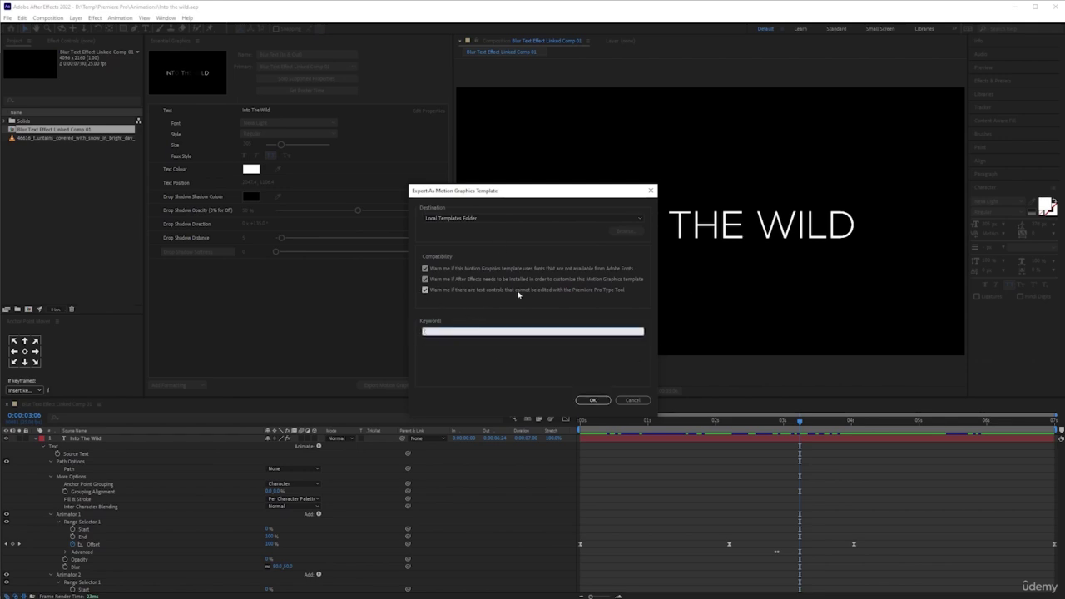
text(Blurring)
key(BackSpace)
key(BackSpace)
key(BackSpace)
key(BackSpace)
text(ring)
text(ss, landscap)
key(Return)
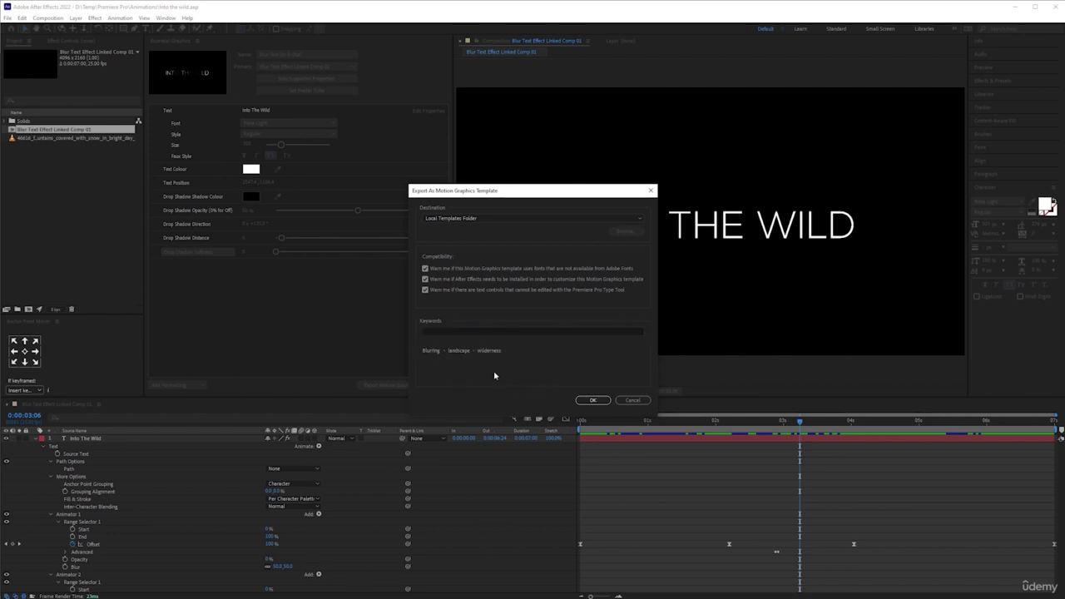
click(537, 330)
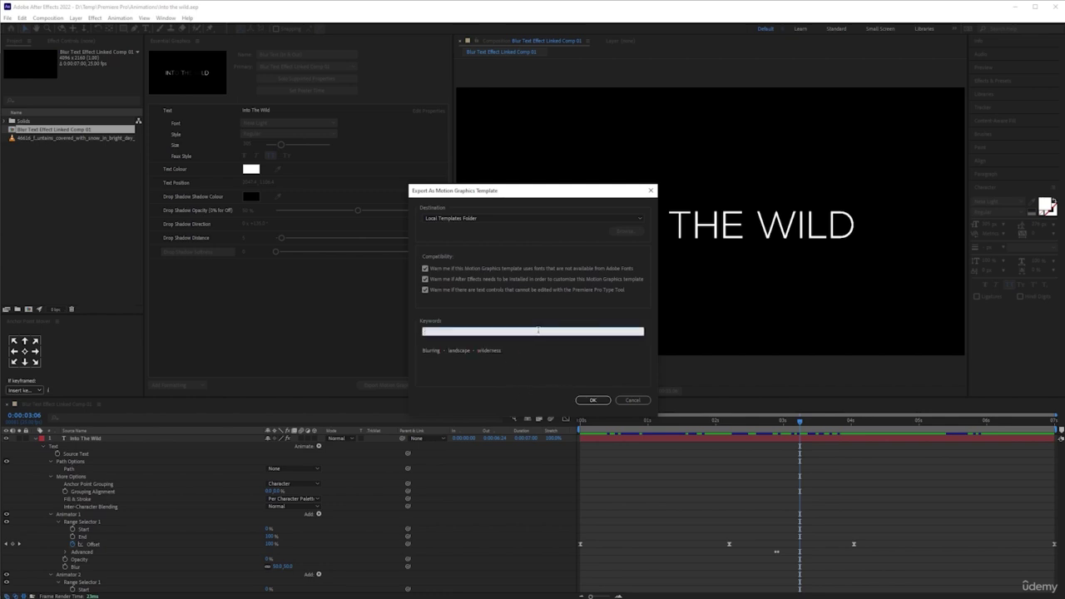
text(In and out)
key(Return)
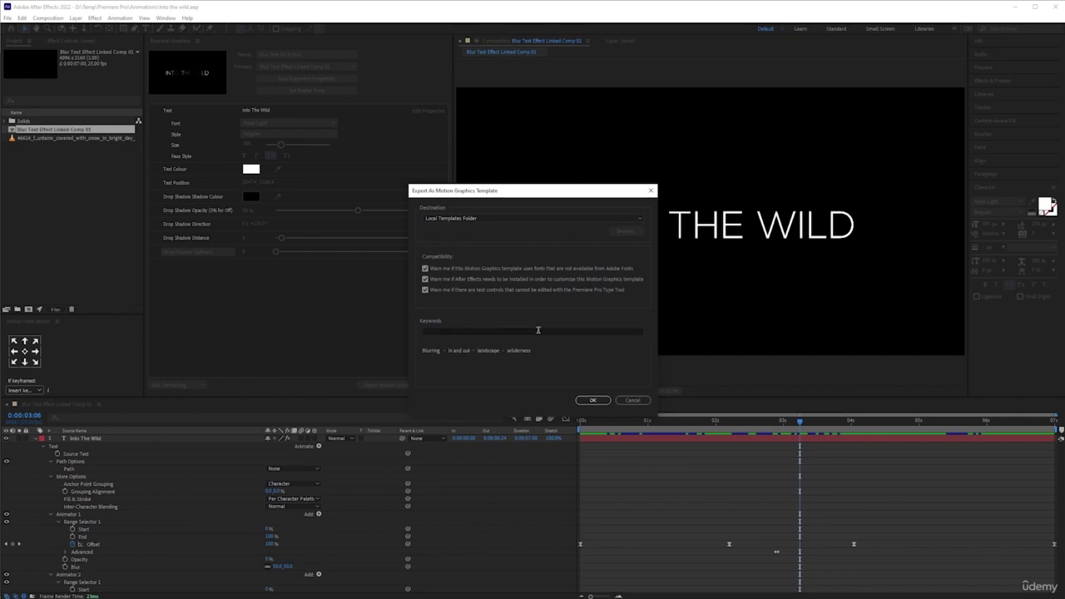
Step: Export Blur Text (In & Out) to the local templates folder, accepting the Nexa Light font-sync warning
click(592, 401)
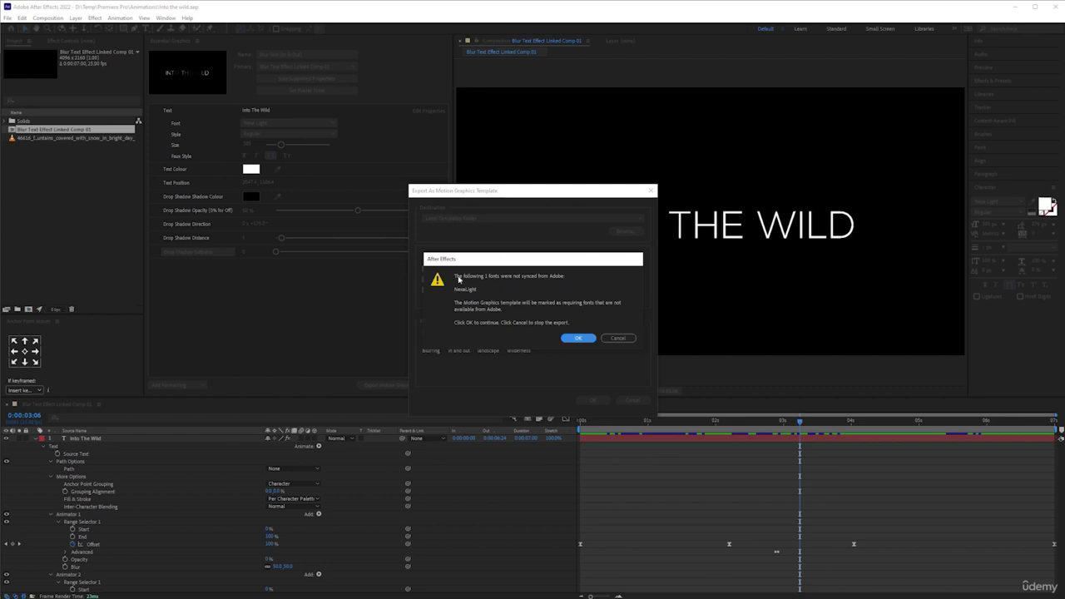
drag(473, 264, 527, 248)
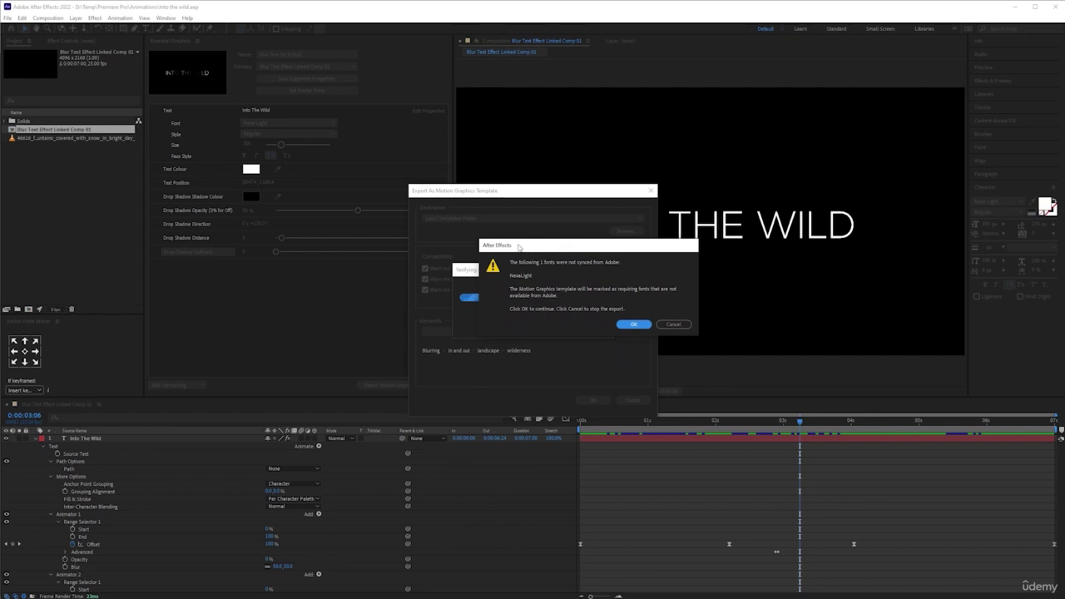
drag(578, 251, 537, 252)
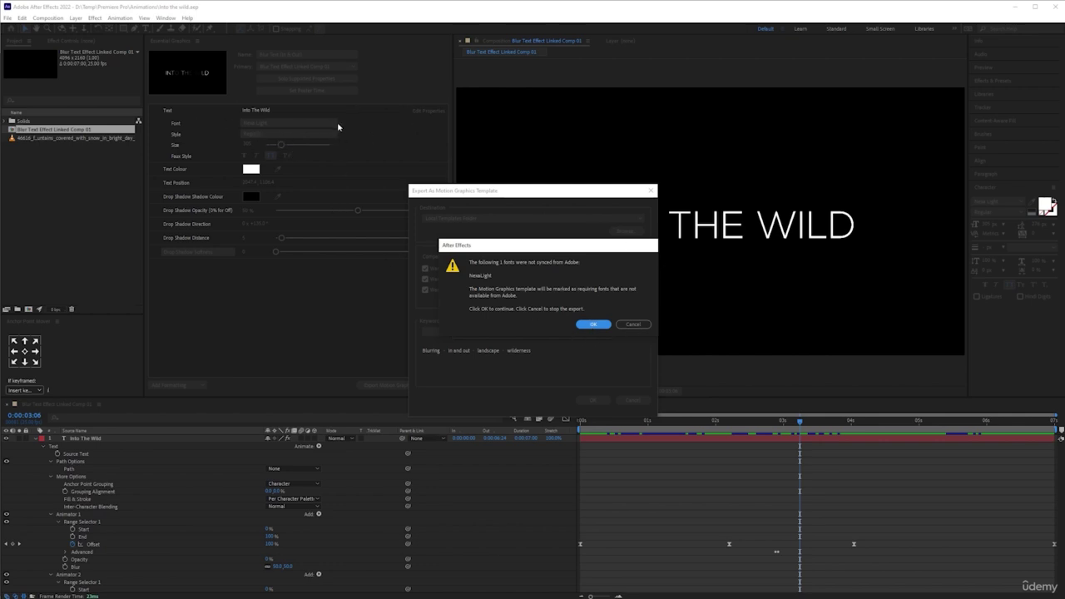
click(596, 325)
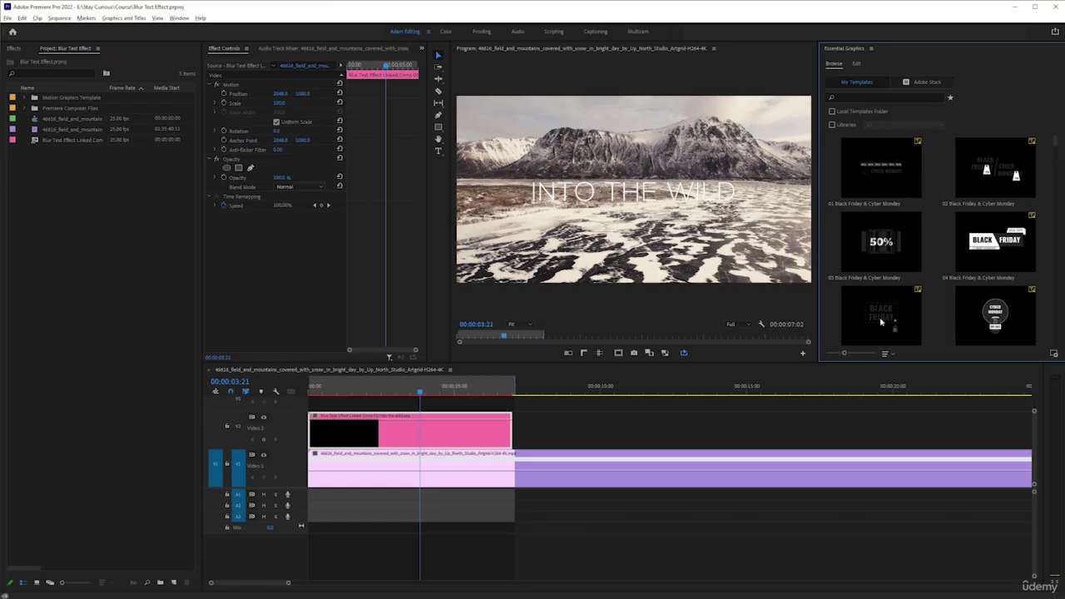
Step: Delete the old V2 title clip and search My Templates for 'blur' to inspect Blur Text (In & Out)
click(666, 430)
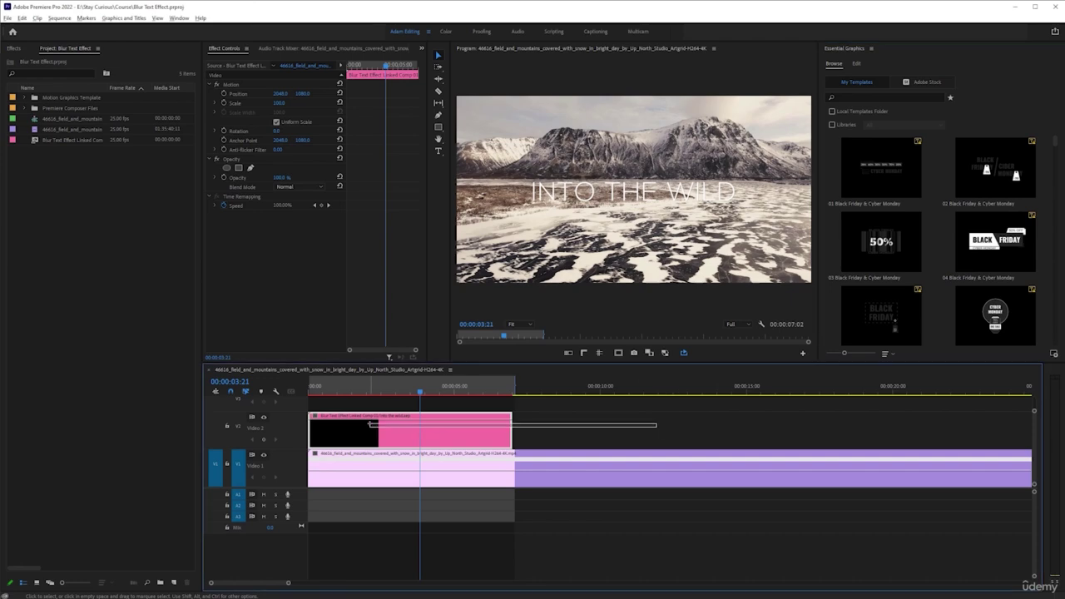
key(Delete)
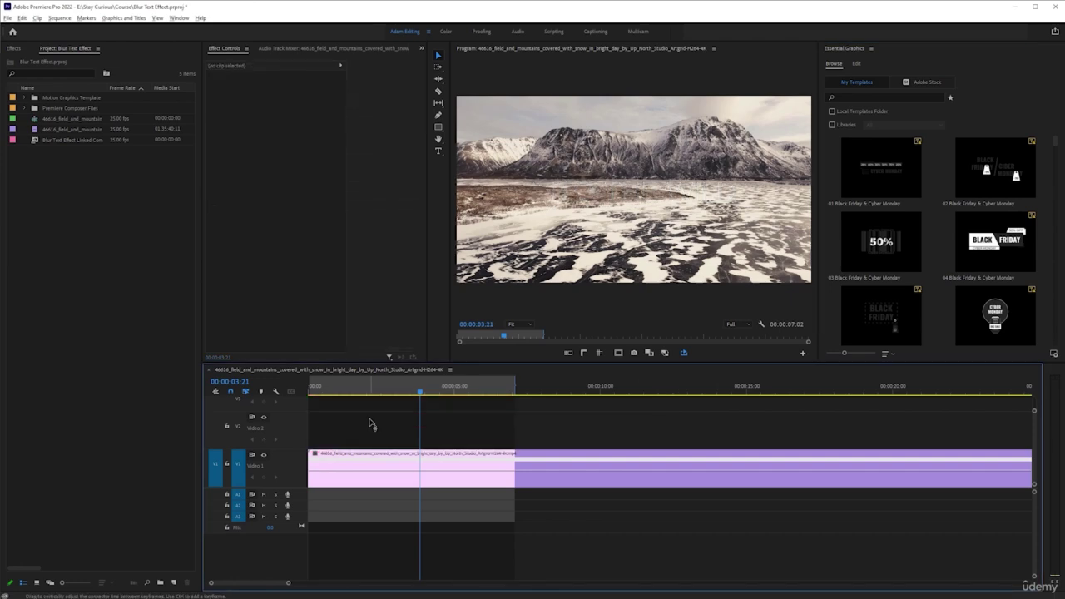
click(861, 98)
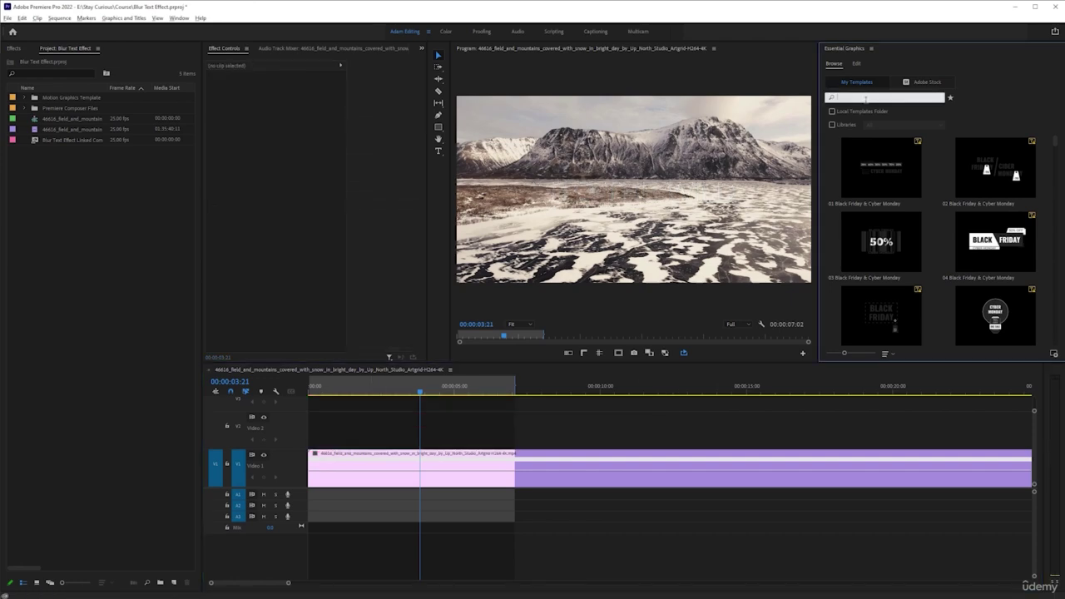
text(blur)
click(876, 107)
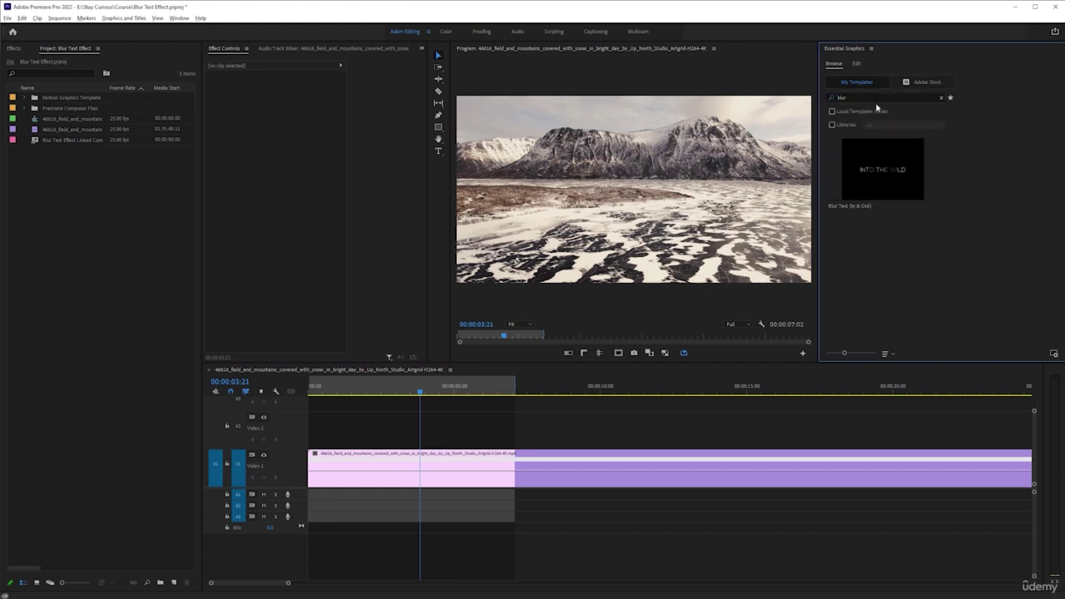
mouse_move(885, 148)
click(930, 206)
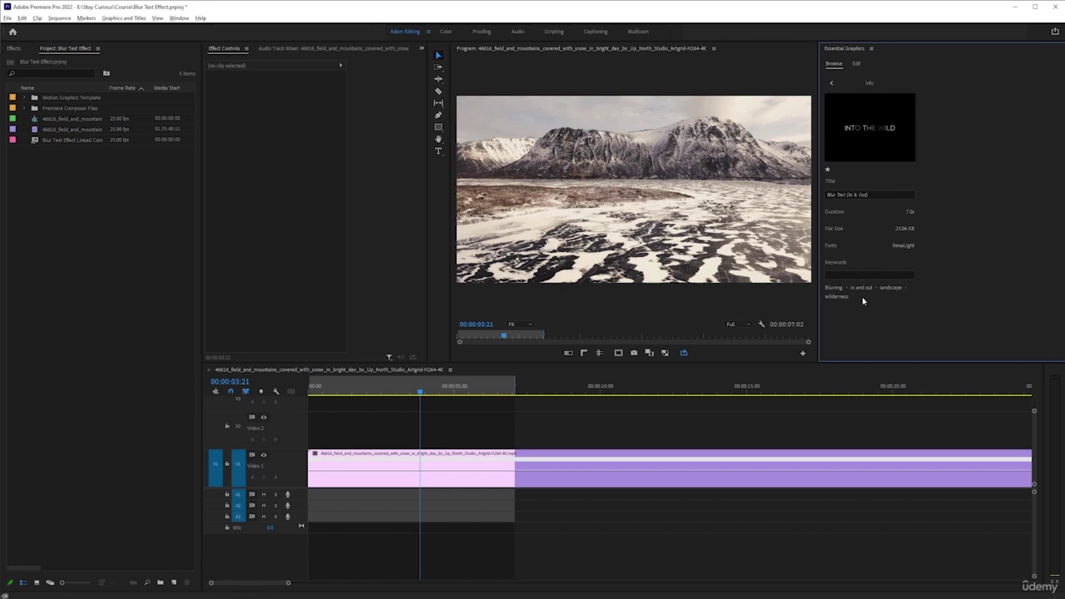
click(832, 86)
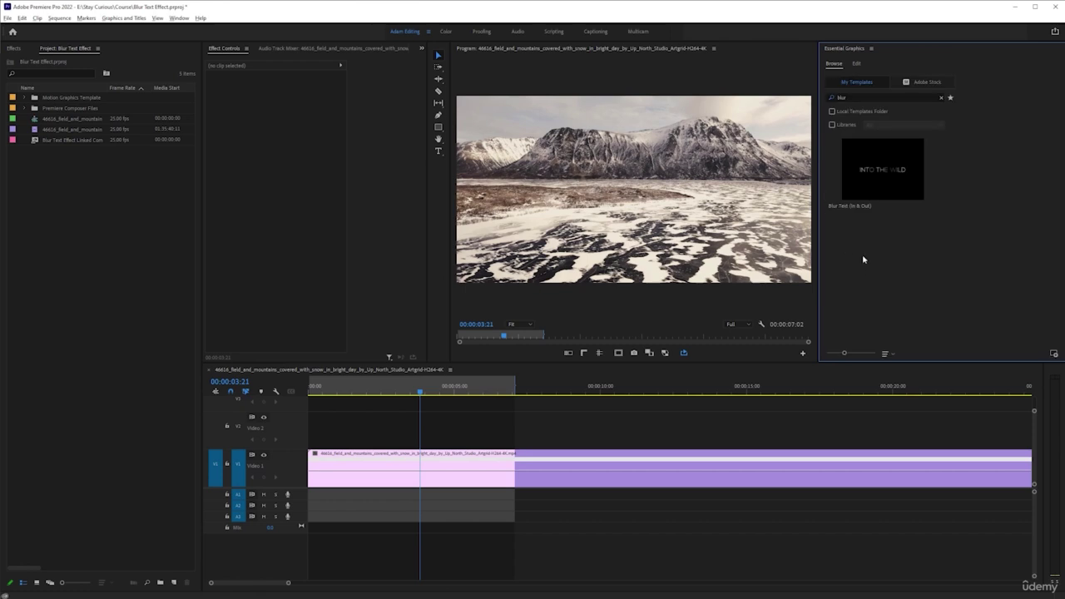
Step: Search the templates for 'landscape' and select Blur Text (In & Out)
double_click(841, 97)
key(BackSpace)
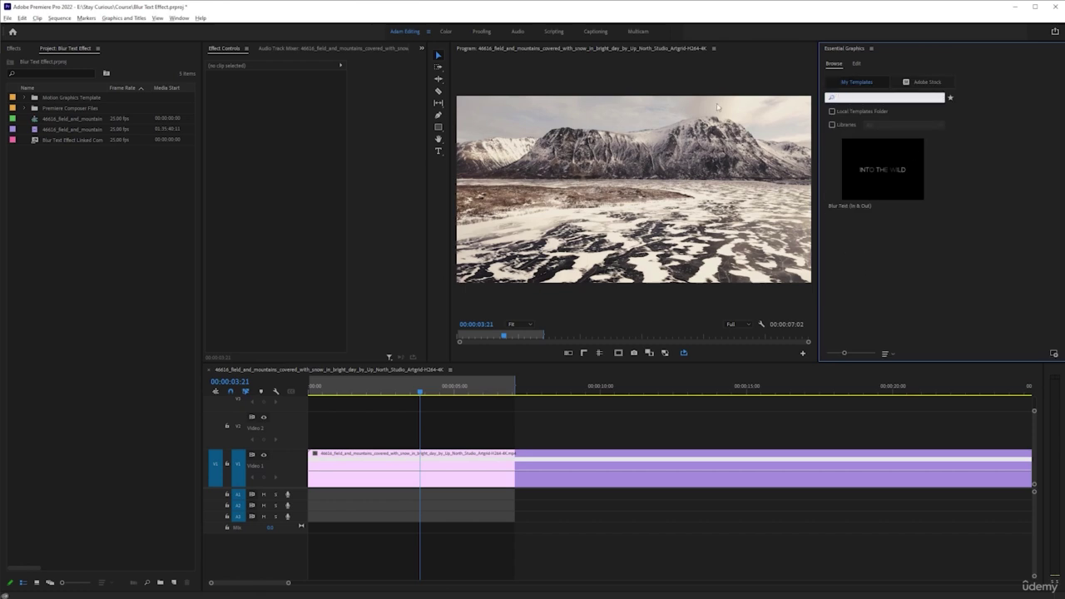
text(landscape)
key(Return)
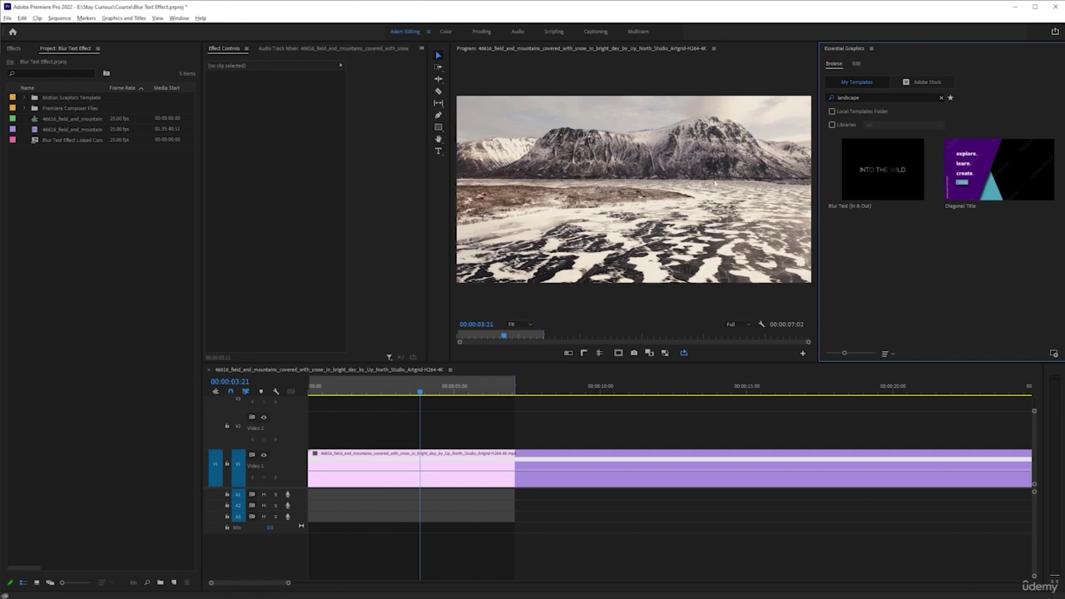
mouse_move(1017, 187)
click(1040, 201)
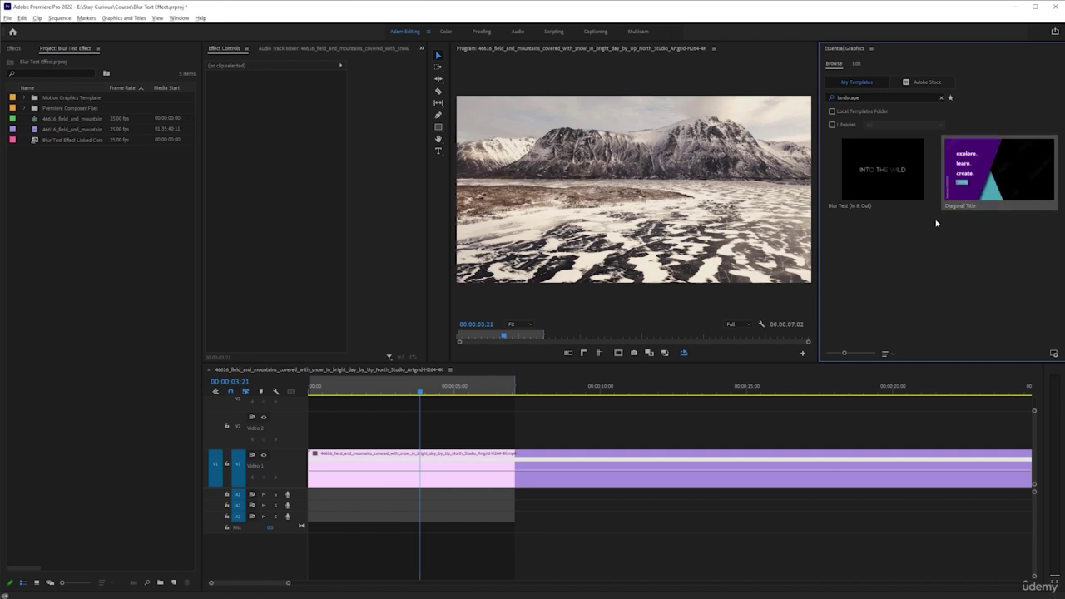
click(874, 239)
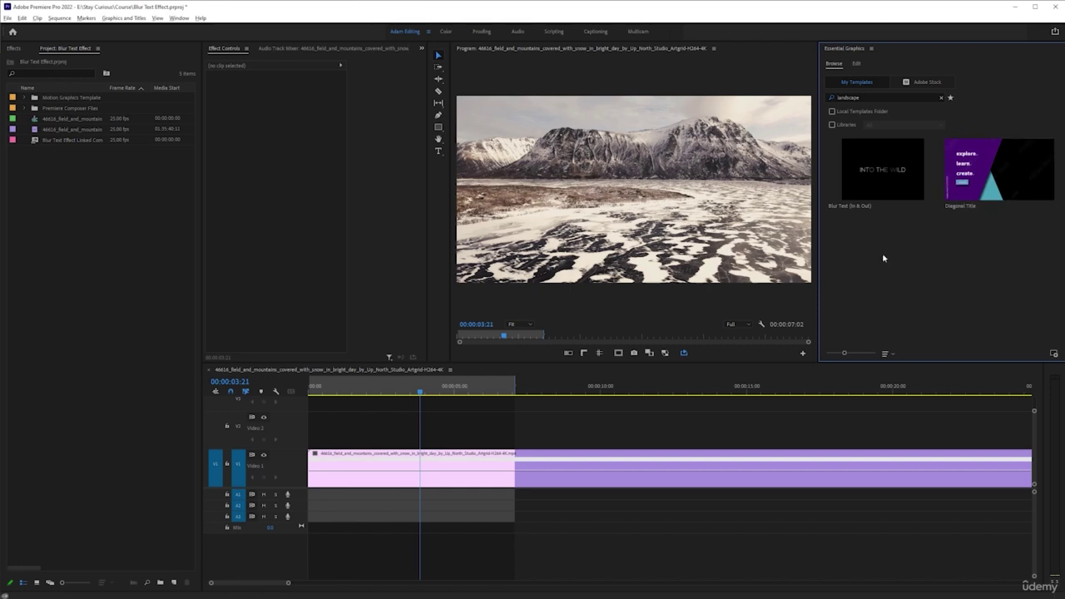
click(866, 176)
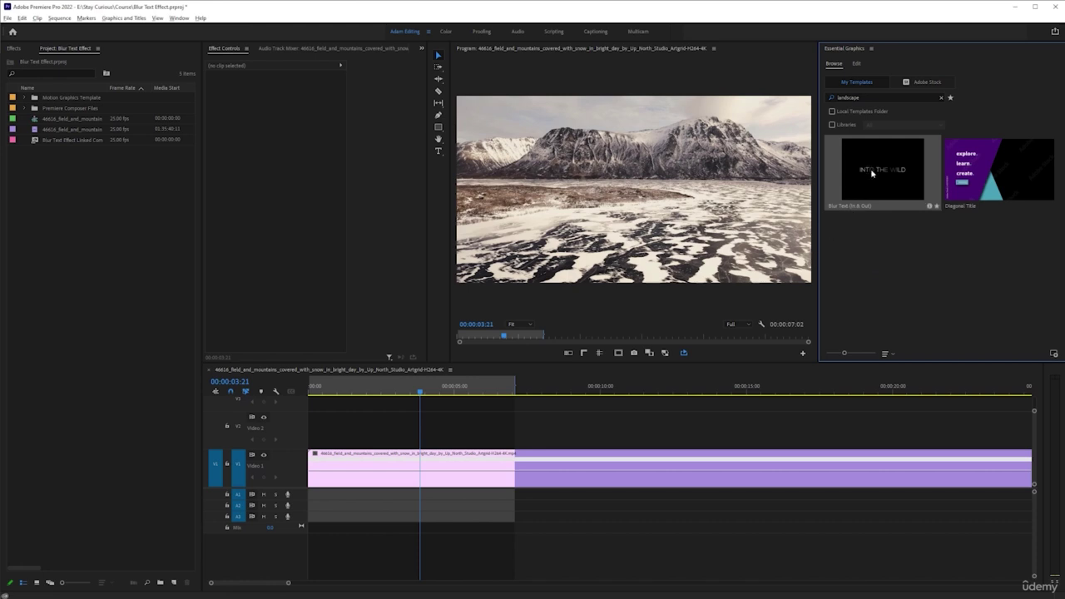
Step: Place Blur Text (In & Out) on V2 above the footage and change its text to 'Come with me'
drag(871, 170, 306, 424)
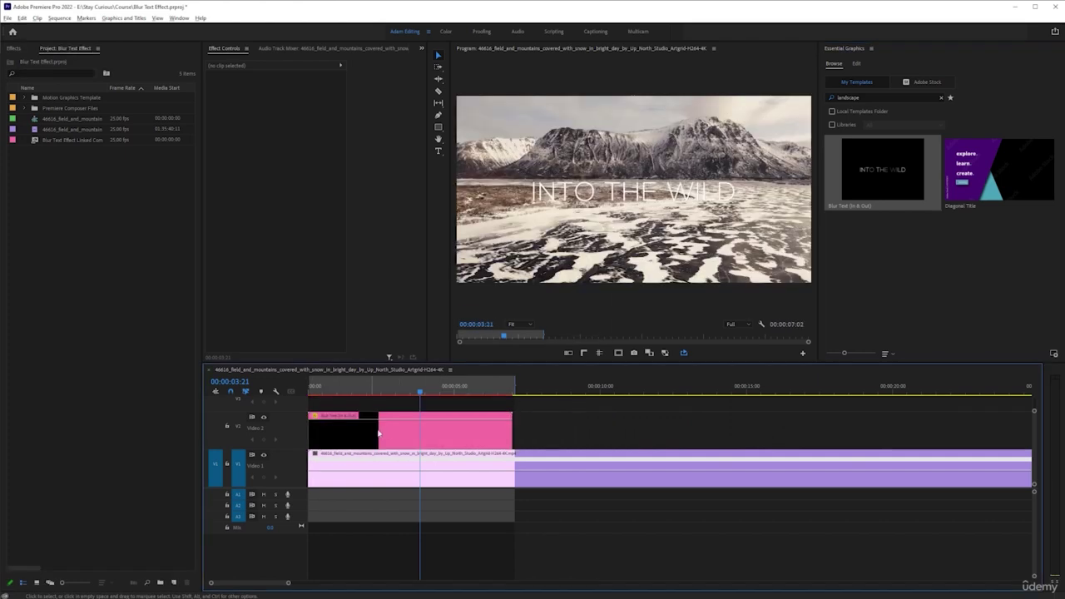
click(381, 434)
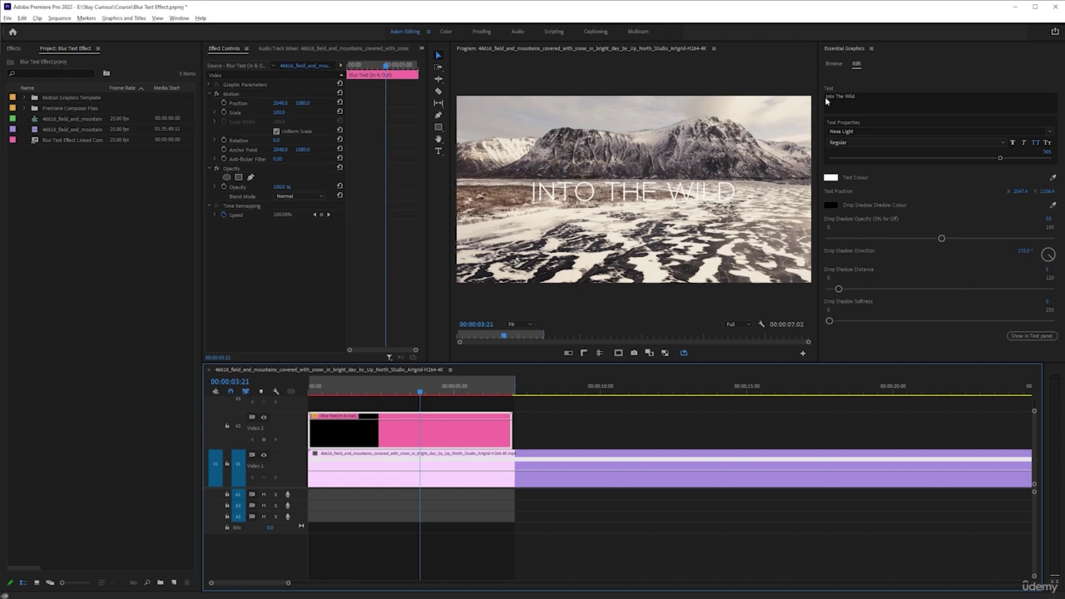
click(881, 102)
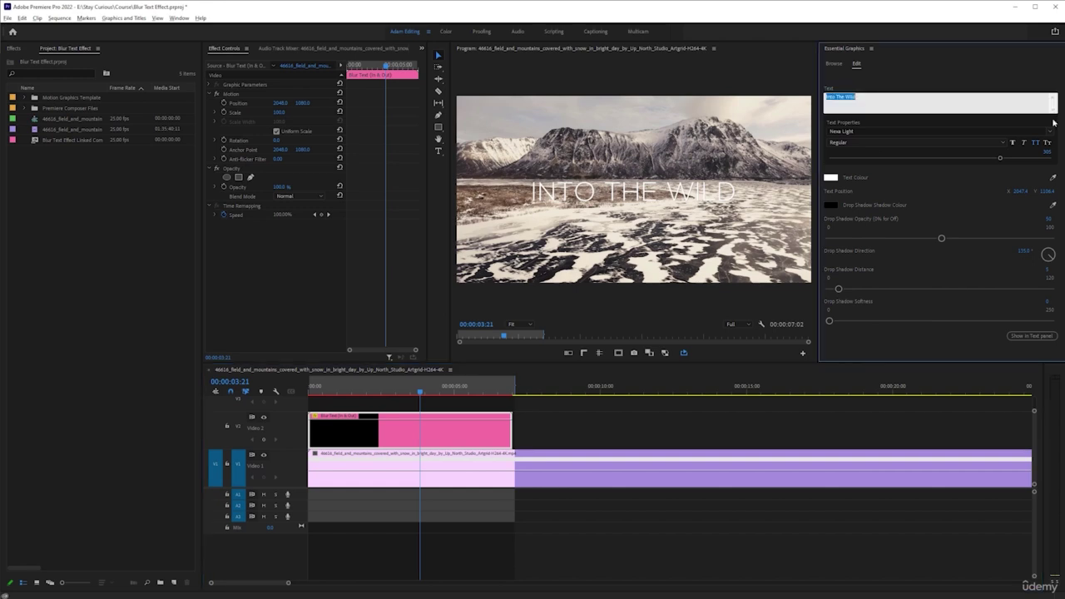
text(Come with me)
click(892, 90)
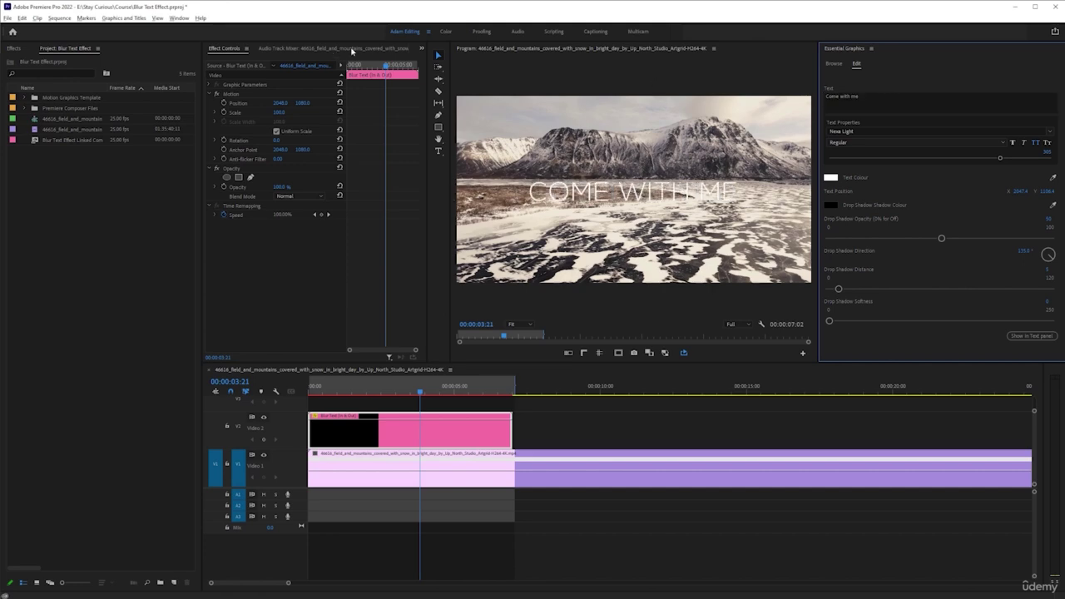
Step: Open the Premiere Composer panel and select the Blur Text clip to view its properties
click(180, 19)
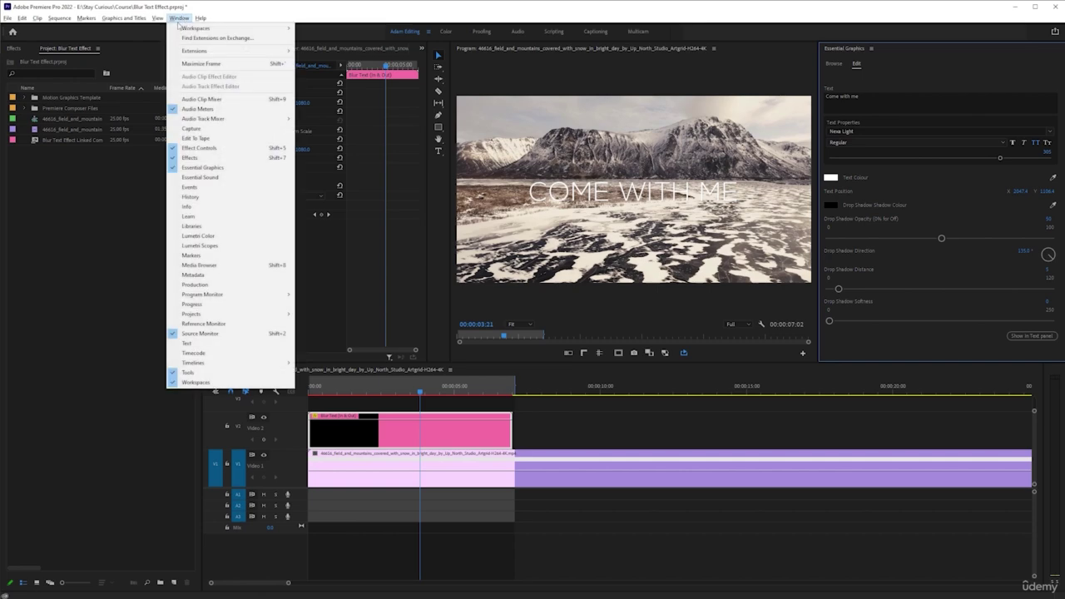
mouse_move(250, 51)
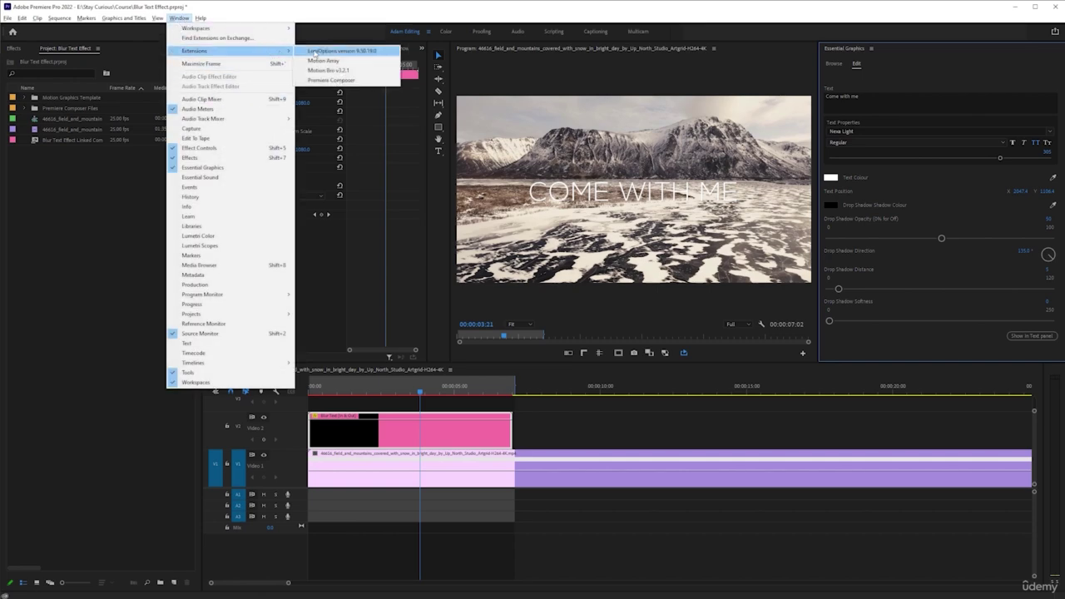
click(366, 82)
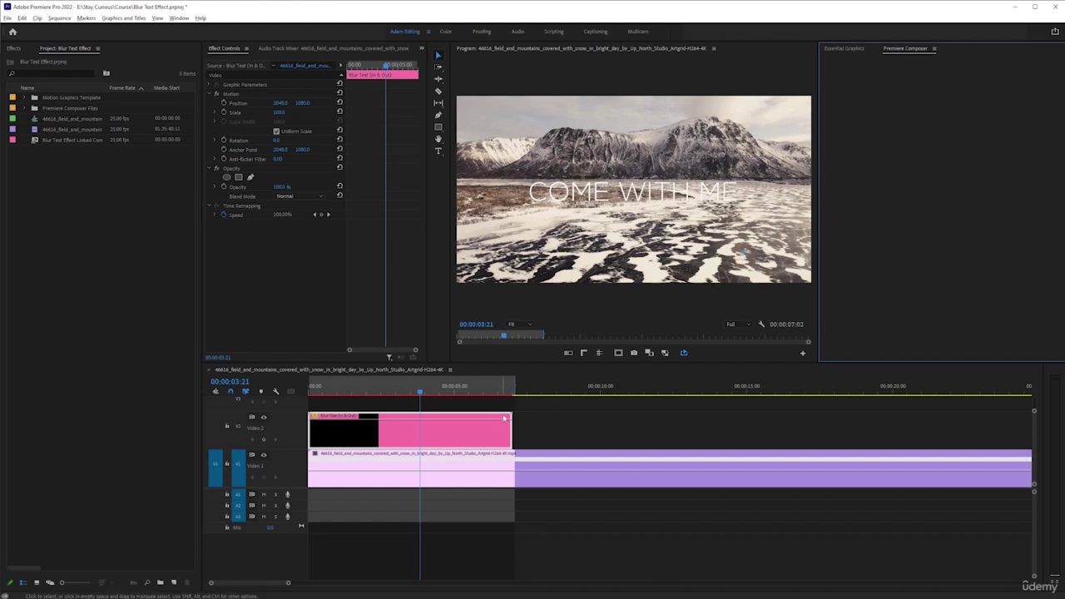
click(449, 436)
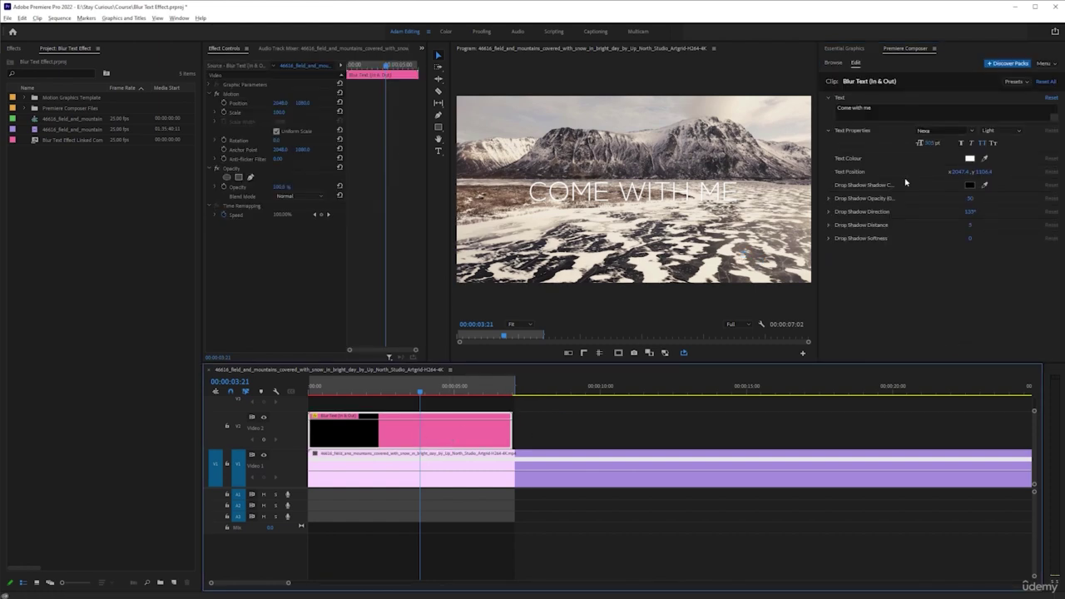
click(909, 50)
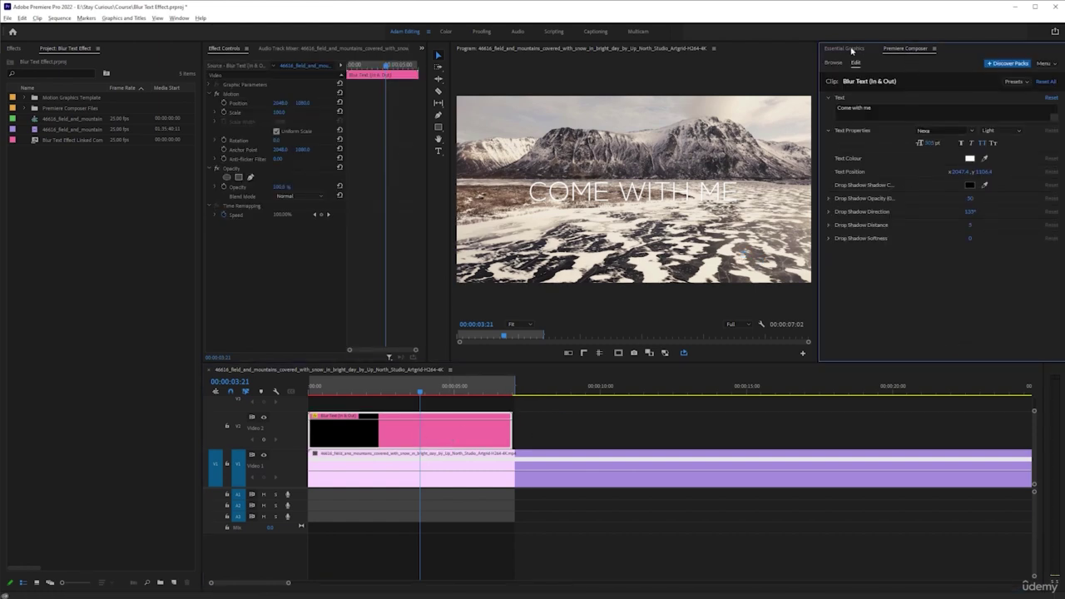
click(851, 50)
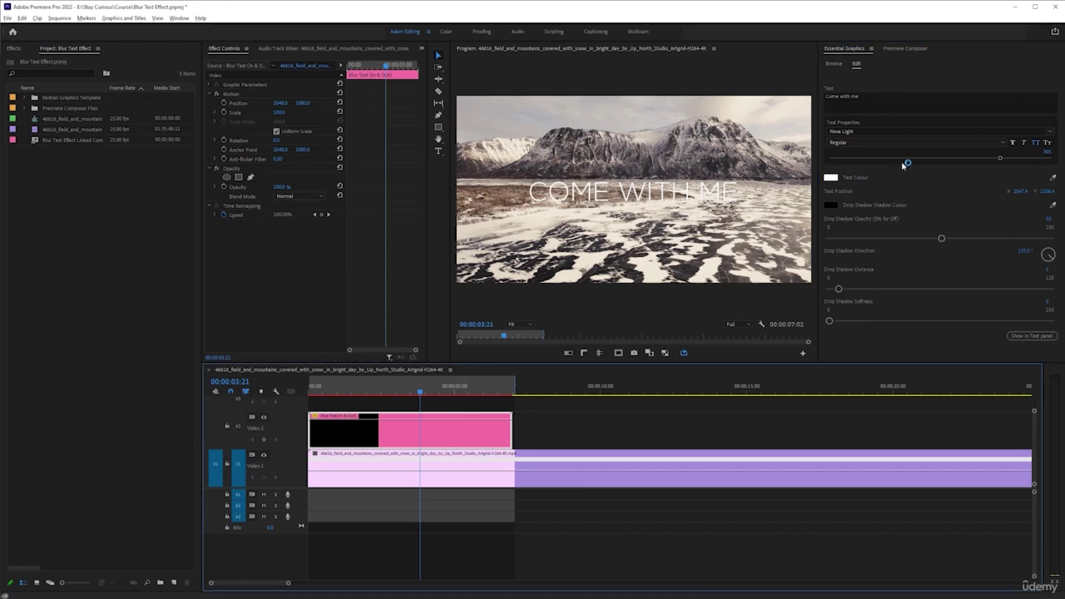
click(906, 48)
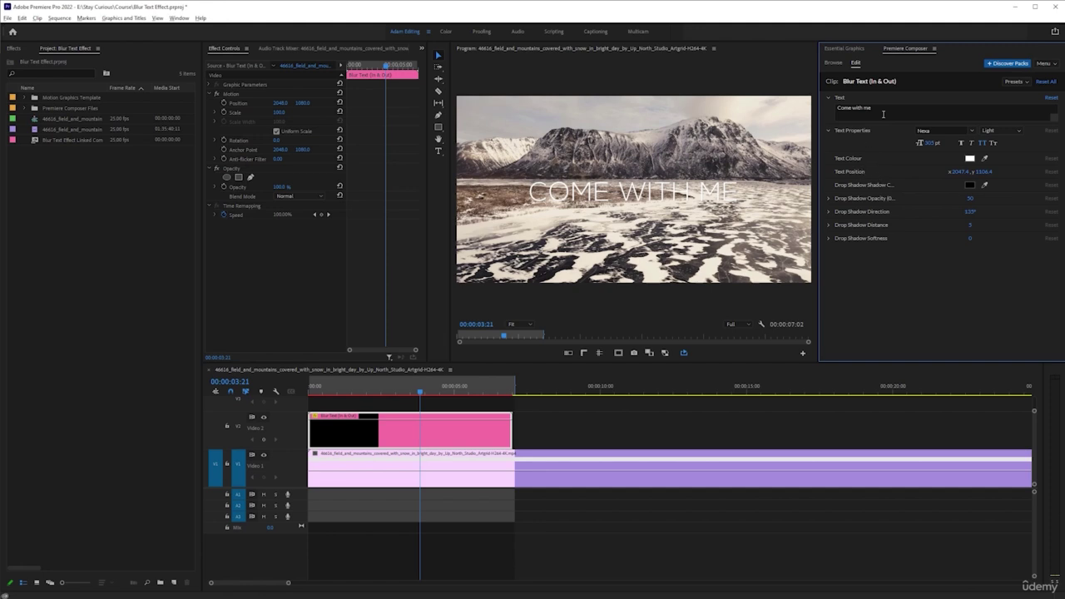
Step: Change the title text to "Let's go away" and raise drop shadow opacity to 100
click(884, 114)
key(ctrl+a)
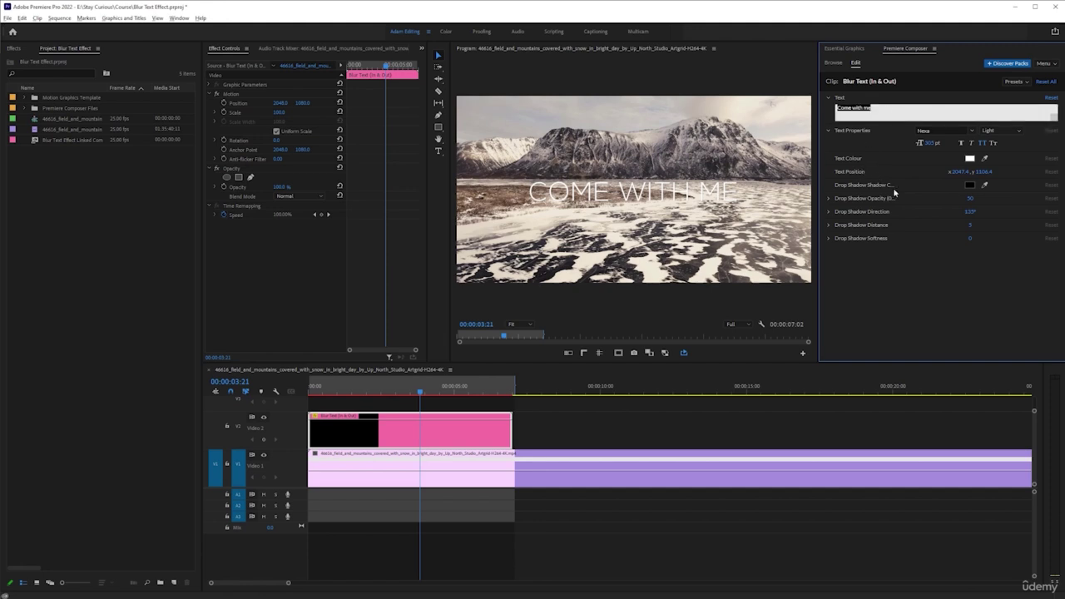
text(Le)
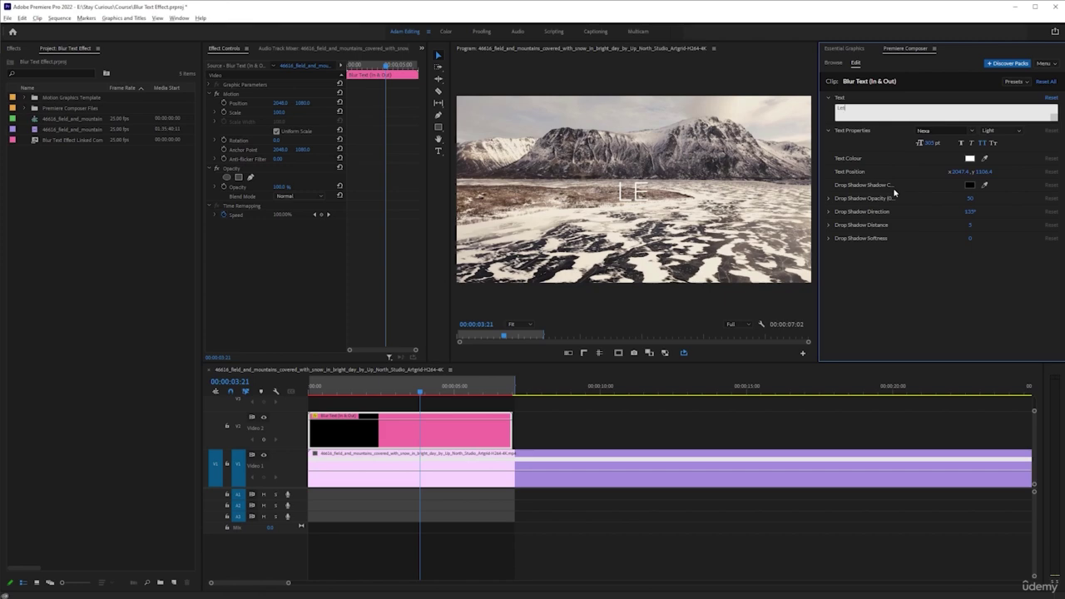
text(t)
text('s go)
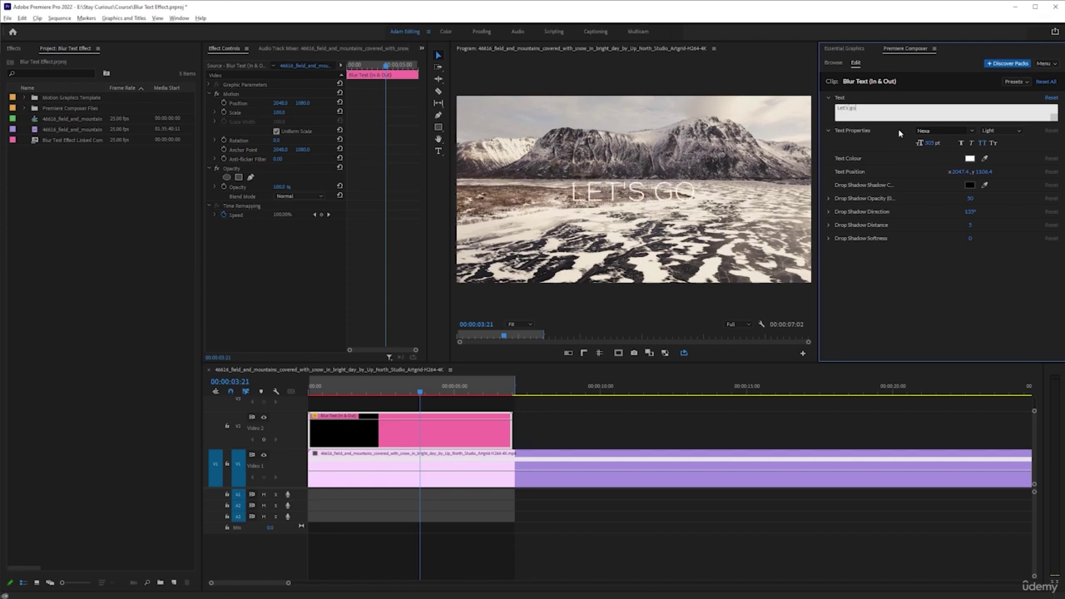
text( away)
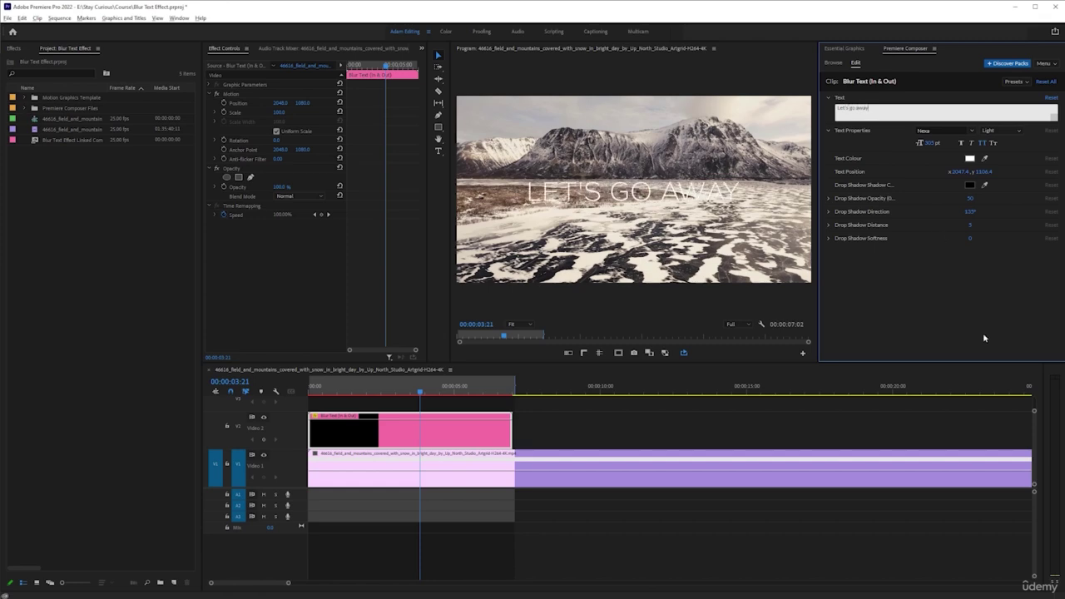
click(973, 323)
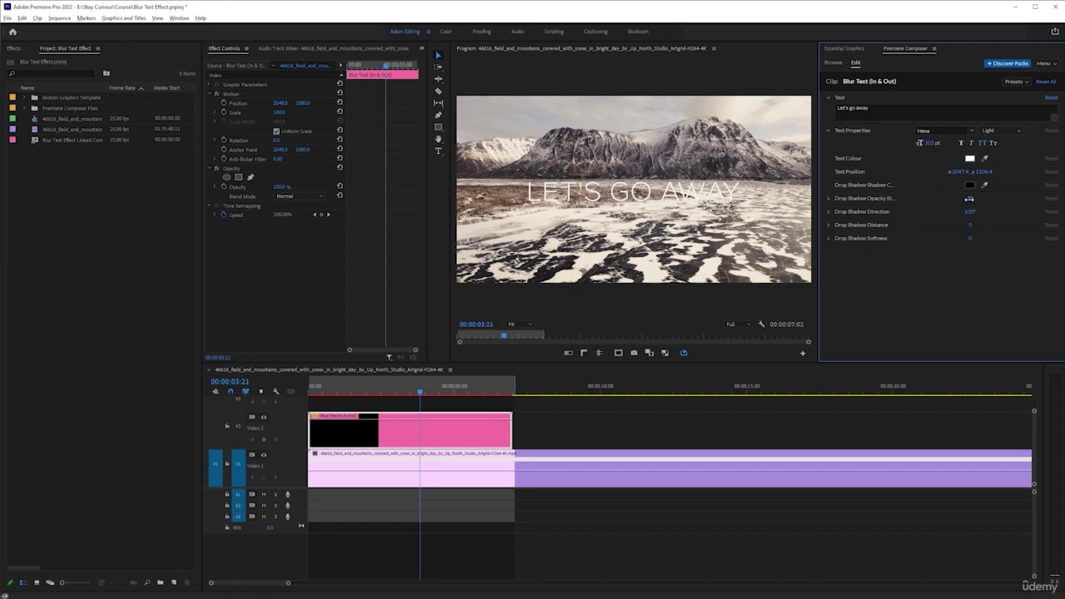
drag(969, 199, 1015, 199)
click(848, 48)
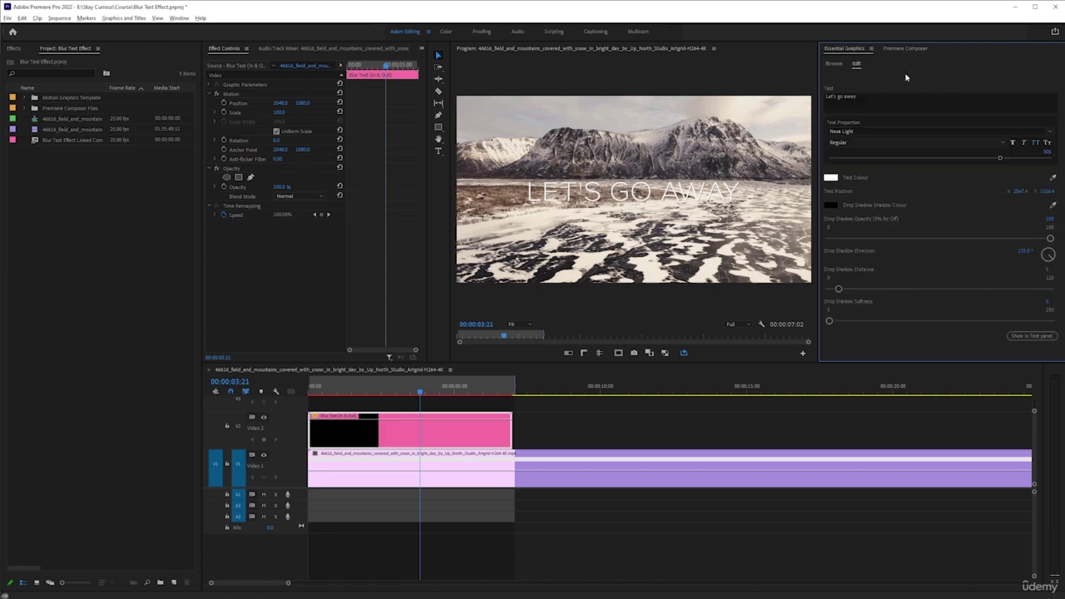
Step: Set the LET'S GO AWAY title's drop shadow distance to 10 and softness to 11
click(911, 50)
click(841, 50)
click(912, 50)
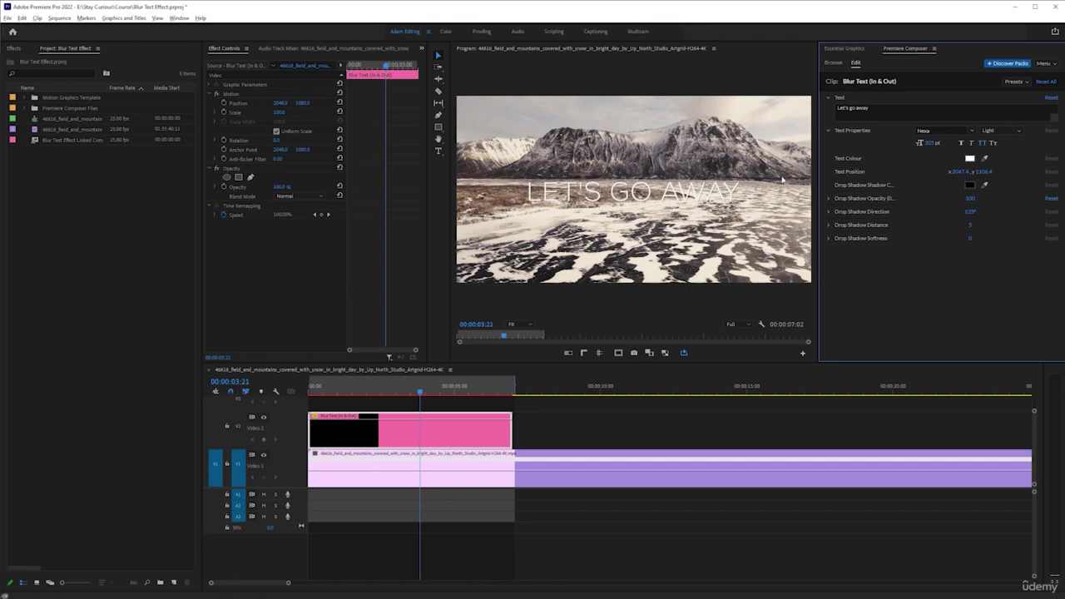
click(855, 50)
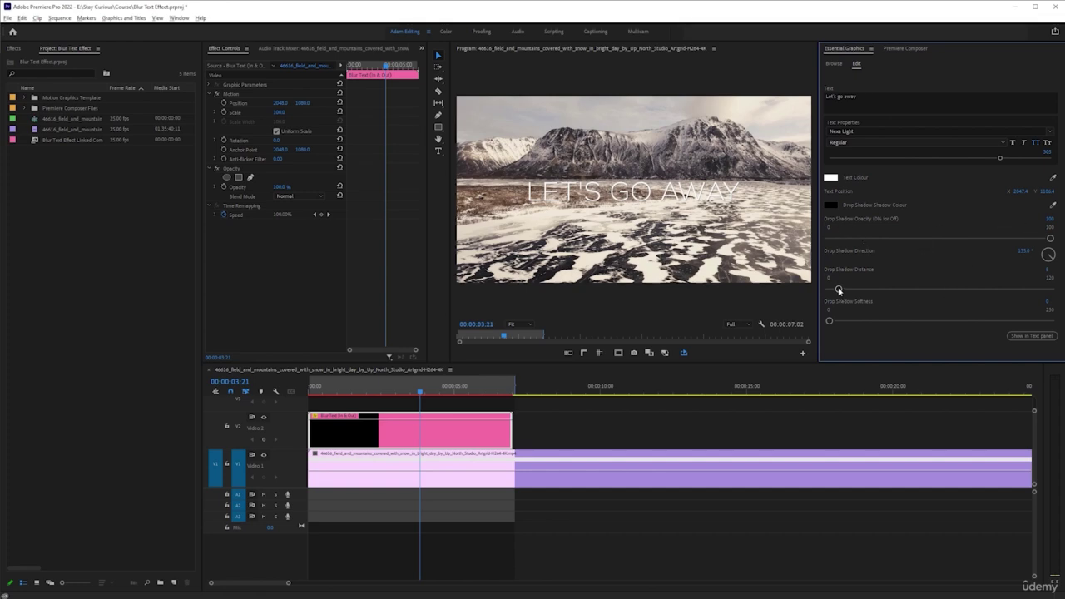
drag(839, 288, 880, 293)
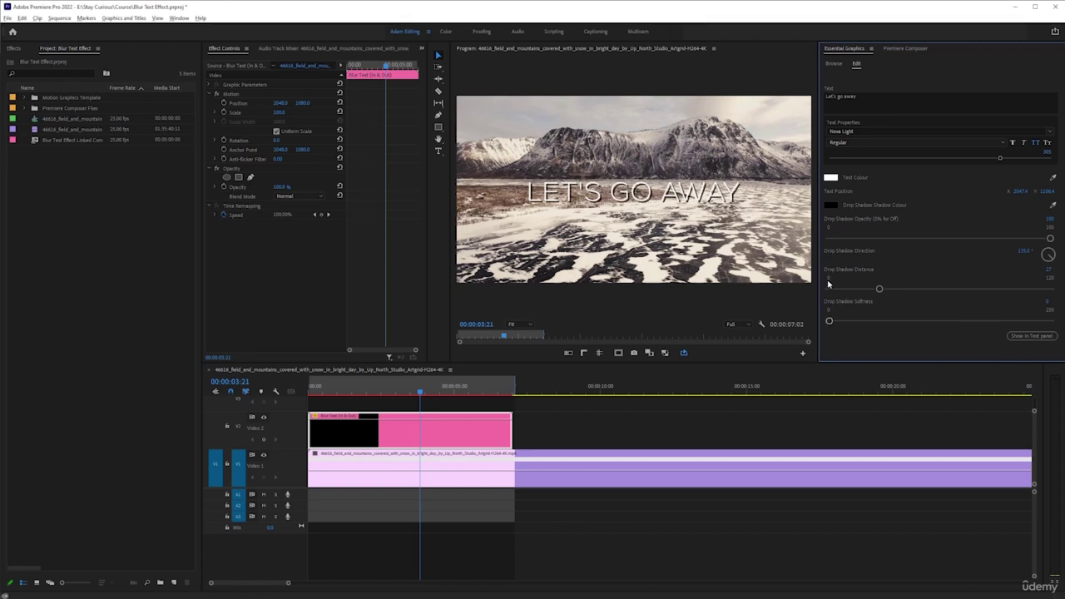
click(848, 290)
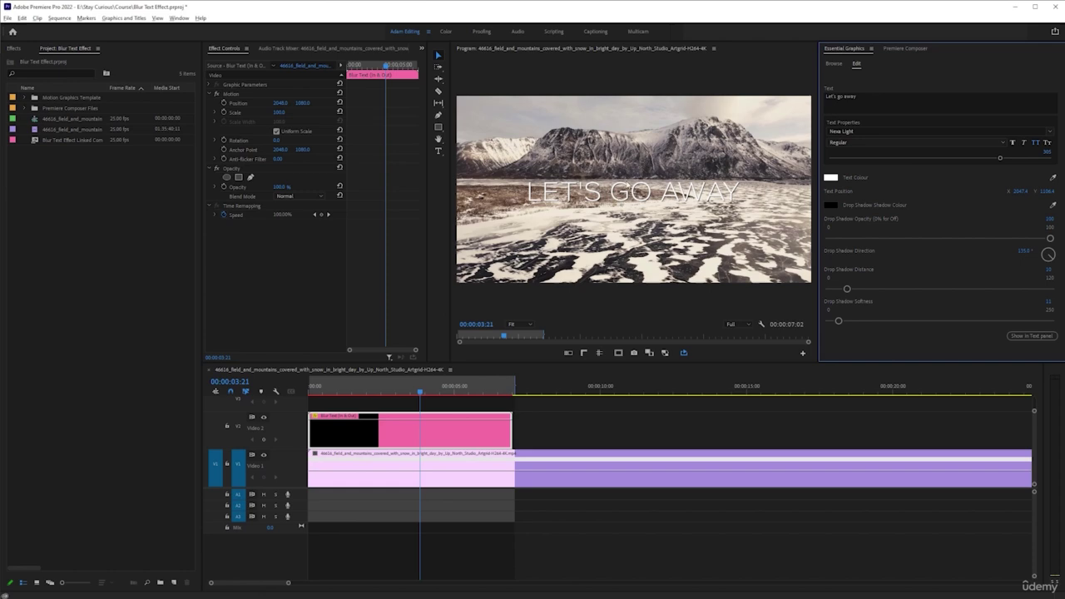
Step: Try Museo, then set the title font to Norwester and widen its tracking slightly
click(1050, 131)
scroll(904, 205, up, 1)
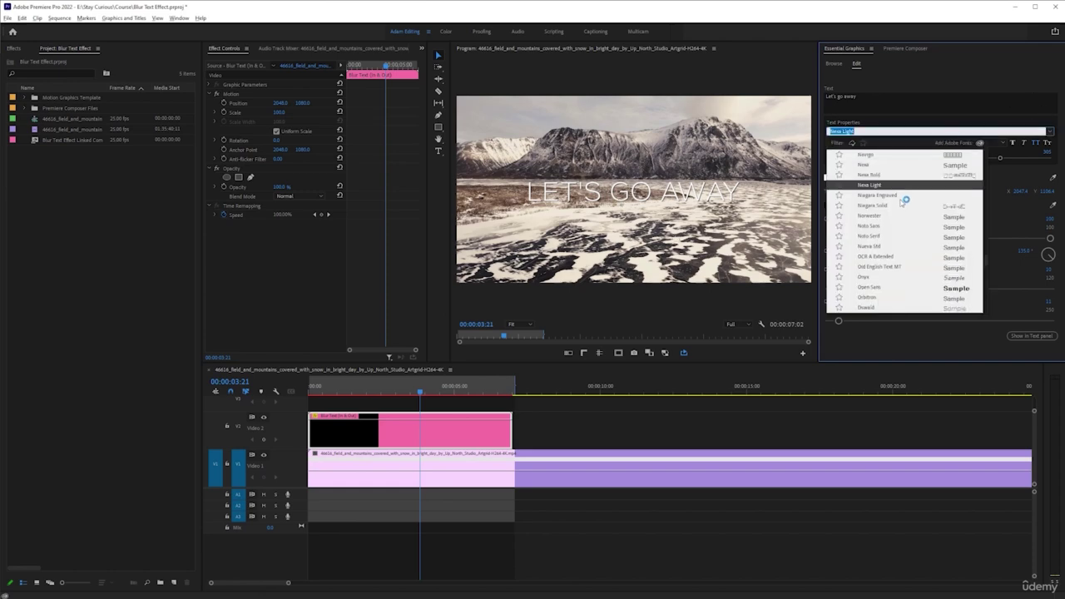
key(Escape)
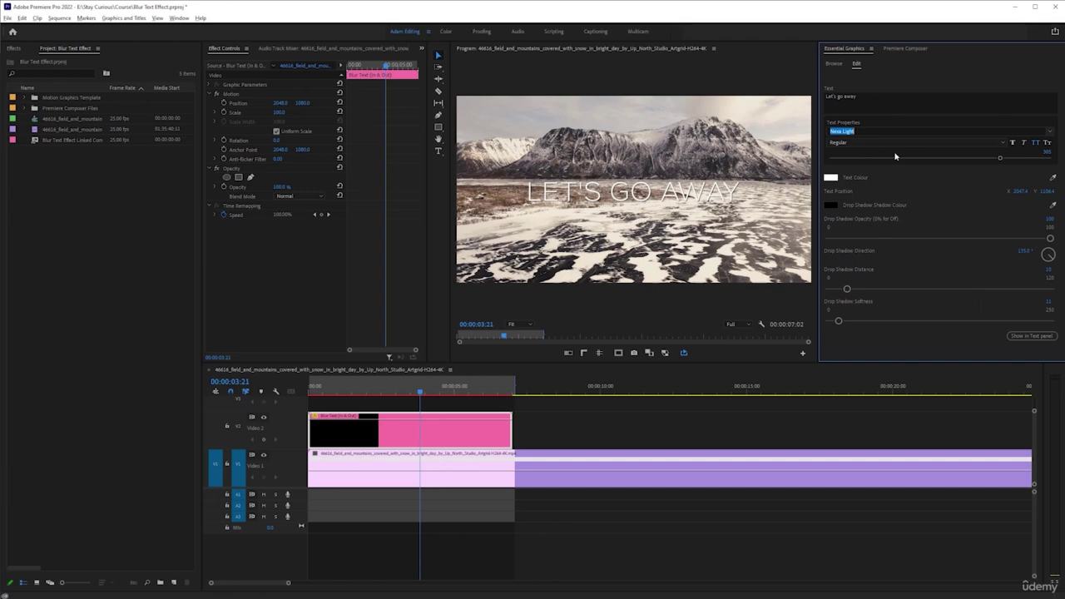
text(Museo)
key(Return)
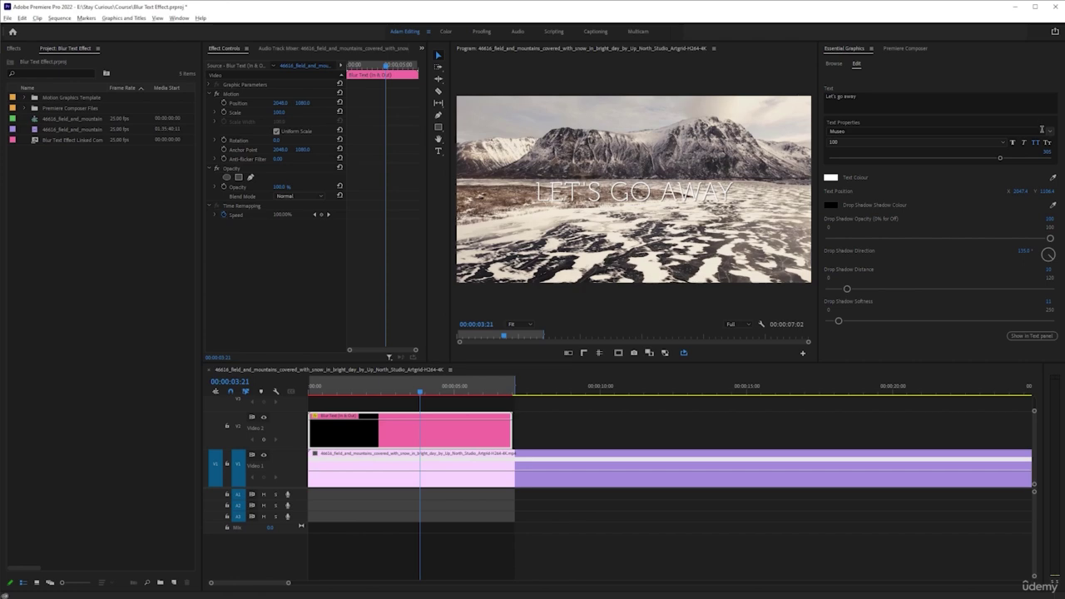
click(1049, 131)
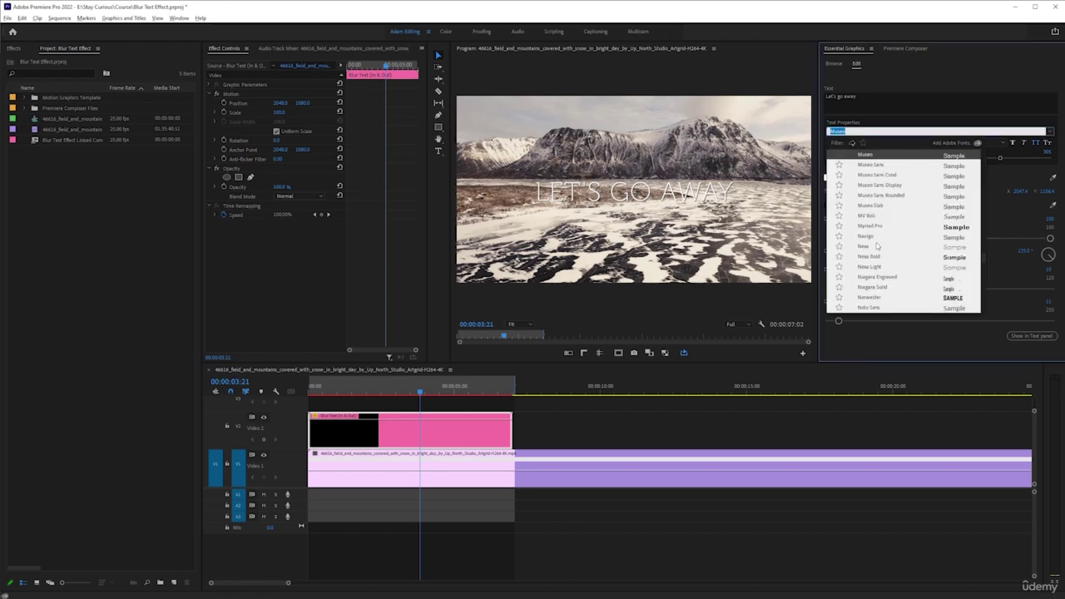
click(880, 298)
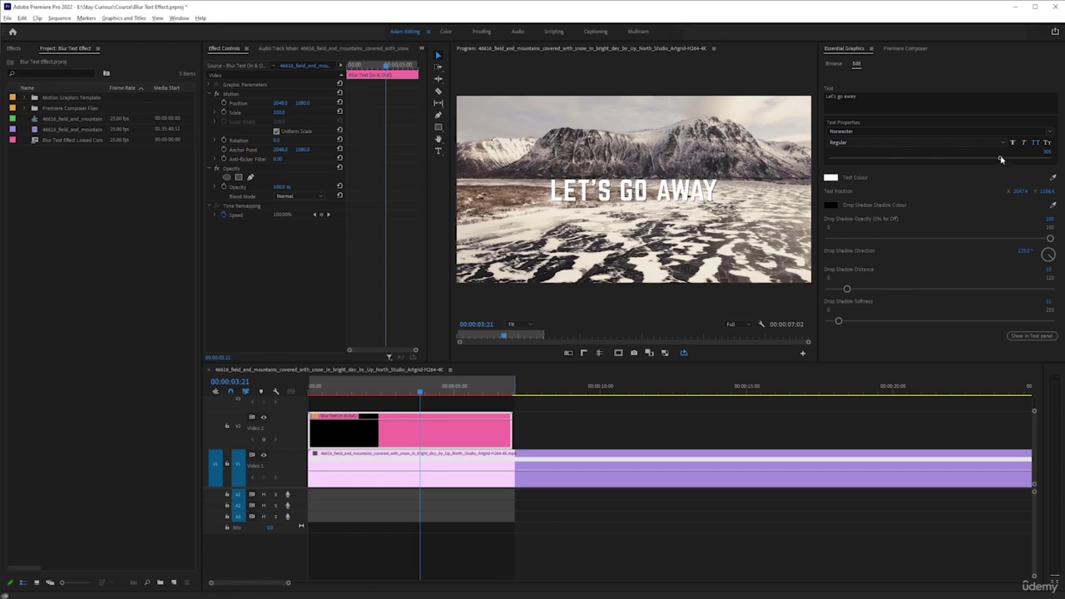
click(1003, 158)
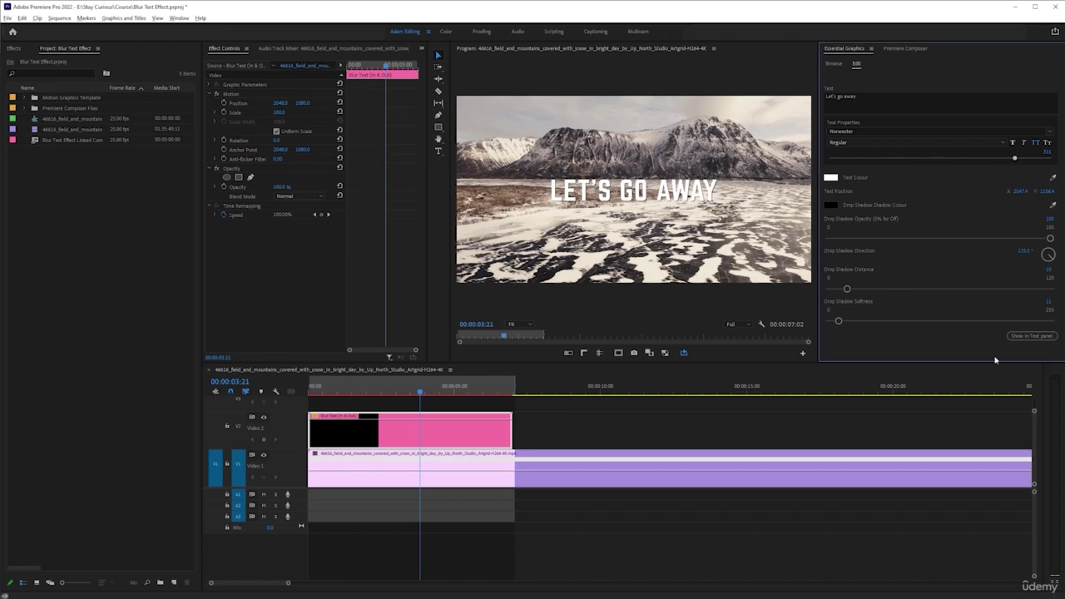
click(353, 390)
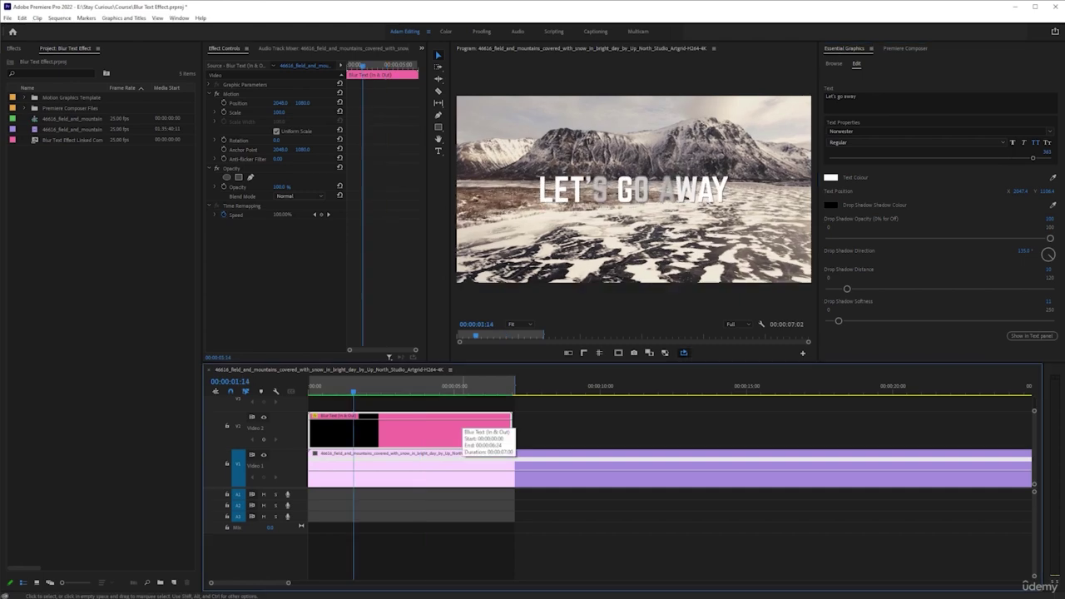
drag(352, 389, 318, 393)
key(space)
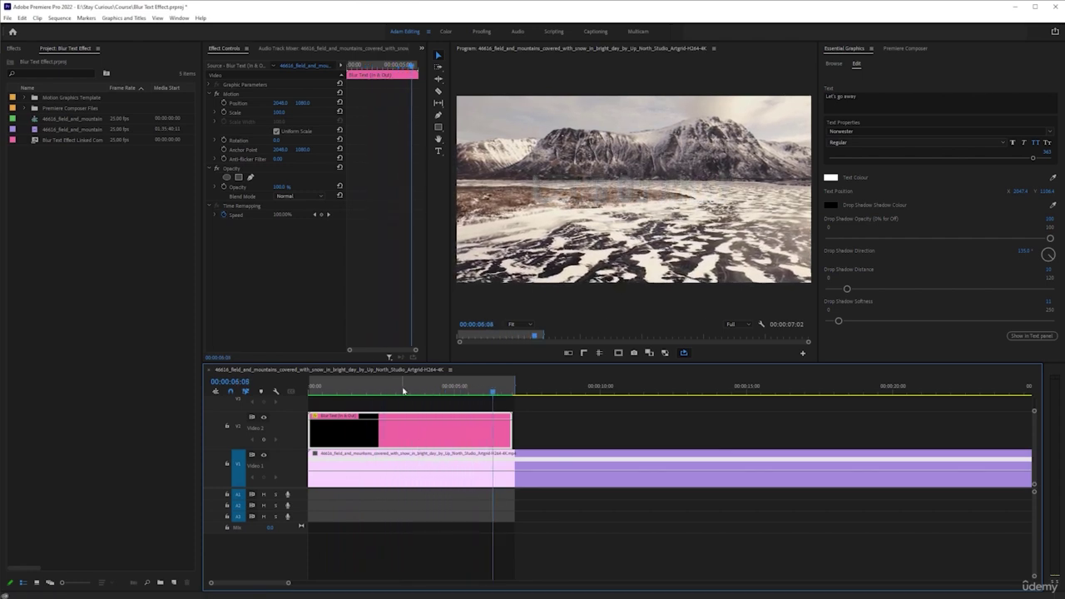
click(402, 390)
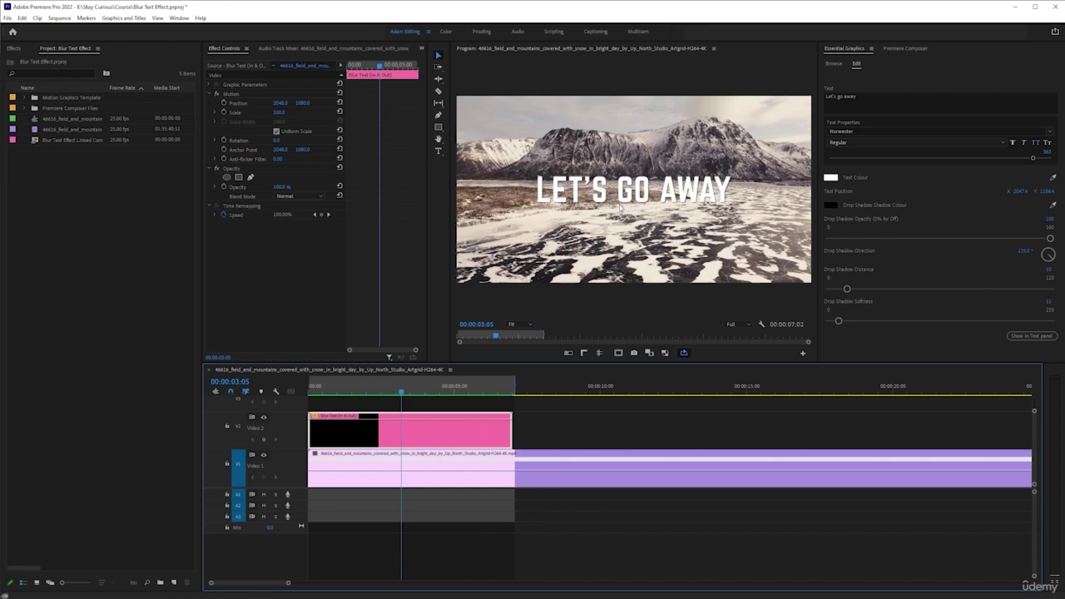
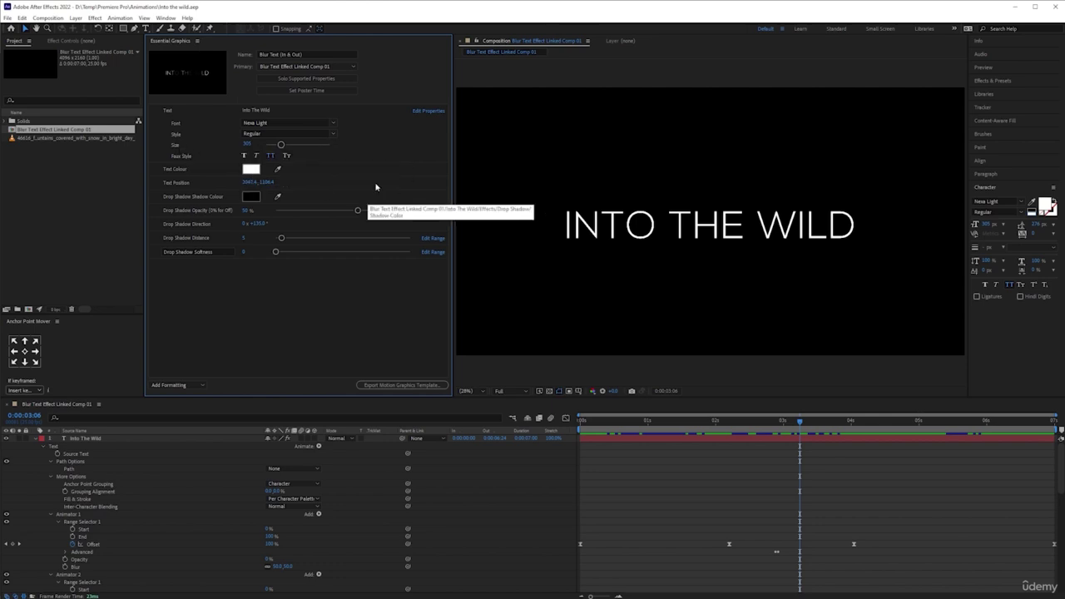
Step: Disable font size adjustment on the title's Text property, keeping font and faux-style controls
click(431, 111)
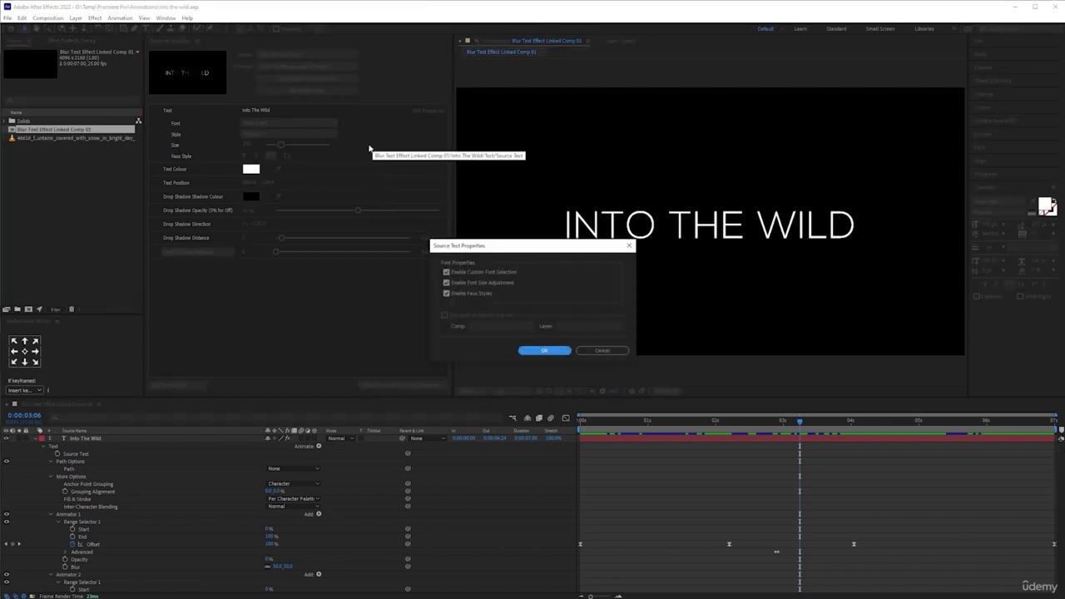
click(446, 283)
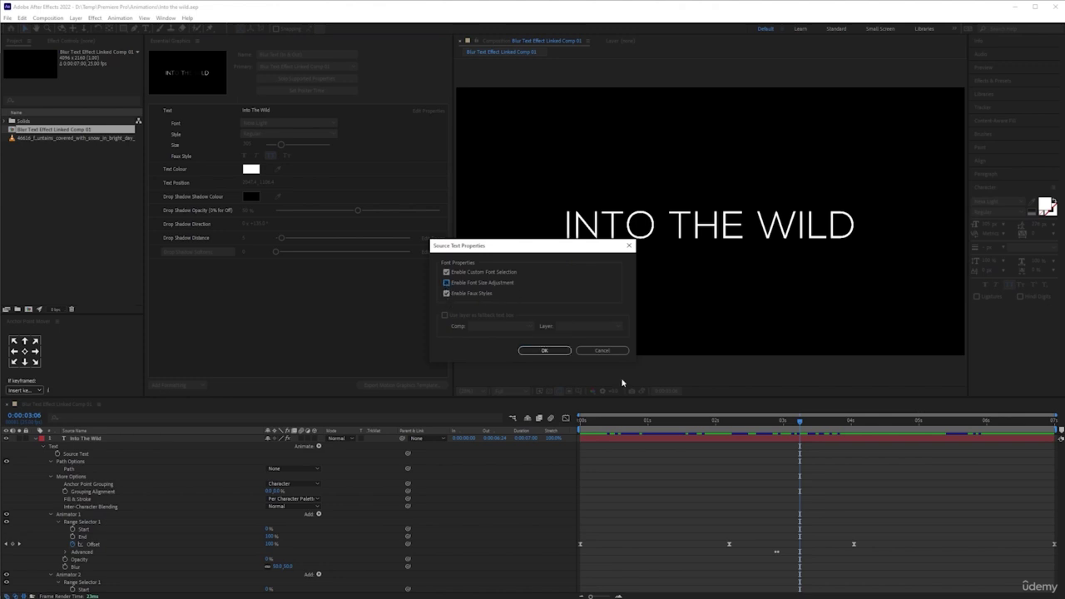
click(549, 351)
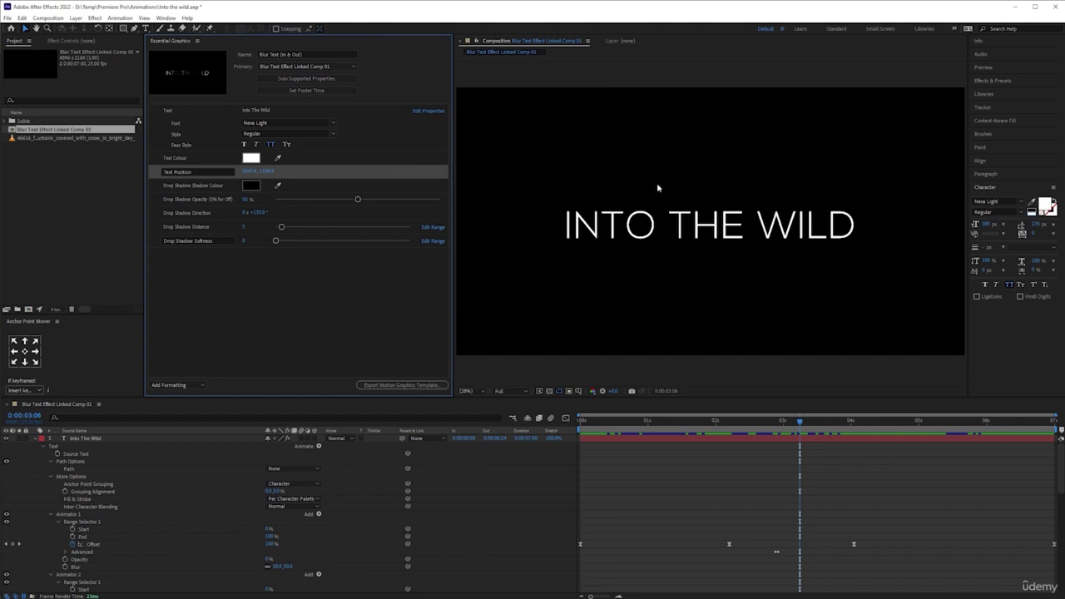
Step: Delete Text Position from Essential Graphics and collapse the Into The Wild layer's properties
click(408, 148)
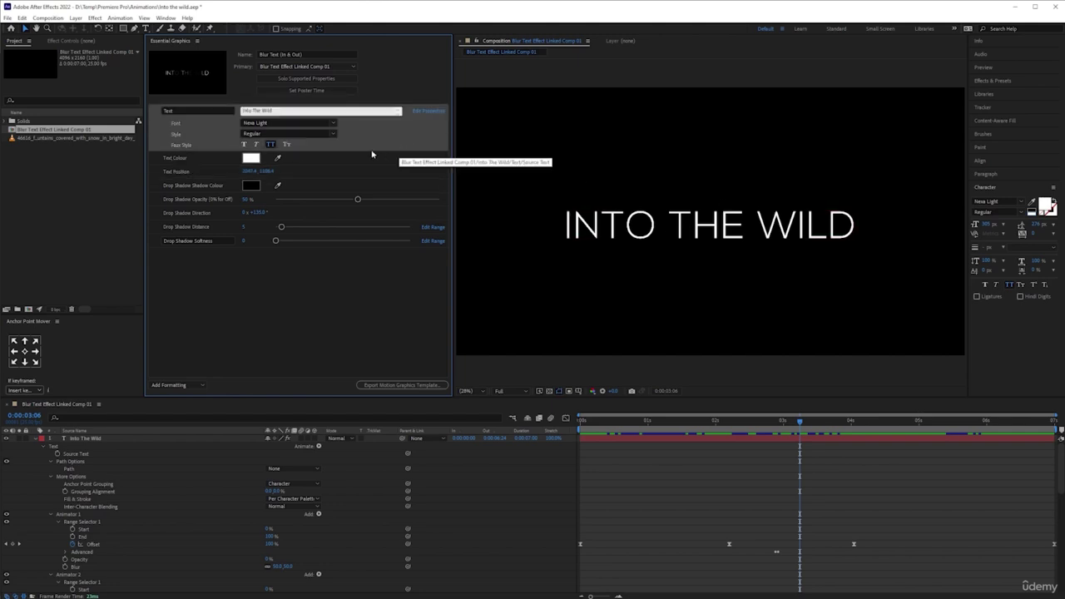
click(318, 177)
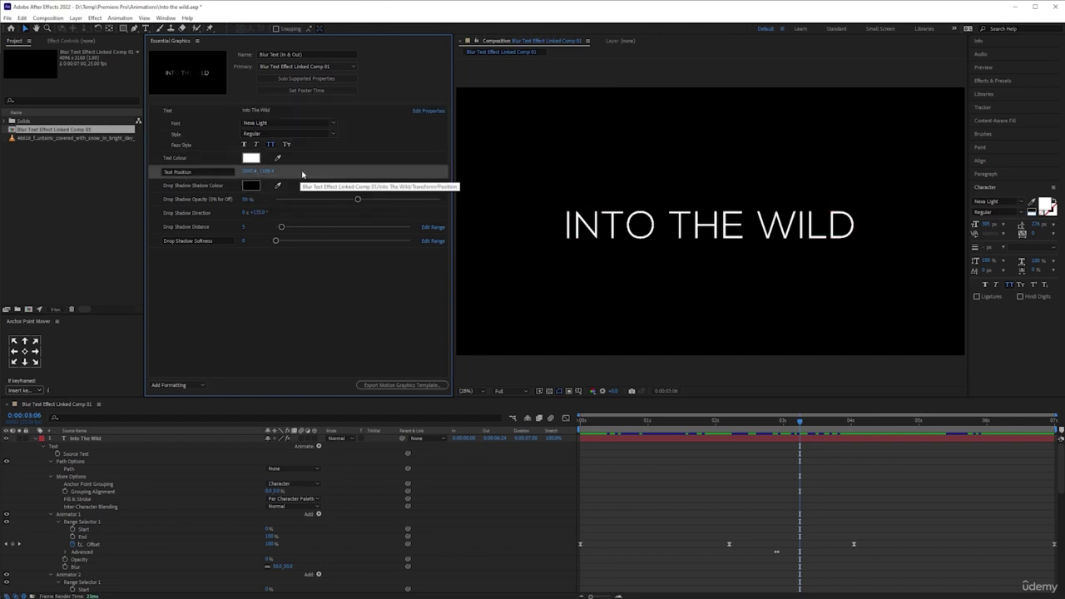
right_click(303, 173)
click(288, 173)
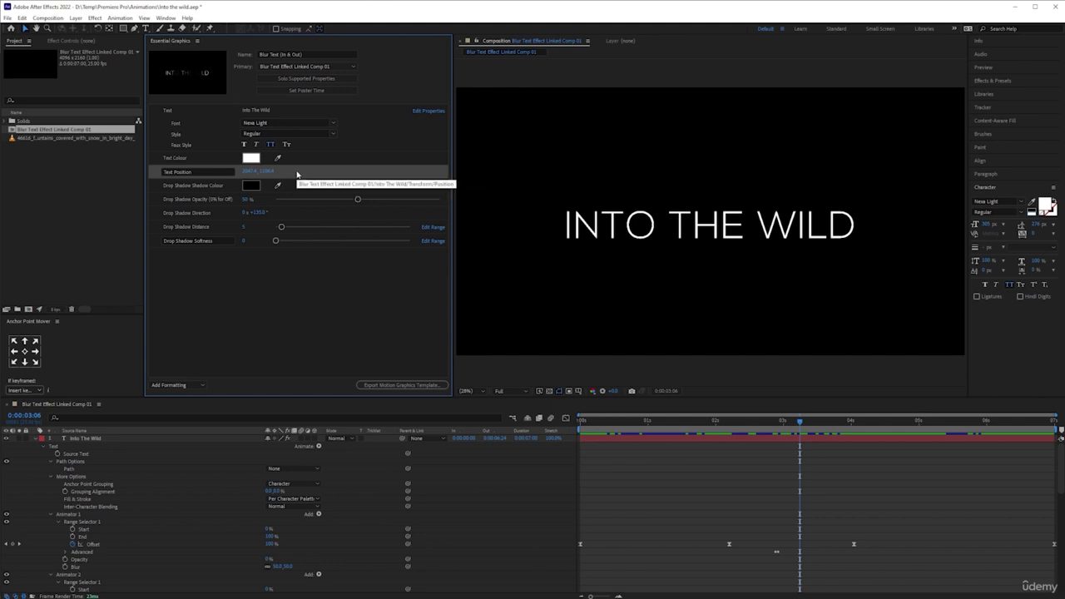
key(Delete)
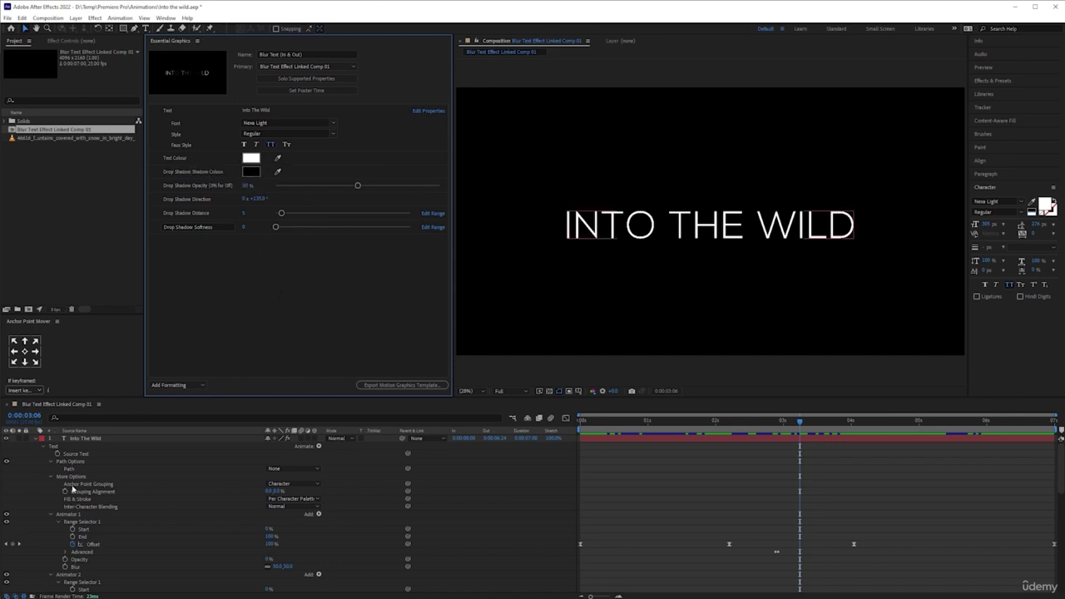
click(33, 439)
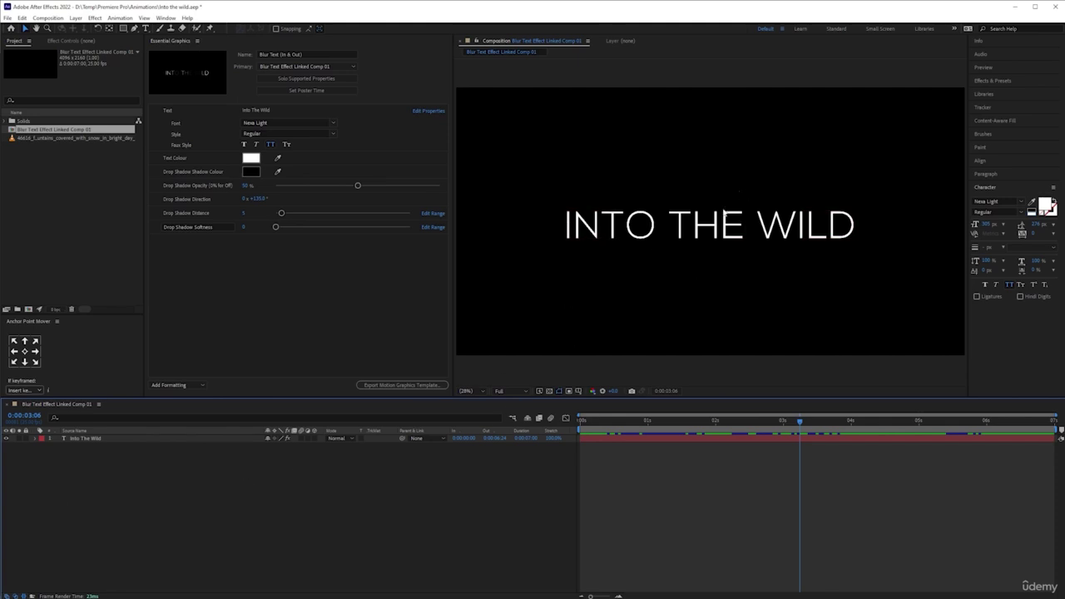
Step: Reset the Into The Wild layer's Position property
click(728, 228)
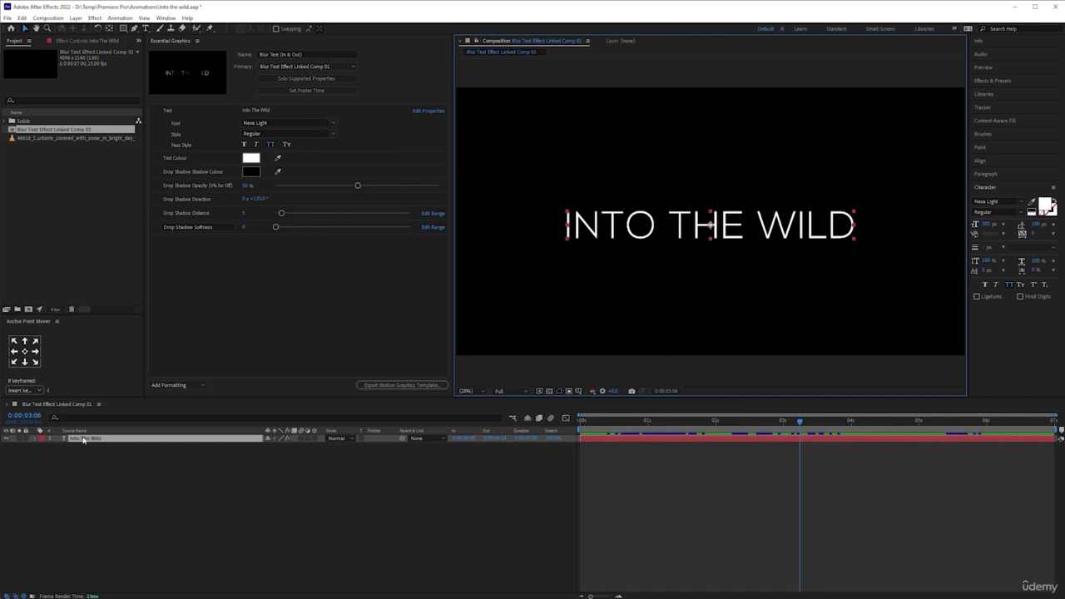
key(p)
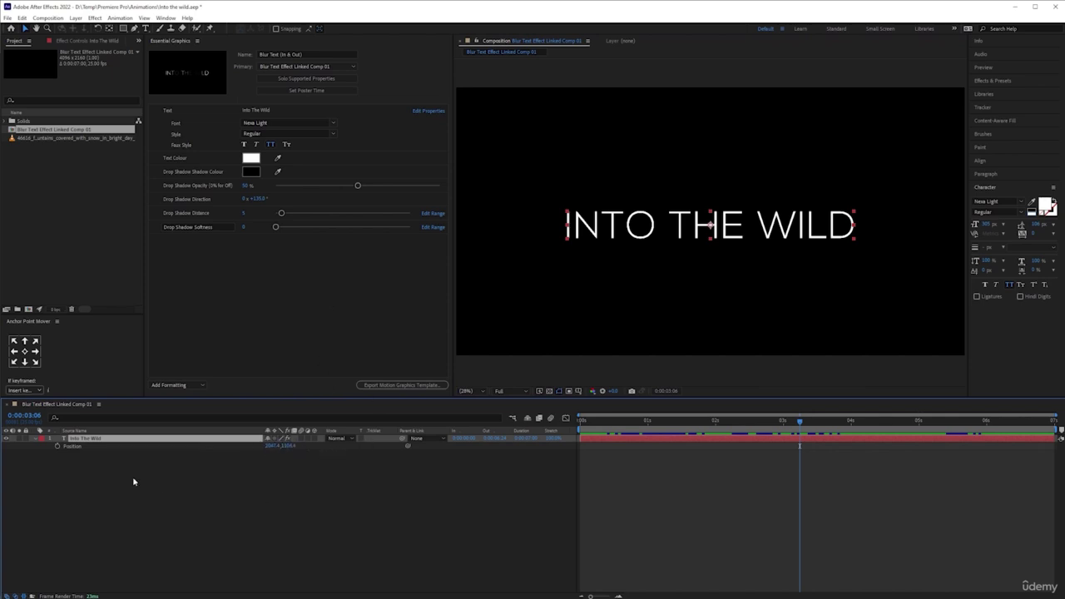
right_click(125, 450)
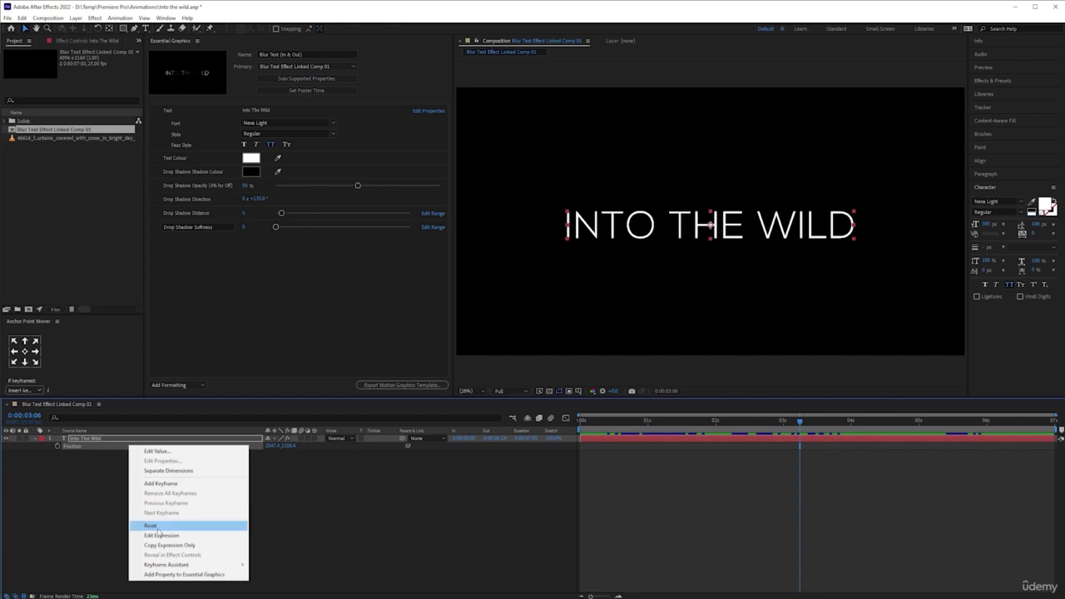
click(158, 527)
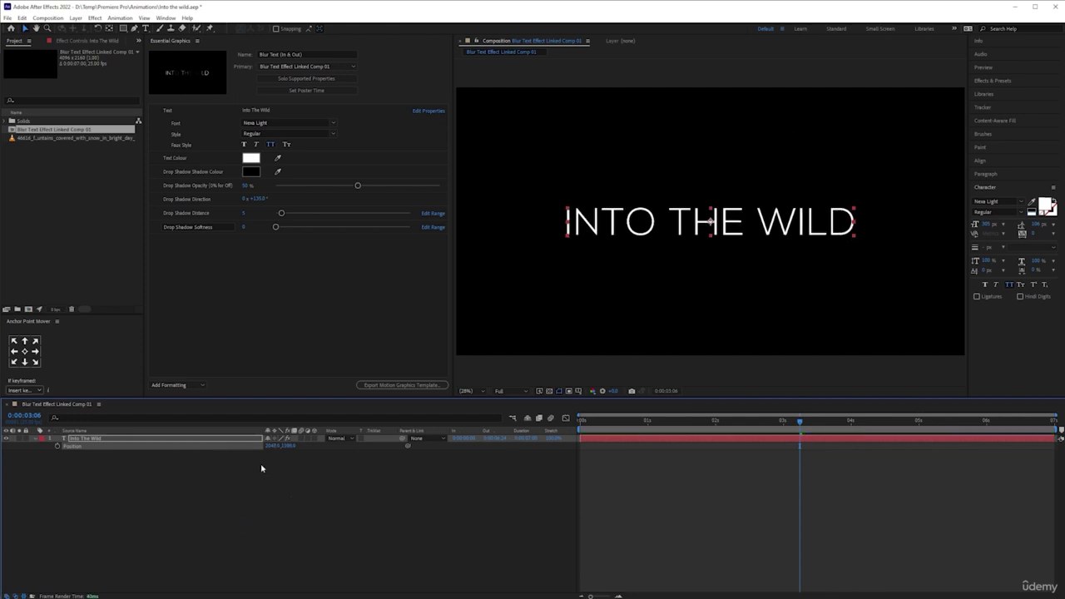
Step: Set the text layer's vertical position to 1106.4
click(288, 446)
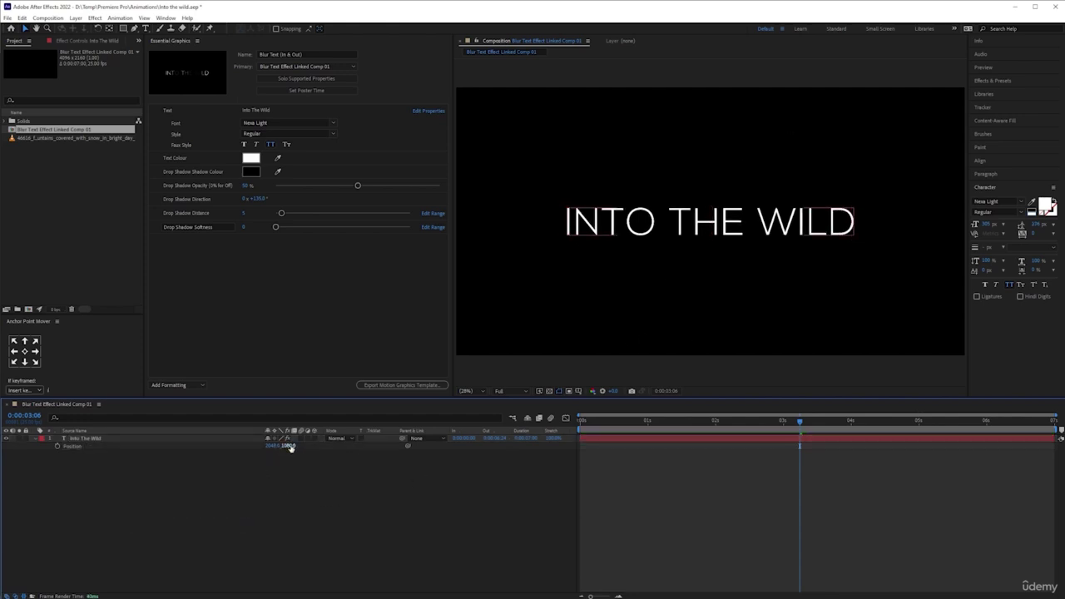
drag(287, 446, 491, 450)
drag(712, 222, 711, 225)
click(288, 468)
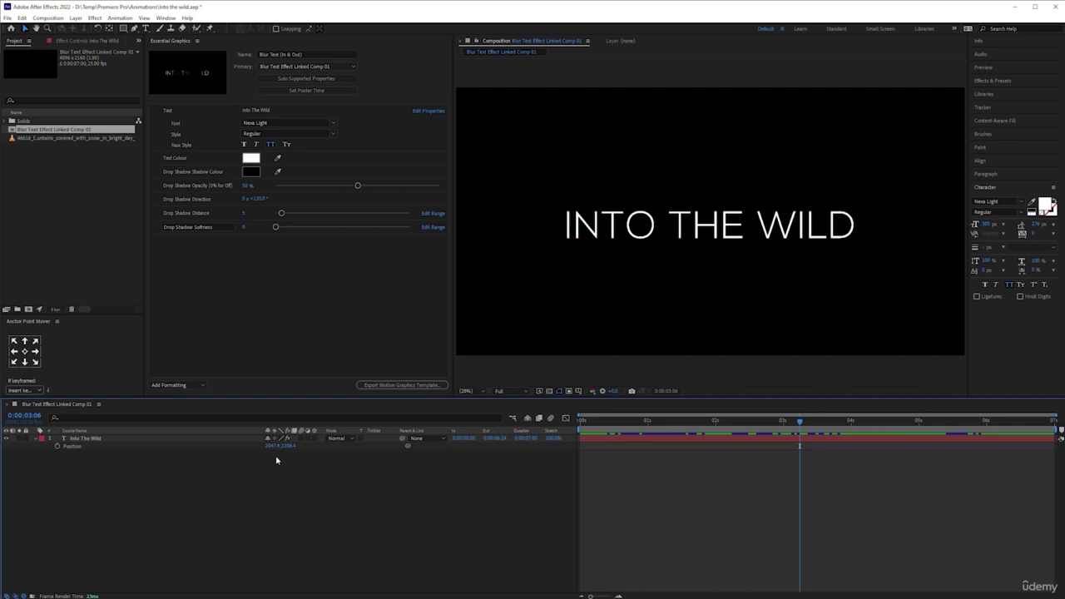
drag(288, 452, 301, 451)
Step: Add a Null Object layer, Null 1, above Into The Wild from the timeline's New menu
right_click(187, 501)
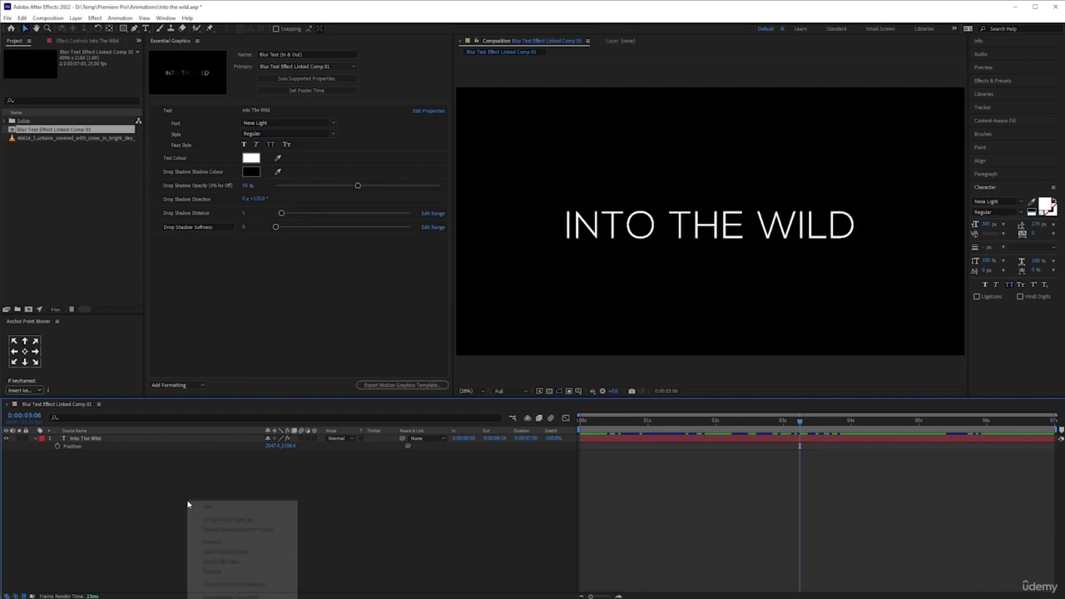
mouse_move(255, 509)
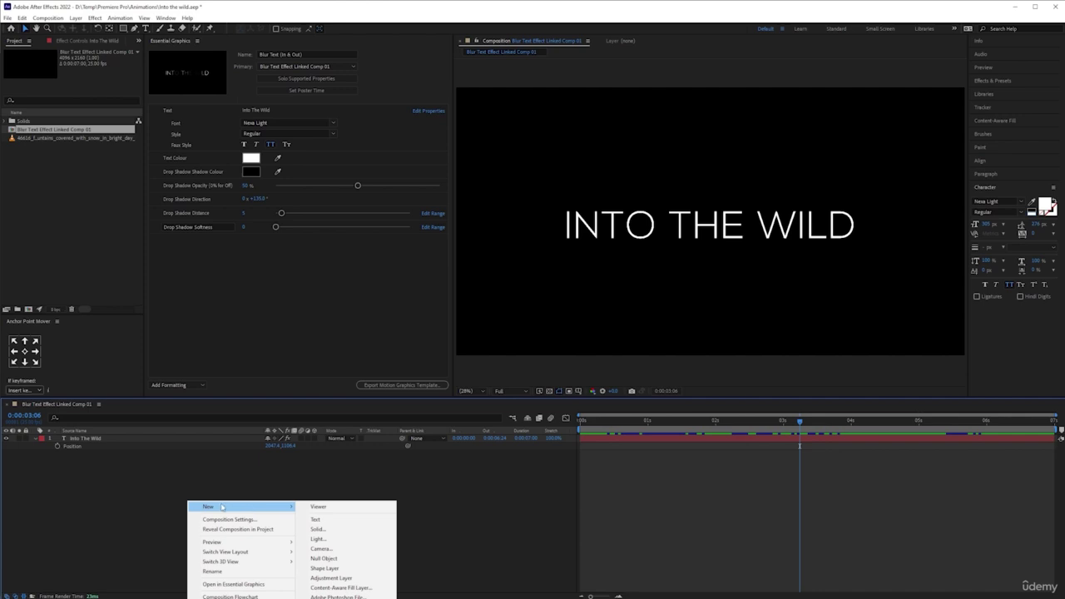
click(266, 490)
right_click(225, 475)
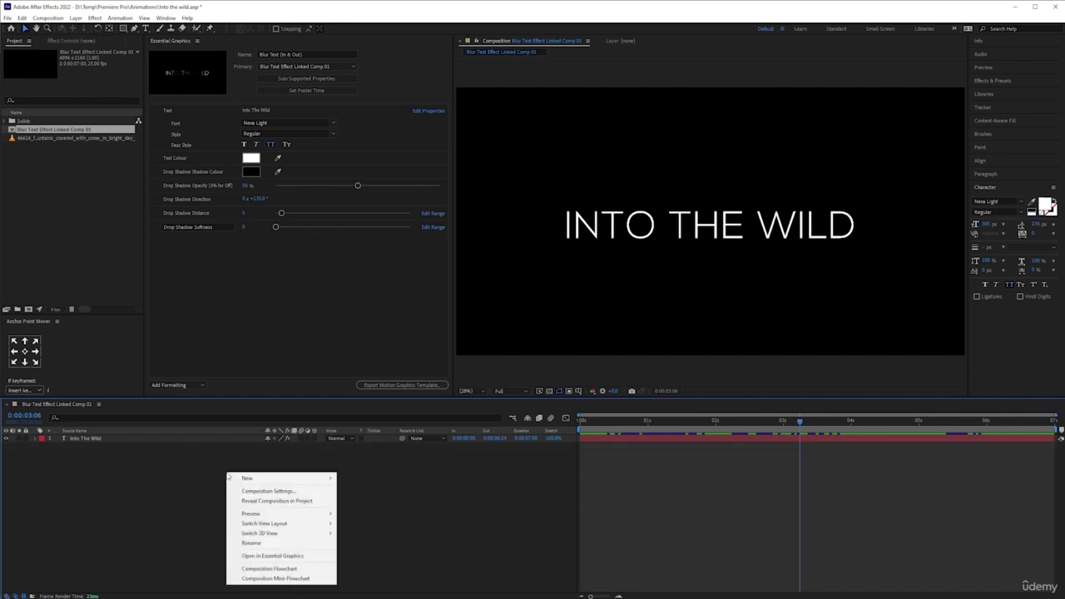
mouse_move(298, 480)
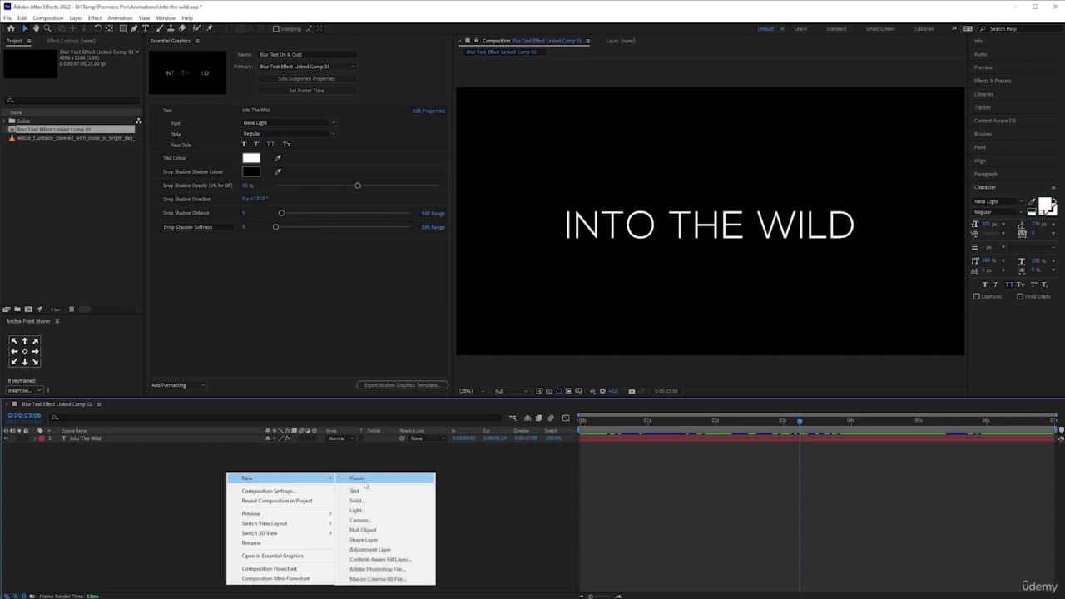
click(385, 530)
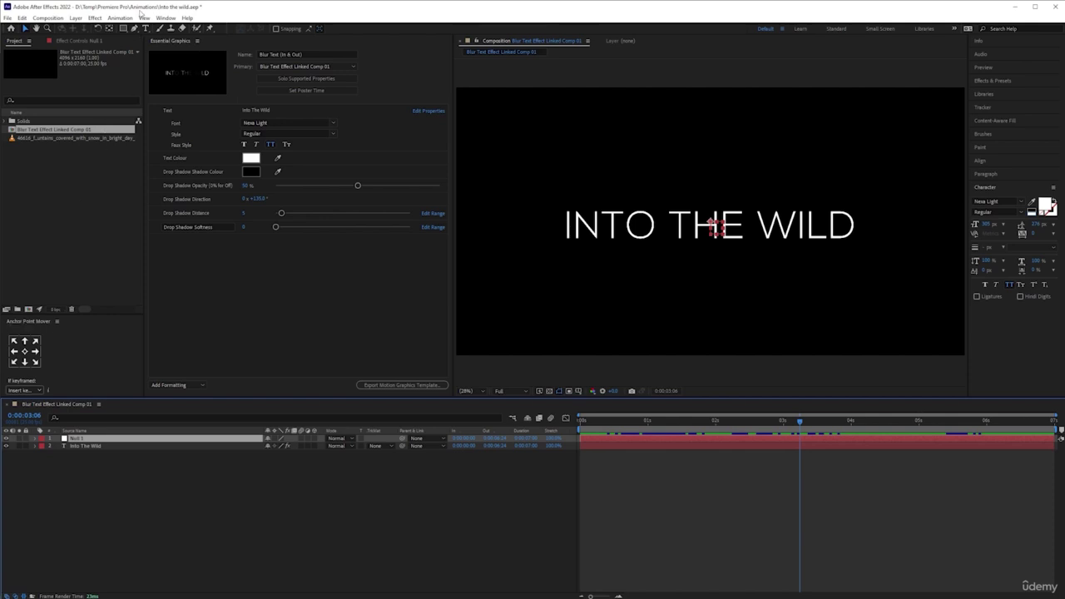
Step: Centre Null 1 vertically in the composition, aligning relative to the composition
click(165, 18)
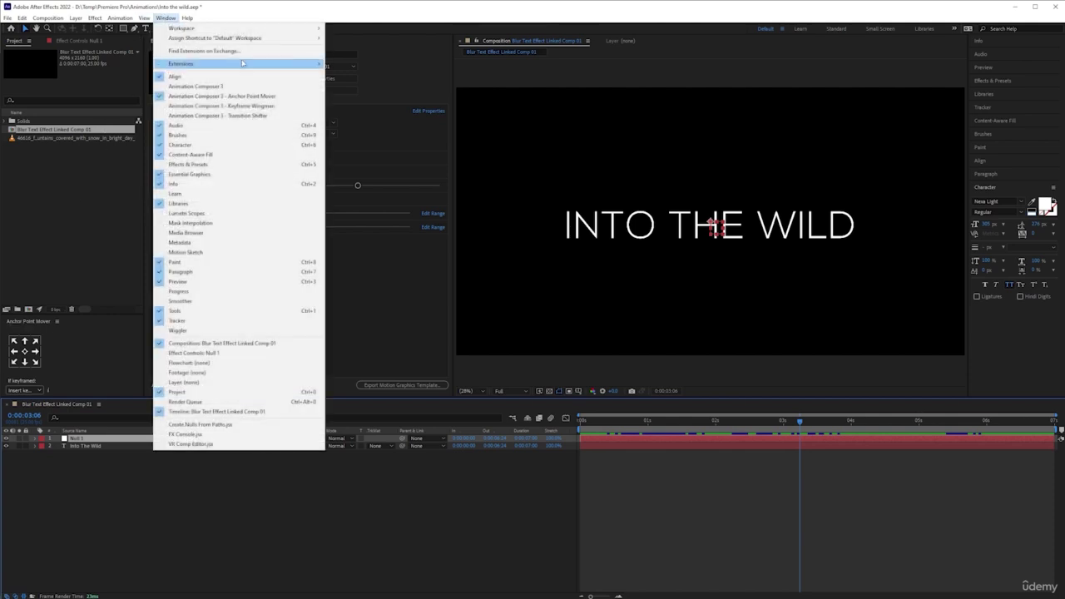
click(281, 10)
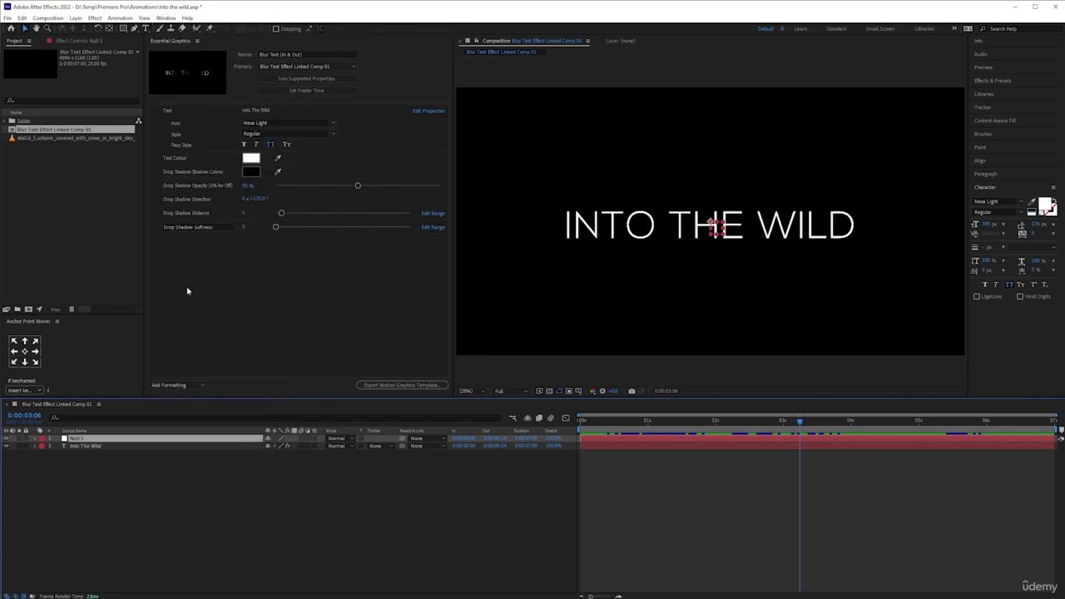
click(25, 351)
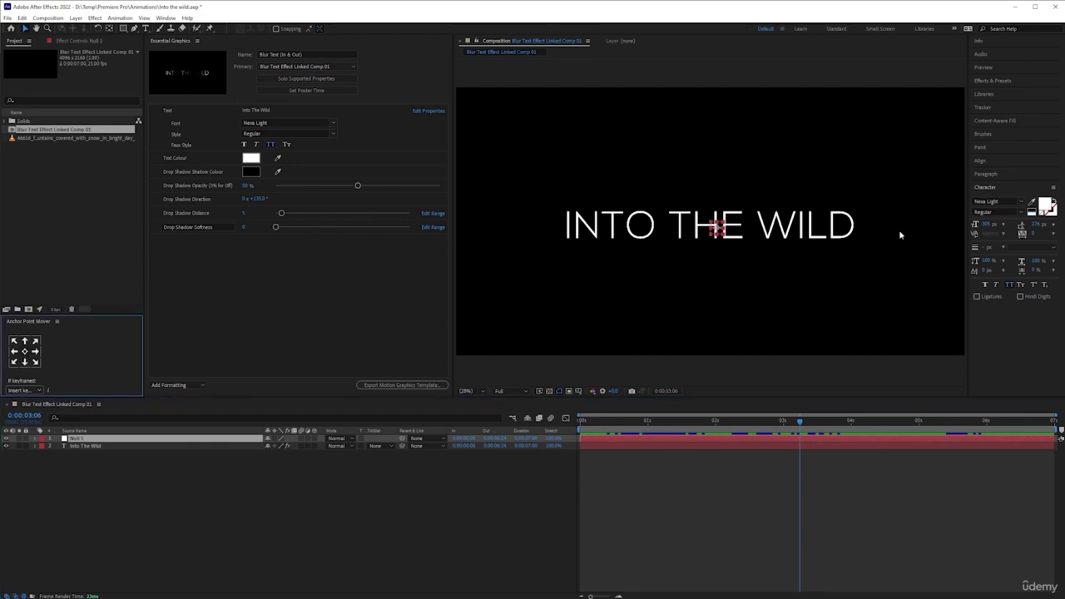
click(1010, 163)
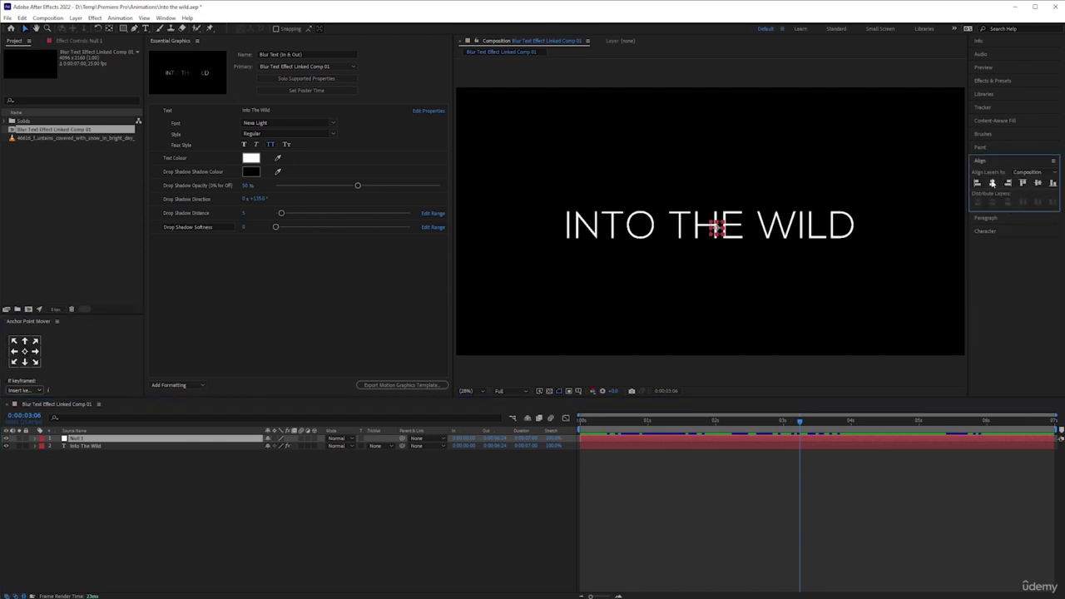
click(1032, 171)
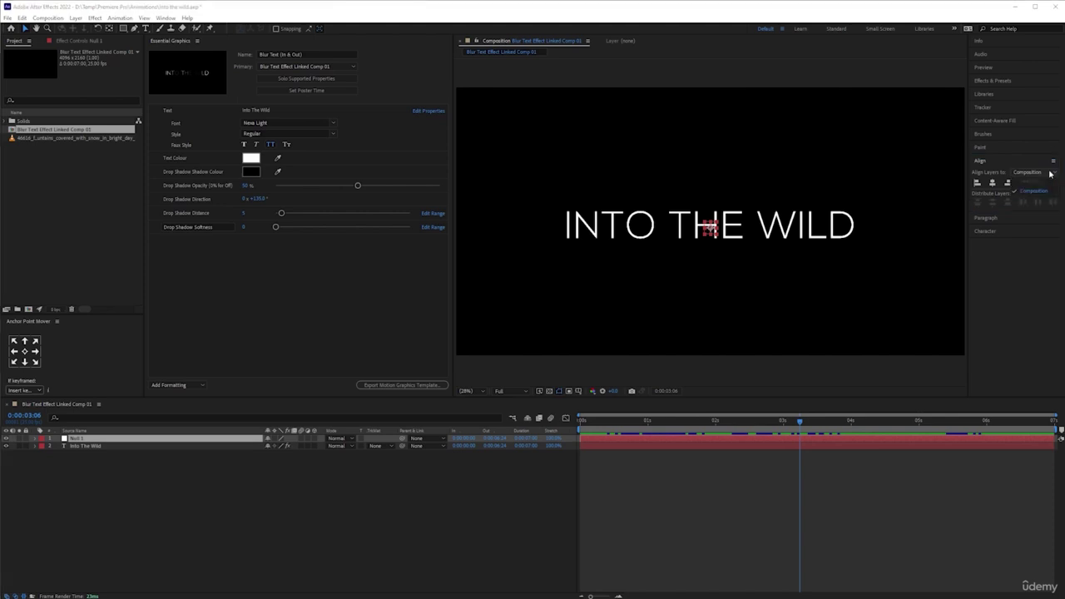
click(1036, 192)
click(999, 162)
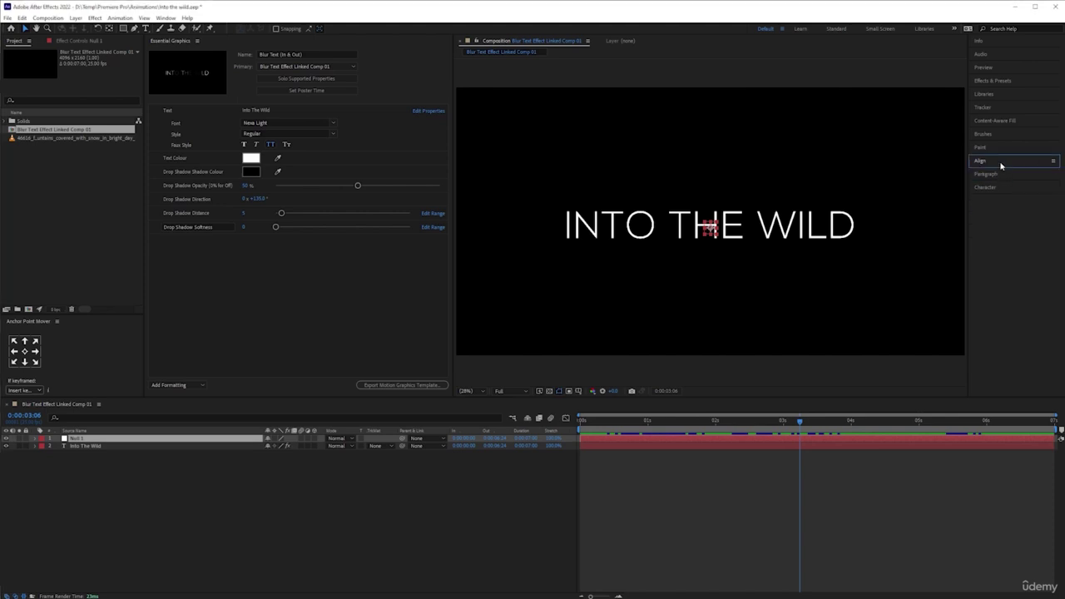
click(1001, 163)
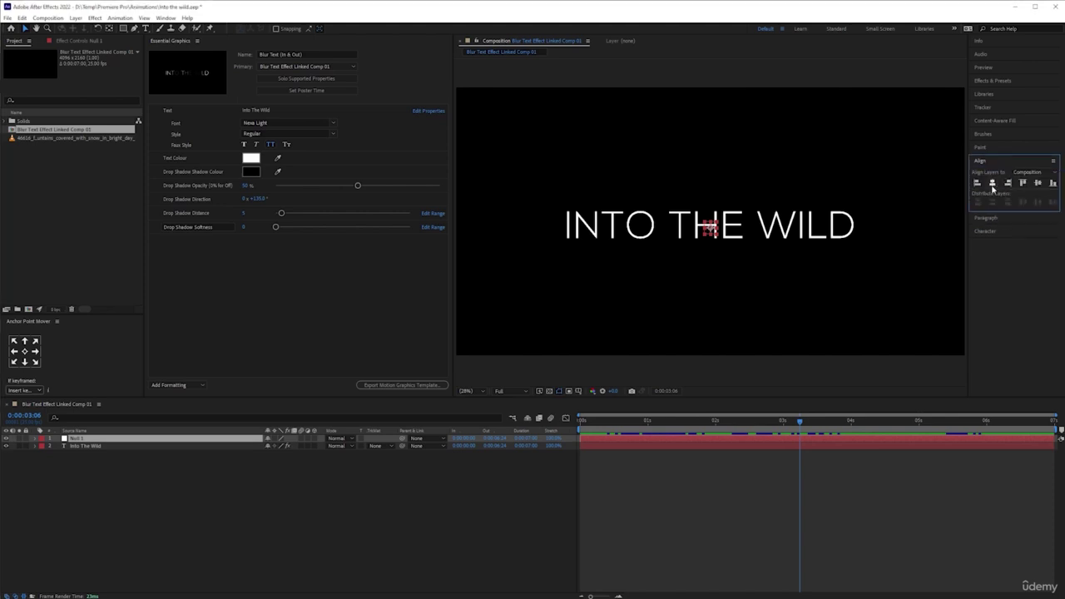
click(1038, 185)
Step: Centre the Into The Wild text horizontally and vertically in the composition
click(96, 446)
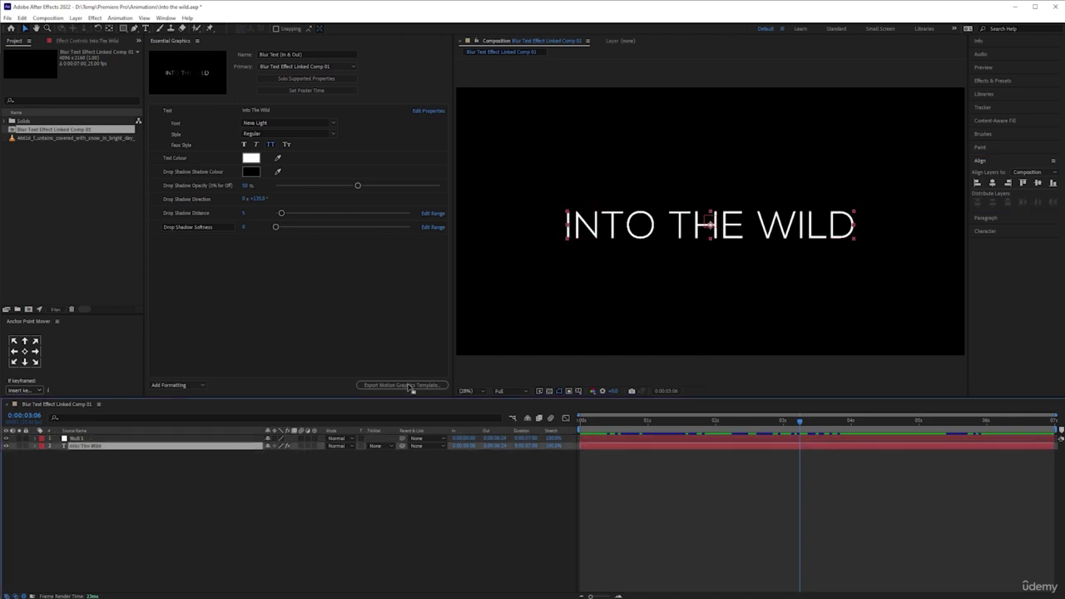
click(992, 183)
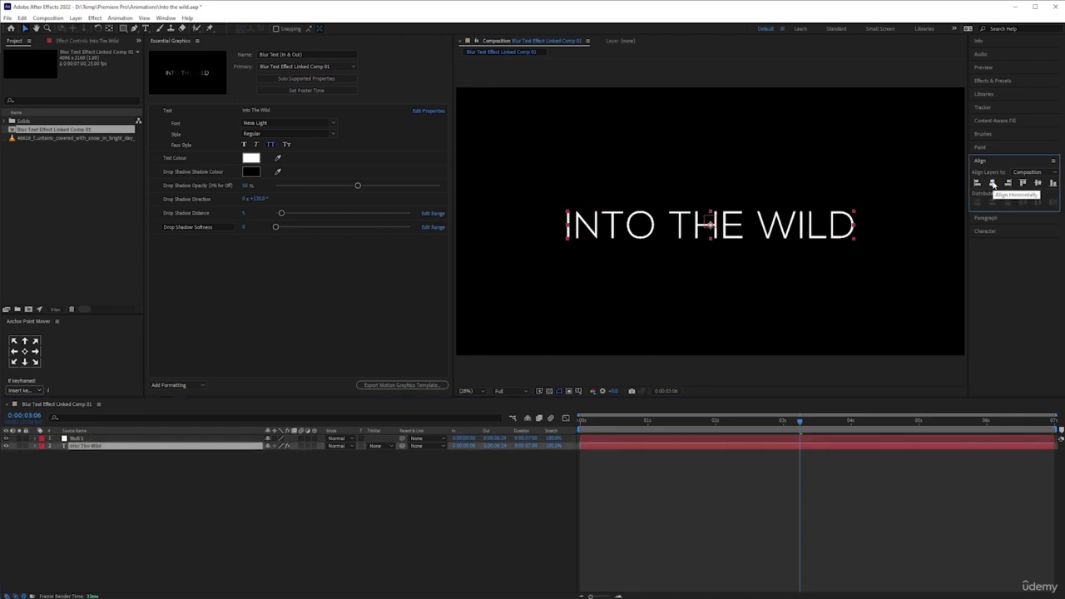
click(1039, 184)
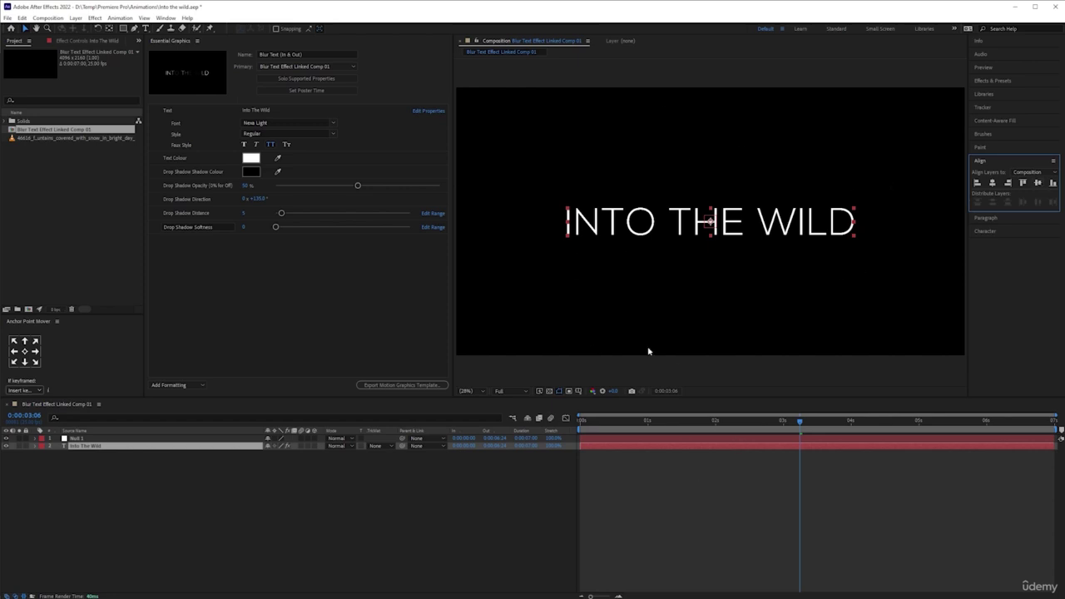
click(388, 521)
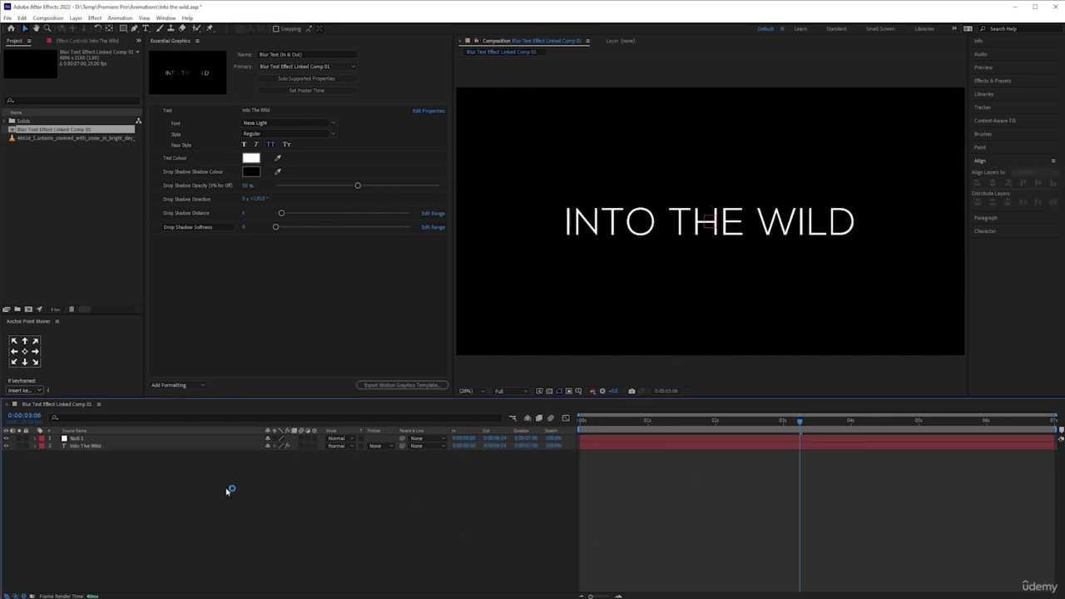
click(148, 439)
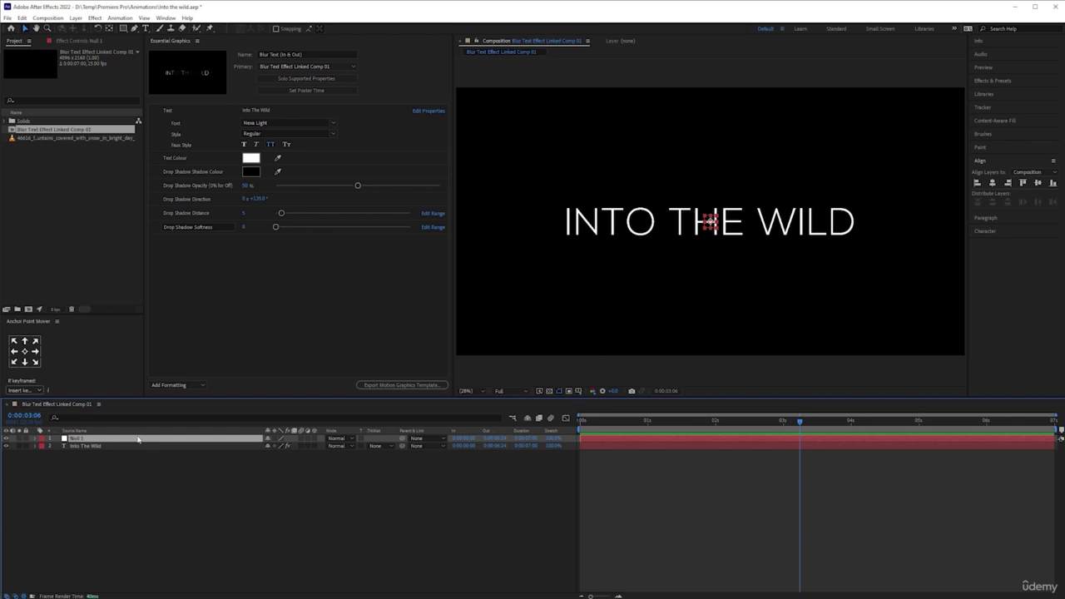
click(154, 447)
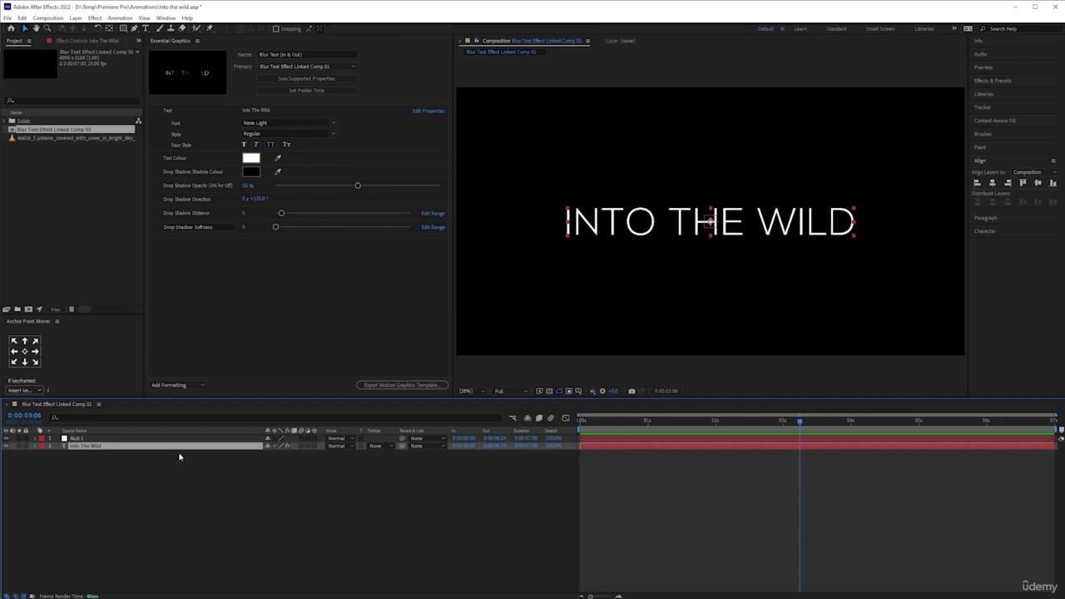
Step: Pick-whip the Into The Wild layer's parent to Null 1 and expand Null 1
click(428, 446)
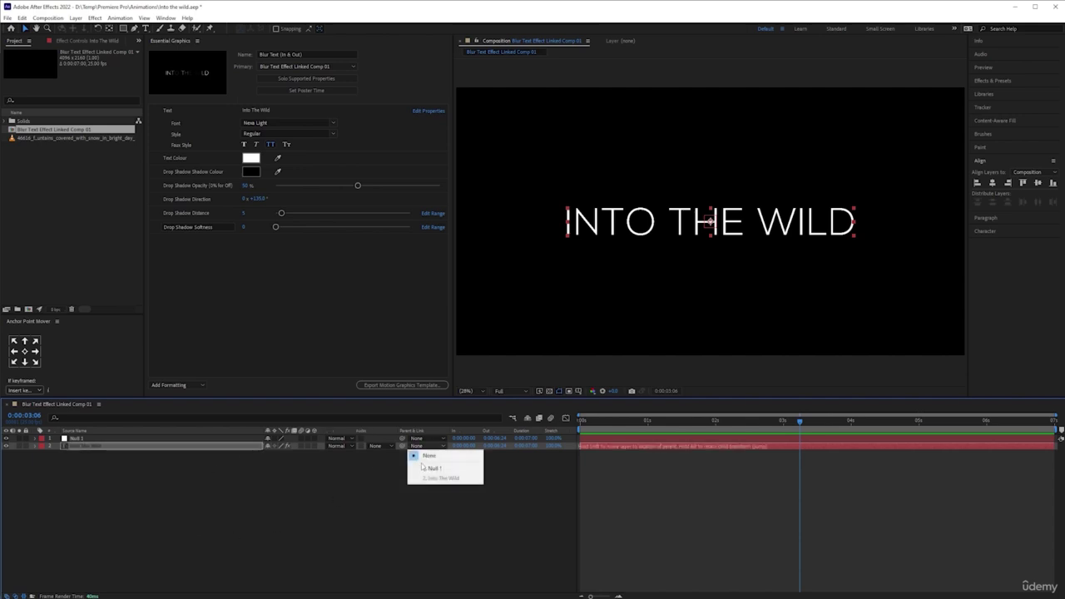
click(389, 460)
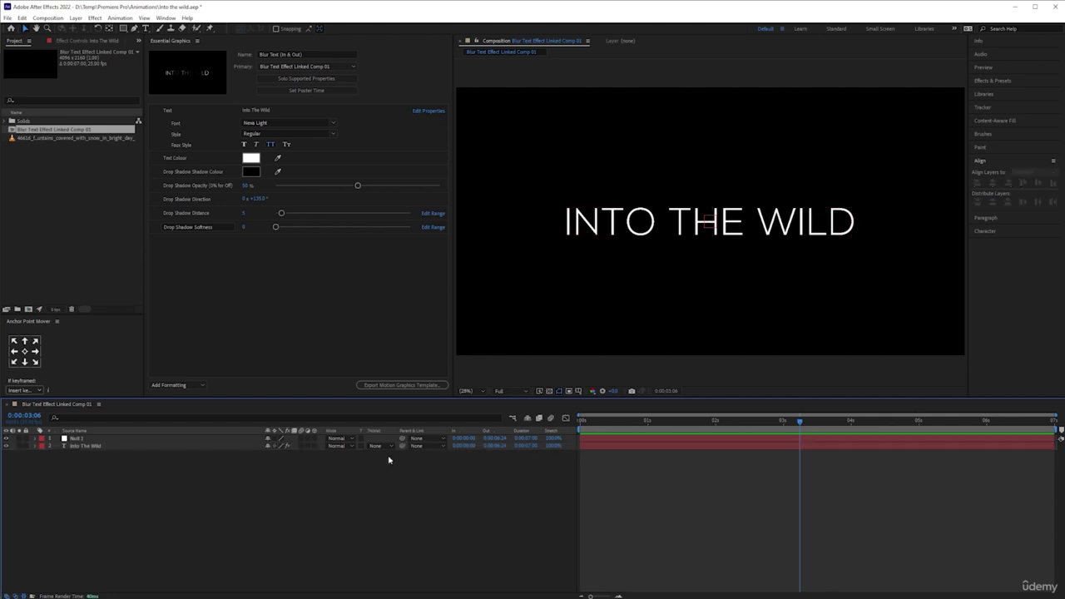
drag(402, 446, 102, 439)
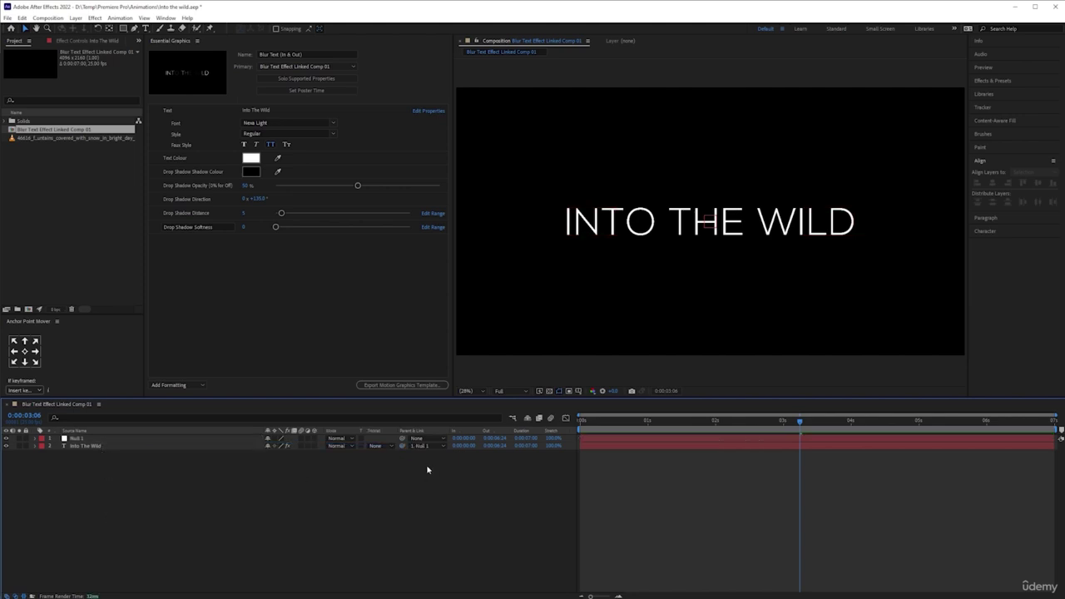
click(115, 439)
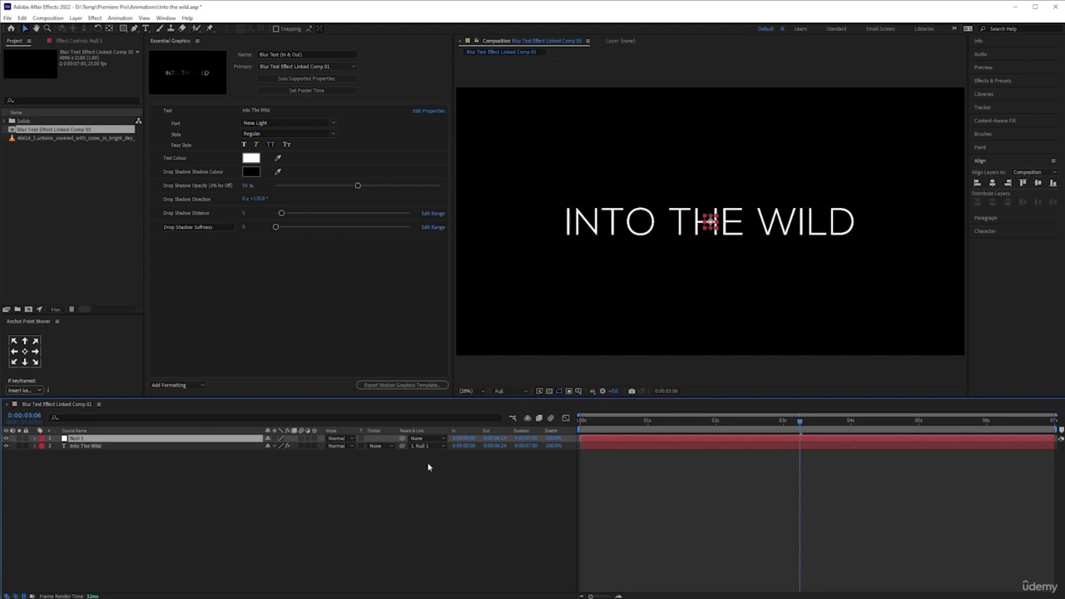
click(53, 439)
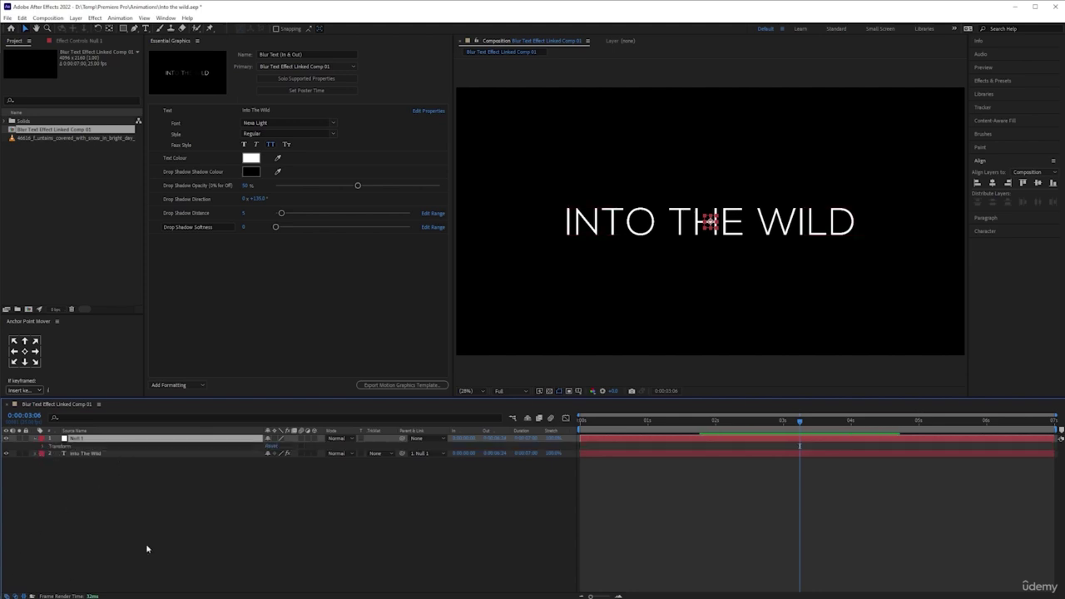
Step: Add Null 1's Position to Essential Graphics as 'Text Position', plus Null 1 Scale
click(43, 446)
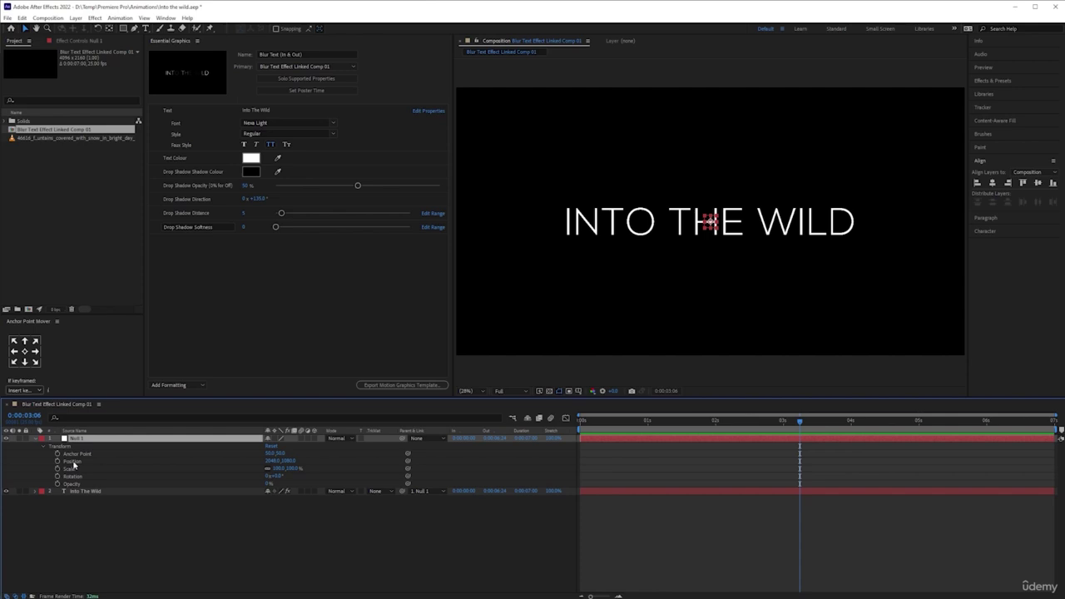
drag(73, 463, 208, 171)
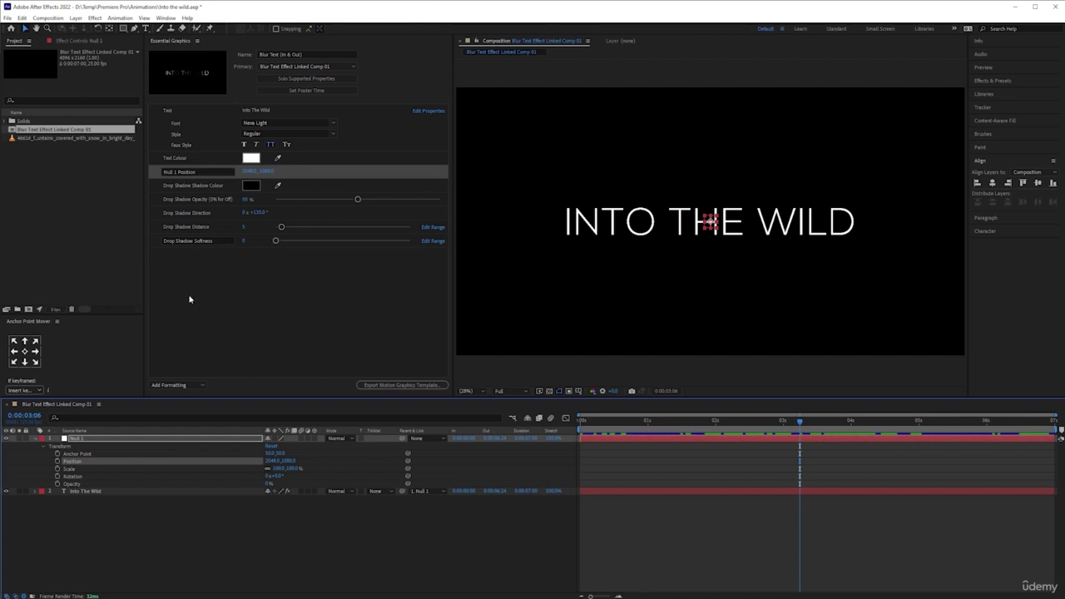
click(207, 171)
key(shift+Home)
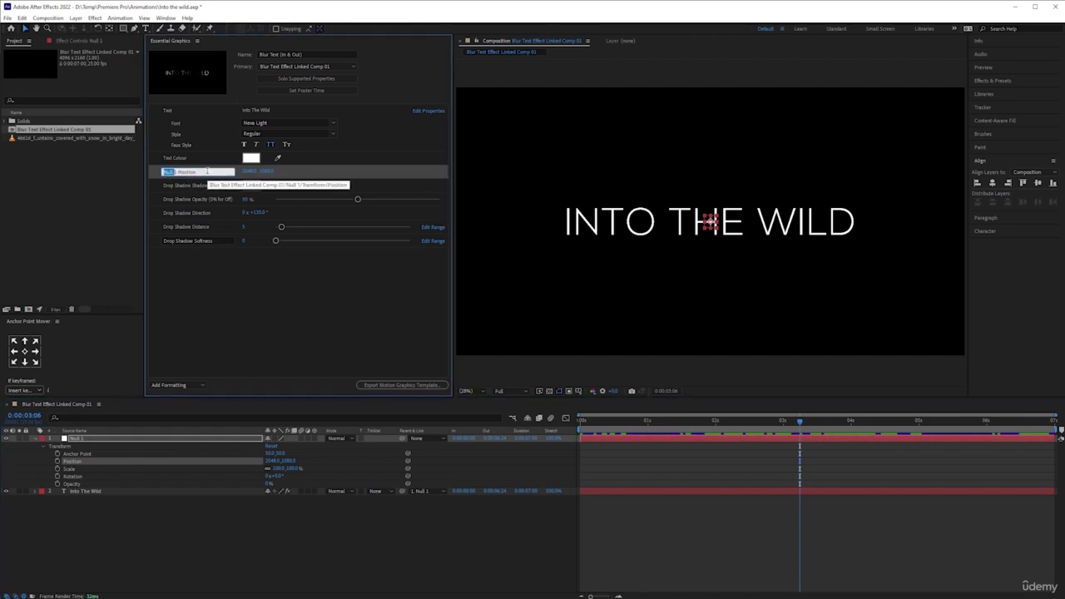
text(Text)
key(Return)
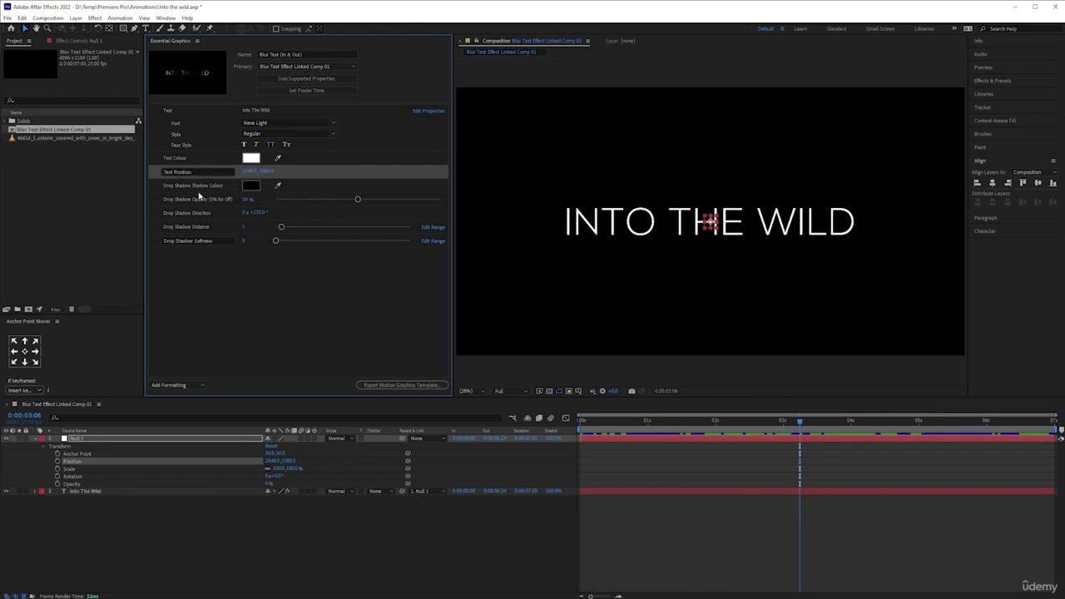
drag(67, 471, 200, 171)
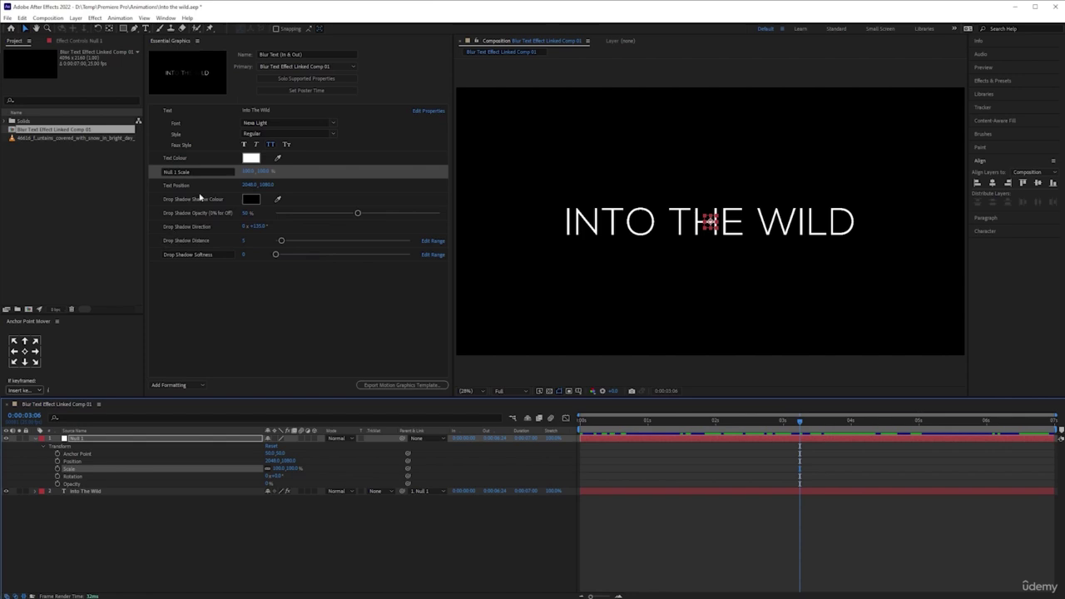
Step: Rename the Null 1 Scale control to 'Font Size'
click(200, 171)
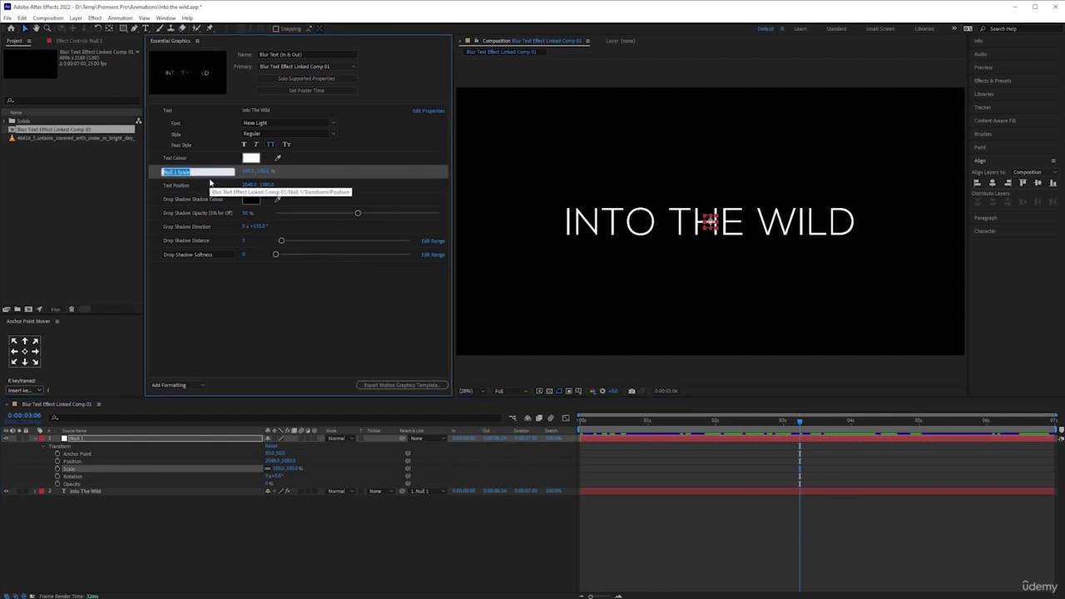
text(Font Size)
key(Return)
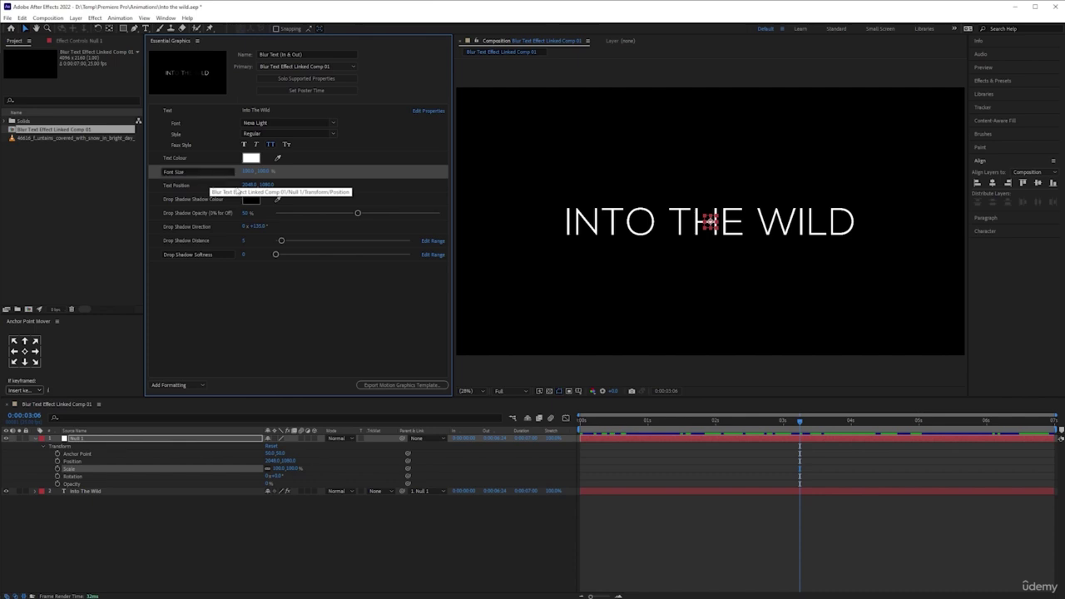
click(238, 274)
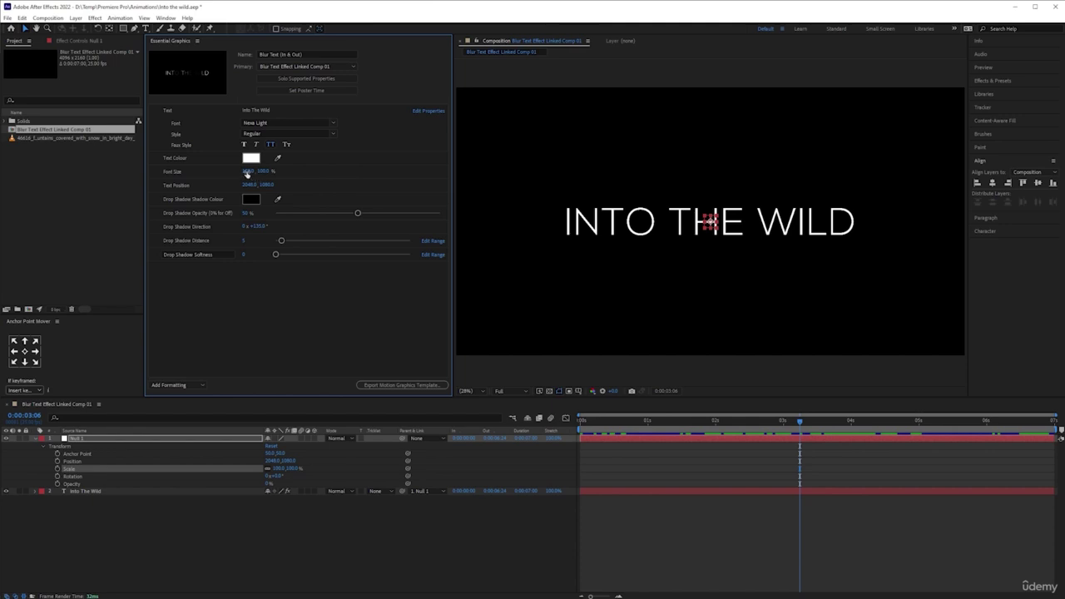
Step: Scrub Font Size and Text Position to check the title resizes and moves
drag(247, 173, 284, 205)
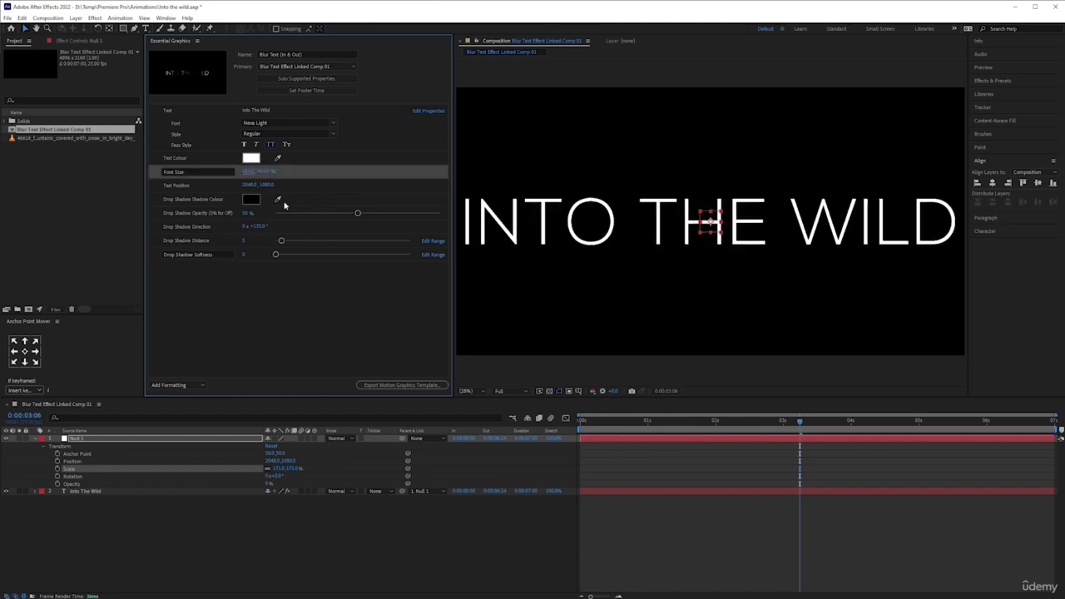
mouse_move(249, 174)
mouse_down()
mouse_move(198, 174)
mouse_move(255, 198)
mouse_move(291, 177)
mouse_move(258, 171)
mouse_up()
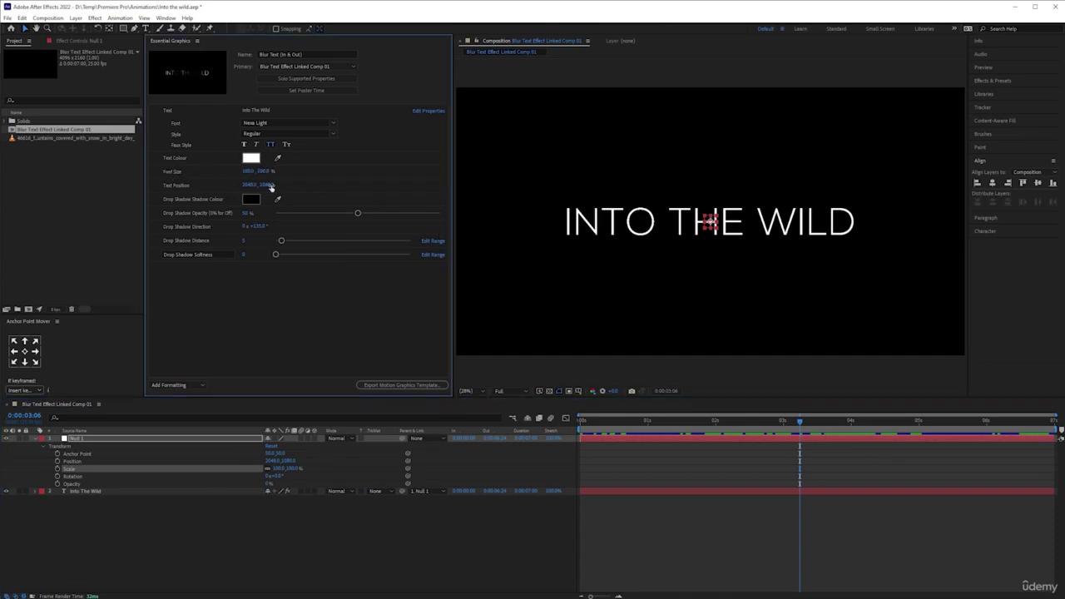
drag(271, 188, 394, 189)
drag(199, 191, 245, 191)
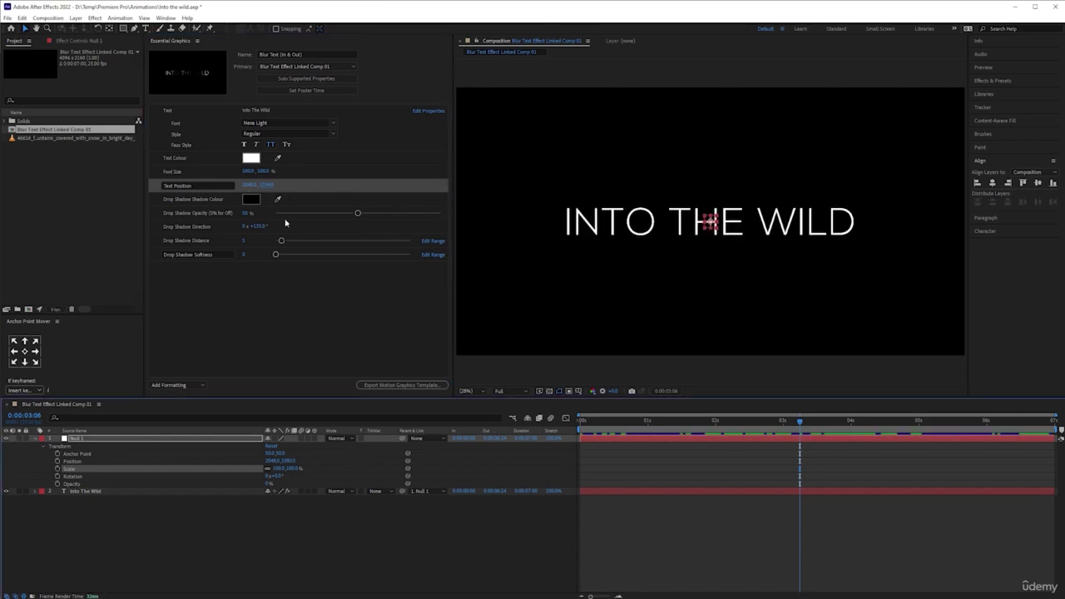
click(331, 309)
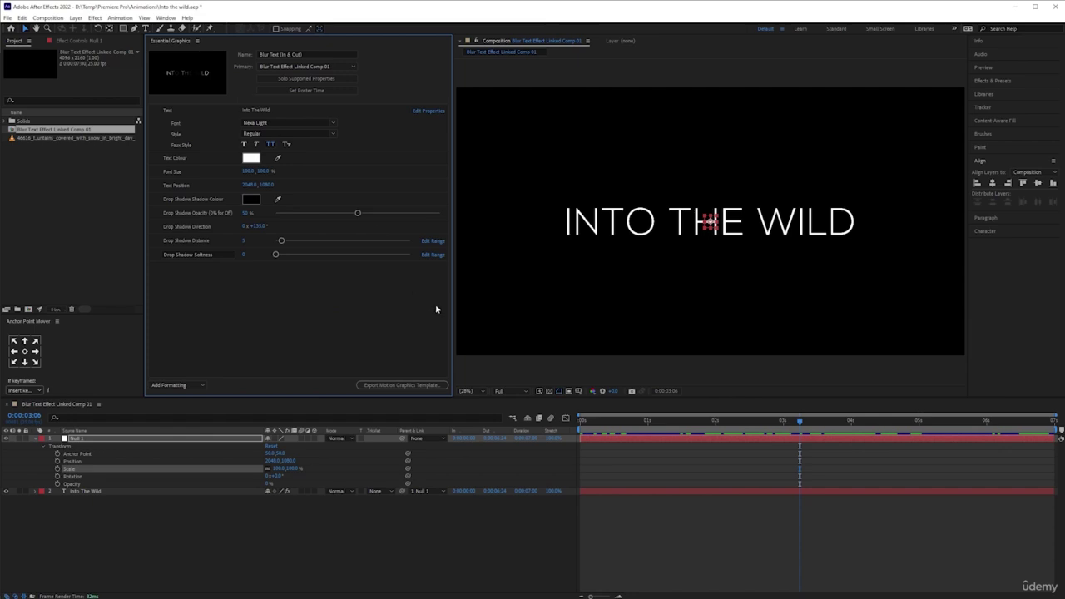
Step: Save the project when prompted by the template export, then cancel the export
click(408, 388)
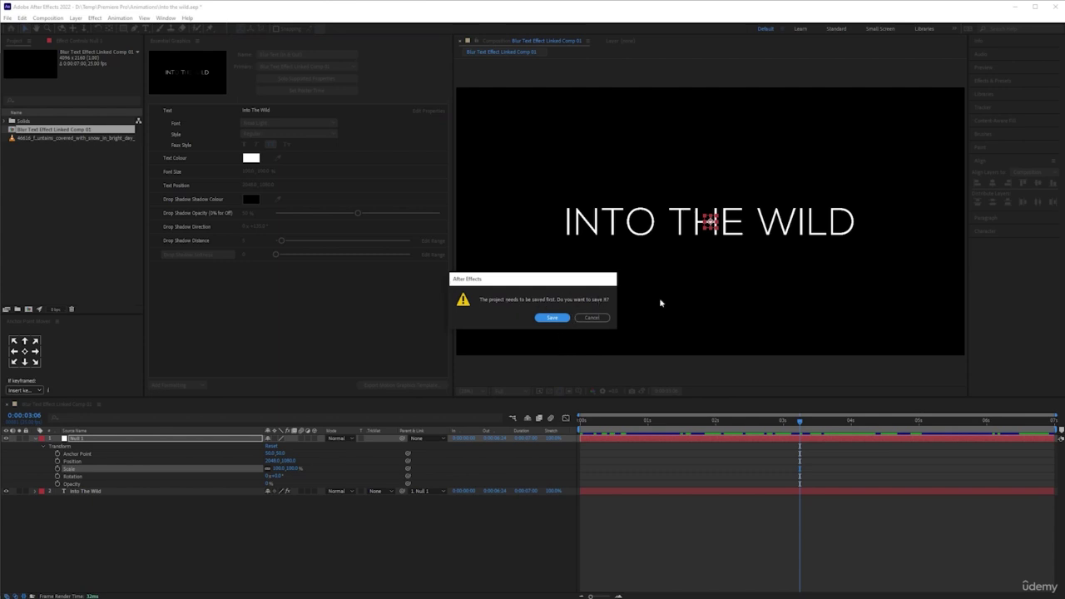
click(555, 320)
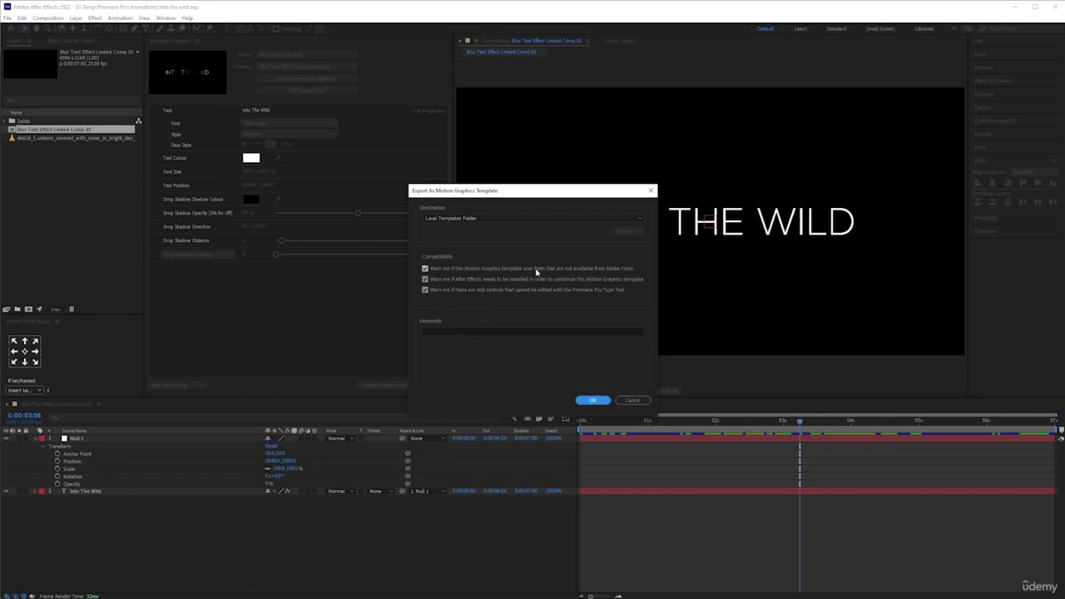
click(443, 331)
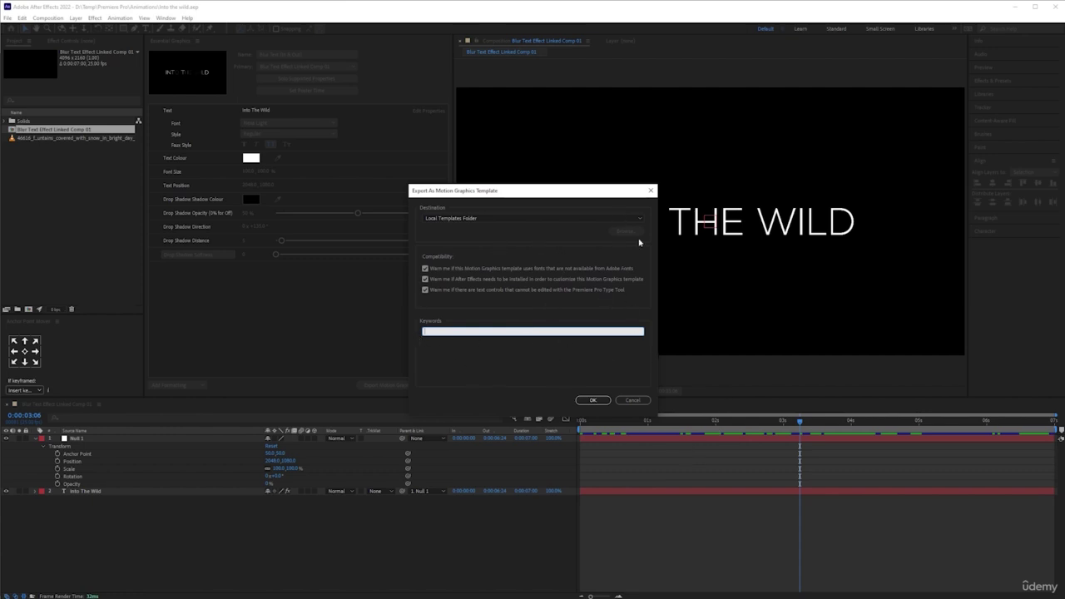
click(632, 402)
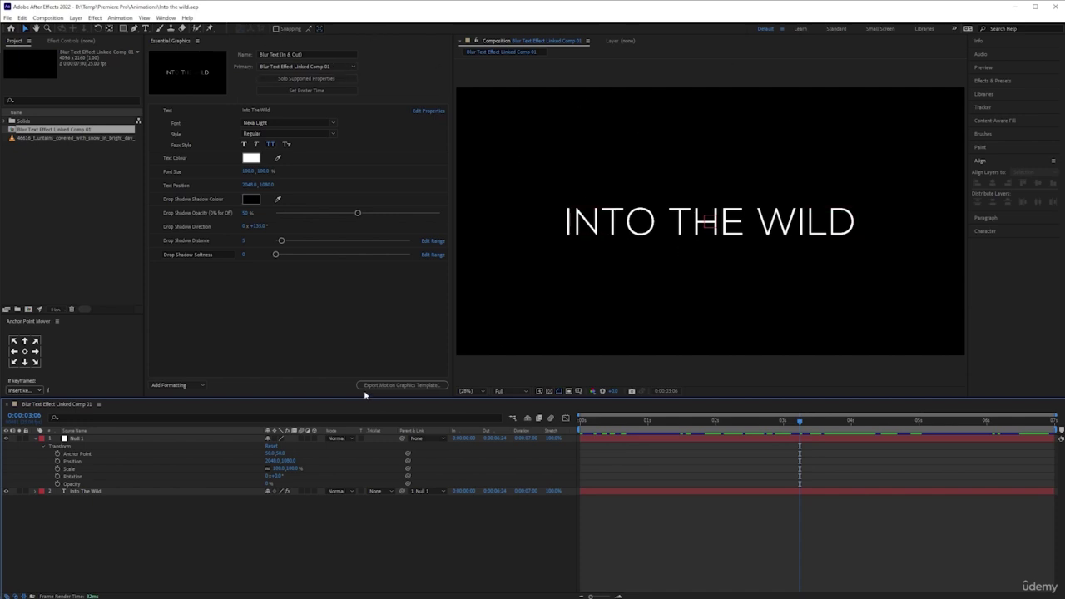
Step: Export the Blur Text (In & Out) template, replacing the existing file despite the font warning
click(407, 388)
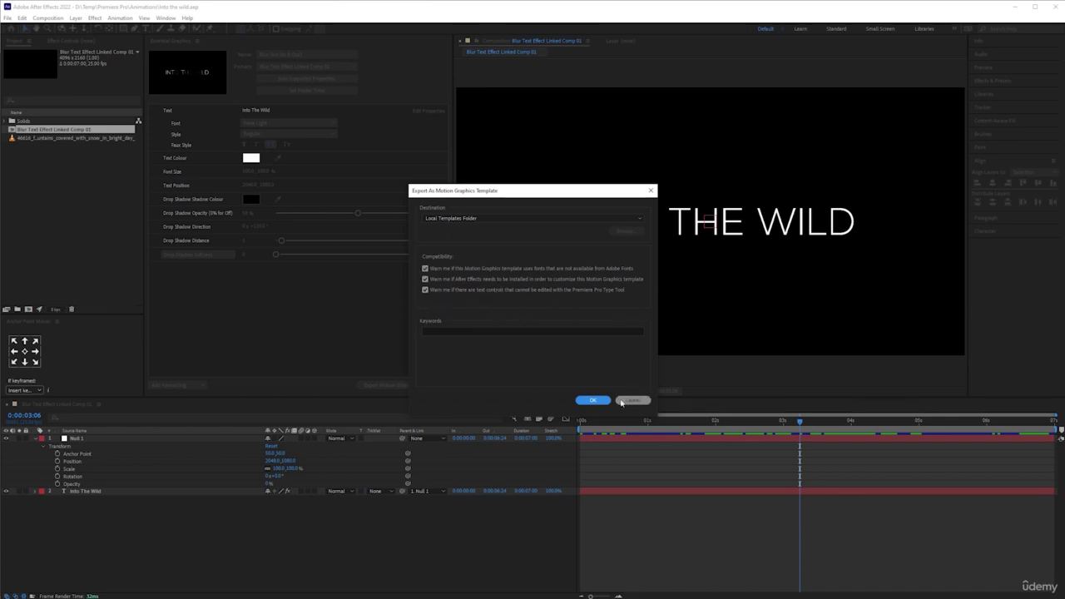
click(593, 401)
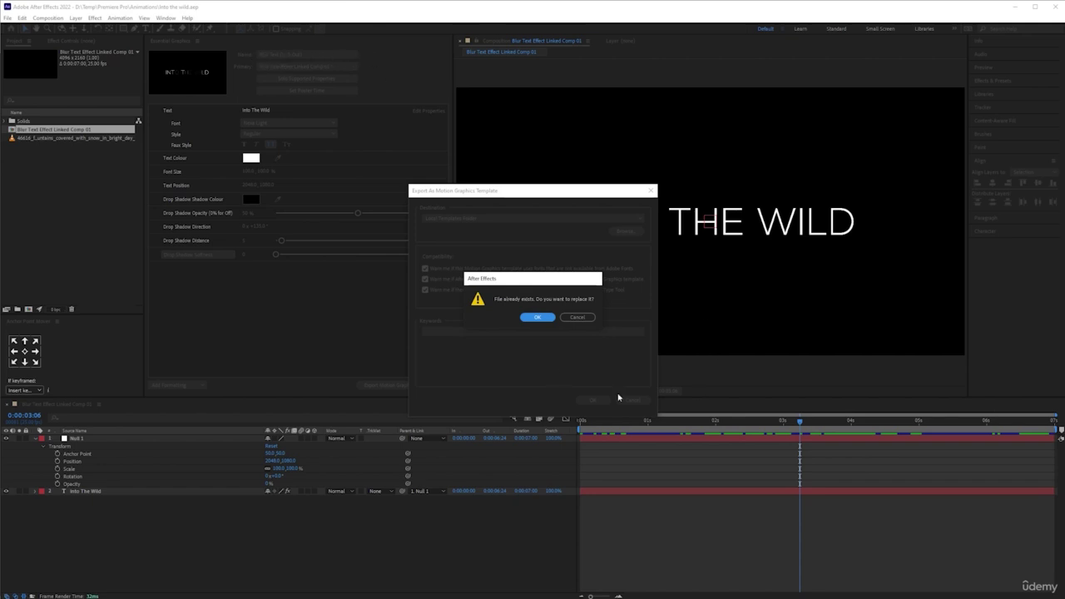
click(539, 317)
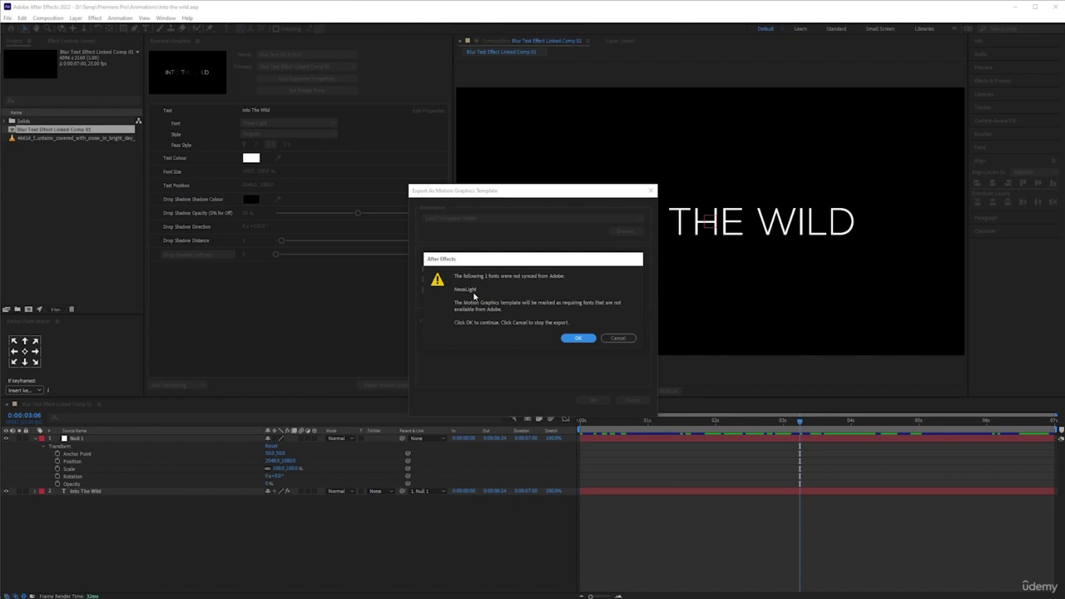
click(580, 339)
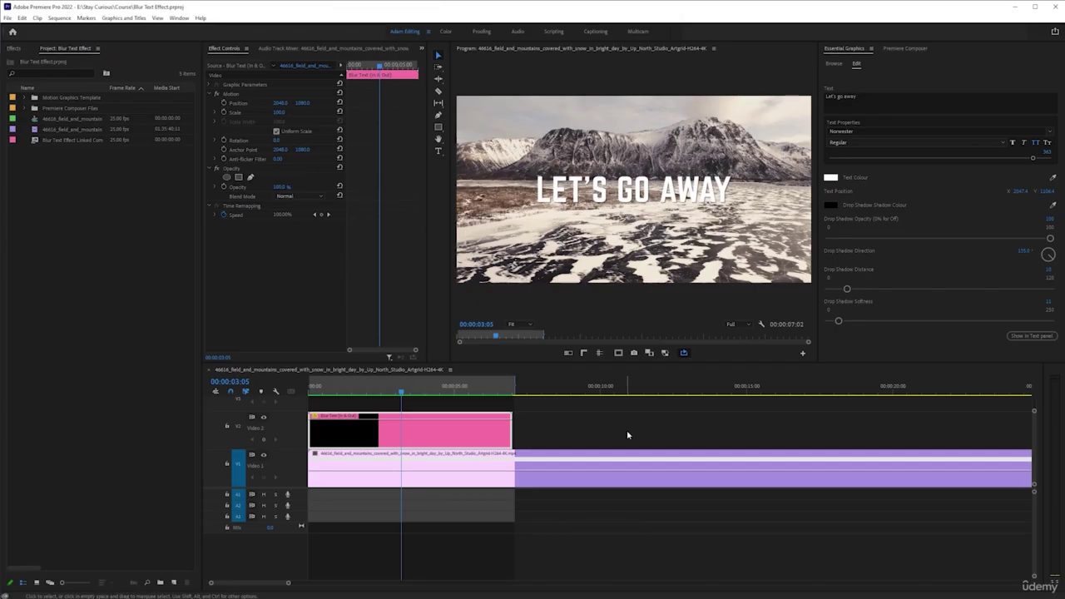
Step: Add another Blur Text (In & Out) template to Video 2 after the LET'S GO AWAY title
click(628, 436)
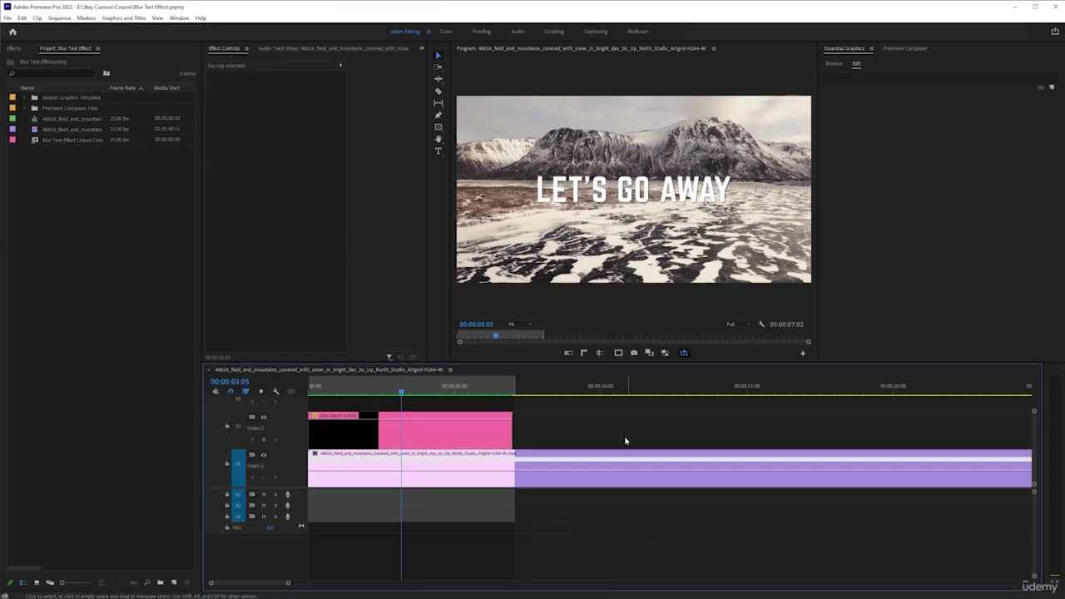
click(427, 441)
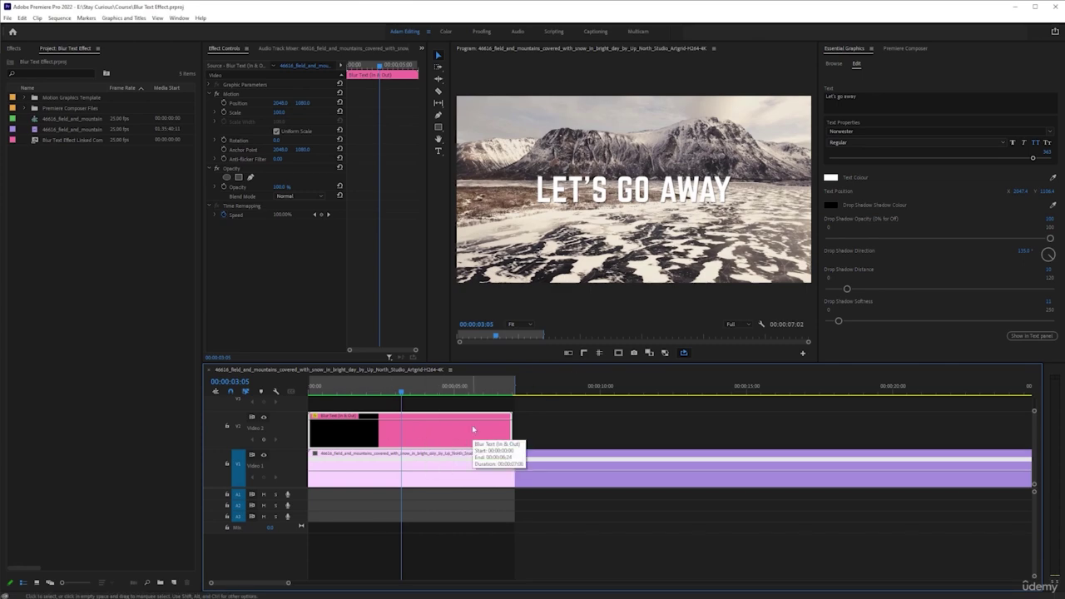
click(834, 64)
click(889, 97)
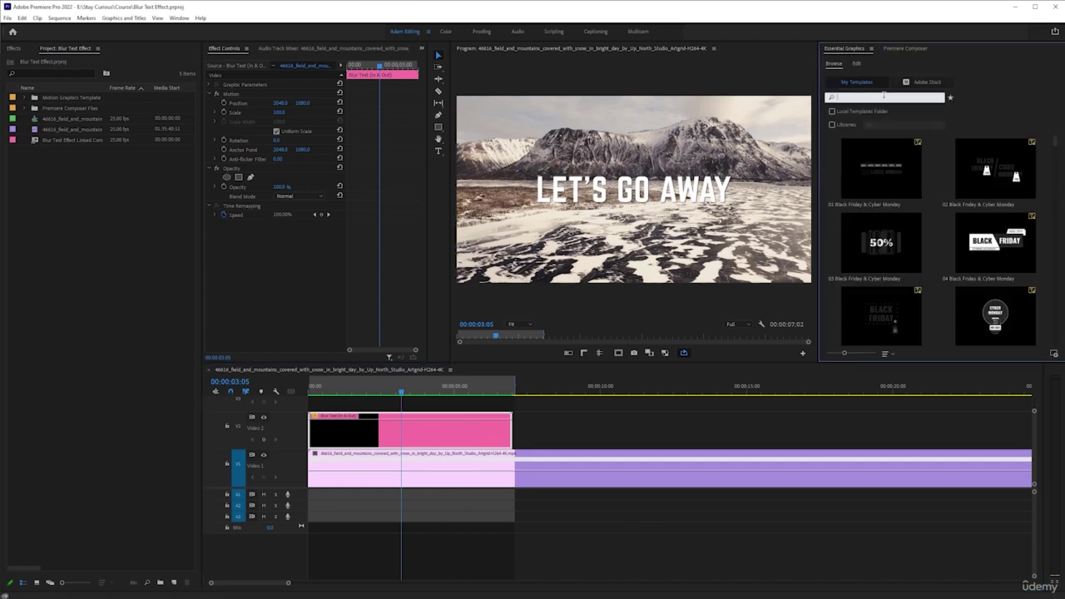
text(blur)
key(Return)
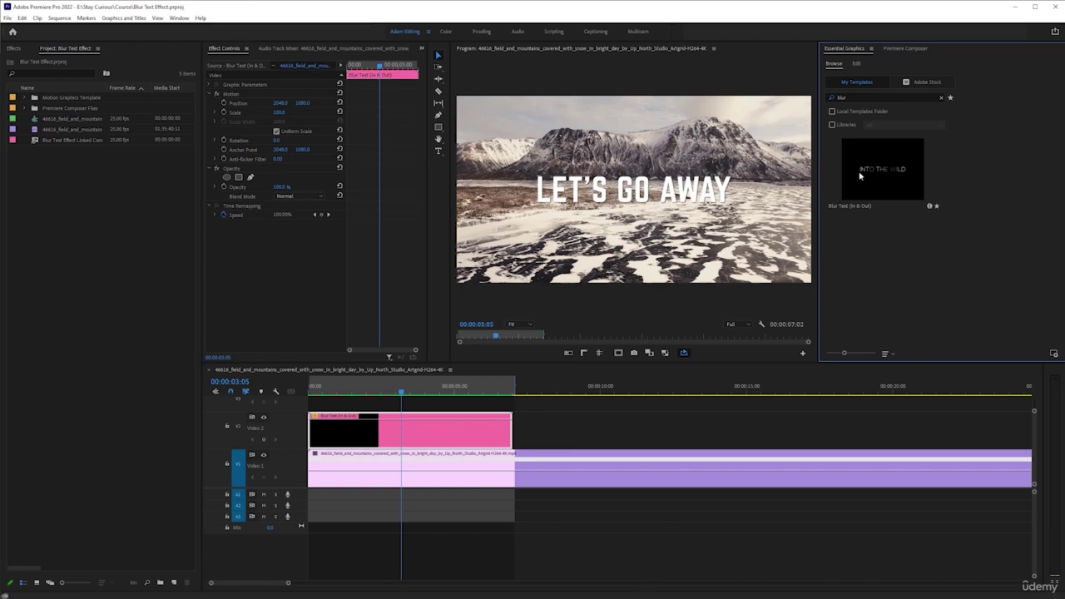
drag(883, 170, 648, 431)
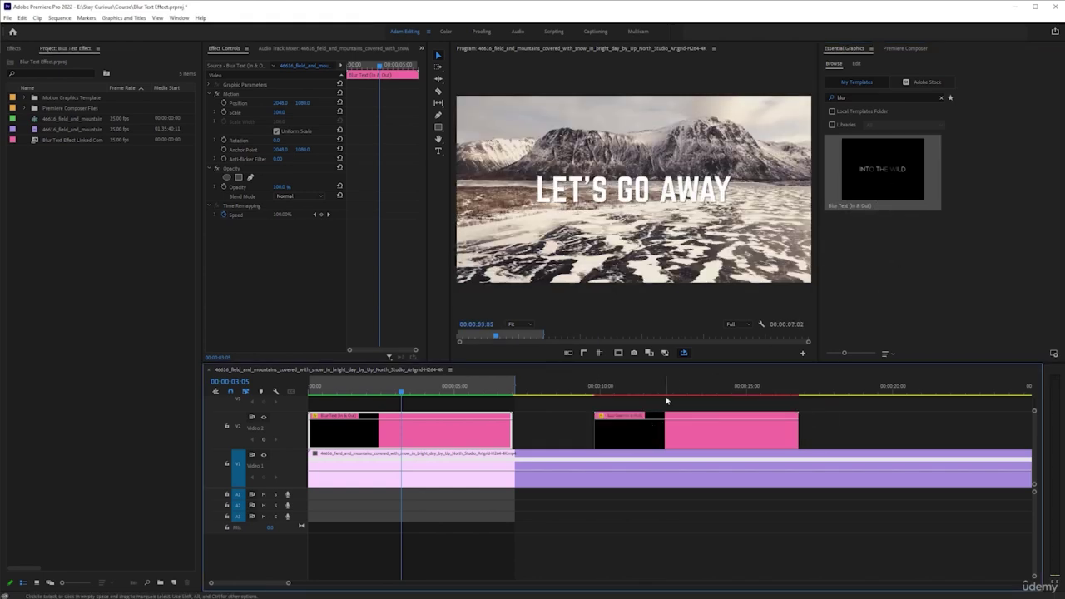
Step: Preview the INTO THE WILD and LET'S GO AWAY titles by moving the playhead between them
click(673, 388)
click(693, 431)
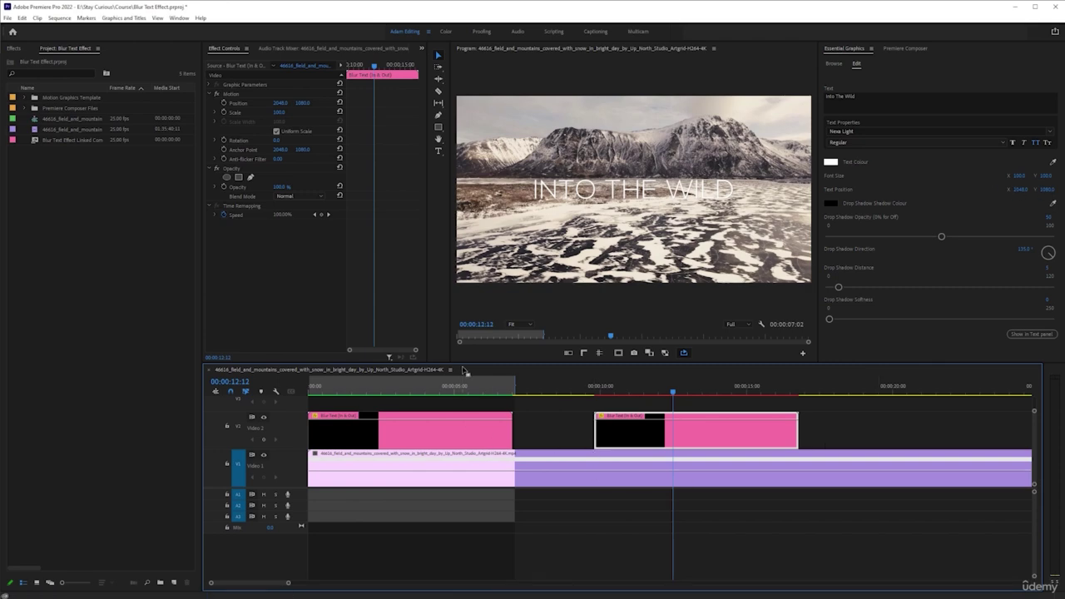
click(459, 387)
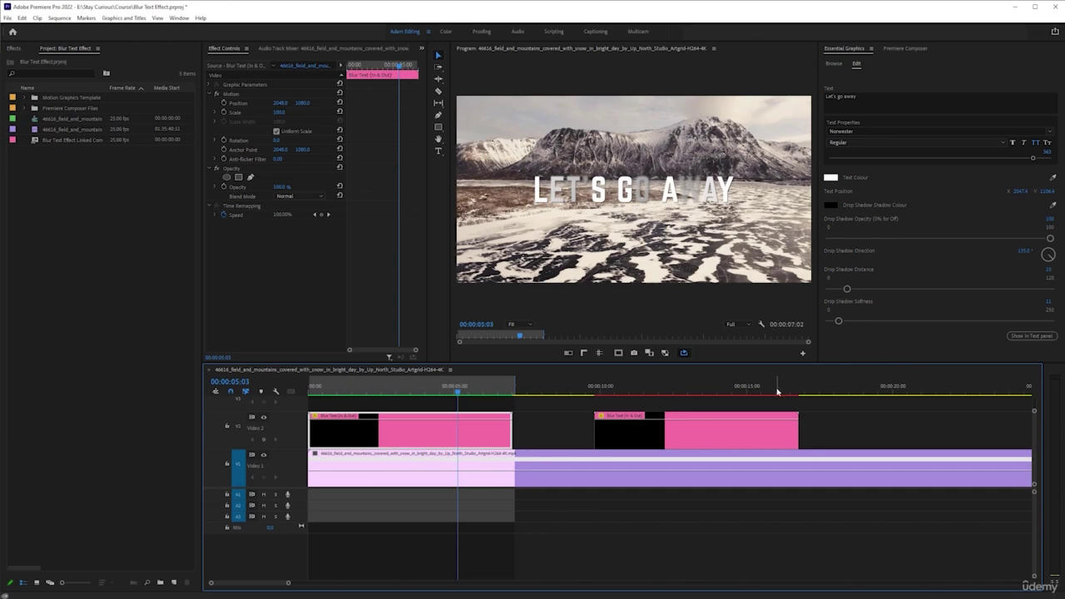
Step: Alt-drag a copy of the first LET'S GO AWAY title to about 00:00:24
key(minus)
key(minus)
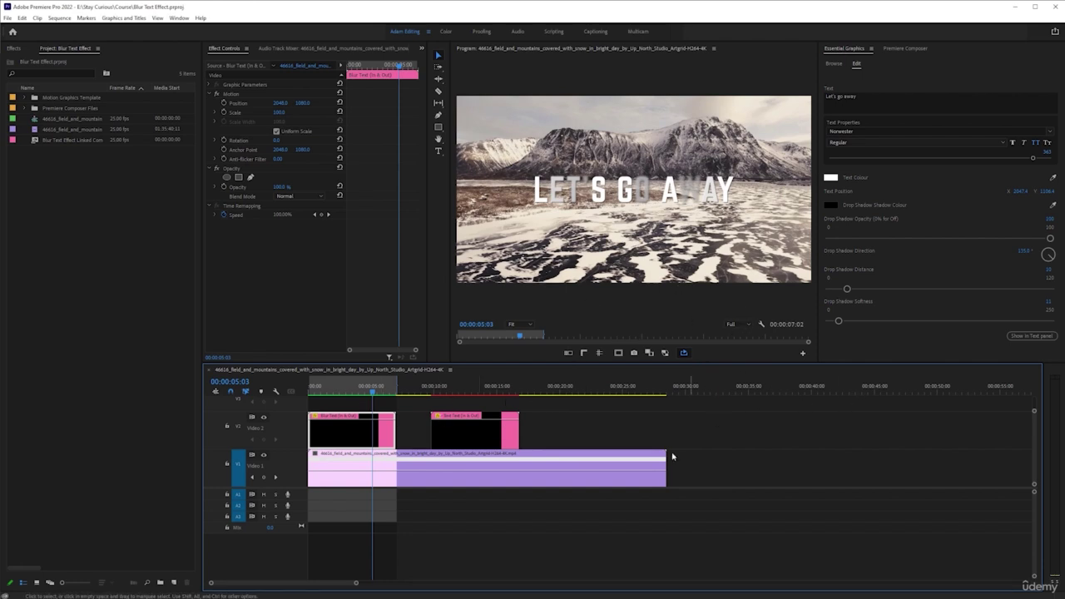
click(411, 441)
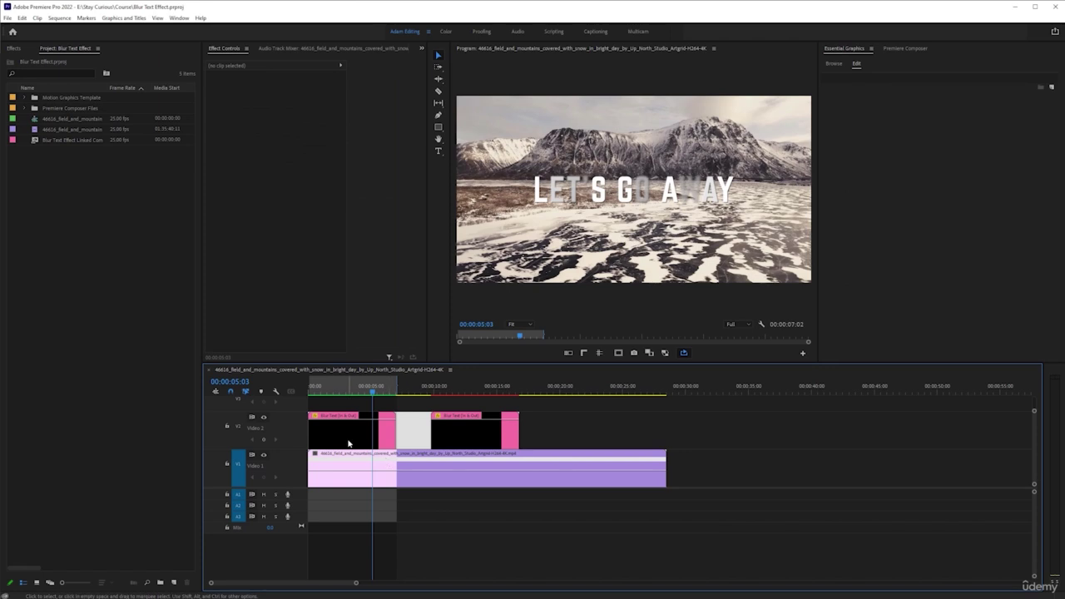
drag(350, 446, 648, 447)
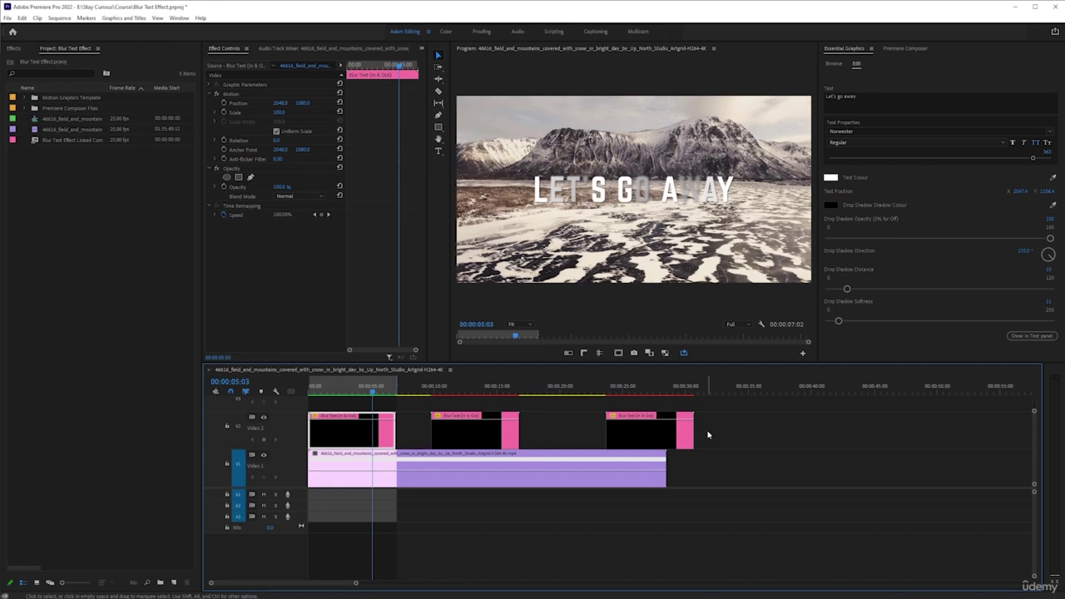
Step: Delete the INTO THE WILD title and check the copied LET'S GO AWAY title
click(473, 439)
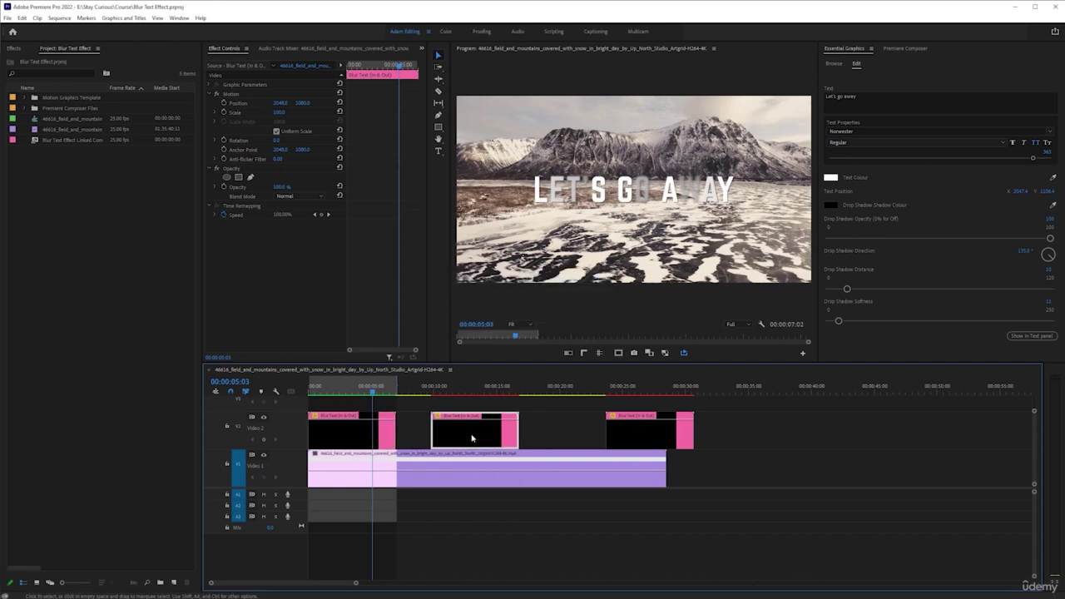
key(Delete)
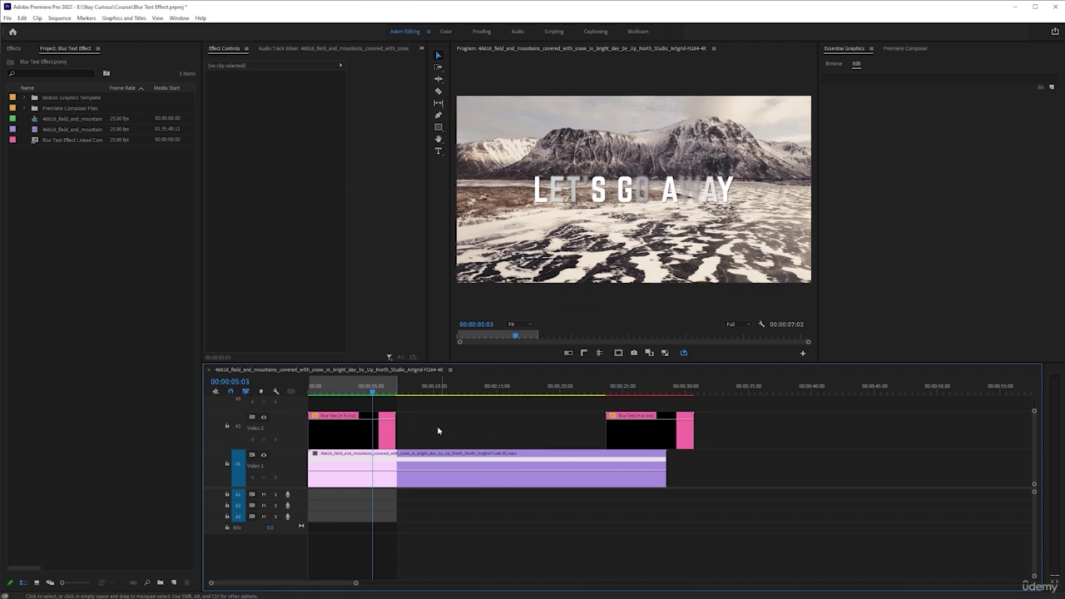
click(370, 431)
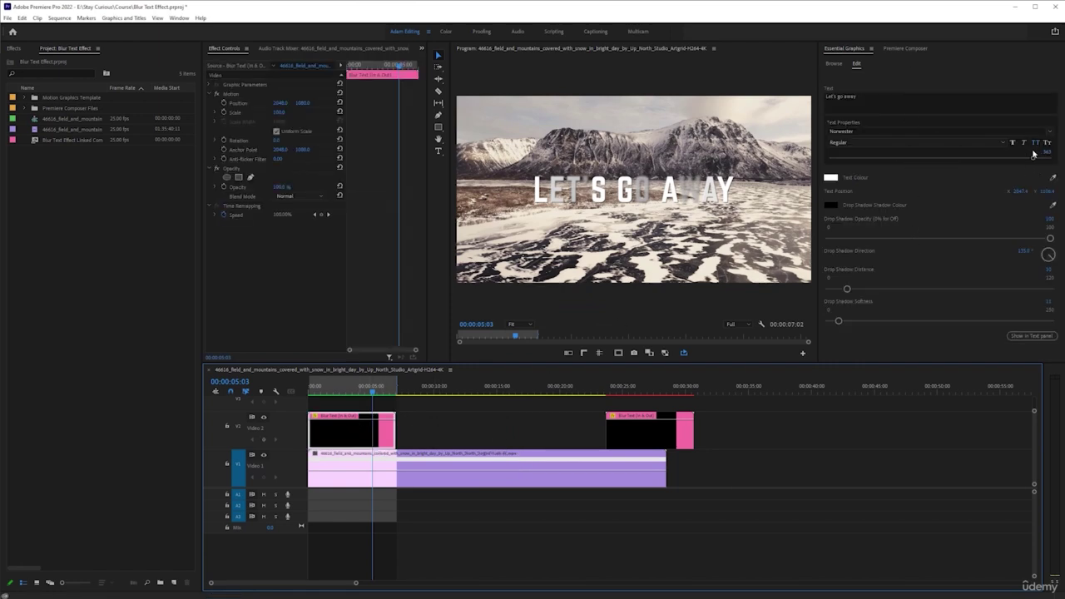
click(657, 391)
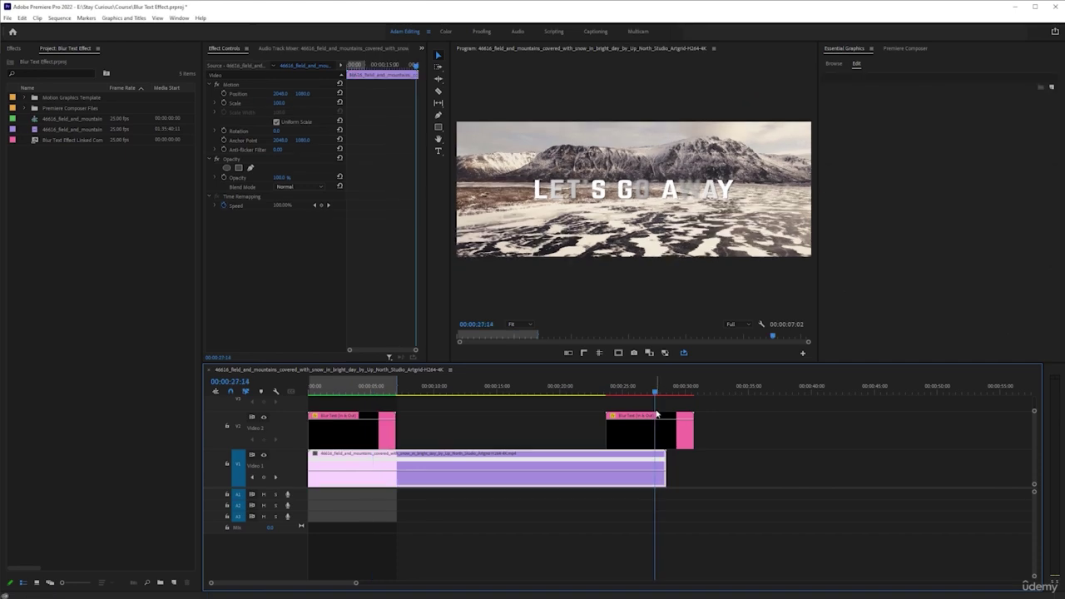
click(657, 416)
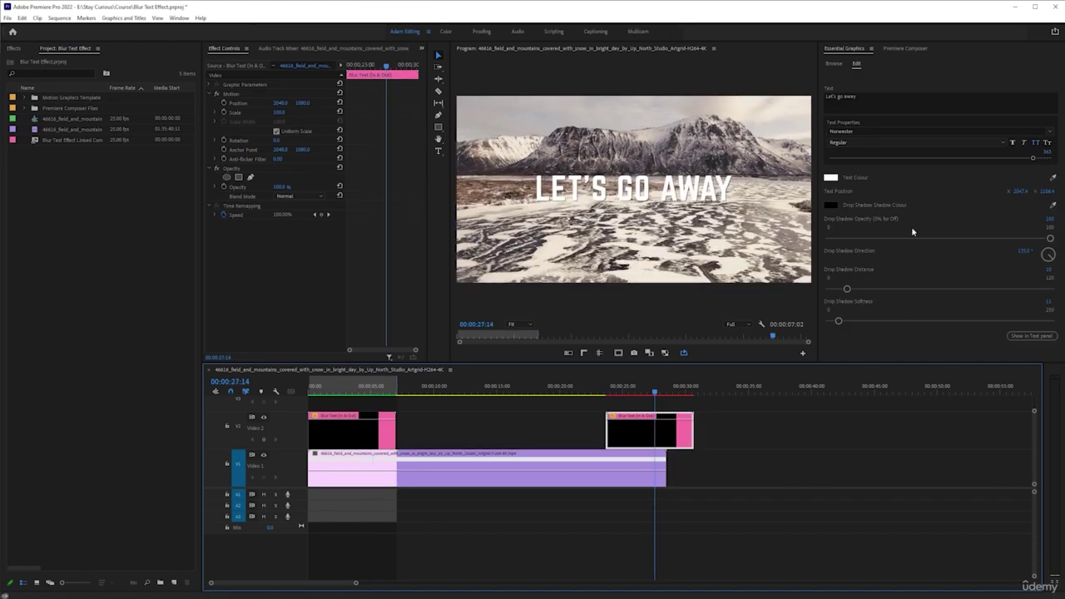
key(minus)
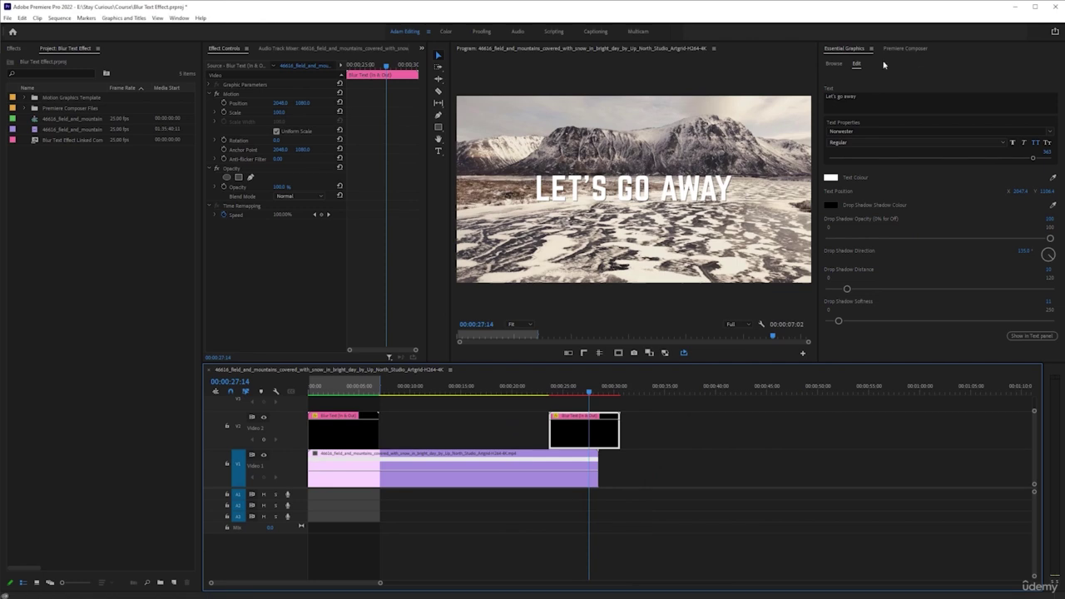
Step: Search the Essential Graphics templates for 'blur' and drop Blur Text (In & Out) onto the first V2 title
click(834, 64)
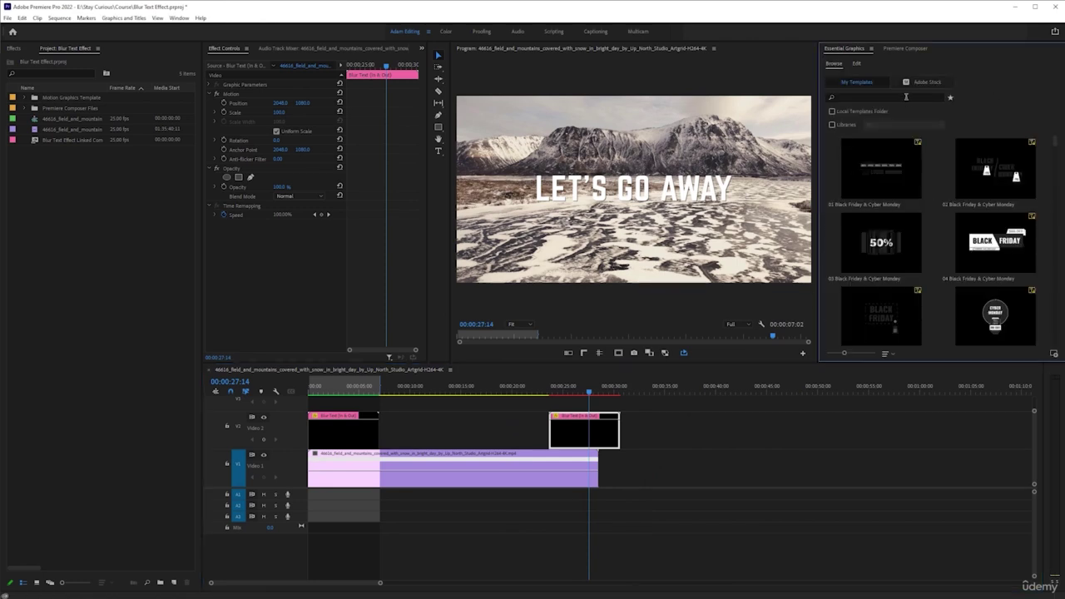
click(906, 97)
text(blur)
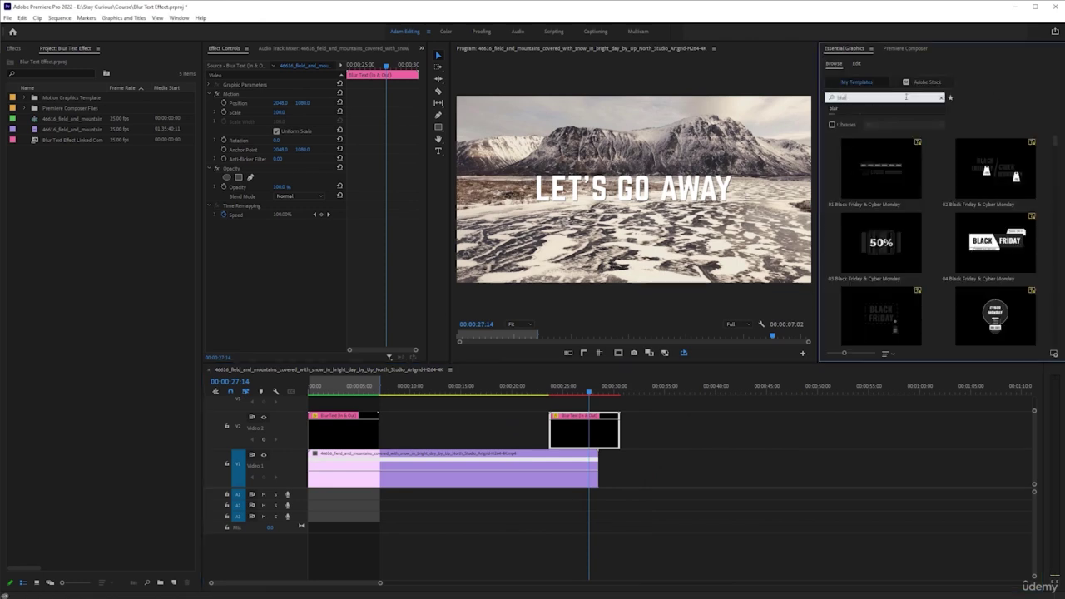
key(Return)
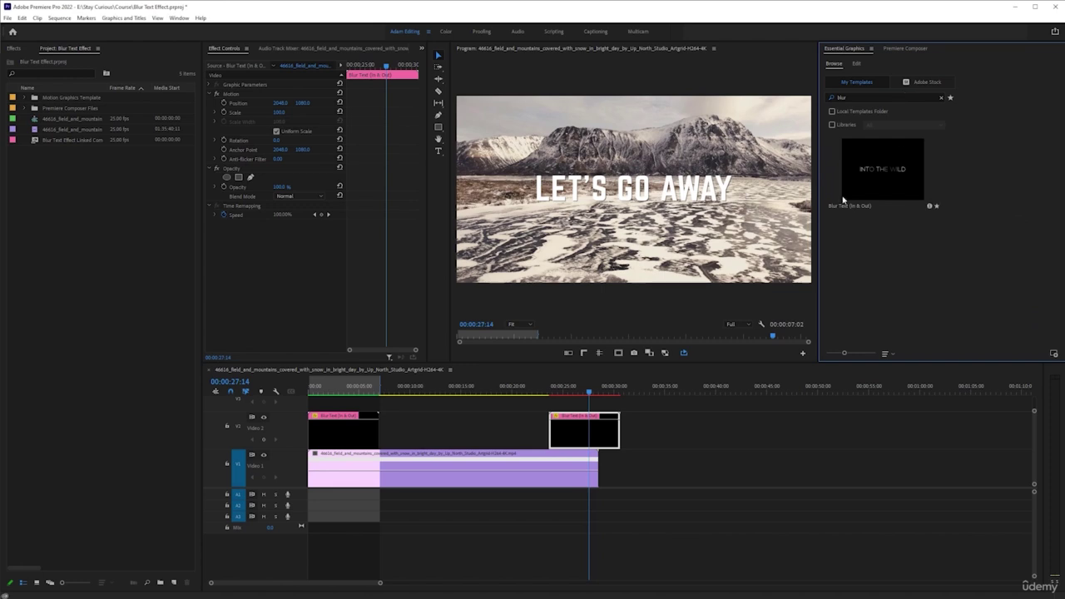
mouse_move(889, 190)
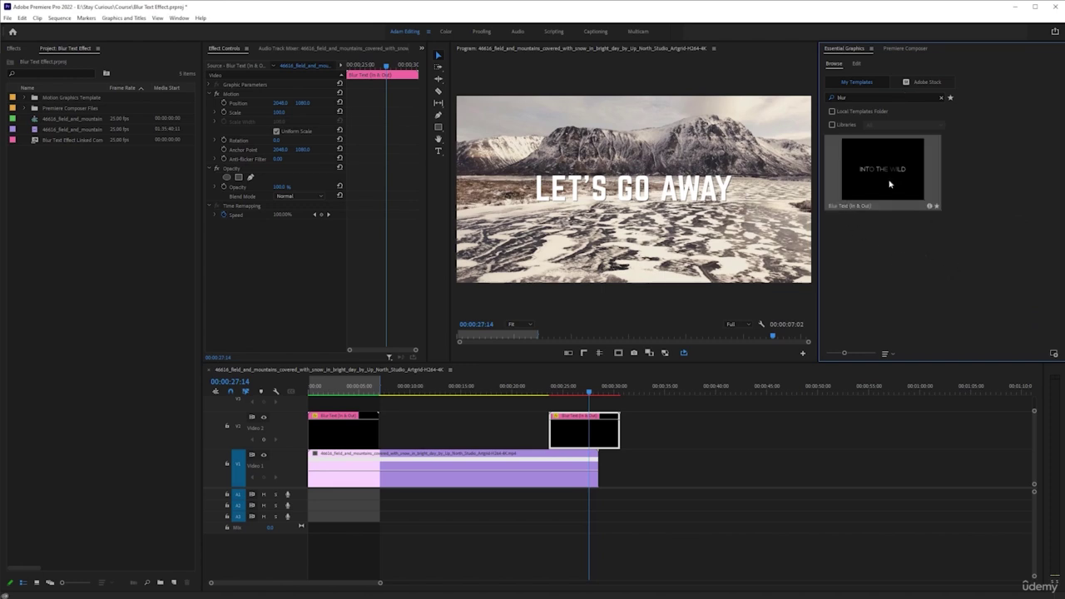
drag(896, 181, 353, 431)
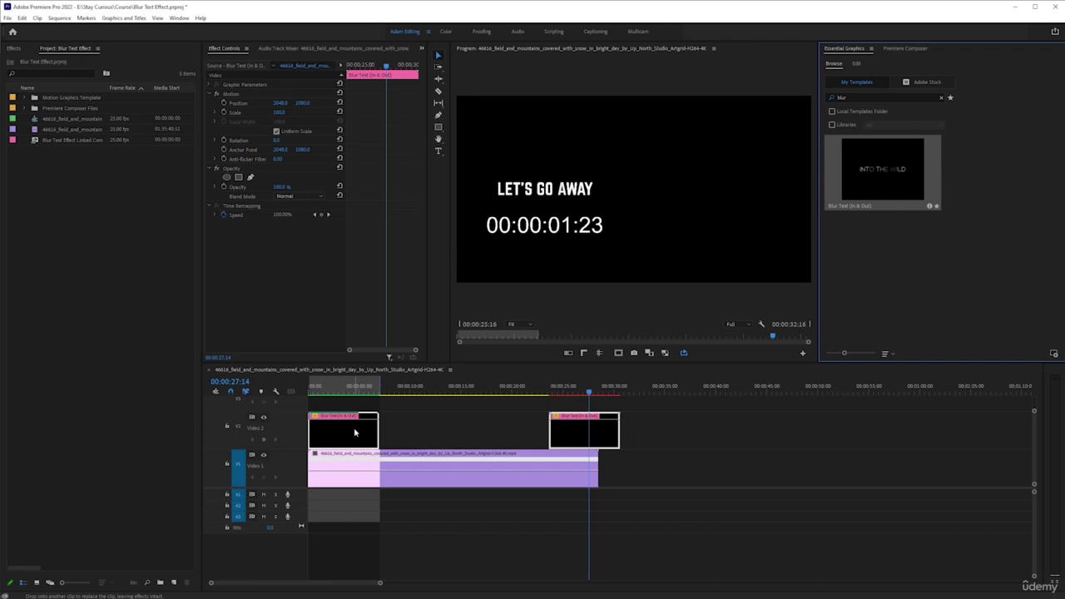
drag(355, 432, 356, 432)
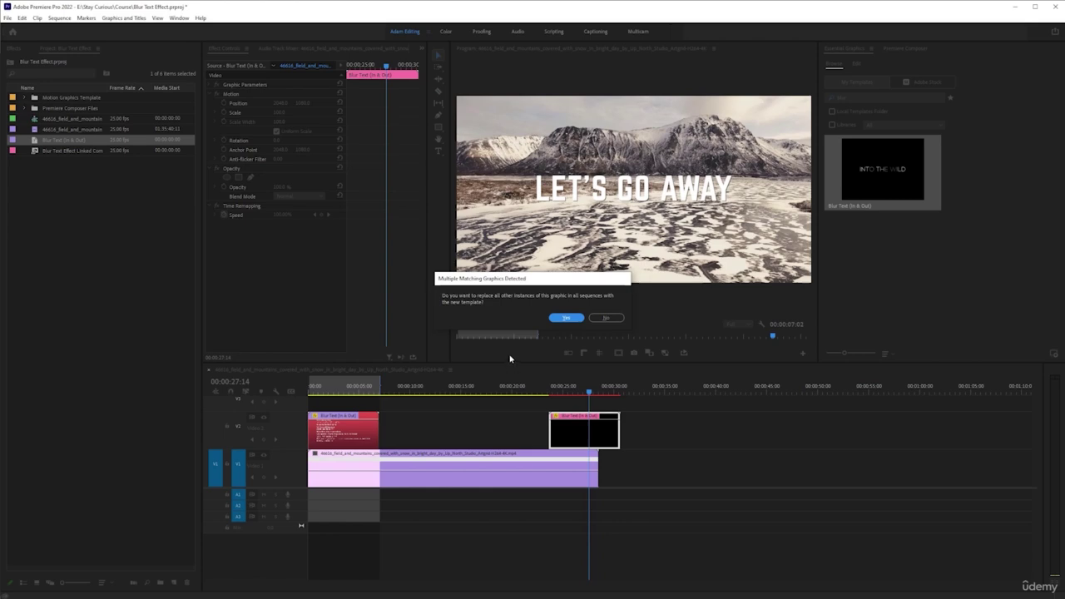
Step: Replace all matching graphics, then add a new INTO THE WILD Blur Text title near 15 seconds
click(566, 317)
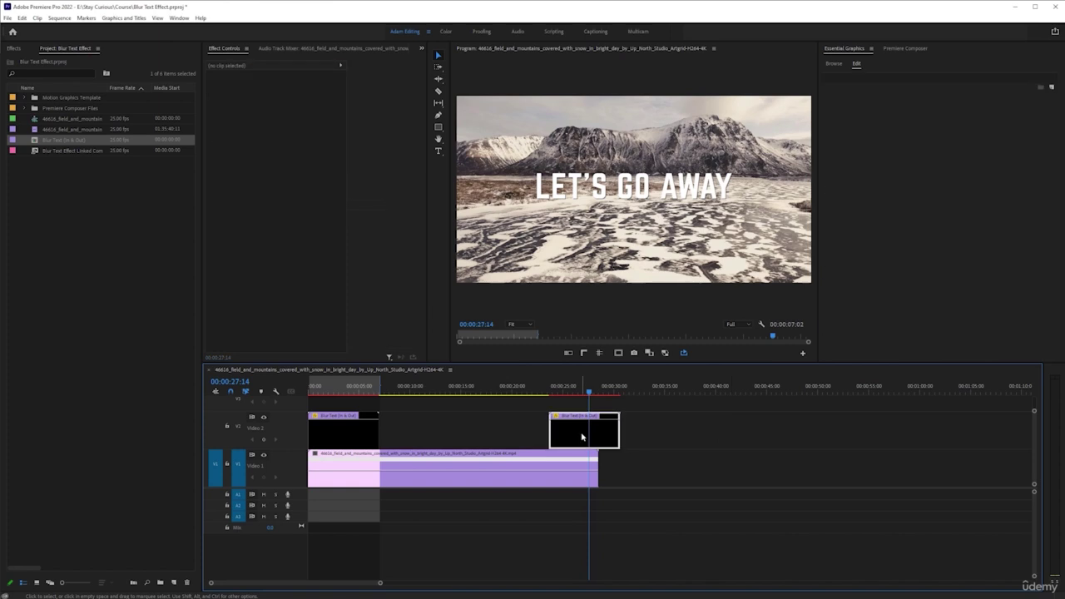
click(759, 336)
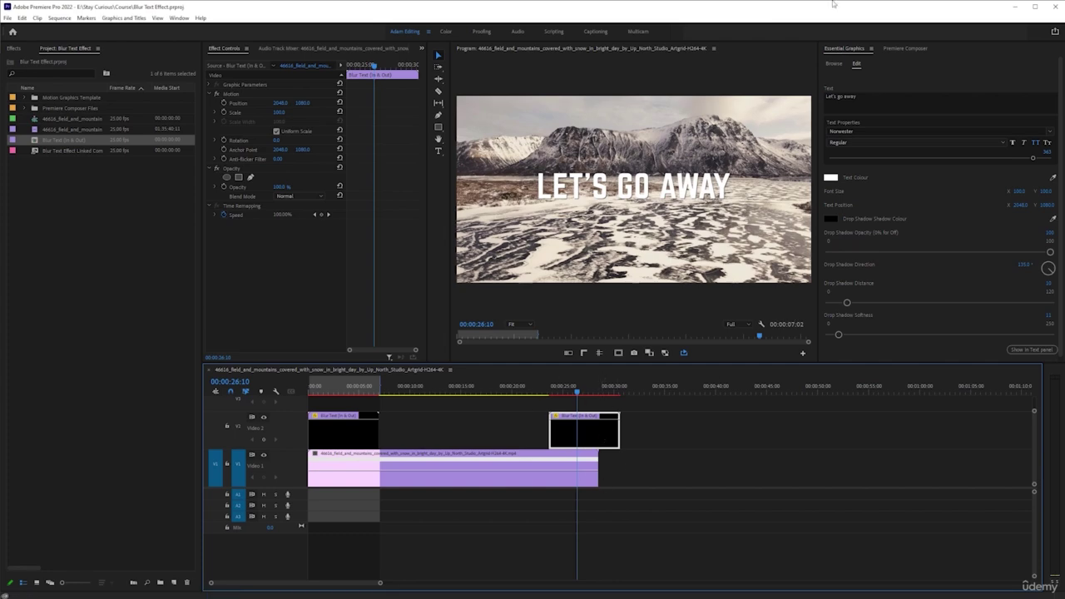
click(834, 64)
drag(890, 170, 493, 429)
click(497, 389)
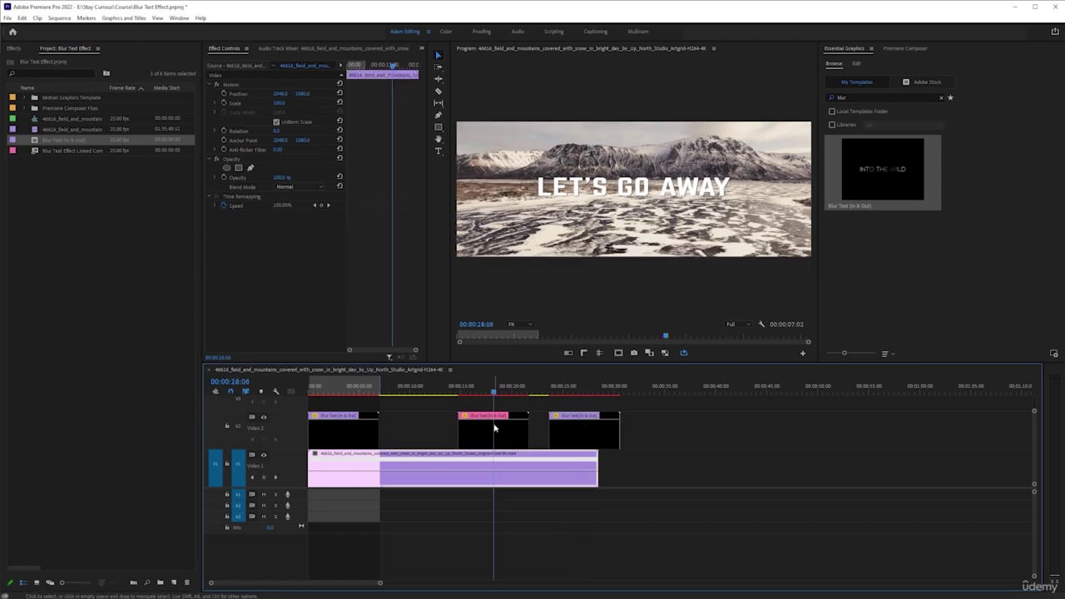
click(493, 432)
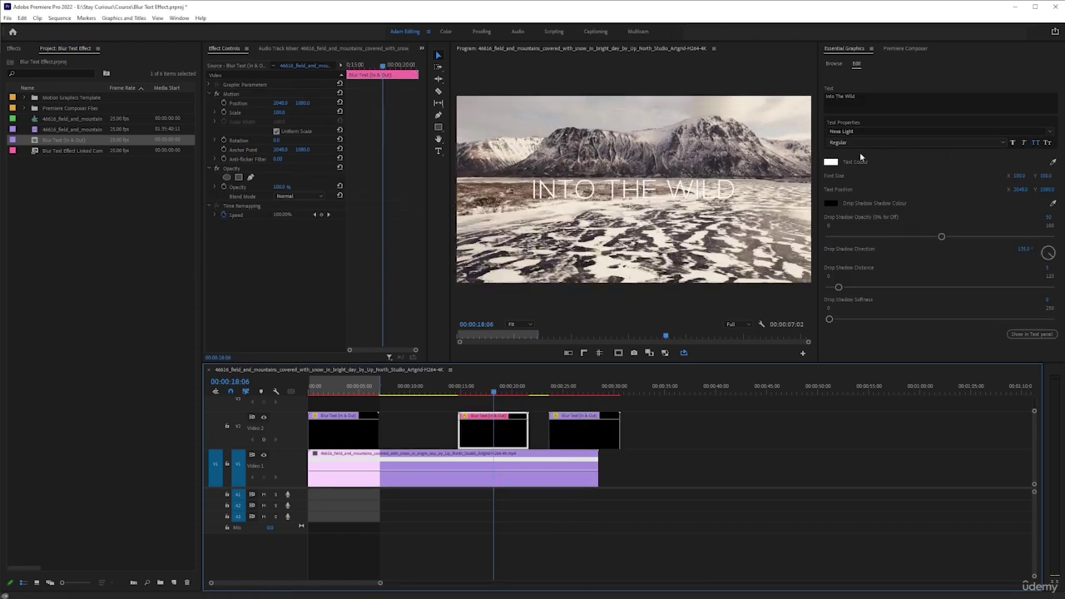
click(574, 388)
click(575, 439)
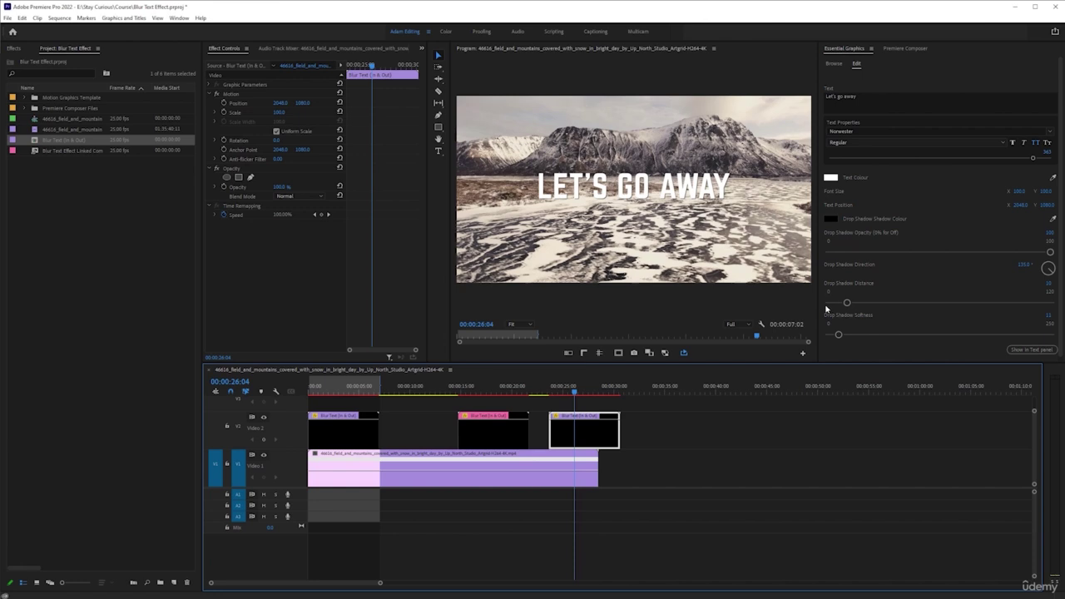
click(1019, 193)
drag(1020, 192, 1041, 159)
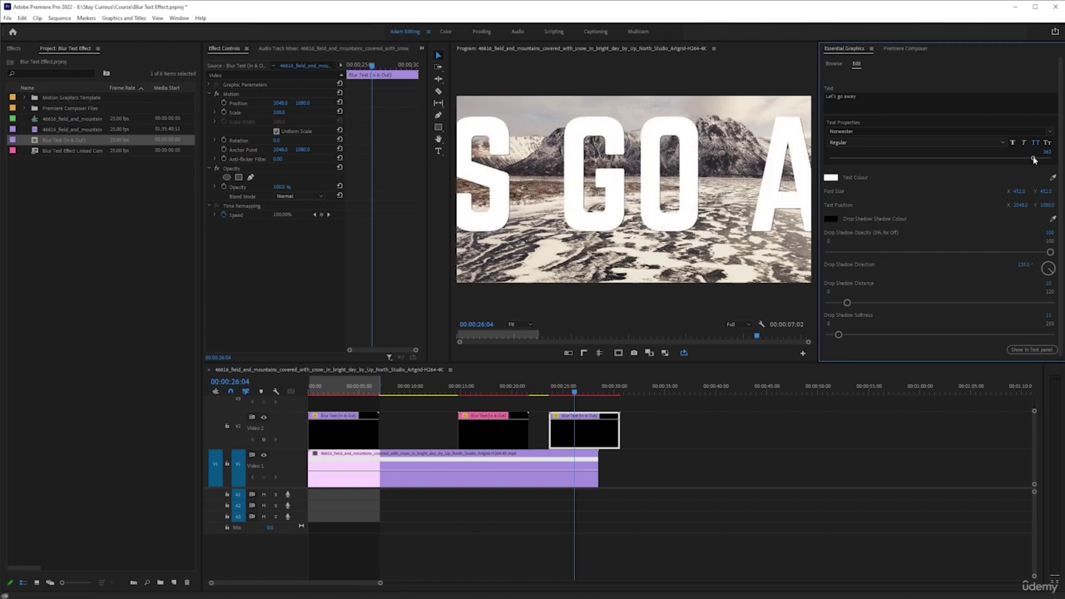
drag(930, 175, 906, 203)
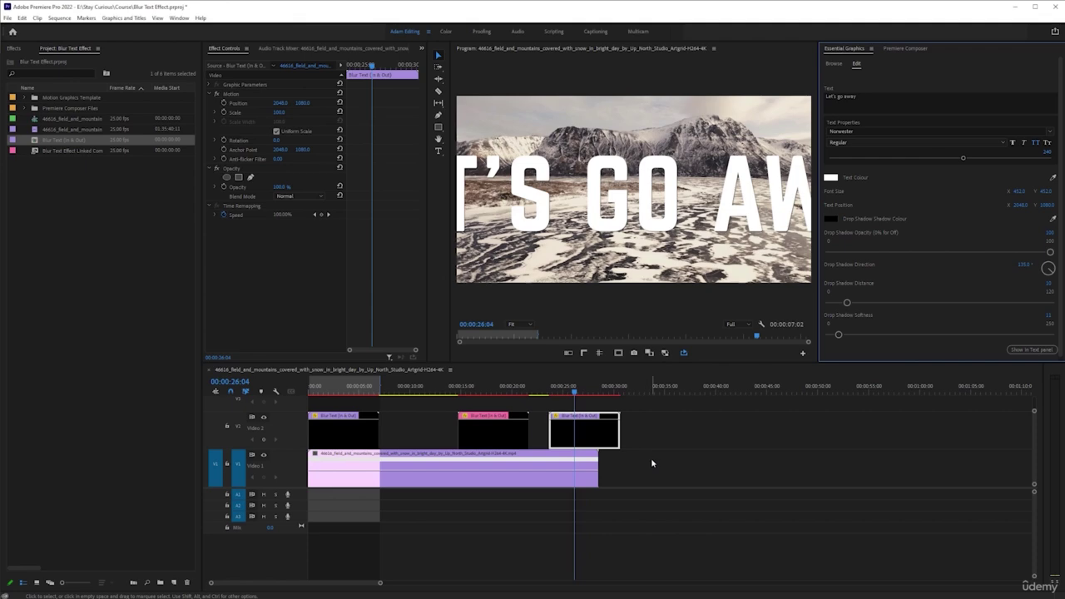
key(ctrl+z)
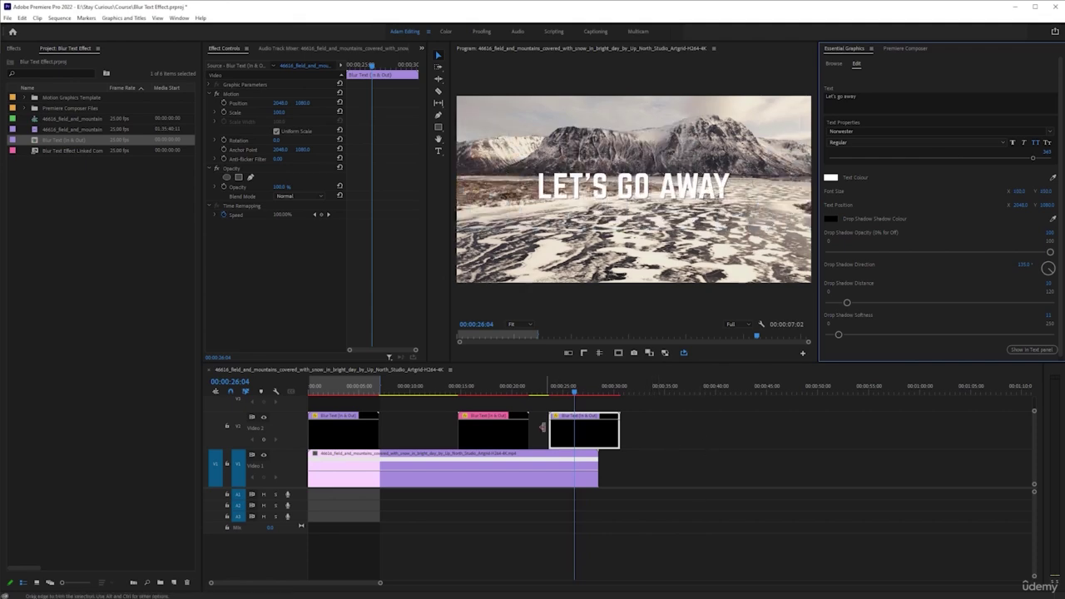
key(ctrl+z)
key(ctrl+z)
key(ctrl+z)
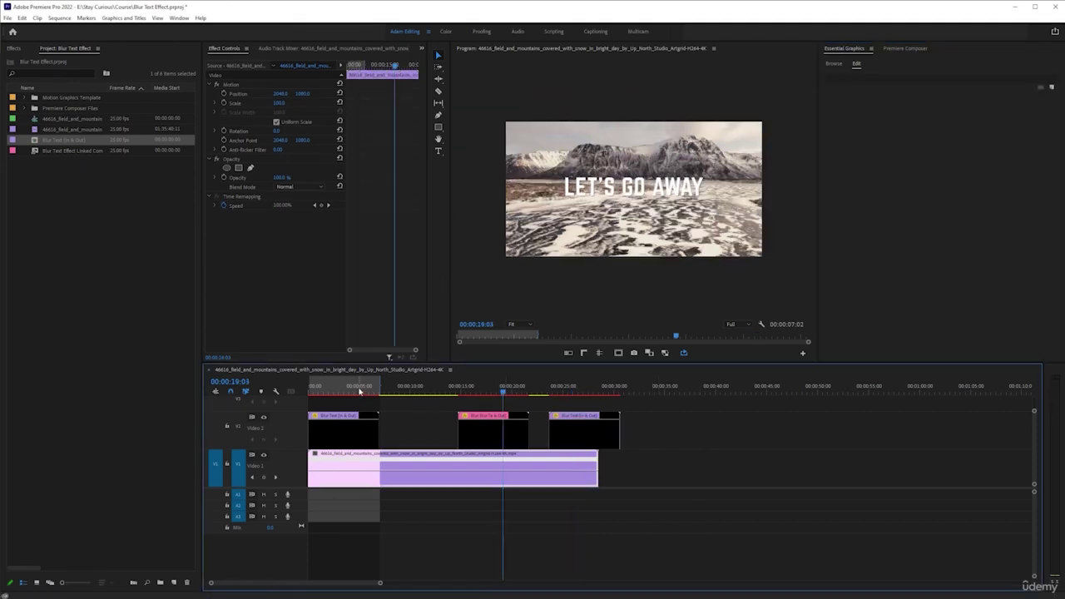
Step: Review the V2 titles and mountain clip, then switch to After Effects' Blur Text Effect Linked Comp 01
click(490, 430)
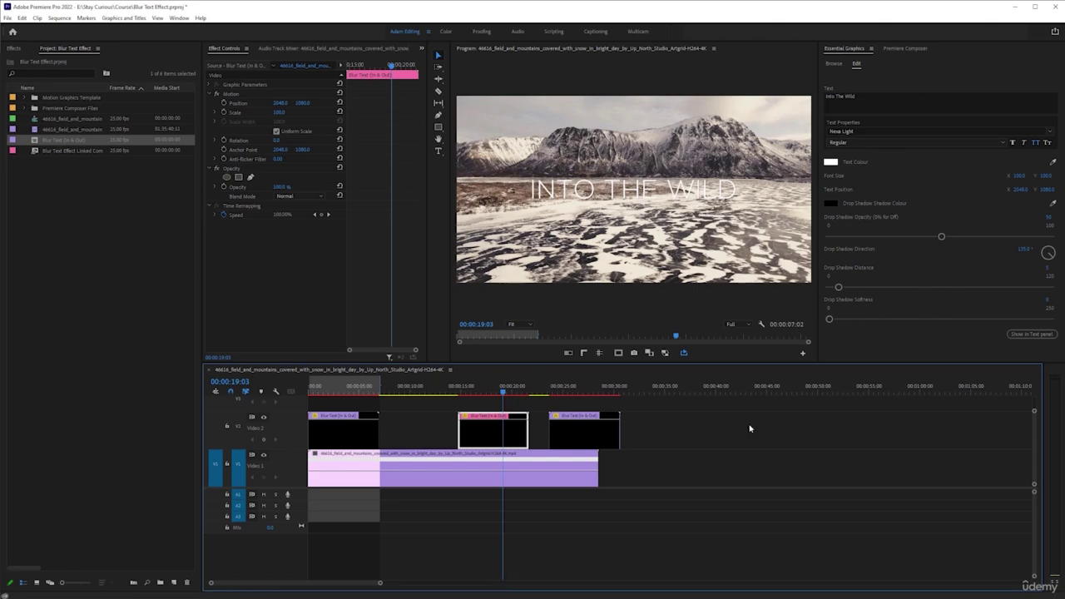
click(350, 429)
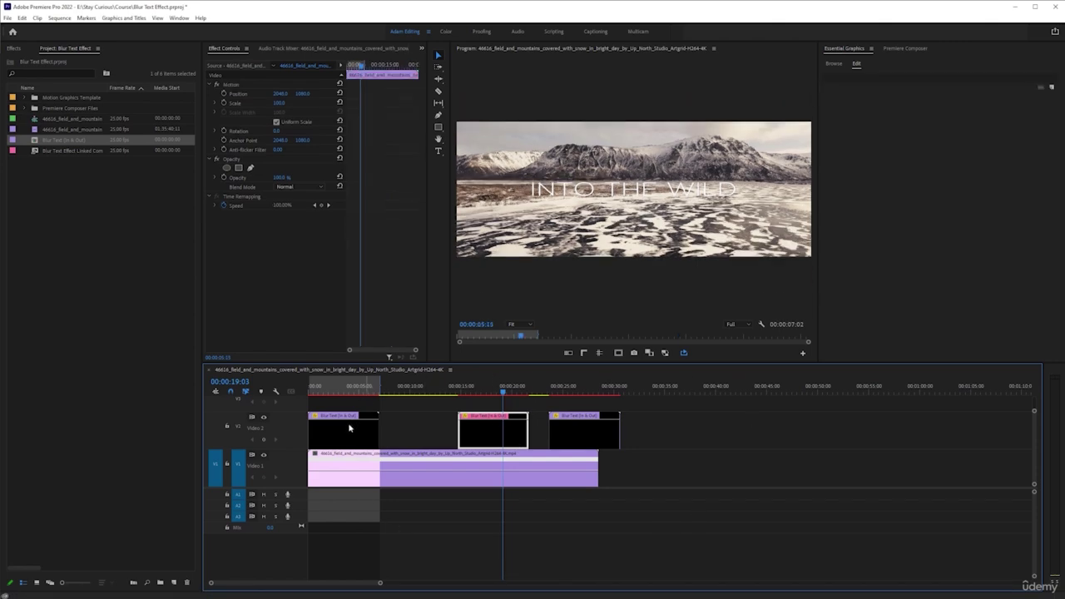
click(349, 429)
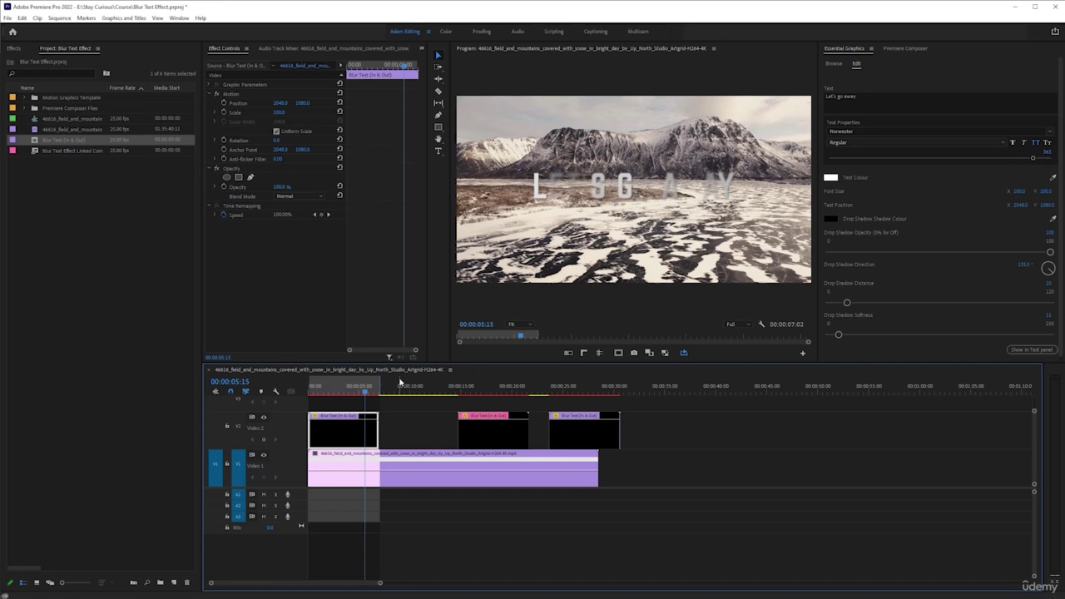
click(344, 385)
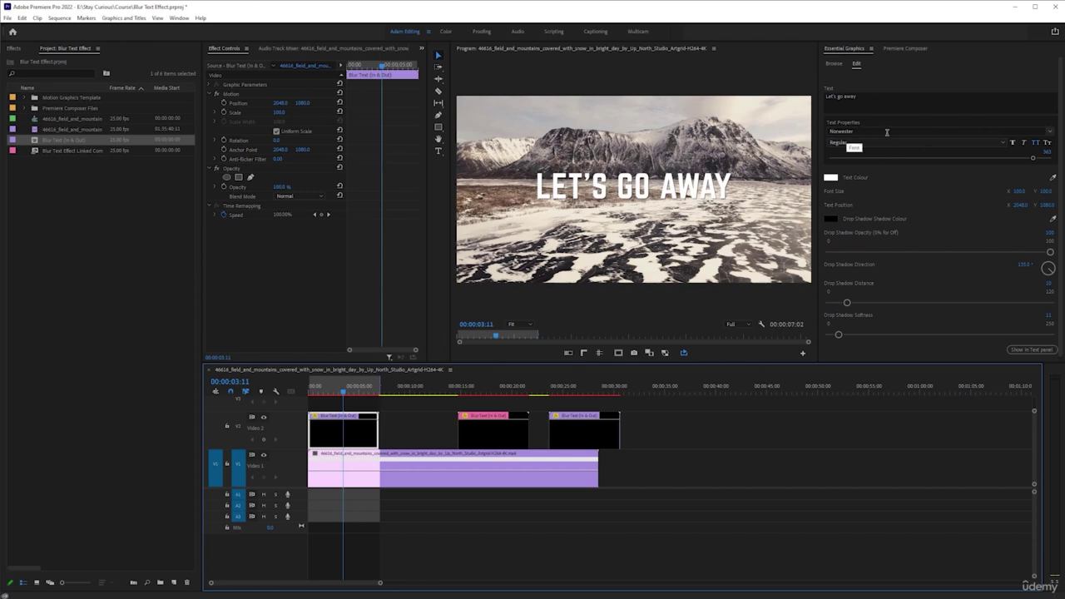
click(521, 468)
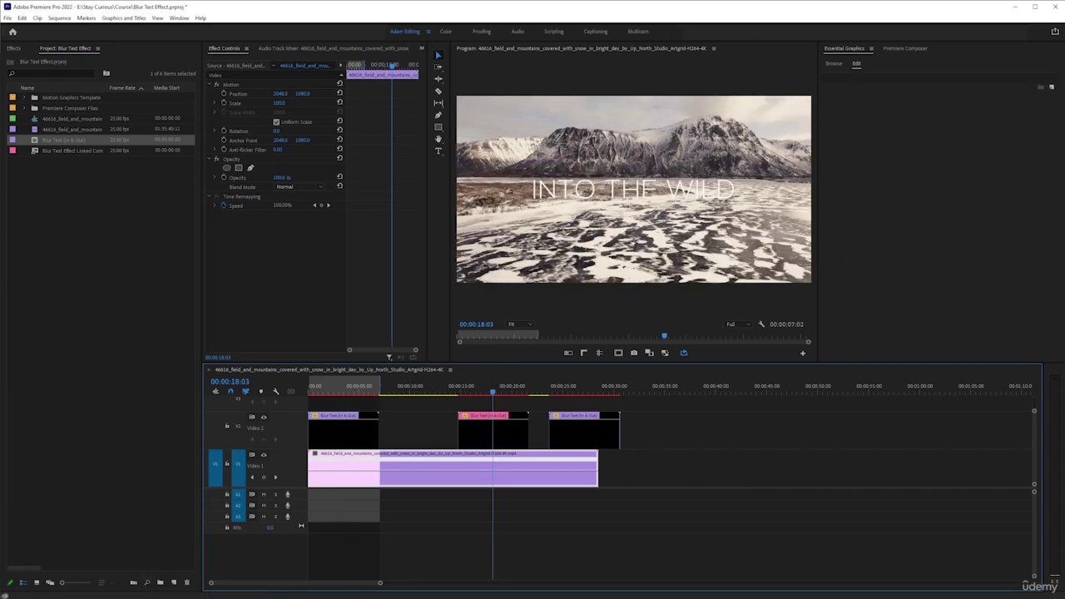
key(alt+Tab)
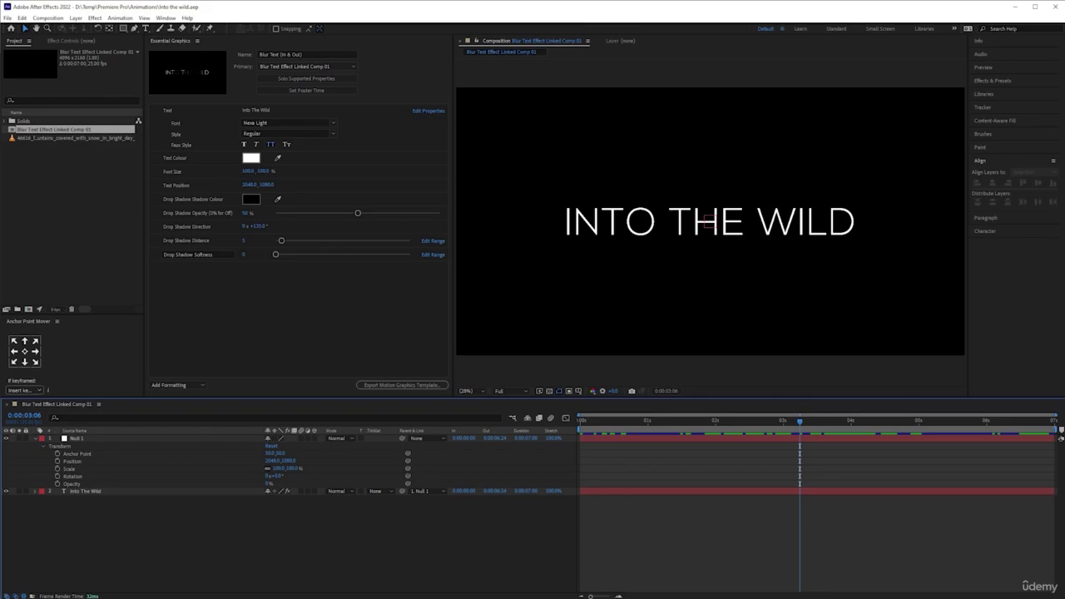
Step: Switch back to Premiere Pro and select the first LET'S GO AWAY title clip
key(alt+Tab)
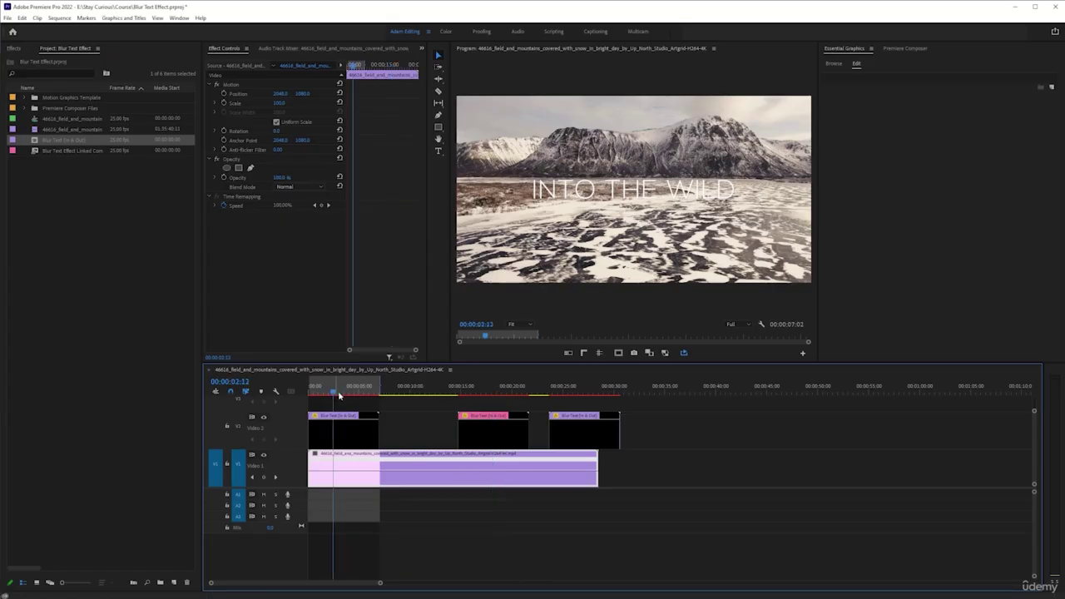
click(350, 435)
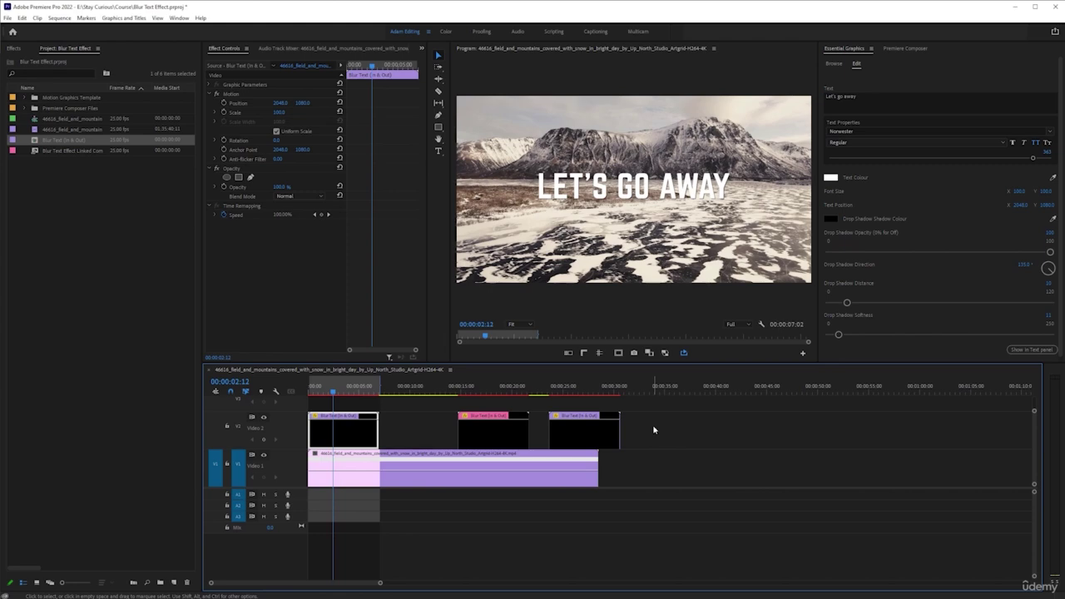
Step: Delete the second and third V2 title clips, leaving only LET'S GO AWAY
drag(658, 420, 477, 434)
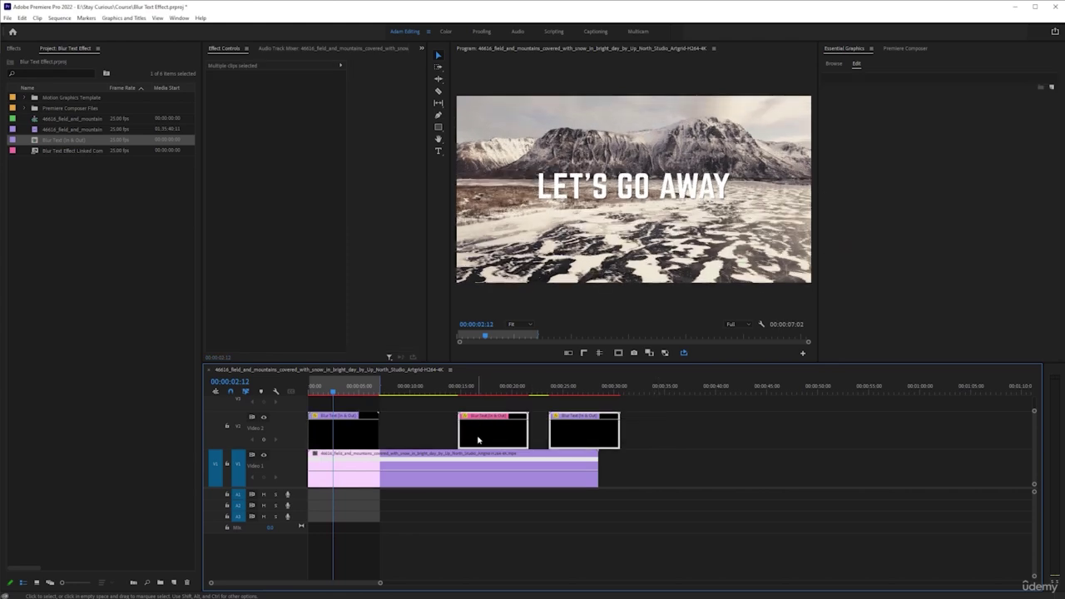
key(Delete)
click(406, 391)
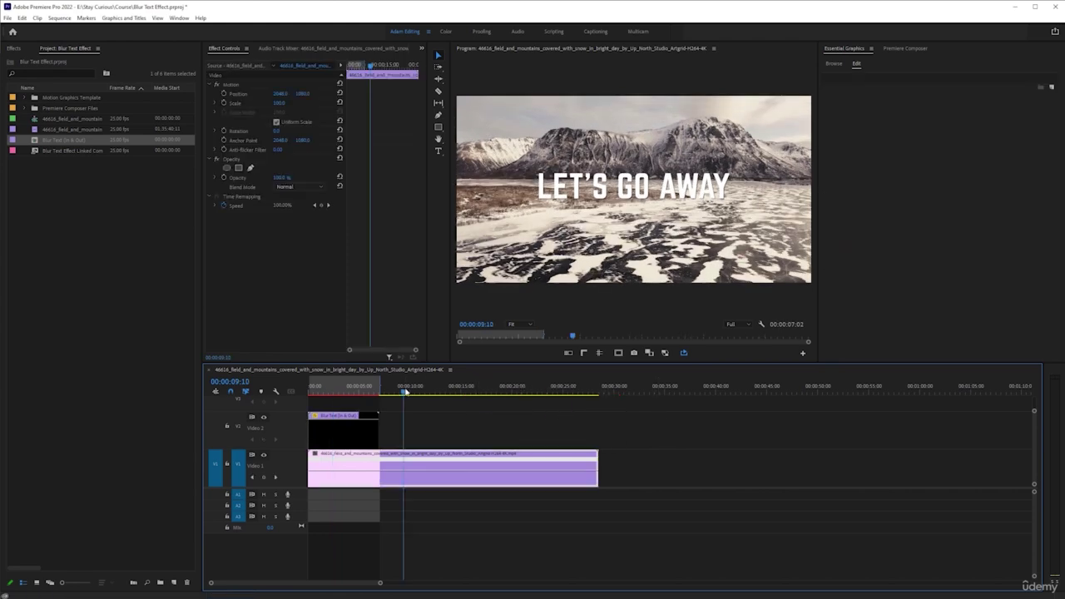
key(Home)
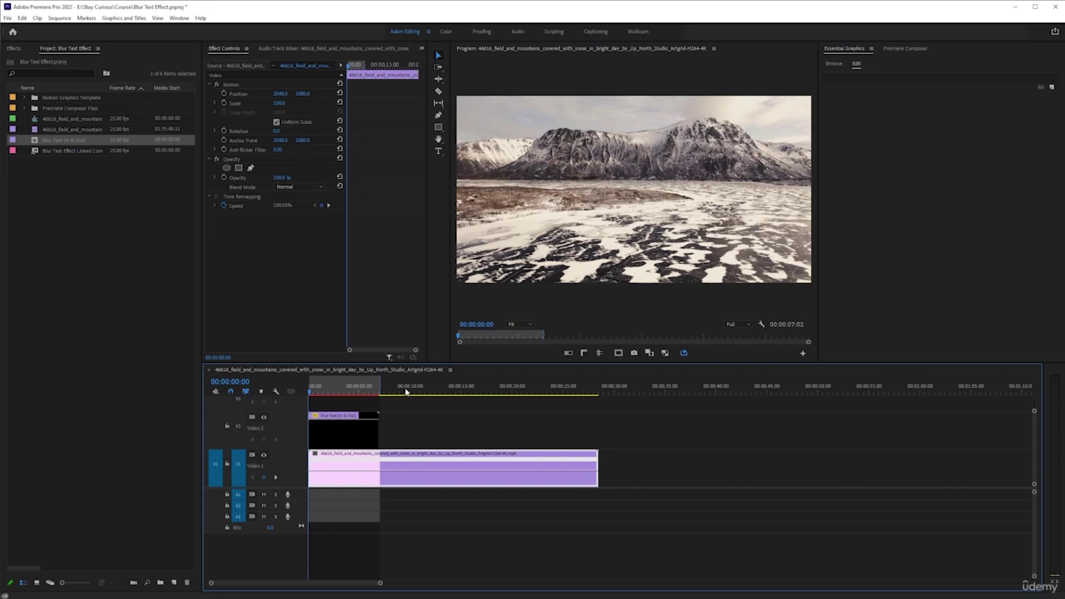
Step: Set an out point at 00:00:11:19, render previews, and play from the start
click(428, 391)
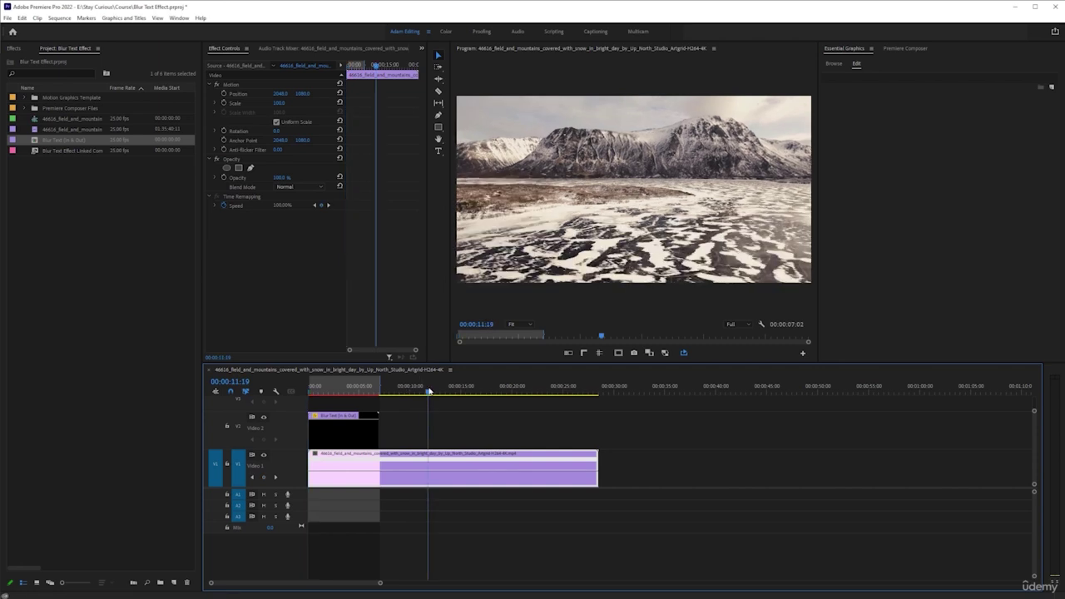
key(o)
key(Return)
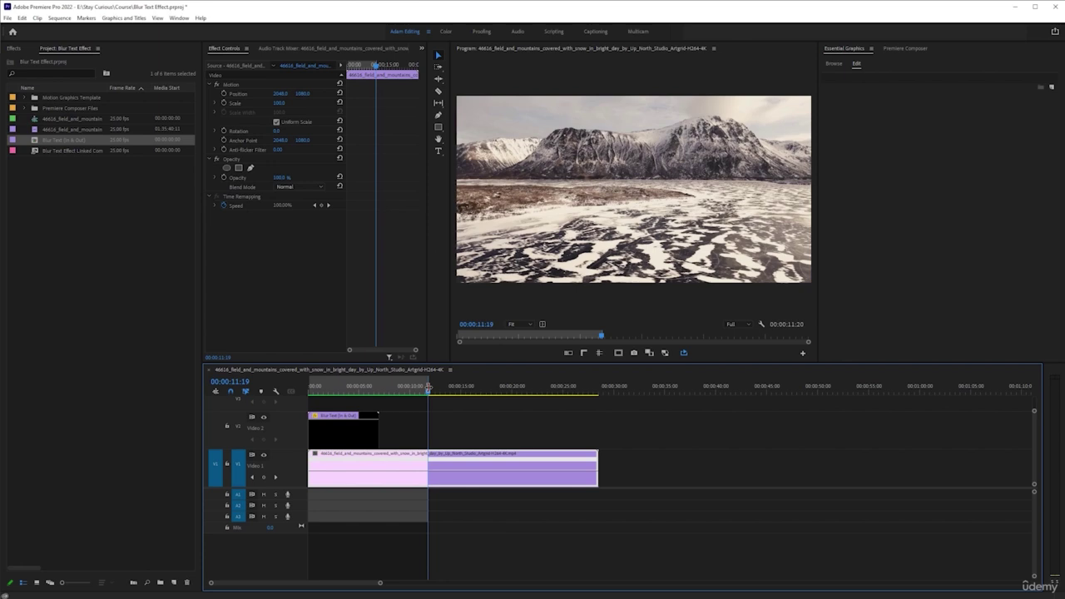
key(Home)
click(480, 429)
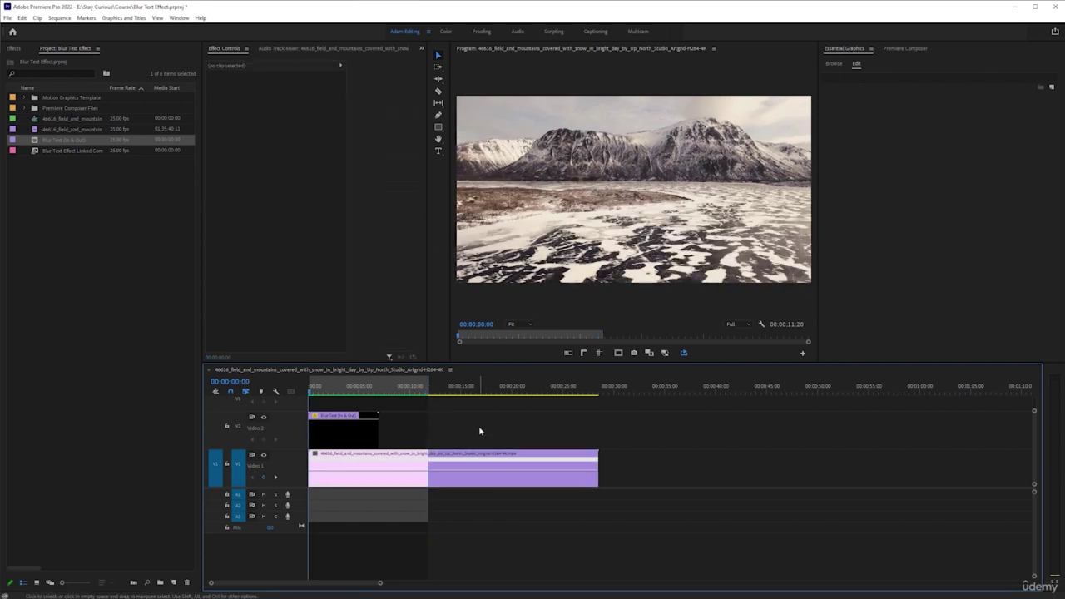
key(space)
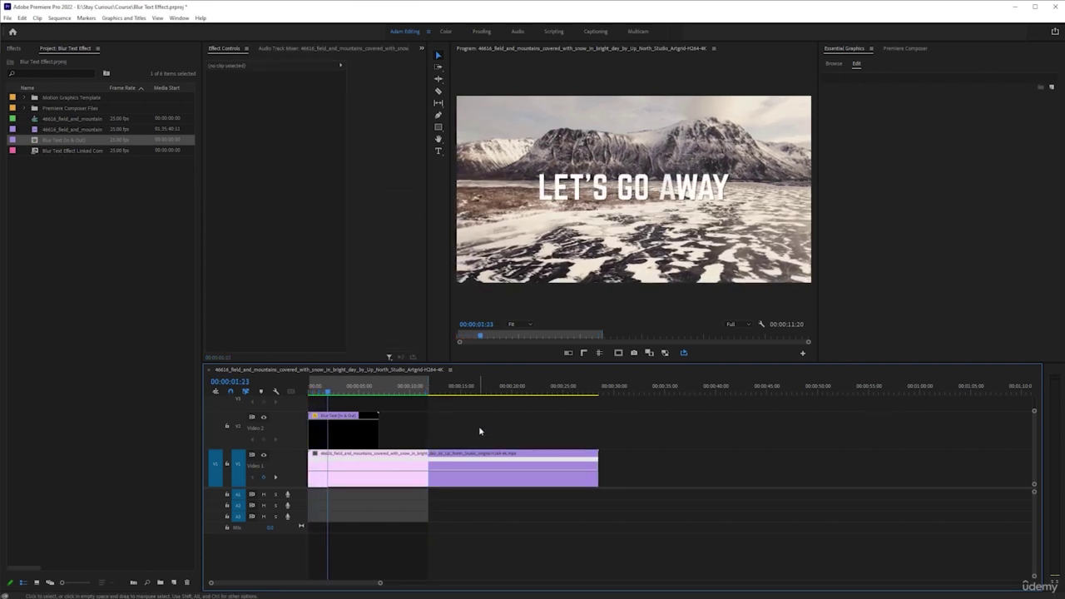
Step: Alt-drag a copy of the title further along V2 and change its text to 'The Great Beyond'
click(375, 469)
click(345, 429)
drag(346, 429, 443, 426)
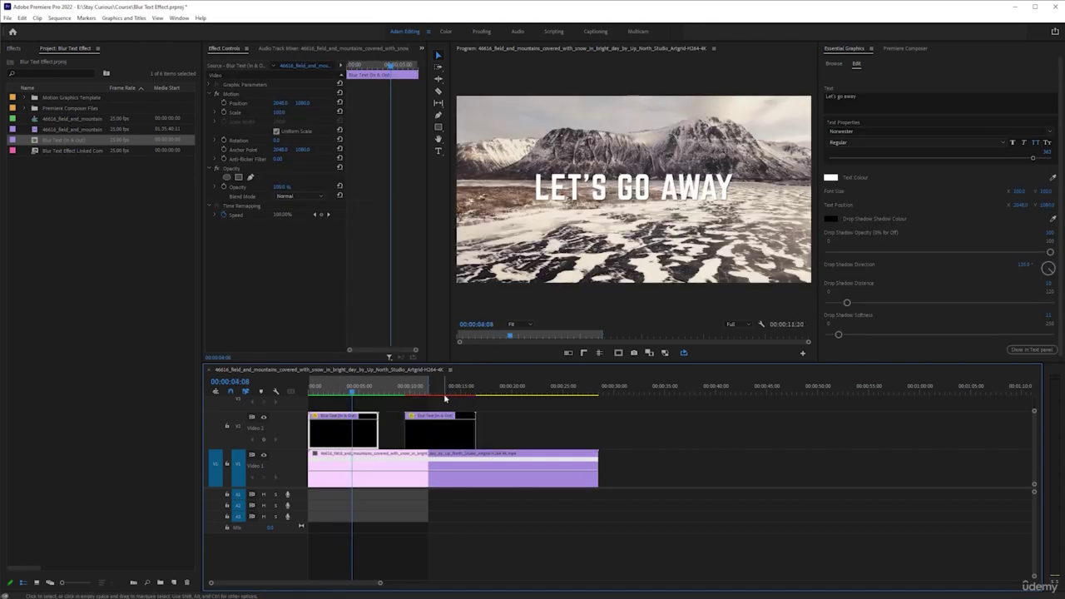
click(438, 391)
click(441, 433)
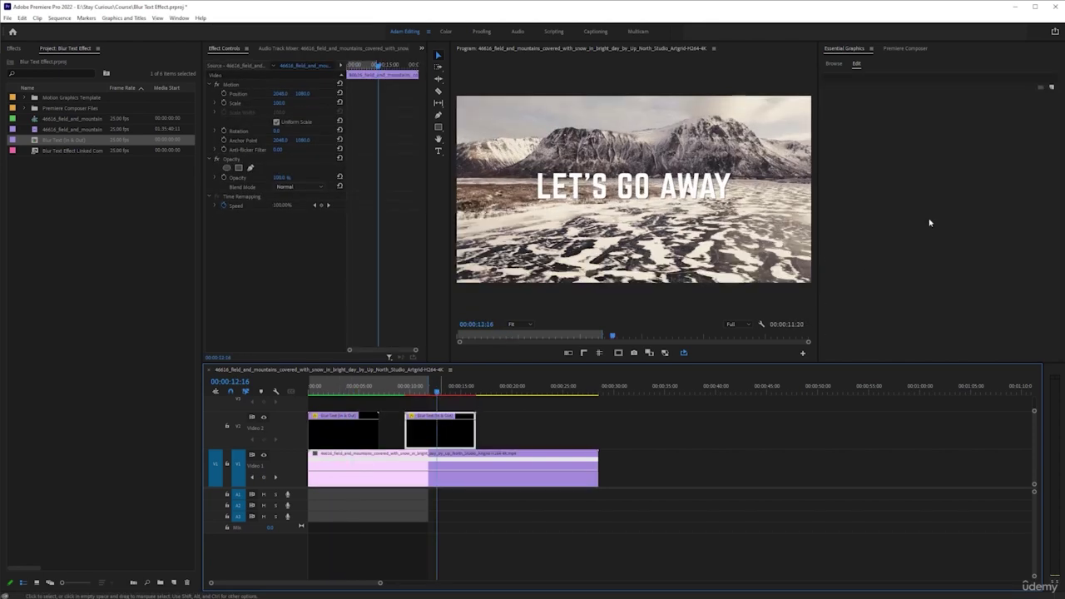
click(883, 97)
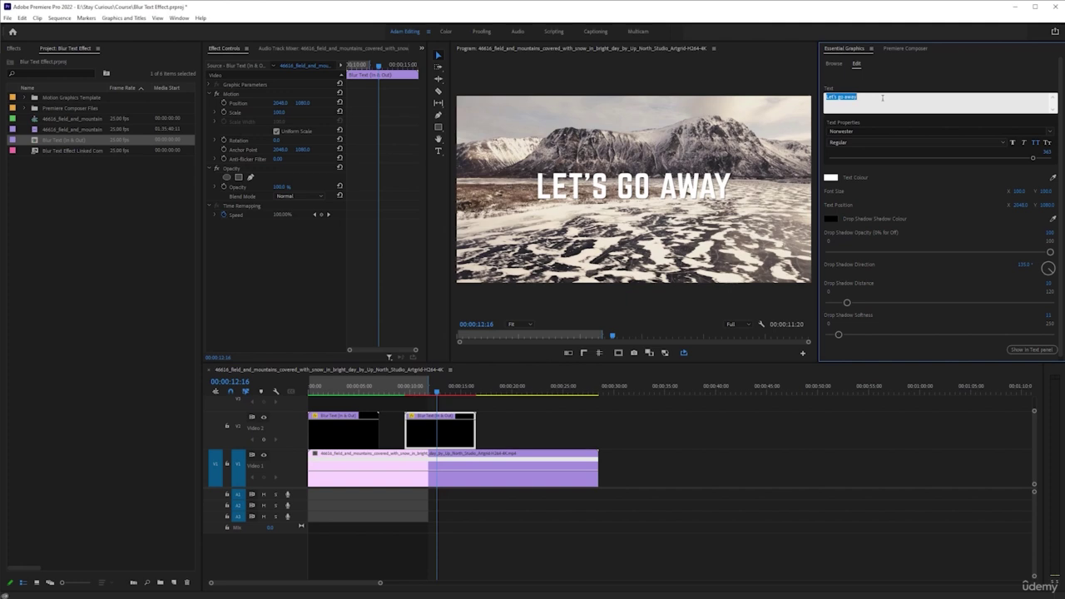
text(The Great Beyond)
click(932, 85)
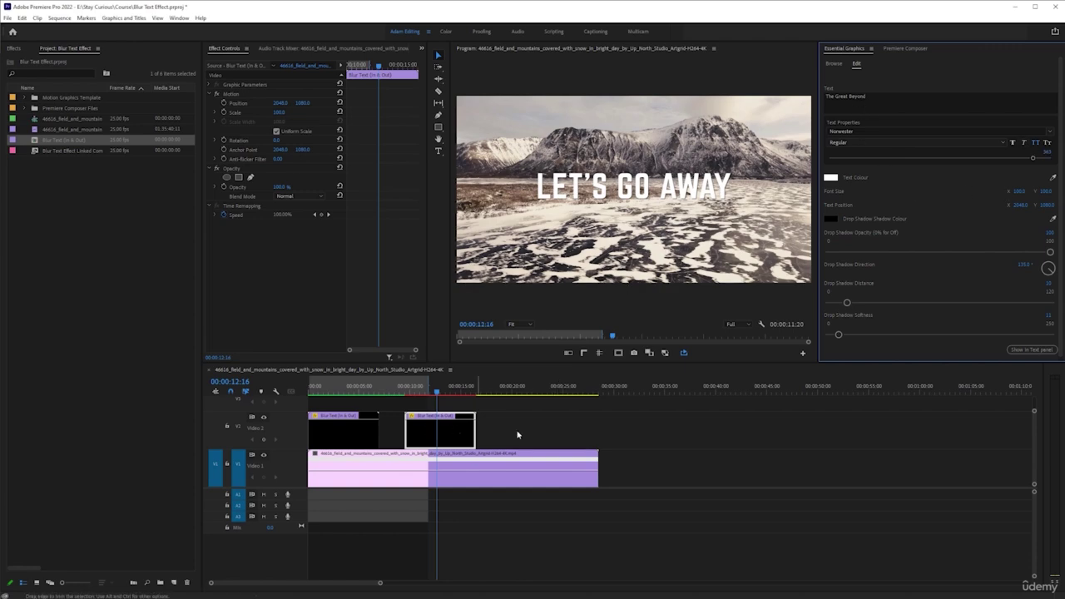
click(457, 429)
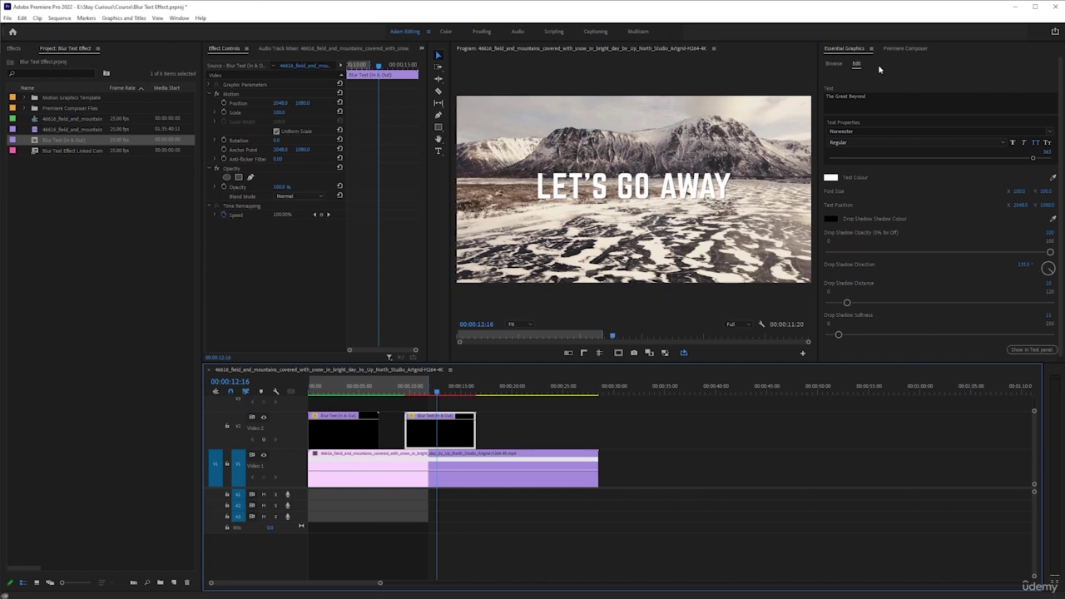
Step: Set The Great Beyond's text colour to a light, pale blue in the Color Picker
click(835, 177)
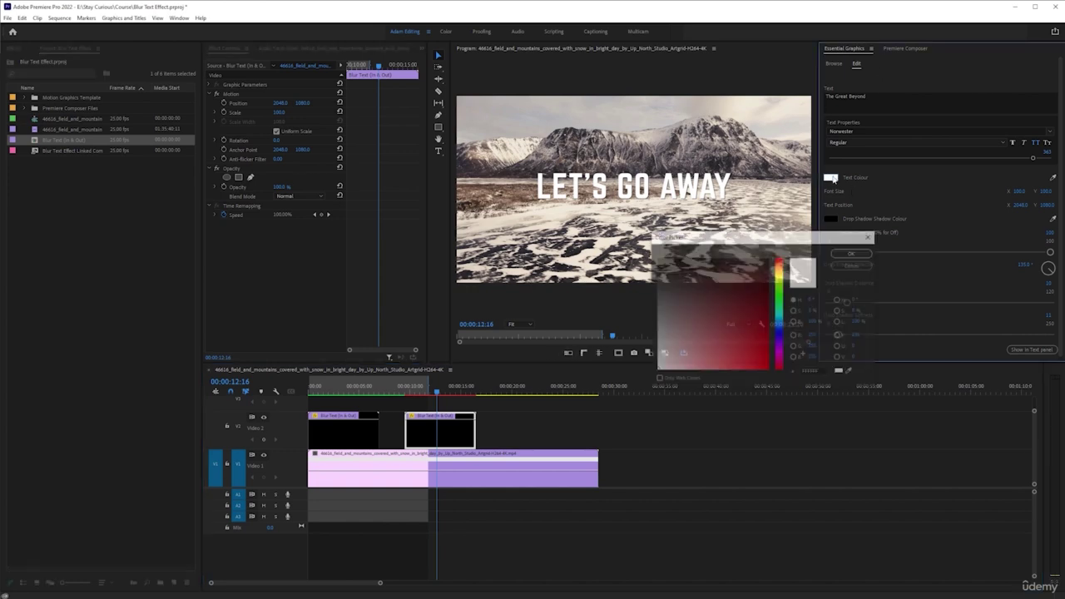
click(781, 321)
click(750, 348)
click(765, 364)
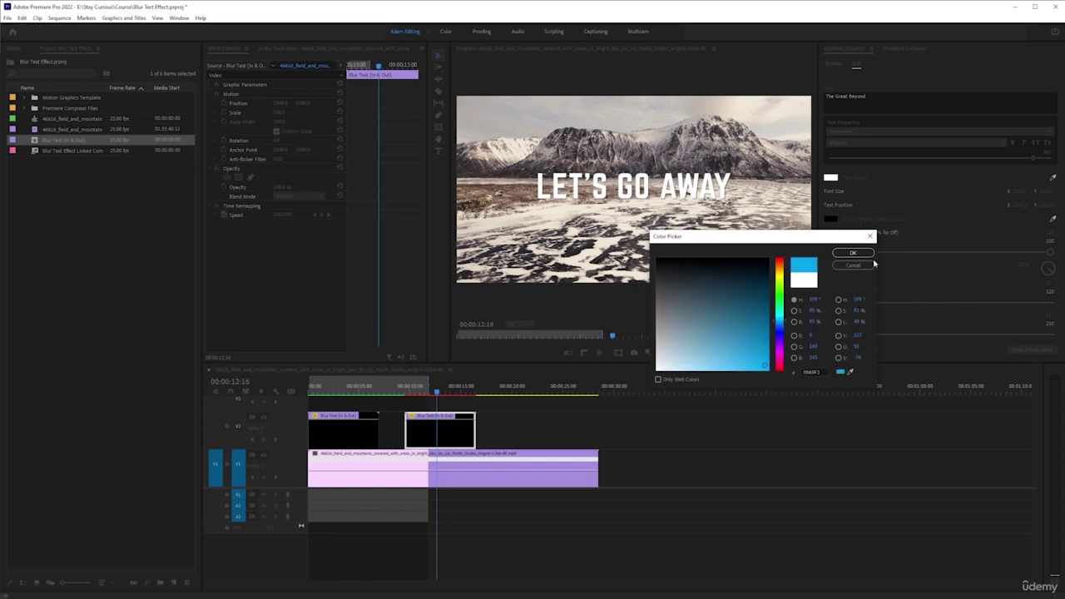
click(852, 252)
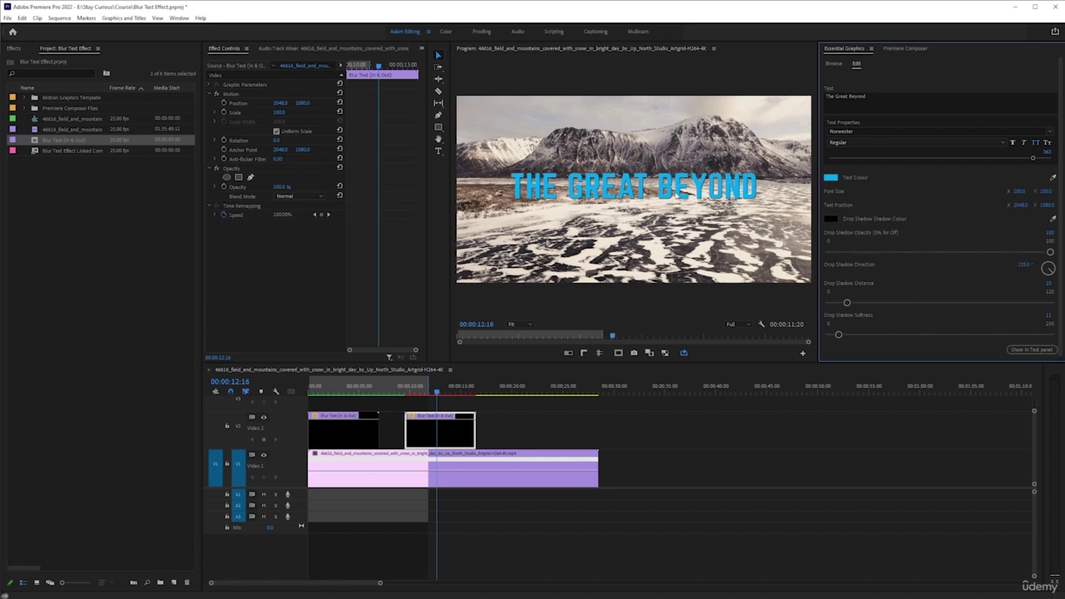
click(832, 177)
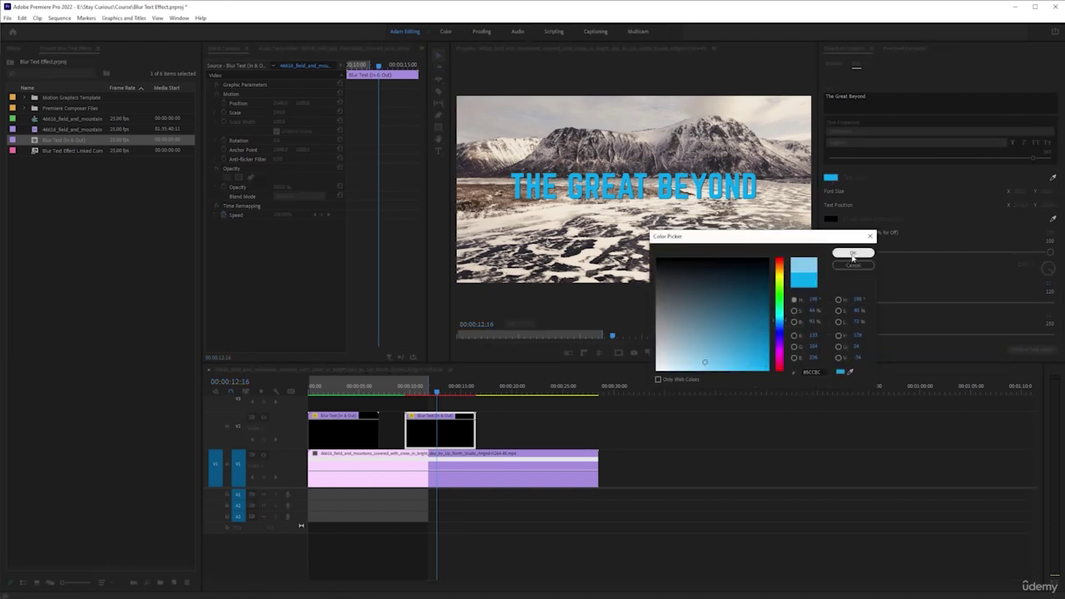
click(853, 253)
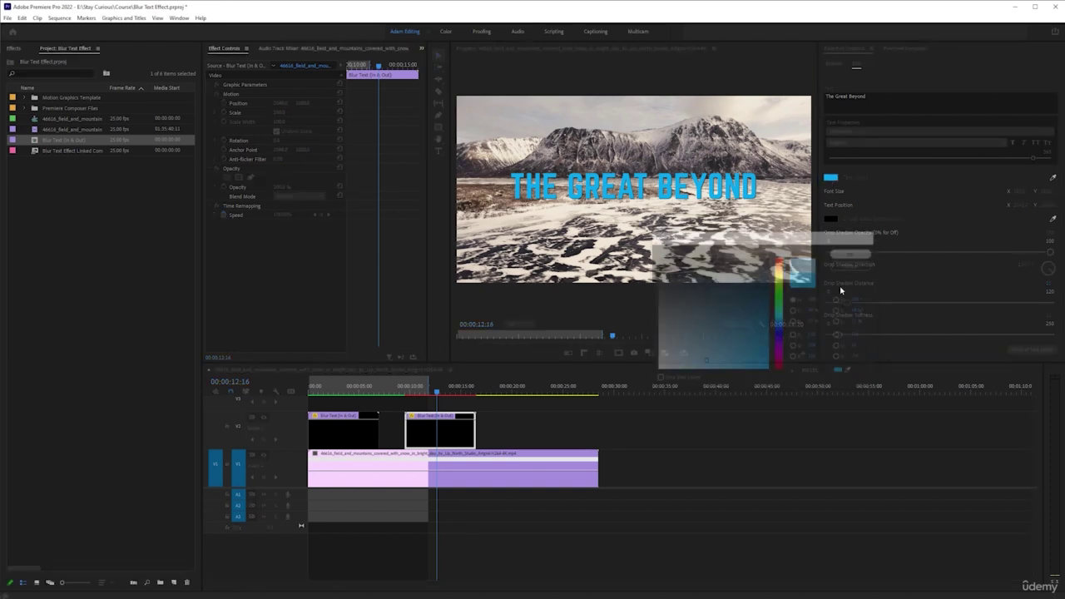
click(497, 391)
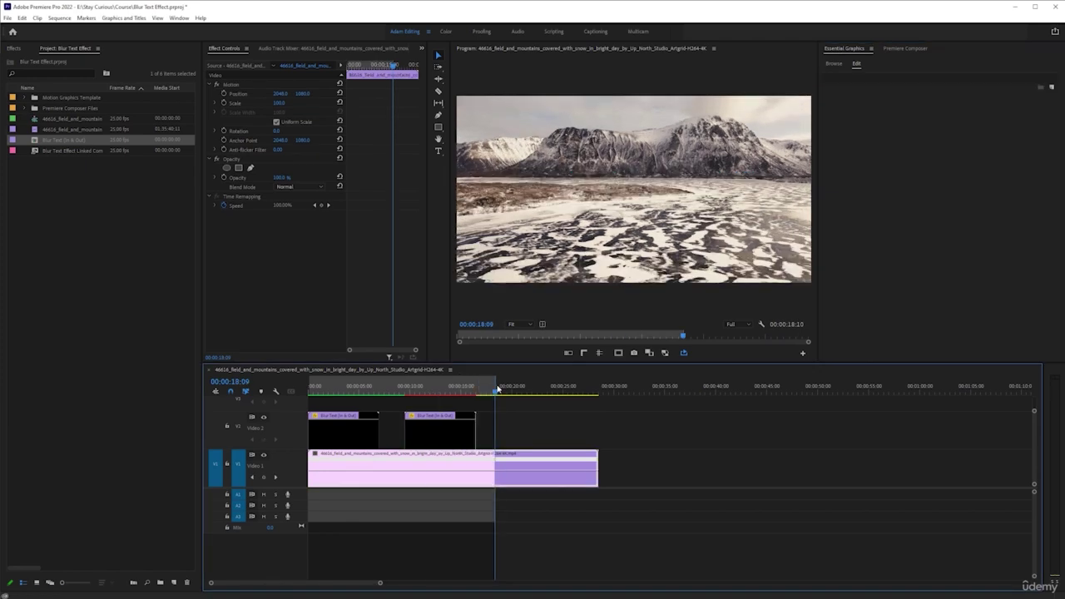
Step: Snap THE GREAT BEYOND right after the first title, render previews, and save the project
key(Return)
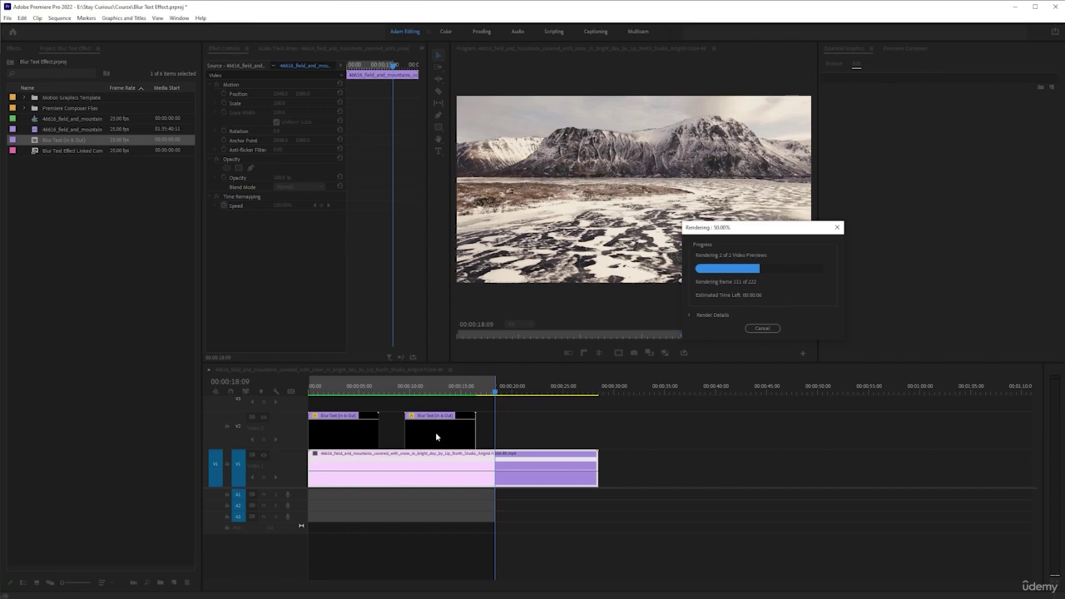
drag(437, 437, 418, 439)
key(Return)
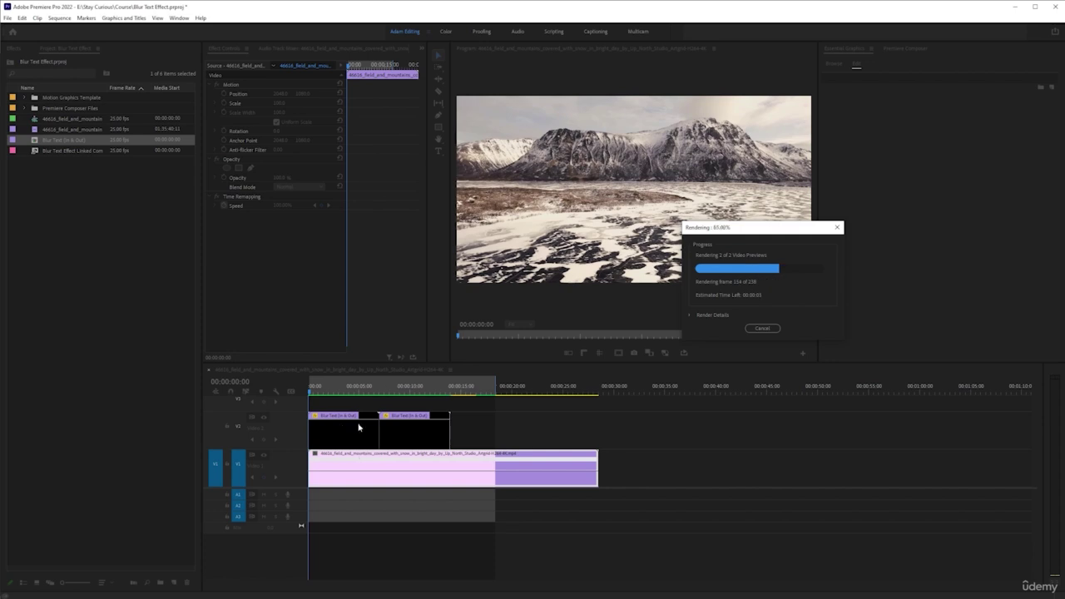
key(ctrl+s)
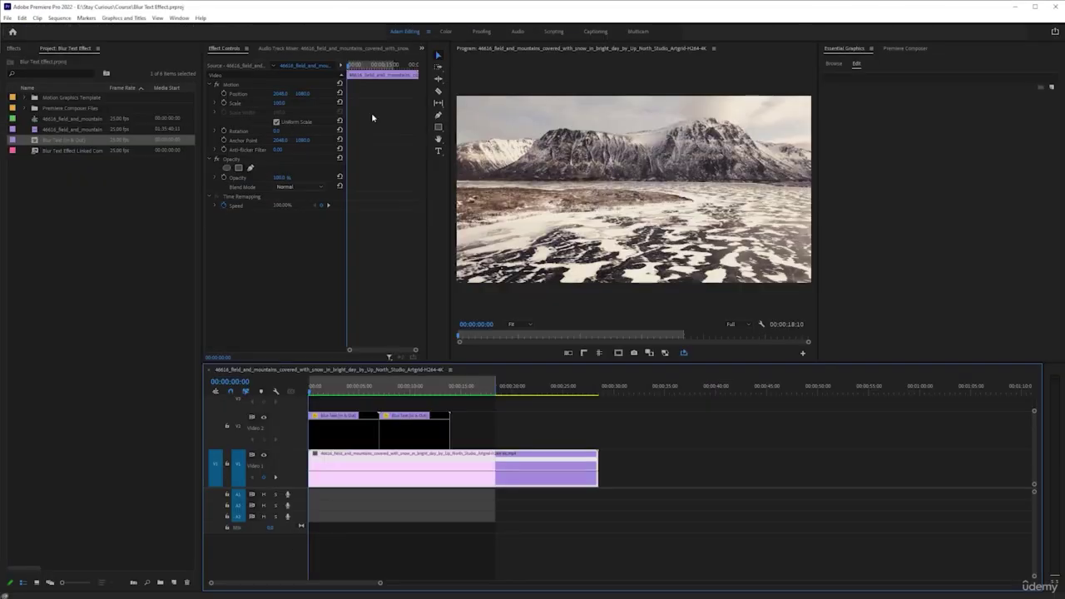
Step: Play back both titles, then select THE GREAT BEYOND clip at 00:00:10:08
key(space)
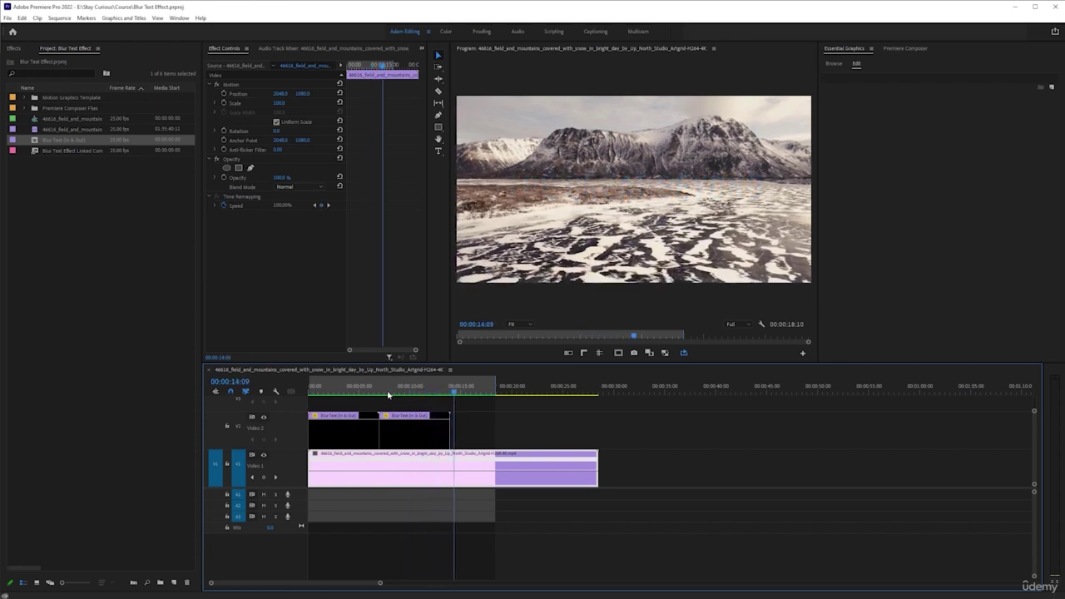
click(414, 388)
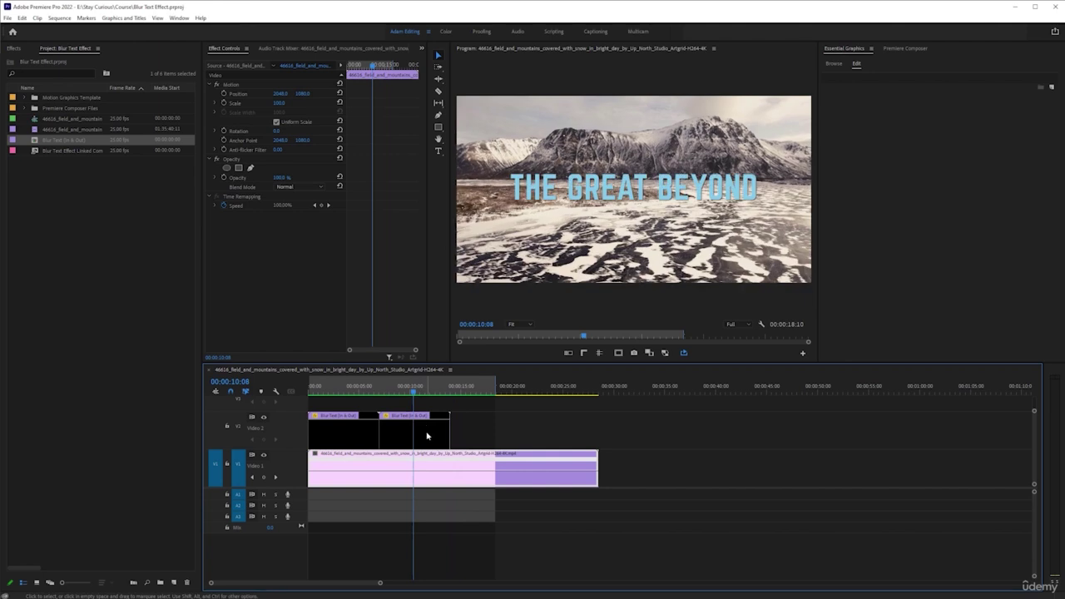
click(426, 435)
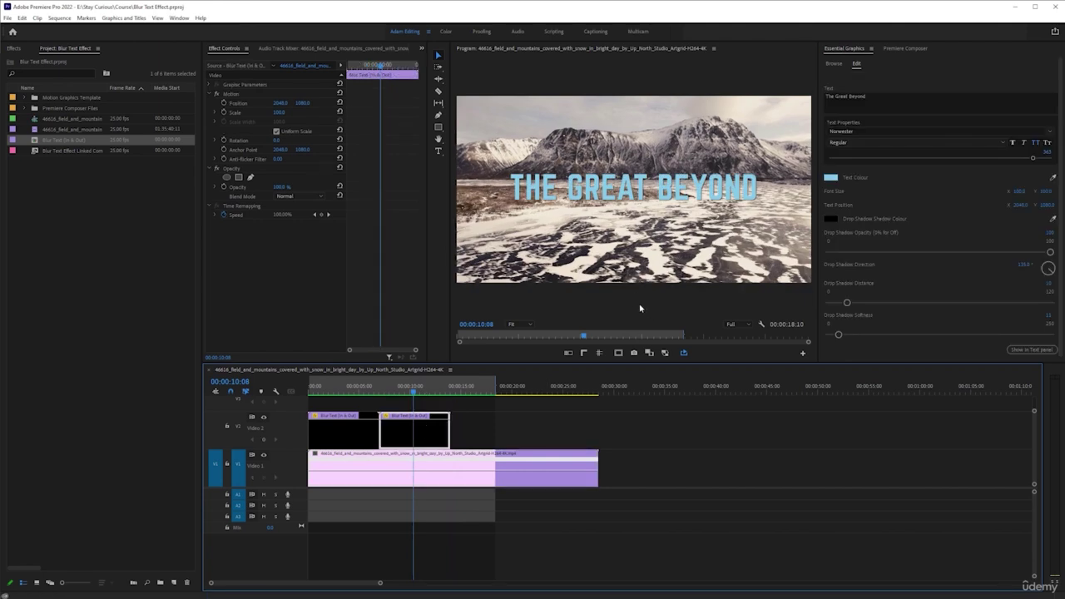